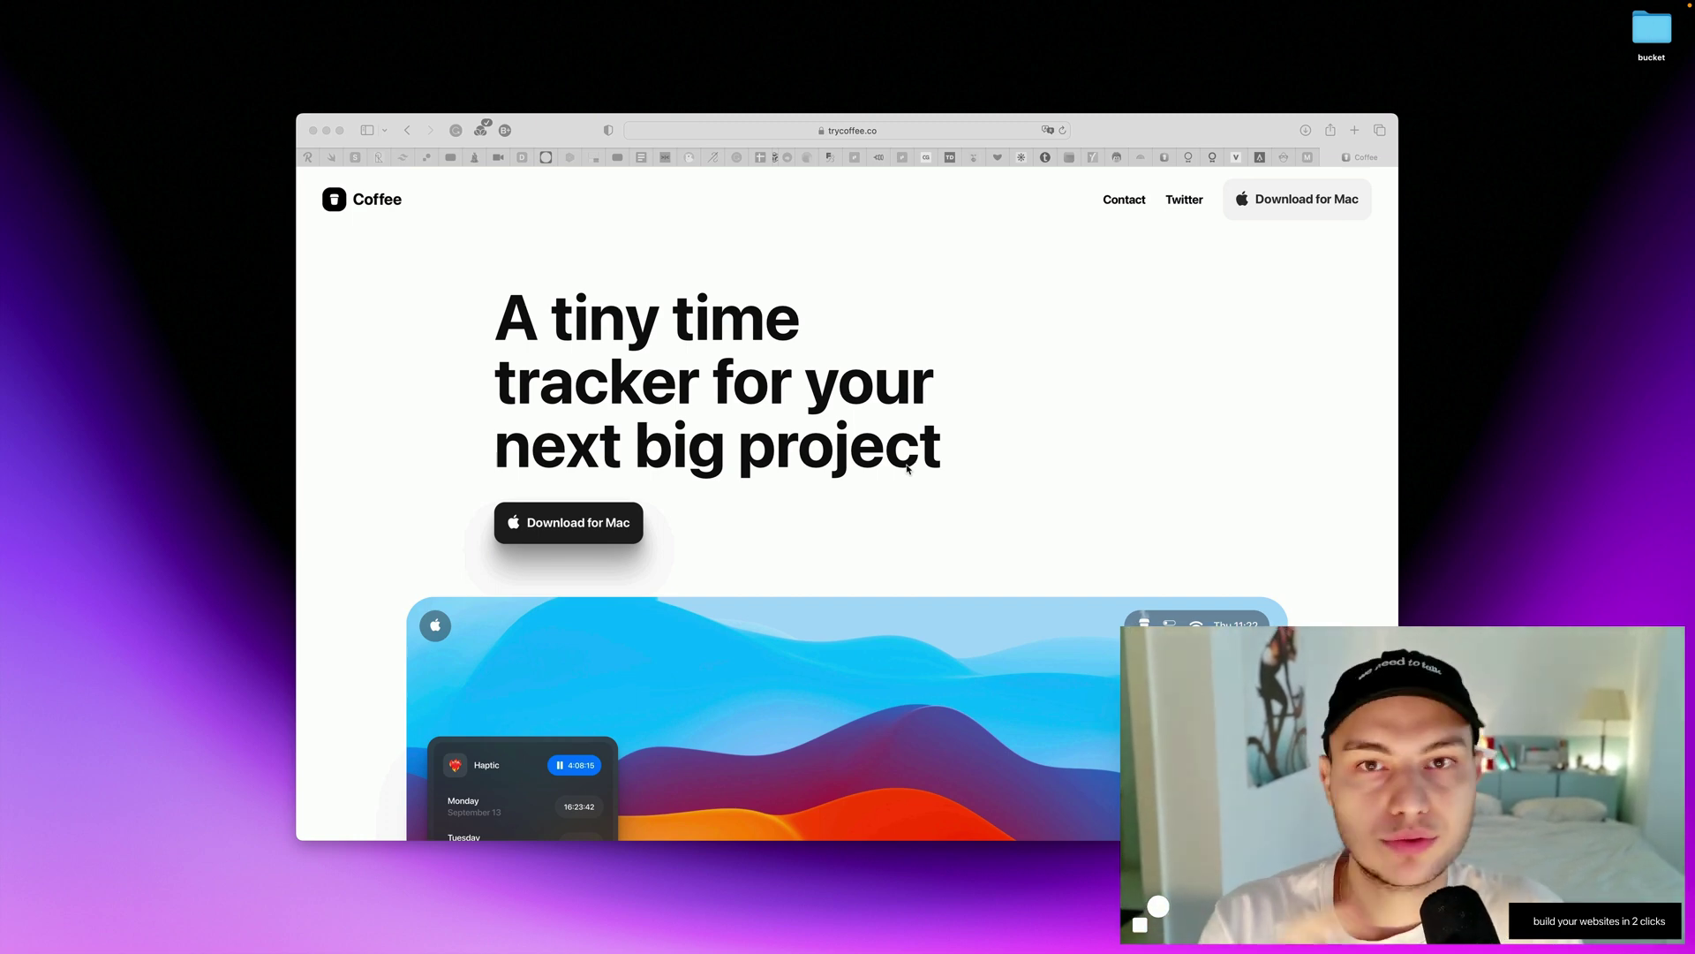
Look through the Coffee landing page from the headline to the feature list and footer.
{"action": "scroll", "coordinate": [908, 467], "scroll_direction": "down", "scroll_amount": 10}
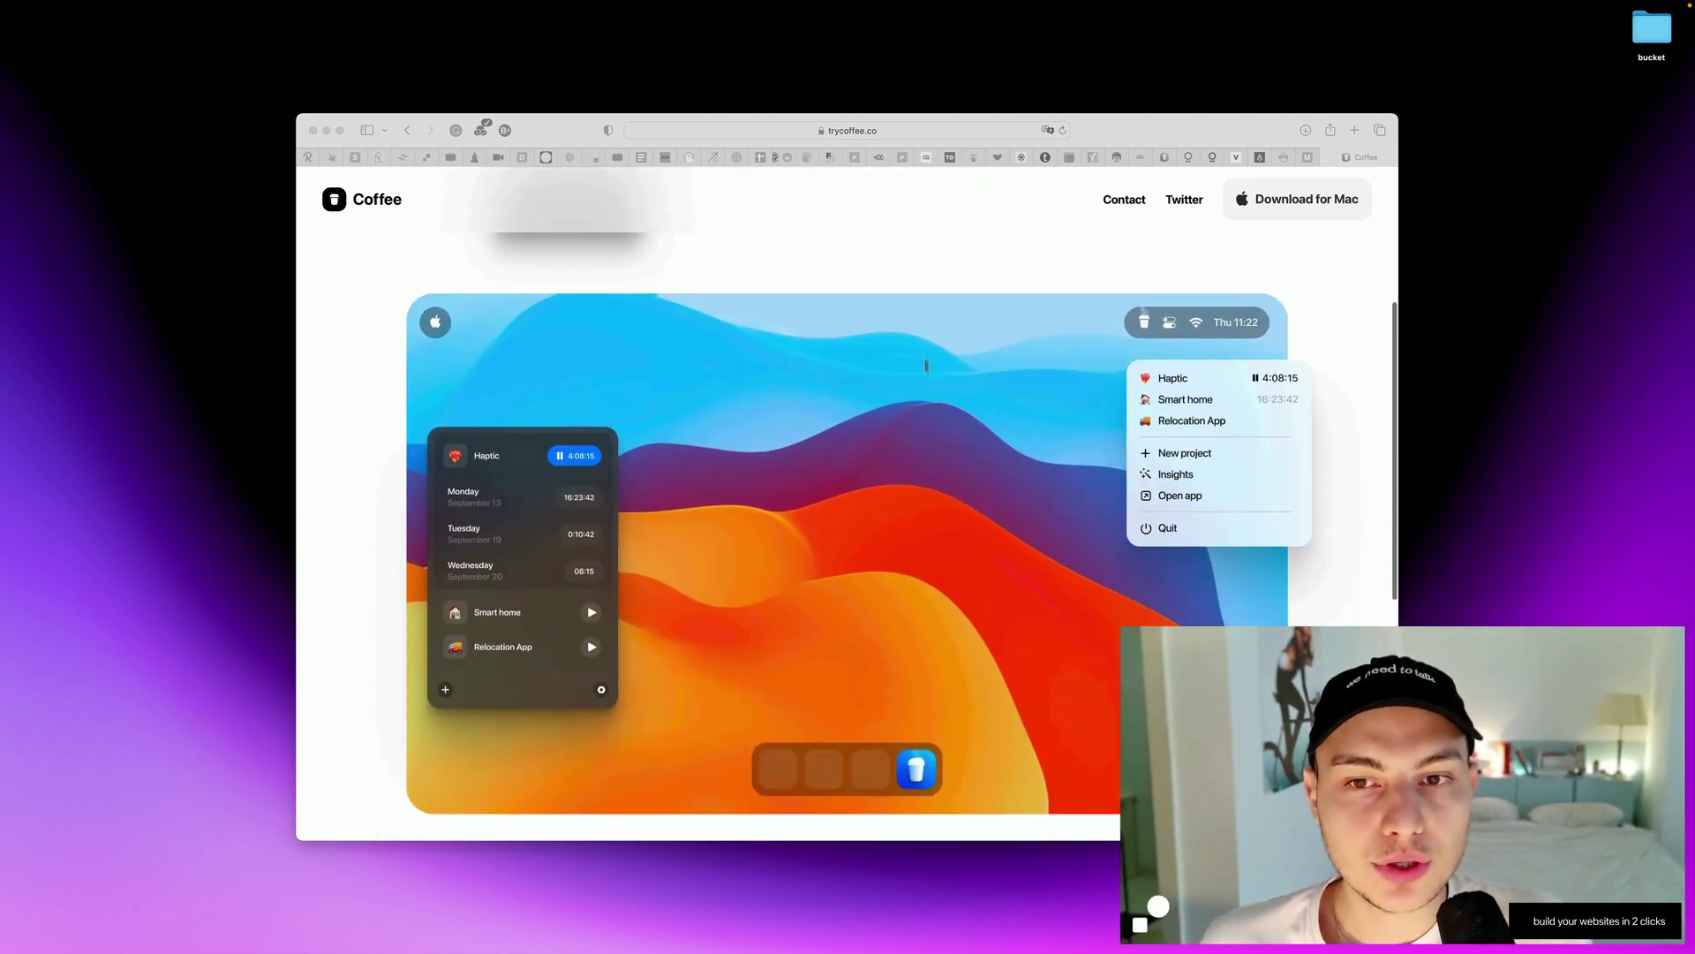
{"action": "scroll", "coordinate": [922, 348], "scroll_direction": "down", "scroll_amount": 3}
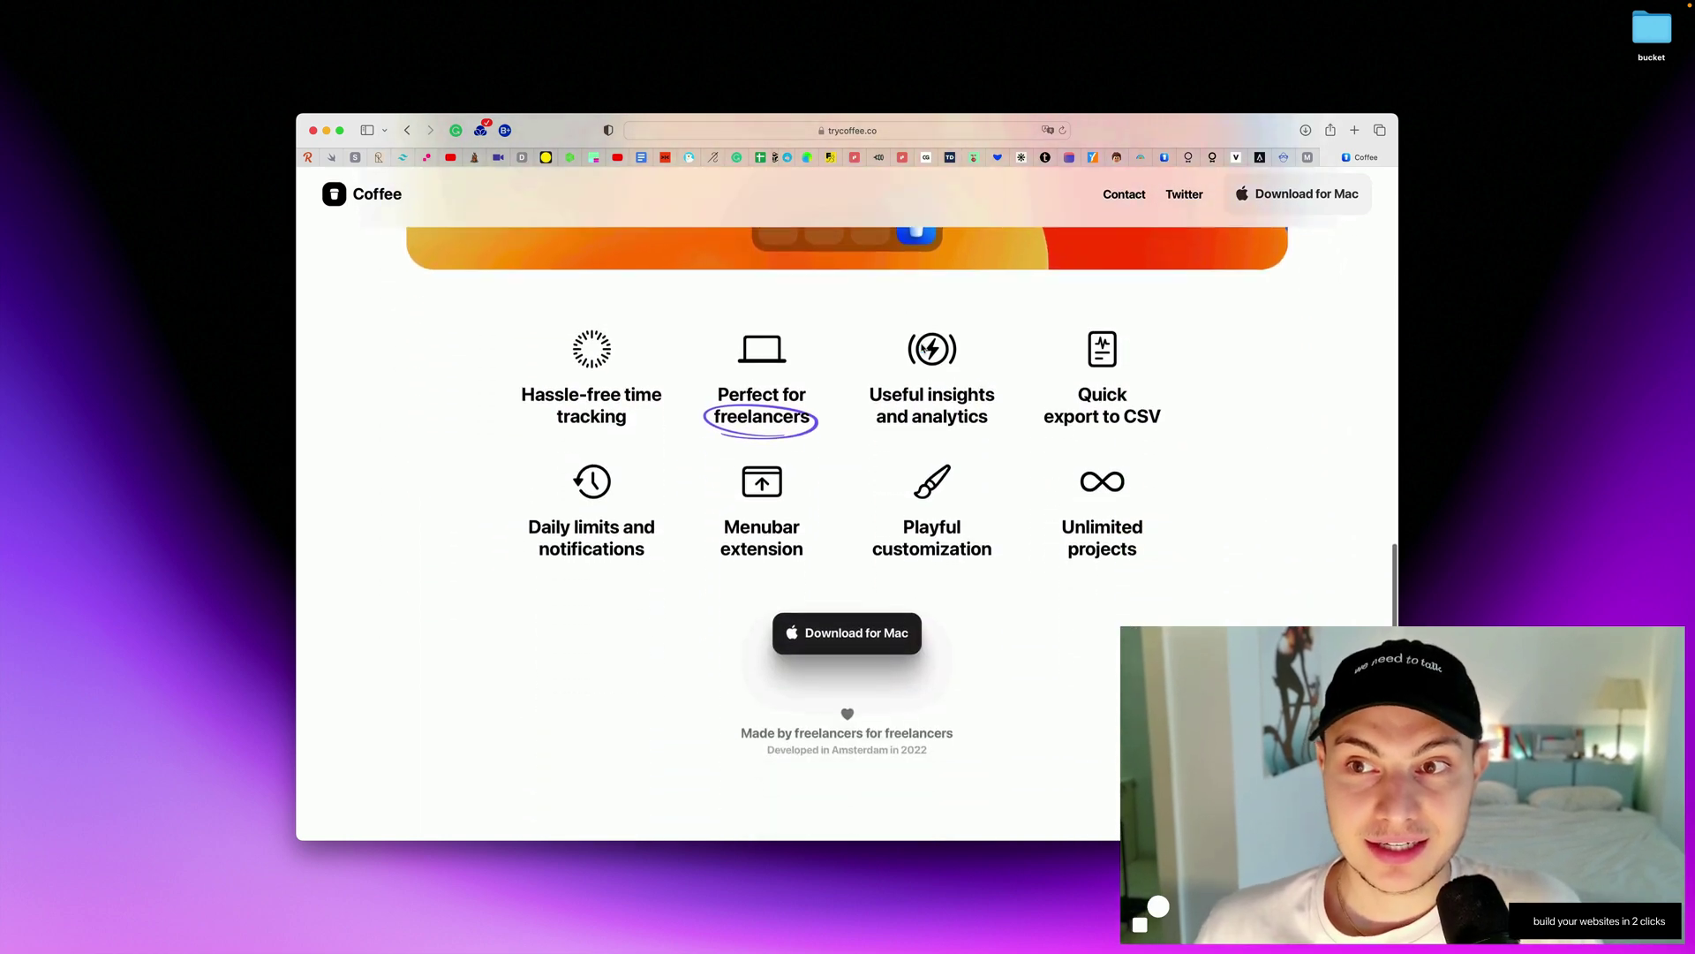
{"action": "scroll", "coordinate": [912, 351], "scroll_direction": "up", "scroll_amount": 15}
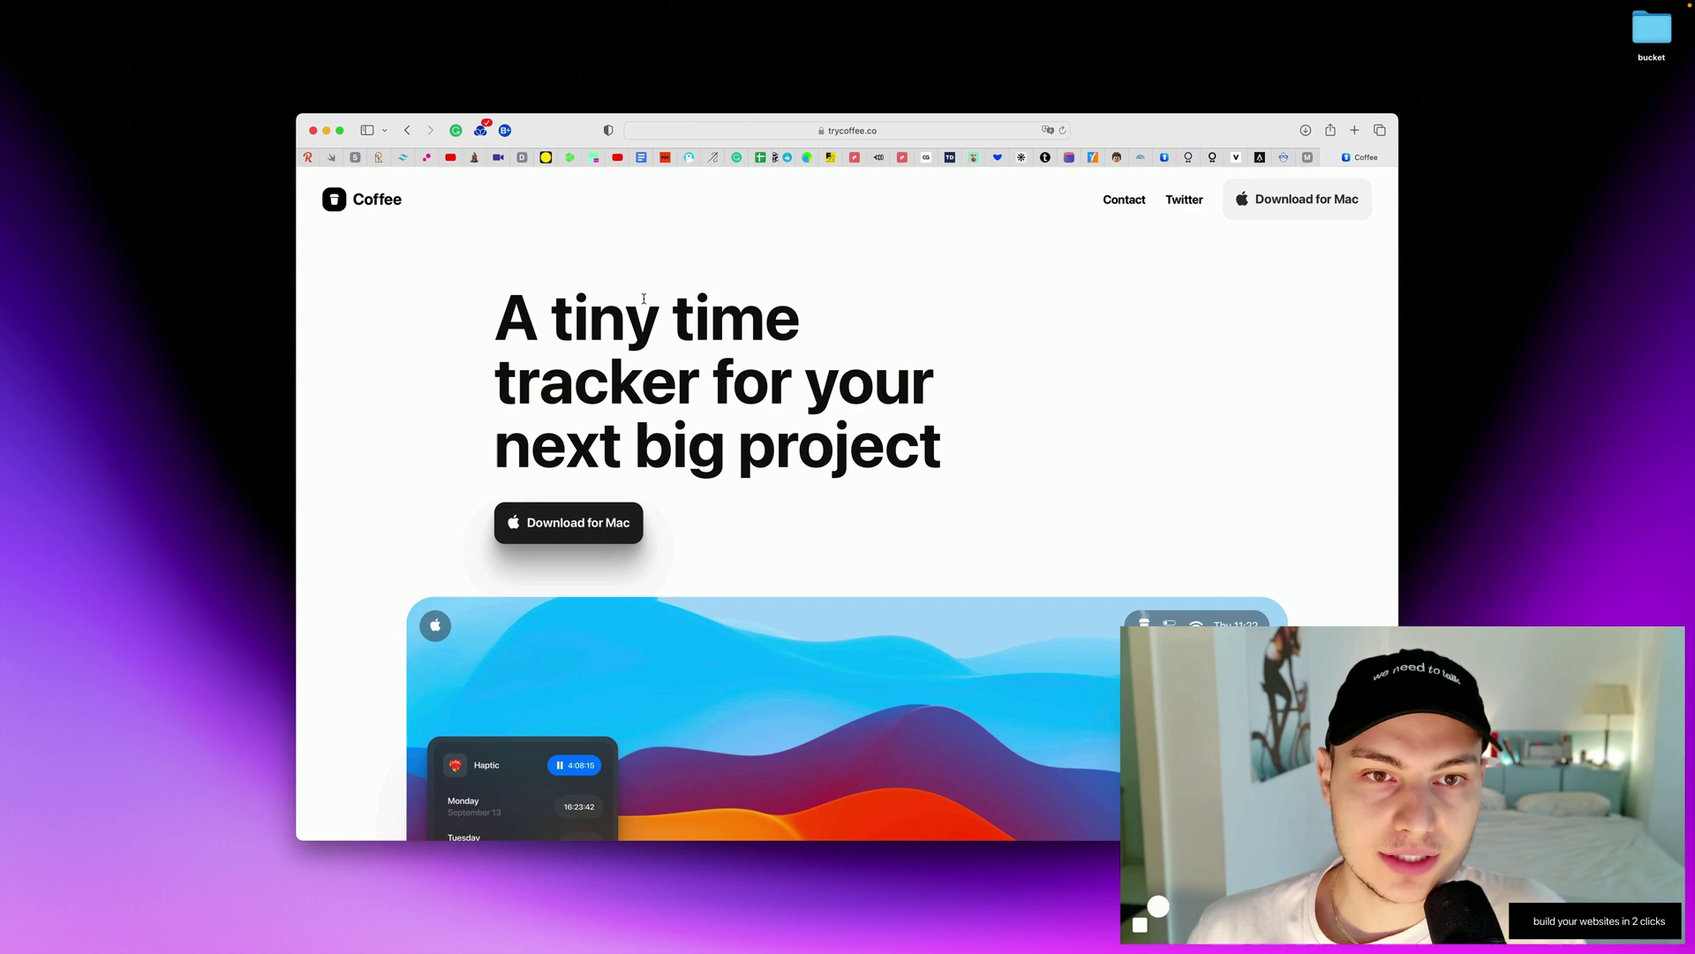
{"action": "scroll", "coordinate": [693, 296], "scroll_direction": "down", "scroll_amount": 15}
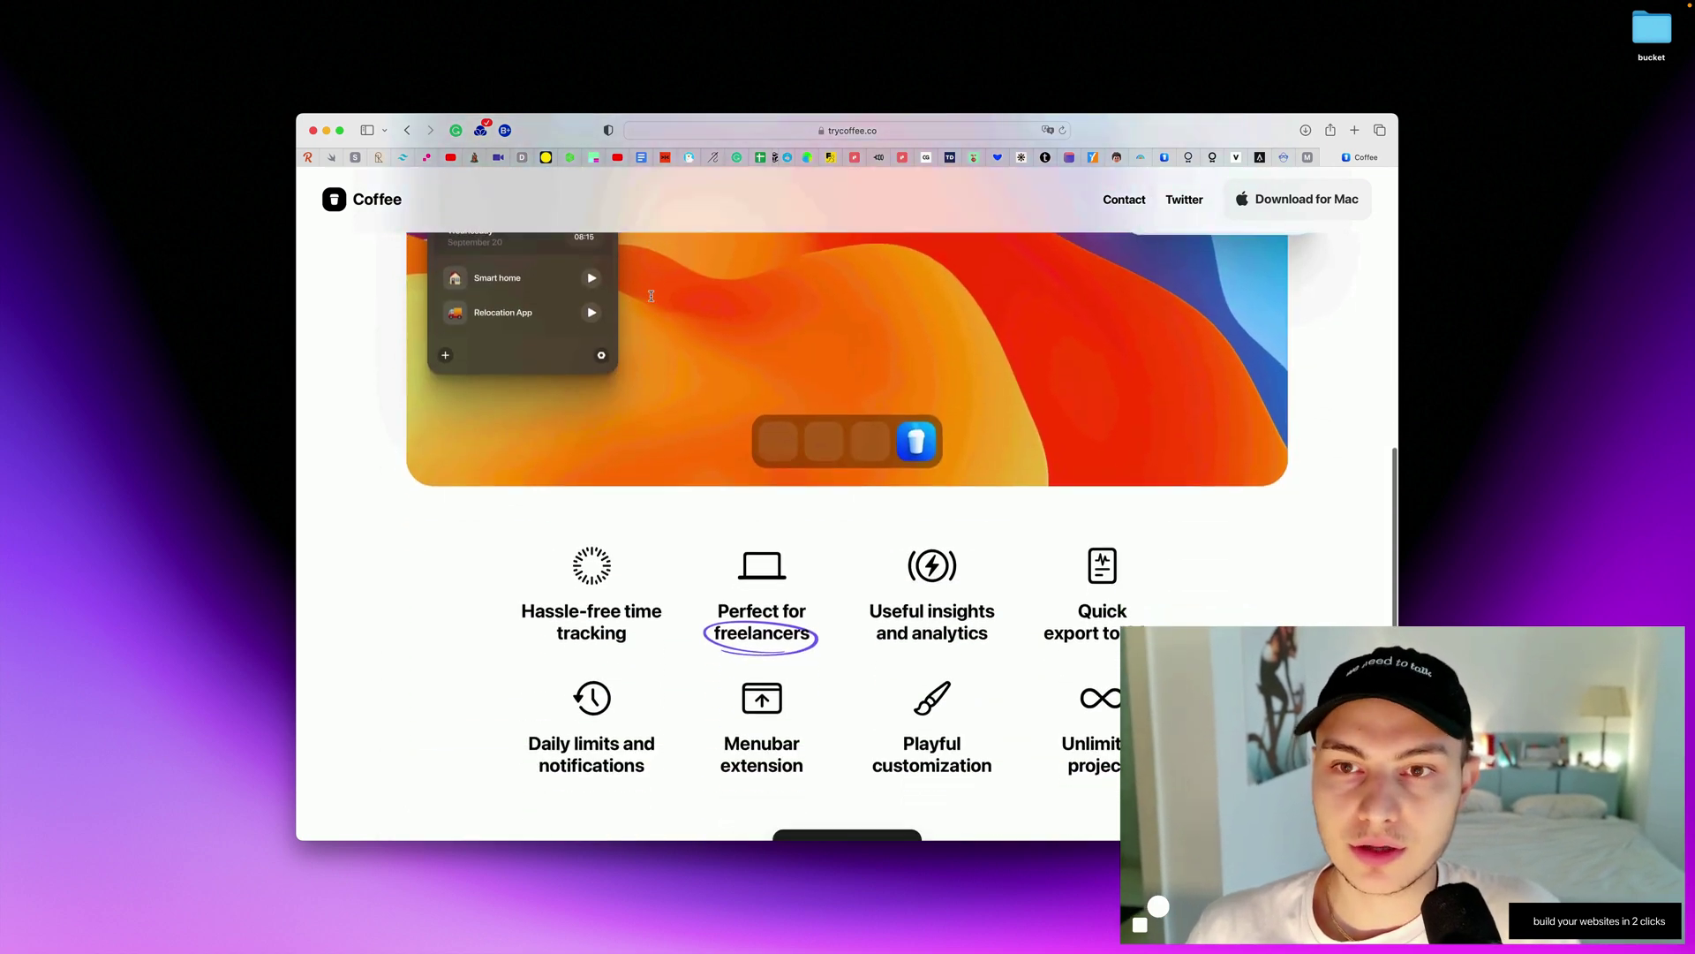
{"action": "scroll", "coordinate": [651, 296], "scroll_direction": "down", "scroll_amount": 2}
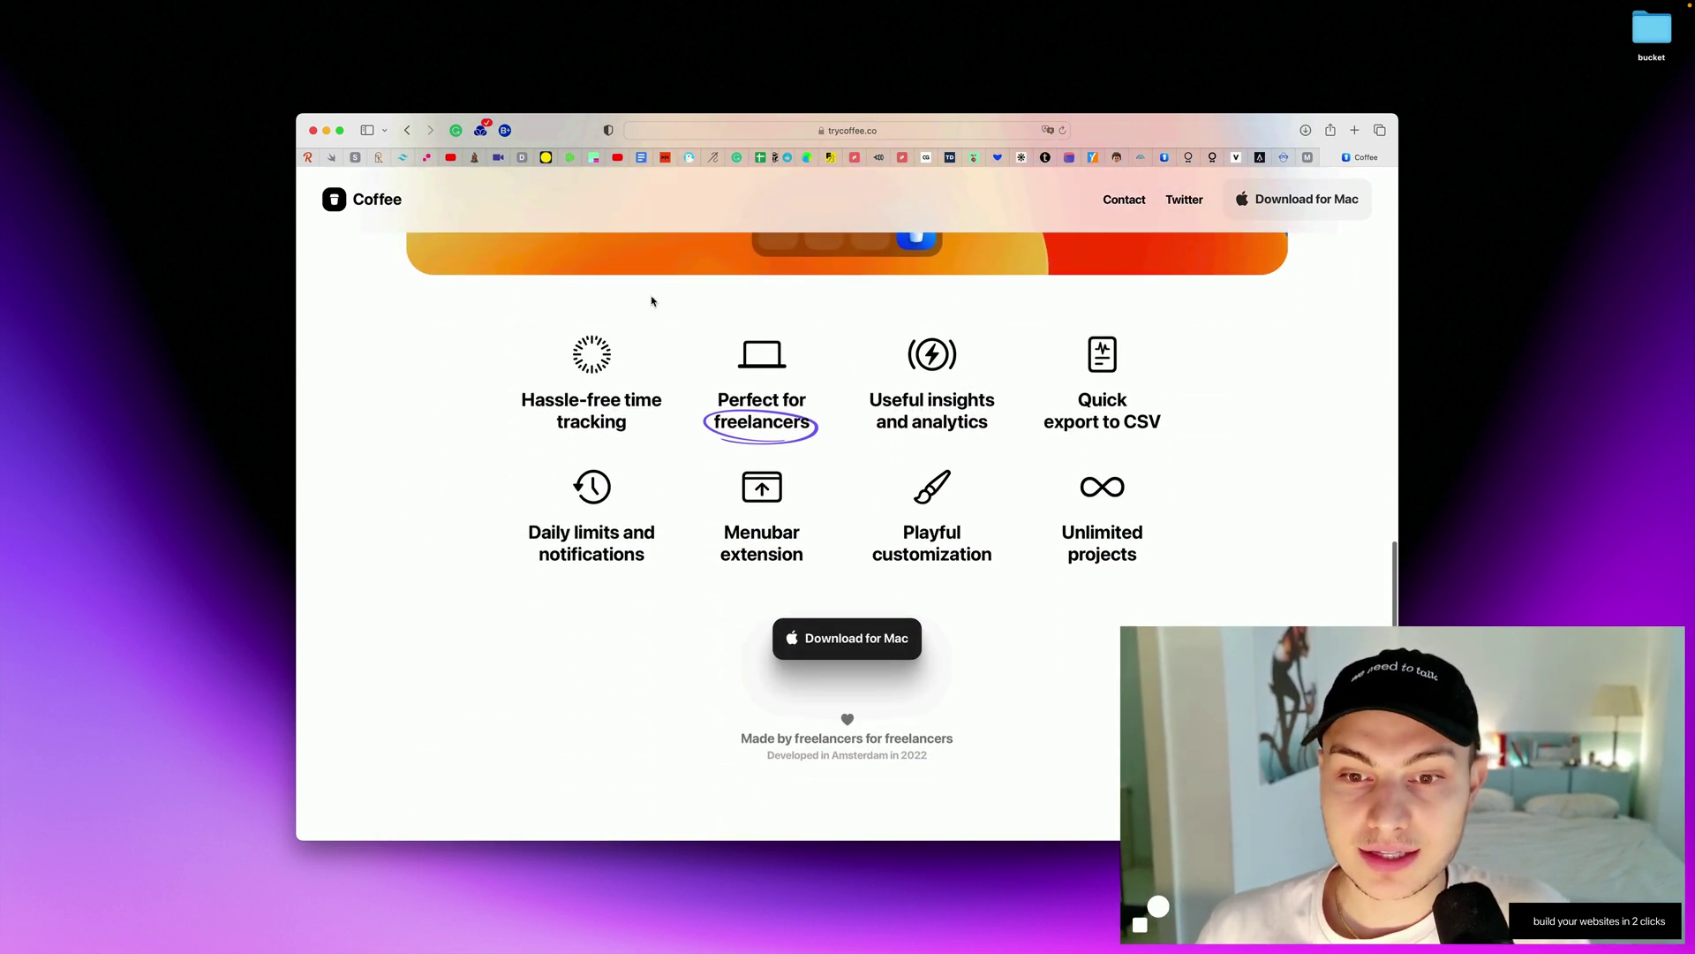
{"action": "scroll", "coordinate": [652, 301], "scroll_direction": "up", "scroll_amount": 15}
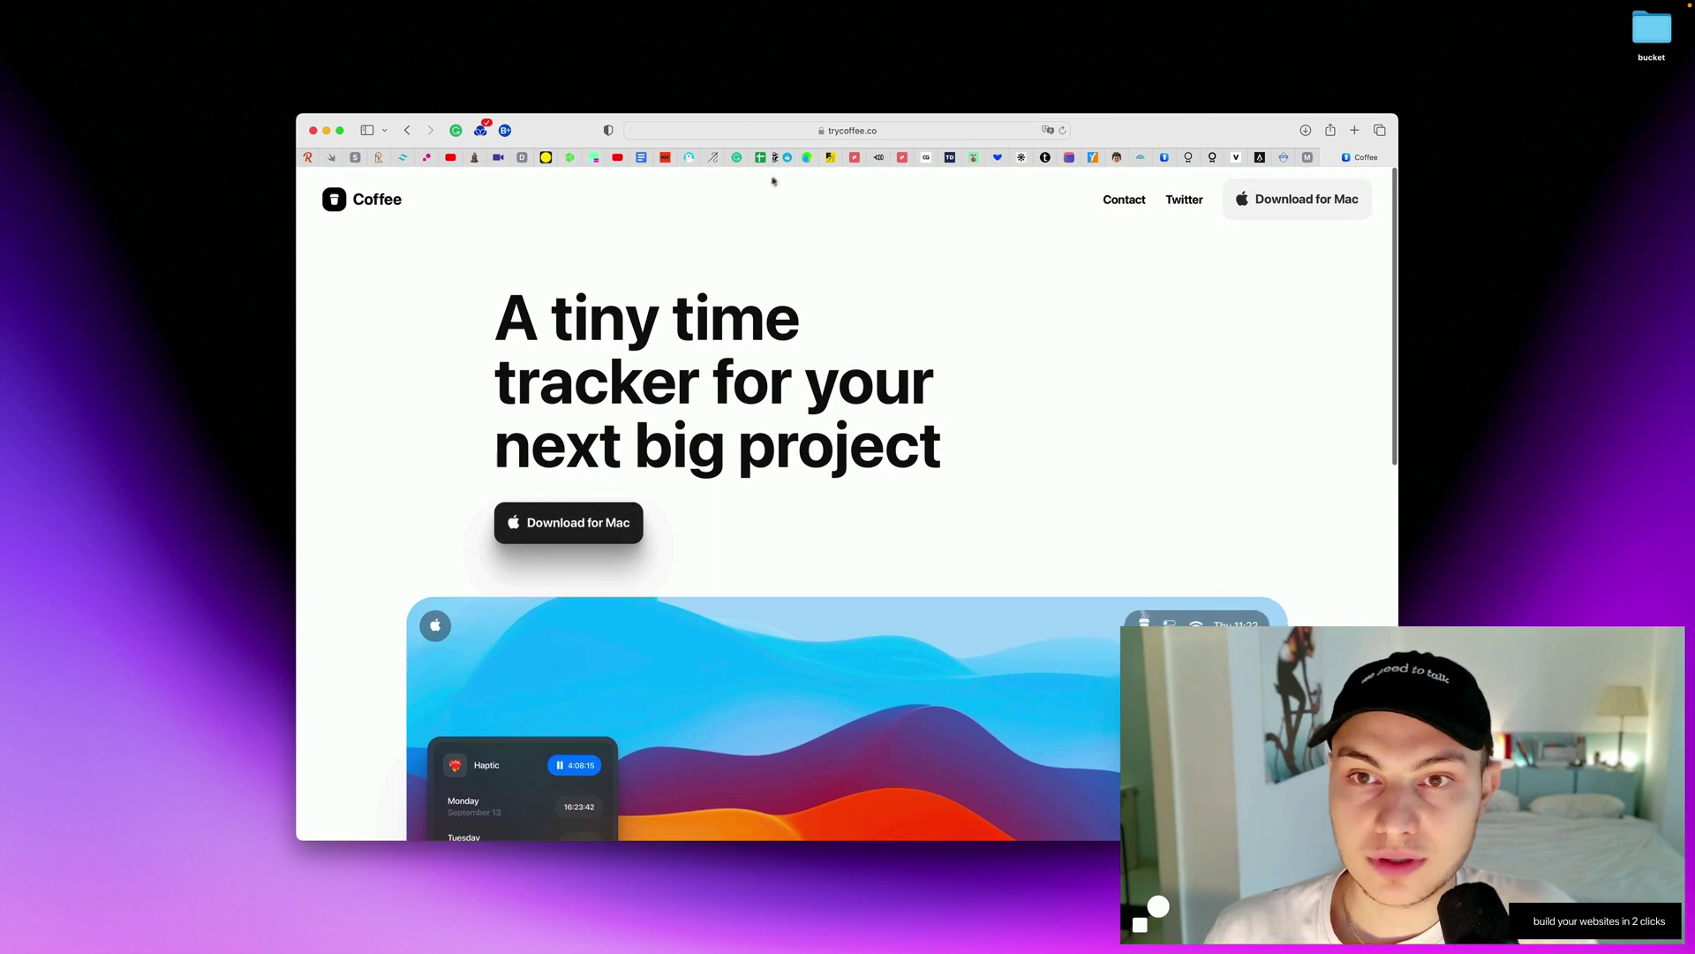
{"action": "left_click", "coordinate": [890, 141]}
{"action": "key", "text": "Return"}
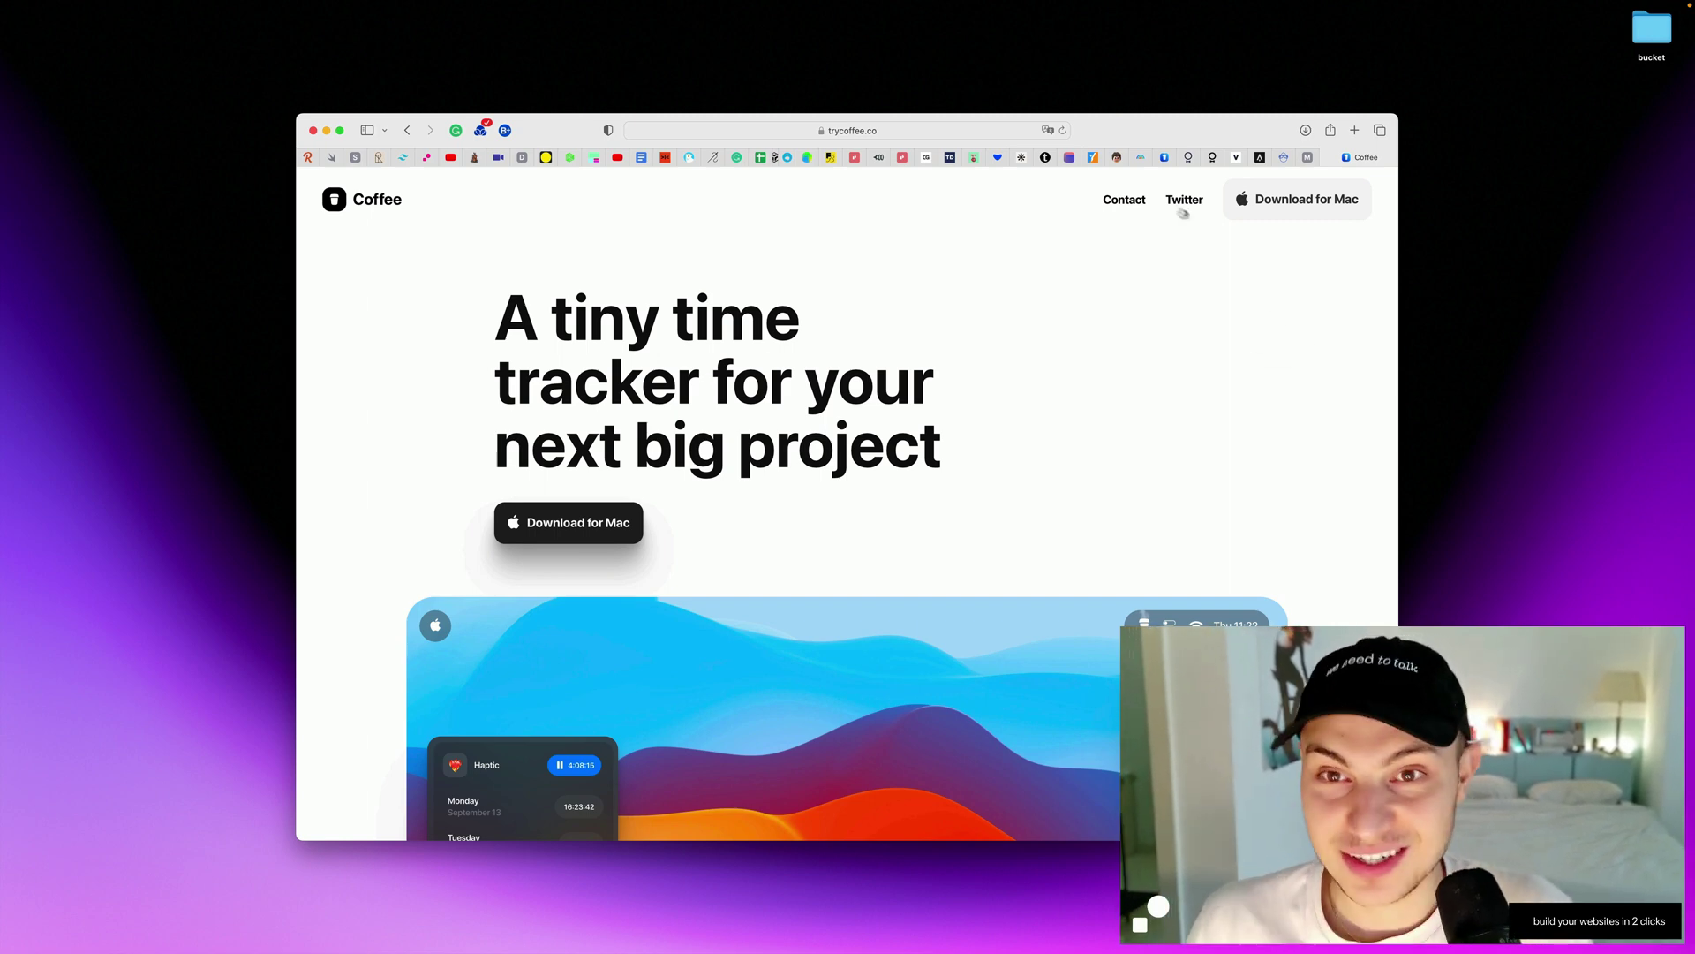
{"action": "key", "text": "super+l"}
{"action": "left_click", "coordinate": [1157, 434]}
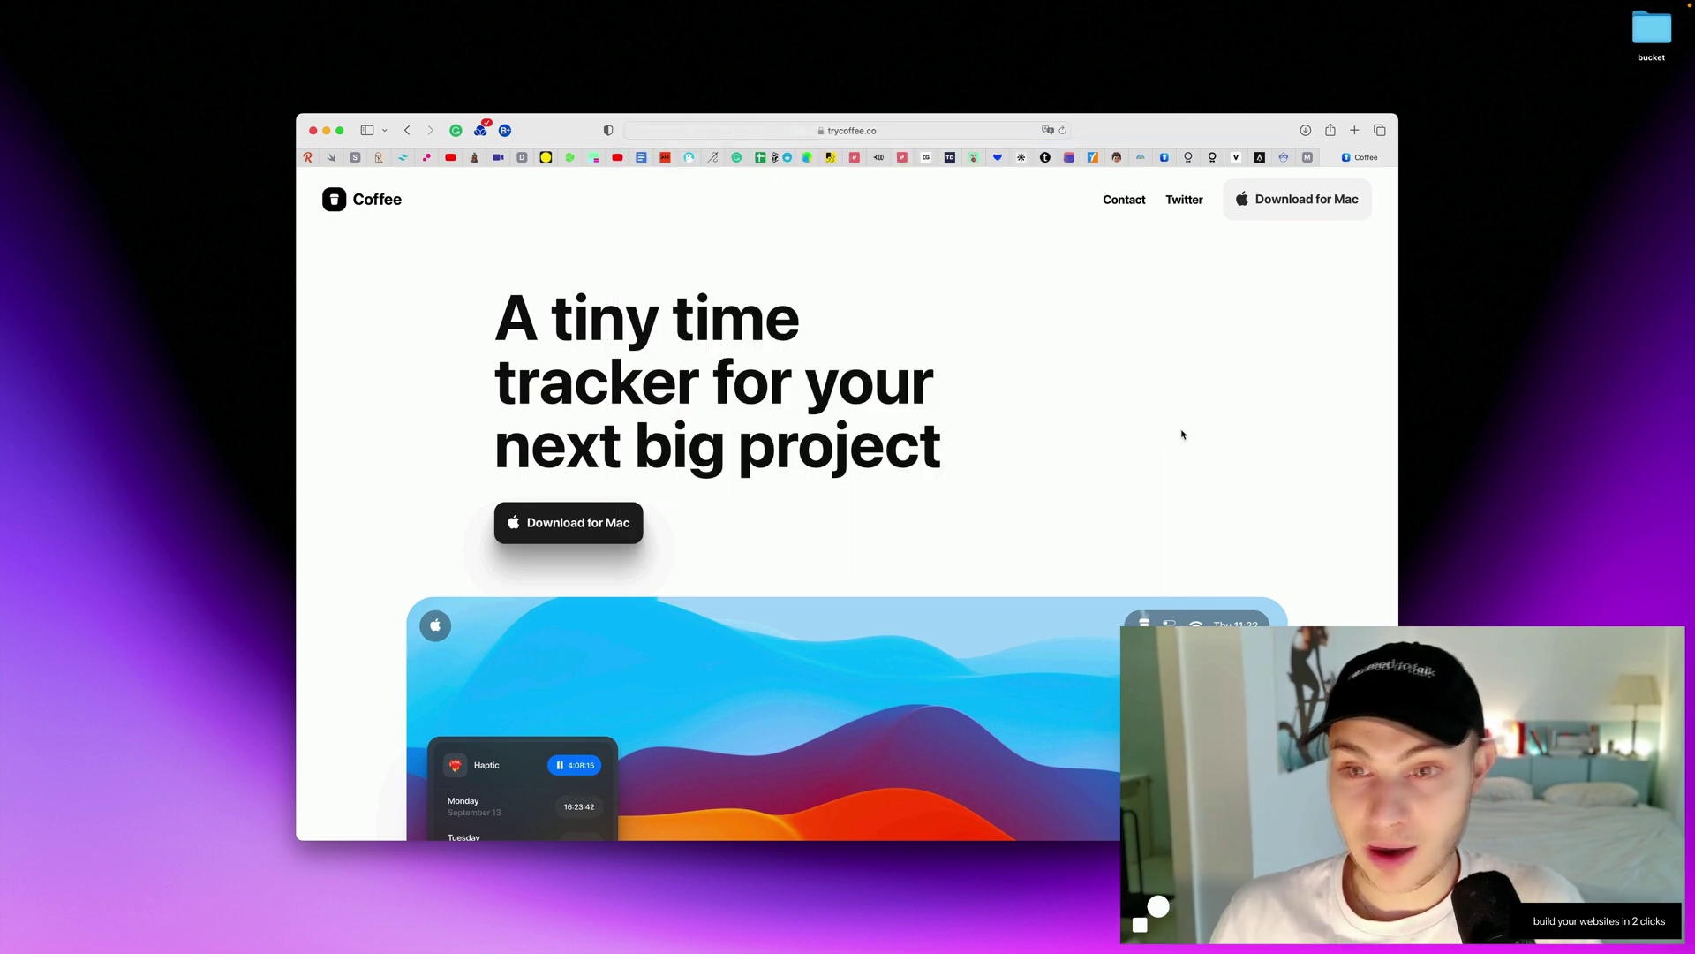
{"action": "key", "text": "alt+space"}
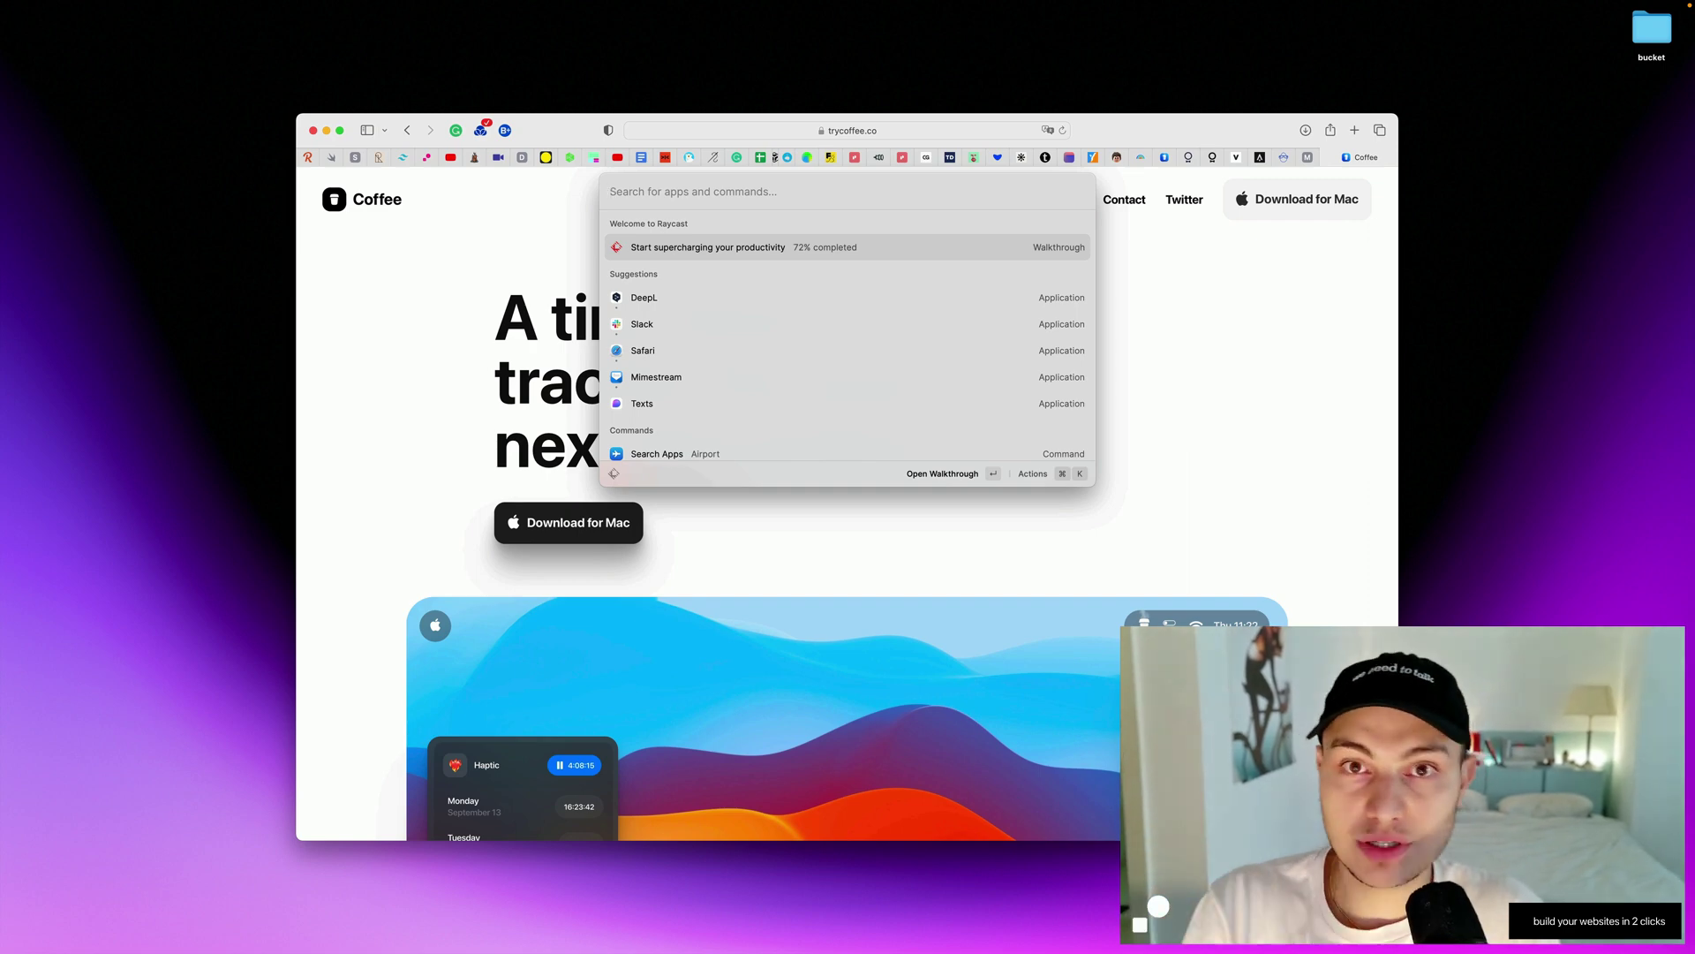
{"action": "key", "text": "Escape"}
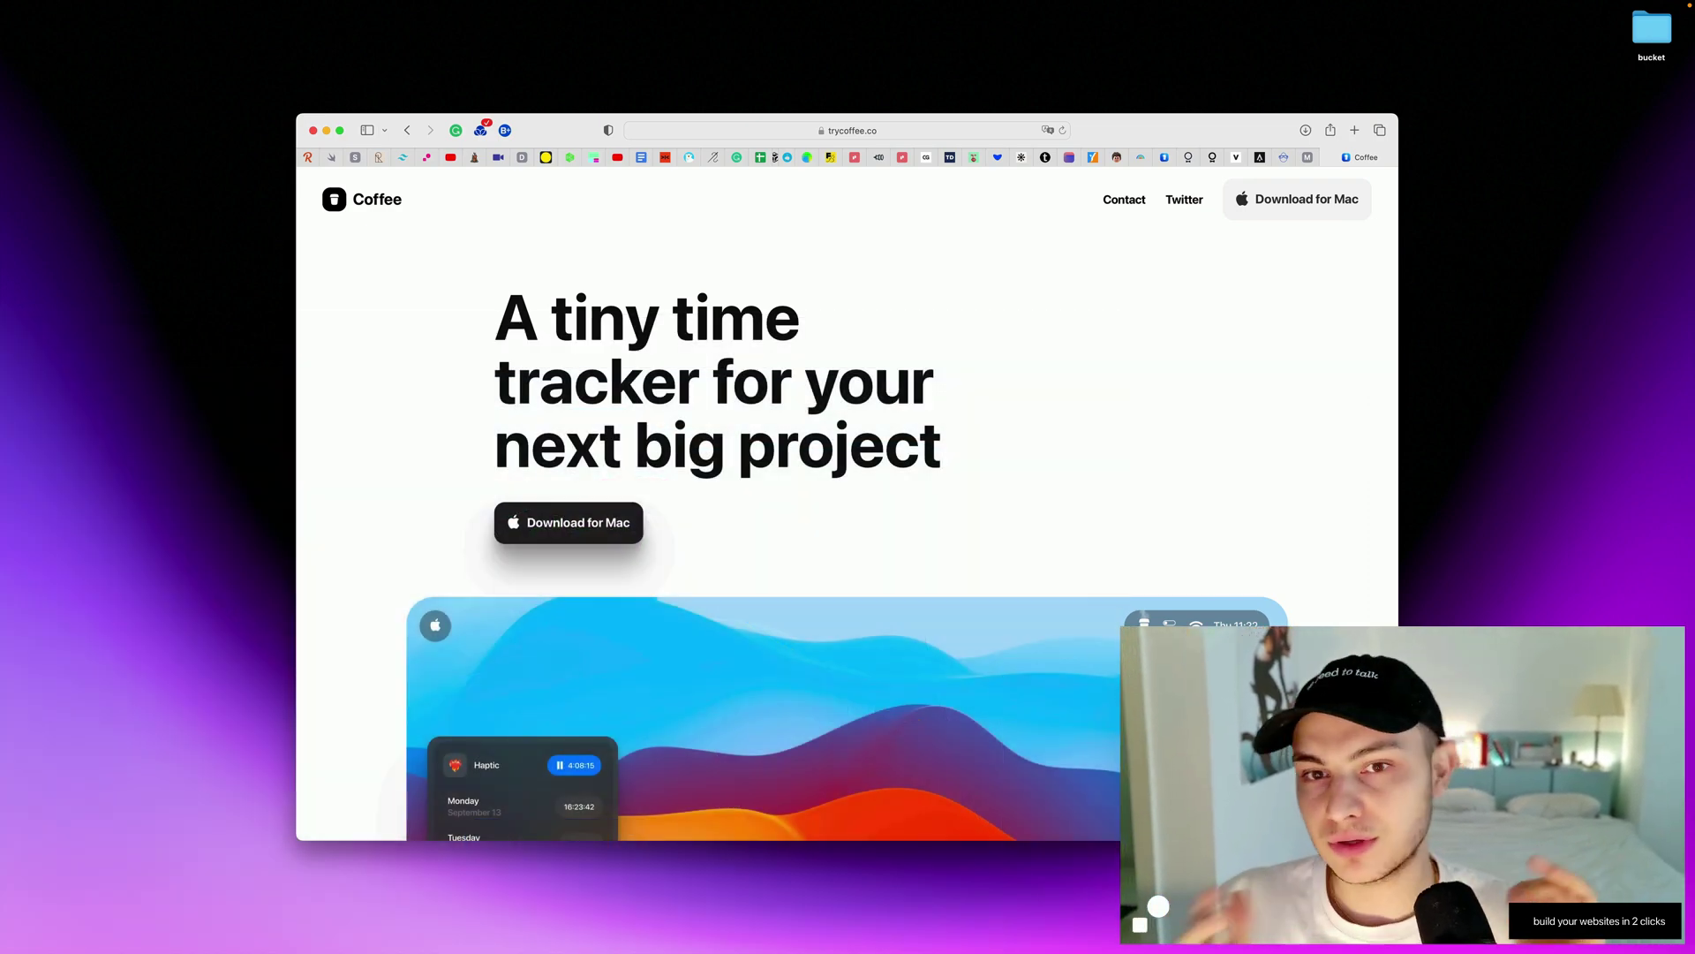
{"action": "scroll", "coordinate": [769, 444], "scroll_direction": "down", "scroll_amount": 10}
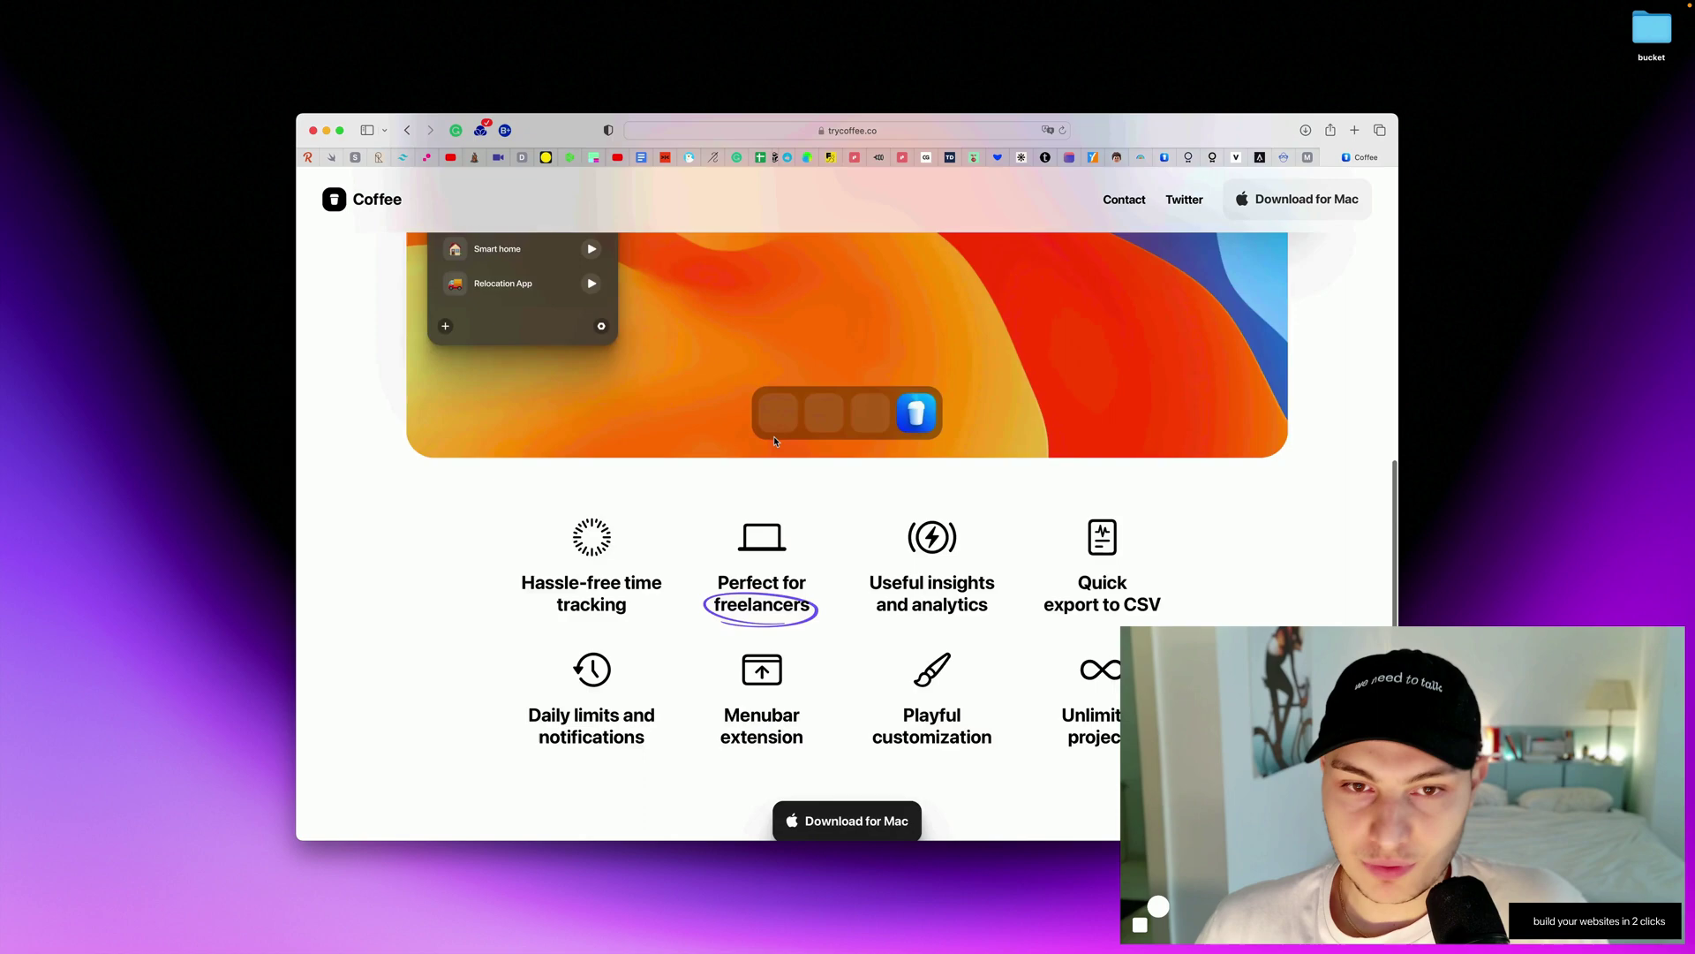
{"action": "scroll", "coordinate": [769, 444], "scroll_direction": "up", "scroll_amount": 10}
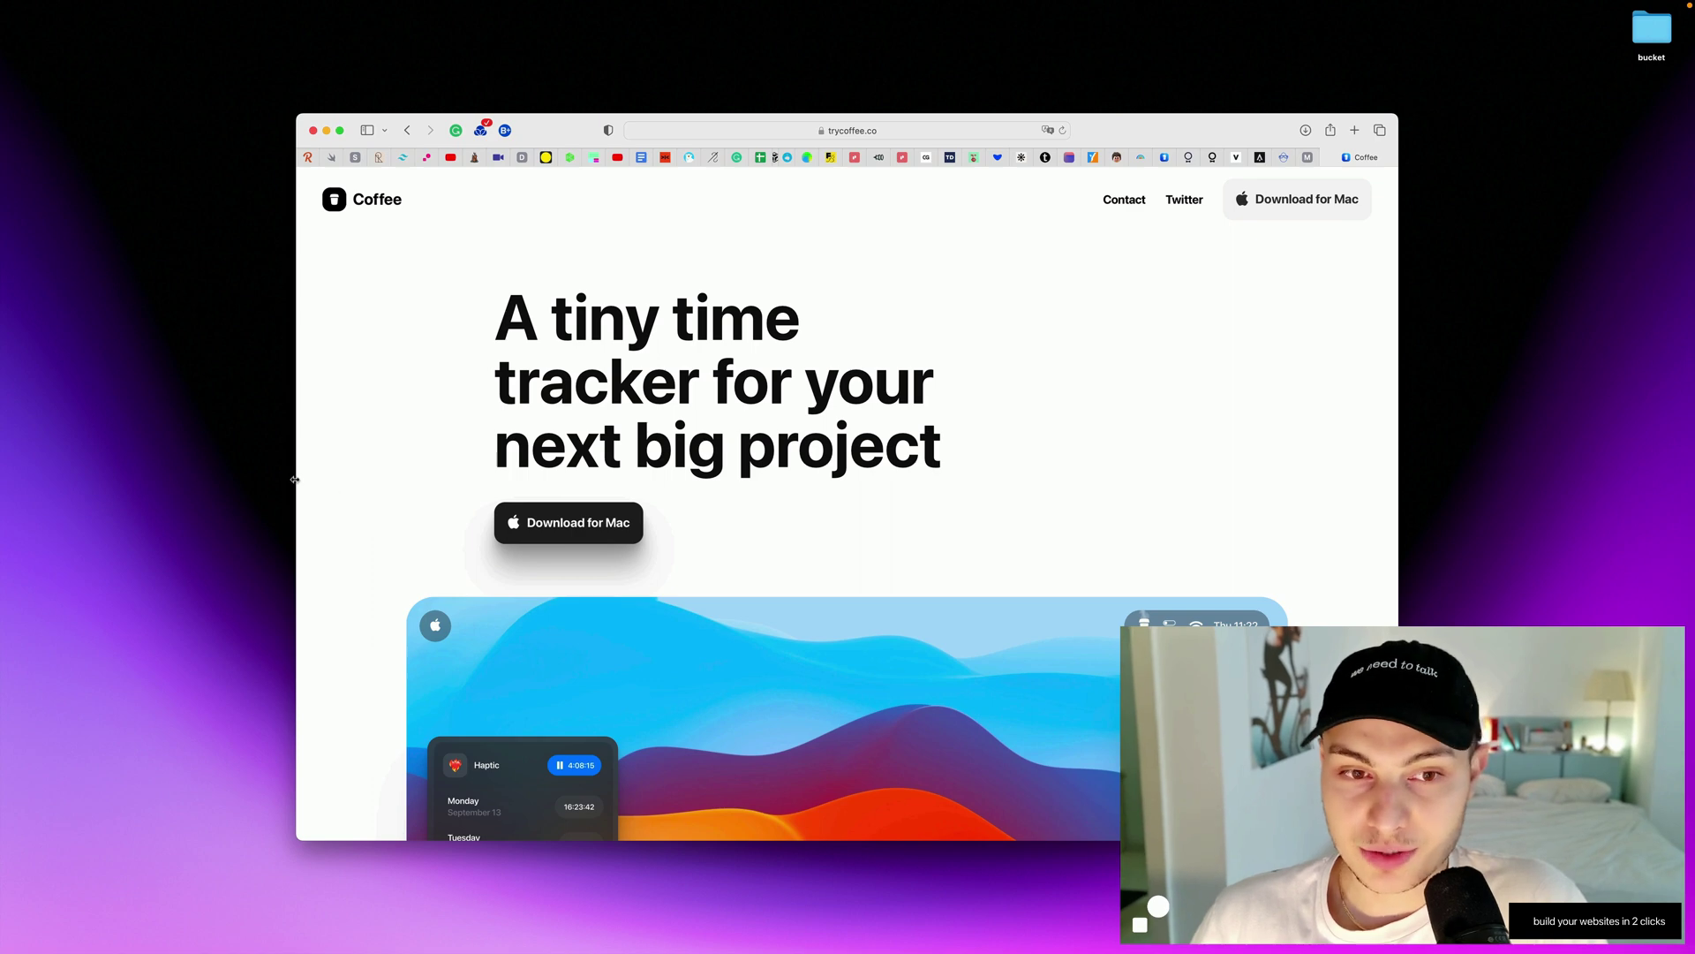
{"action": "left_click_drag", "start_coordinate": [297, 480], "coordinate": [247, 419]}
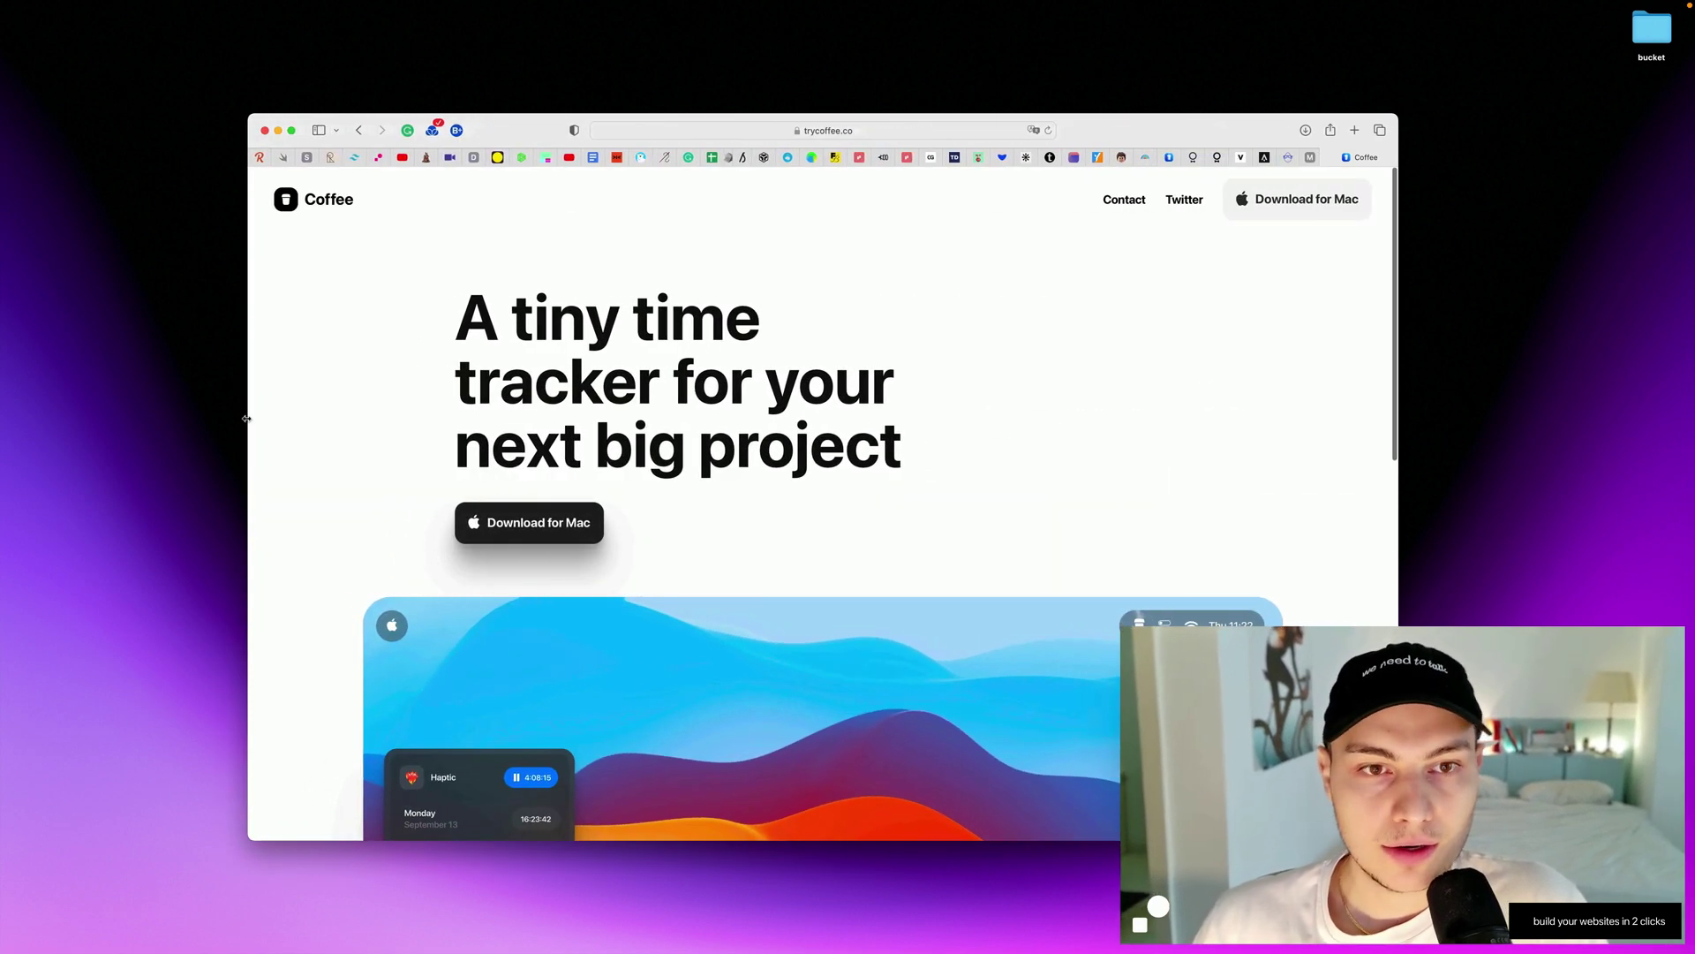
{"action": "left_click", "coordinate": [927, 132]}
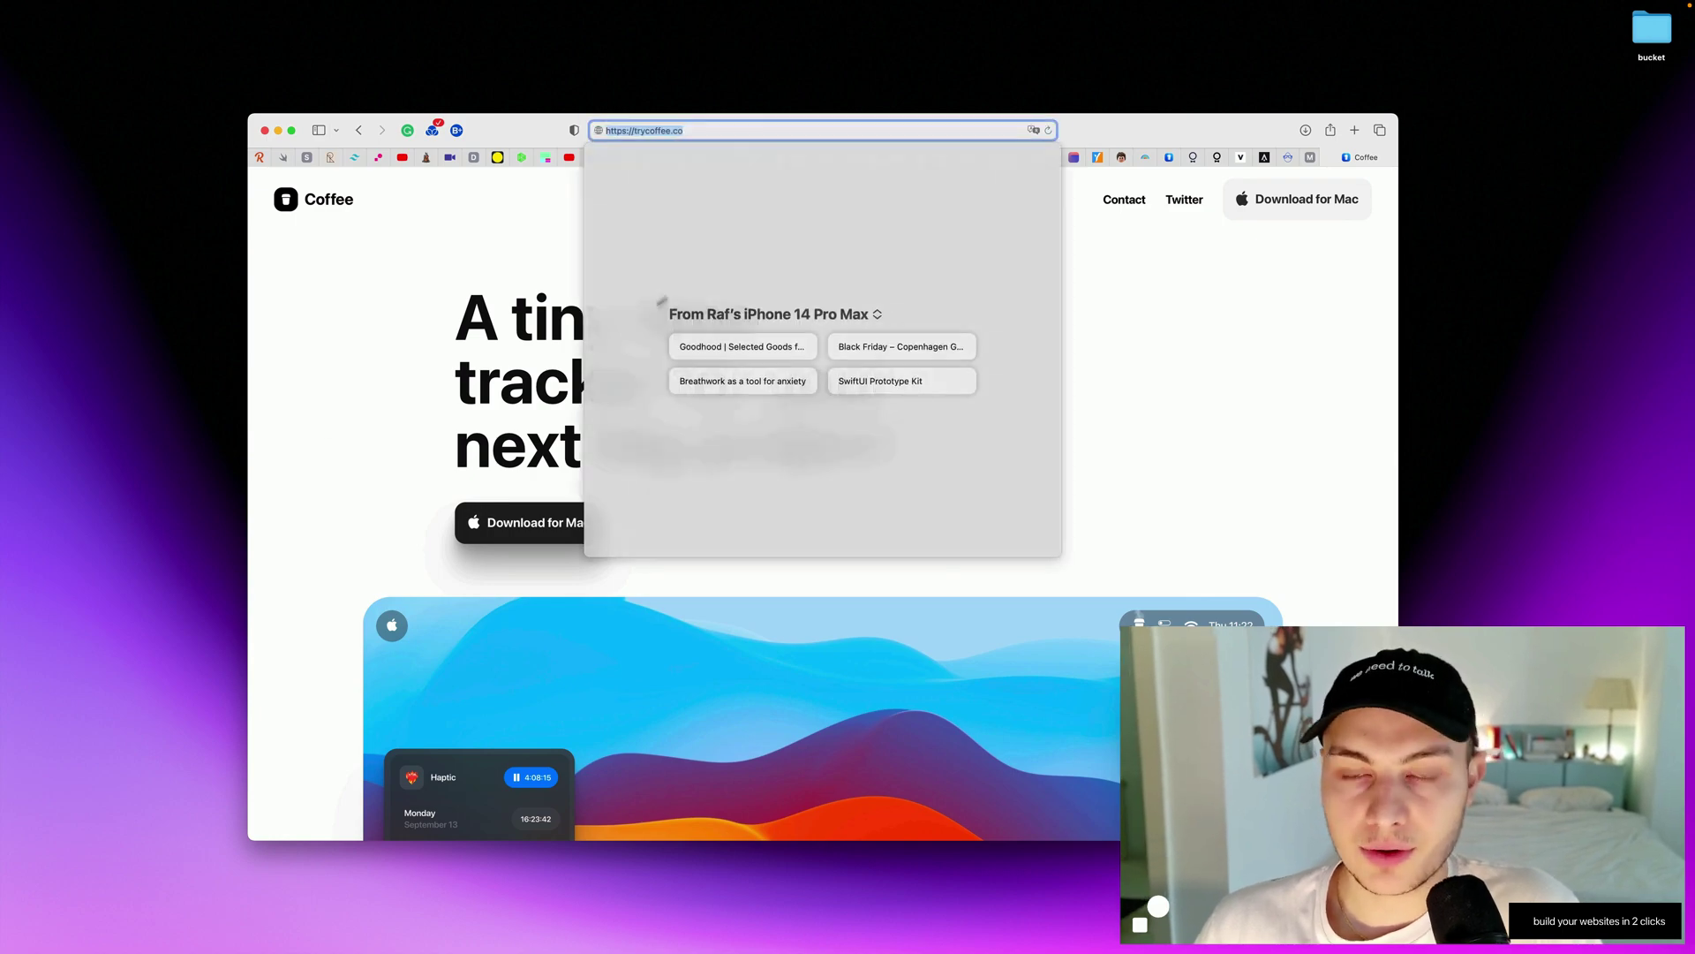
Switch to the html.to.design landings file in Figma and bring an empty canvas area into view.
{"action": "left_click", "coordinate": [569, 146]}
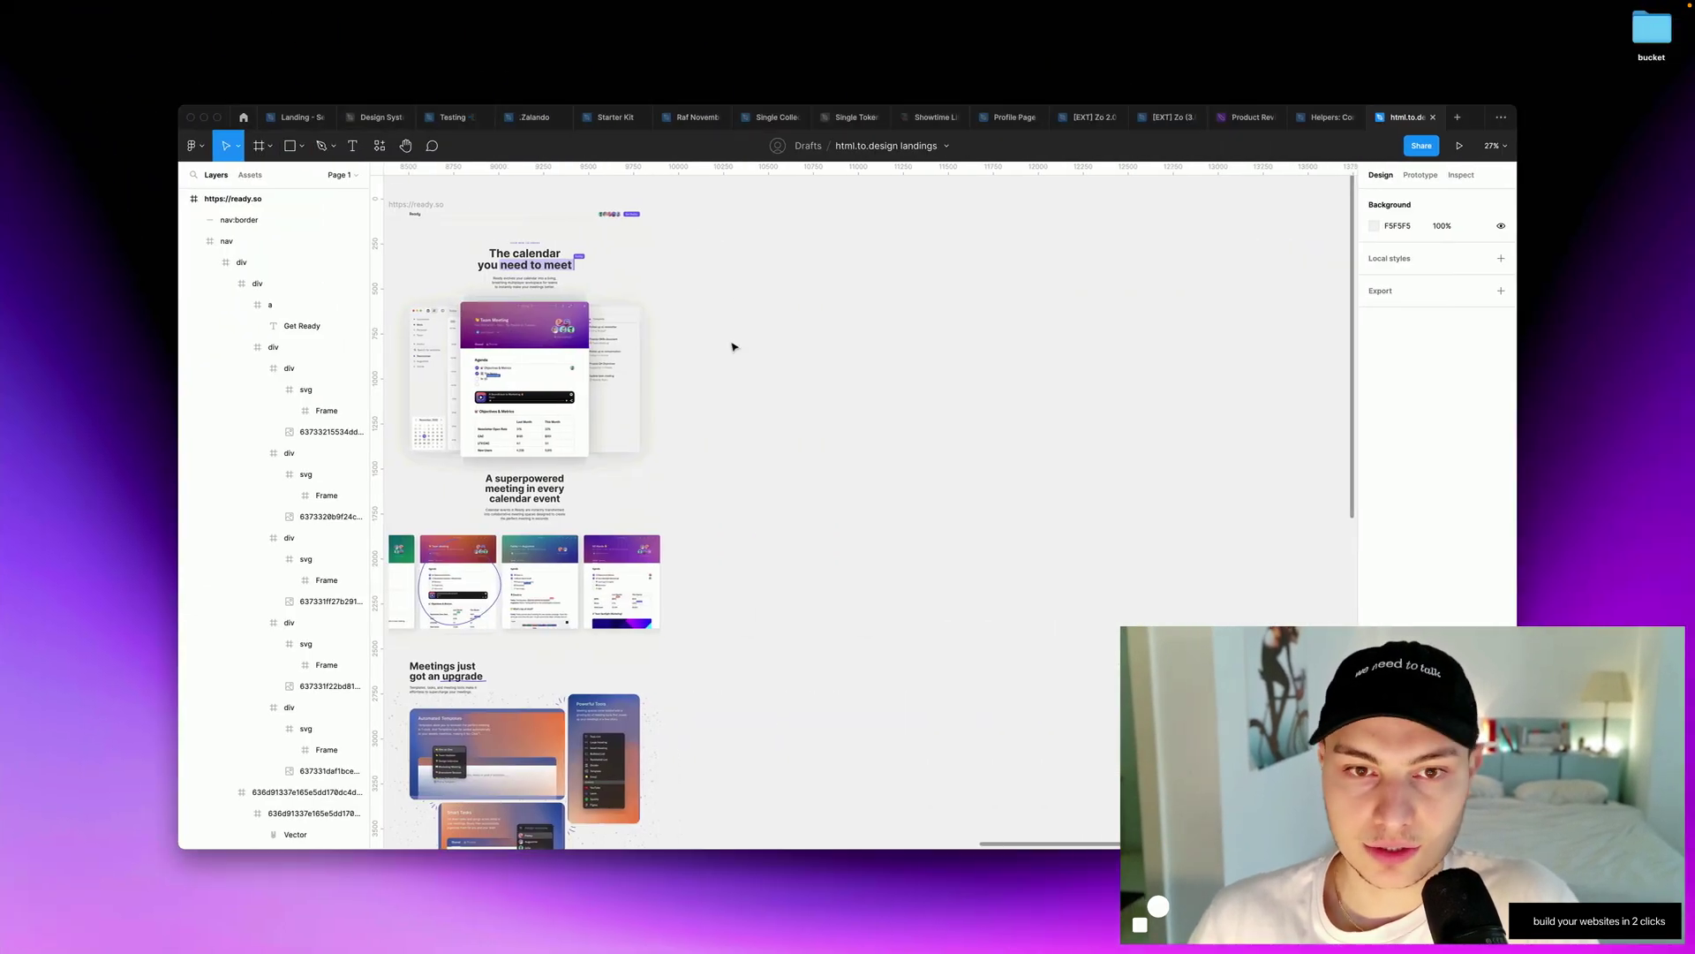
{"action": "scroll", "coordinate": [792, 309], "scroll_direction": "up", "scroll_amount": 3}
{"action": "scroll", "coordinate": [792, 306], "scroll_direction": "up", "scroll_amount": 1}
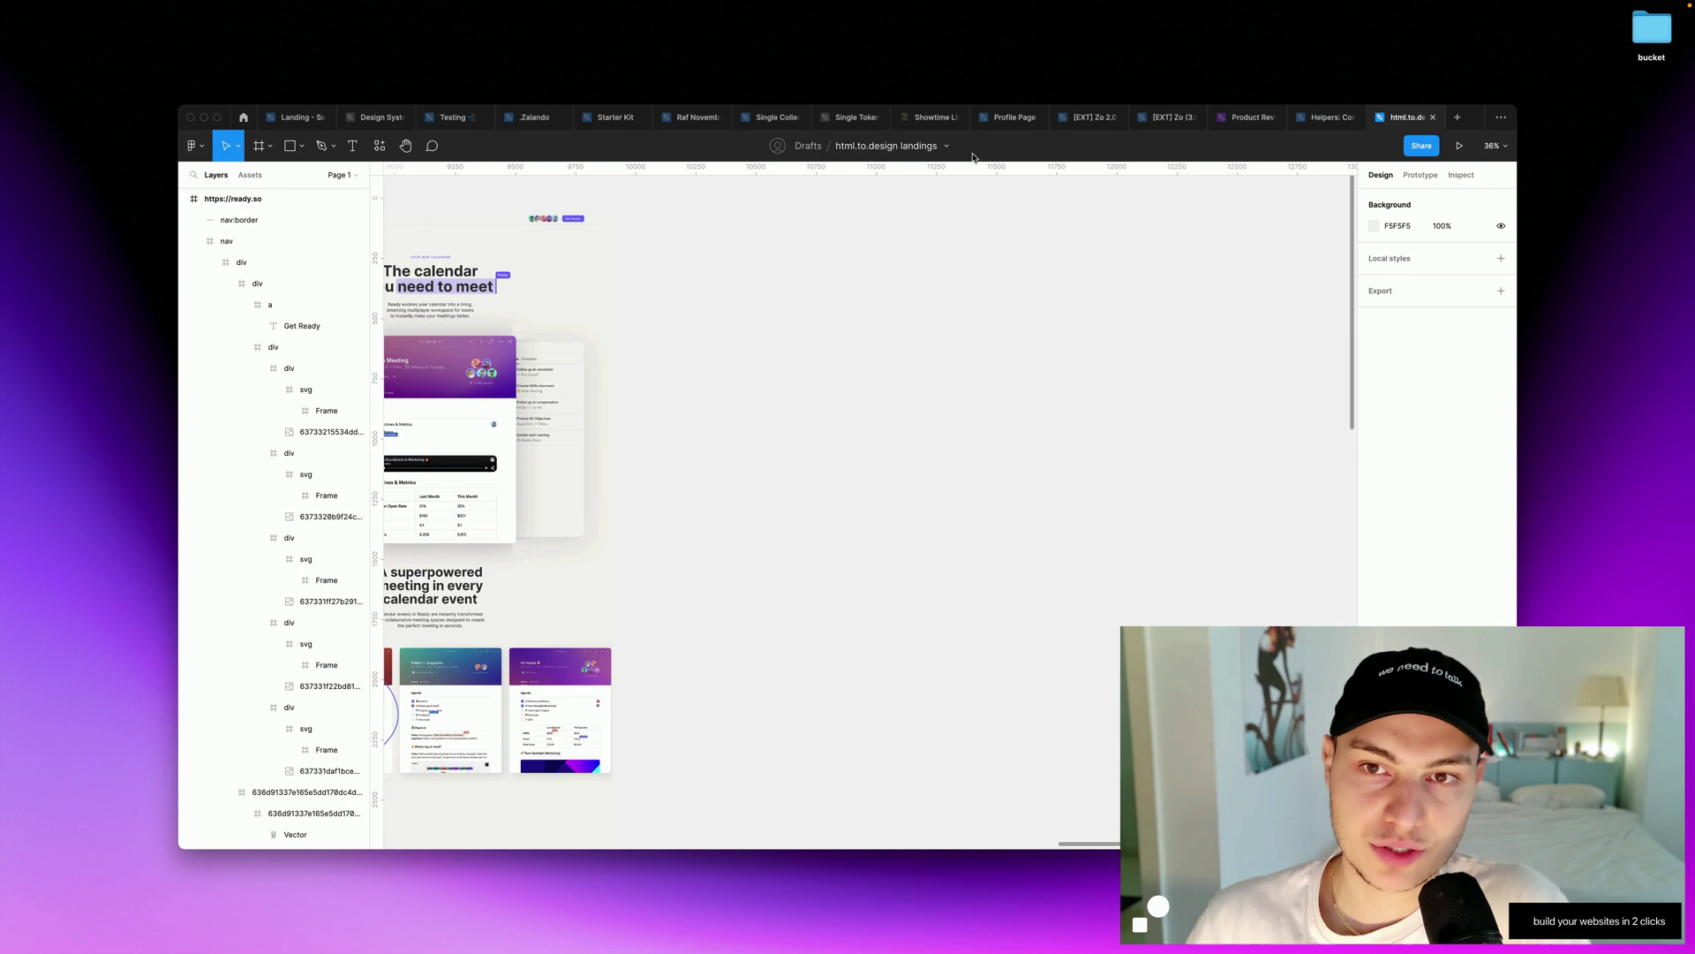
{"action": "scroll", "coordinate": [662, 276], "scroll_direction": "up", "scroll_amount": 4}
{"action": "left_click_drag", "start_coordinate": [703, 280], "coordinate": [518, 303]}
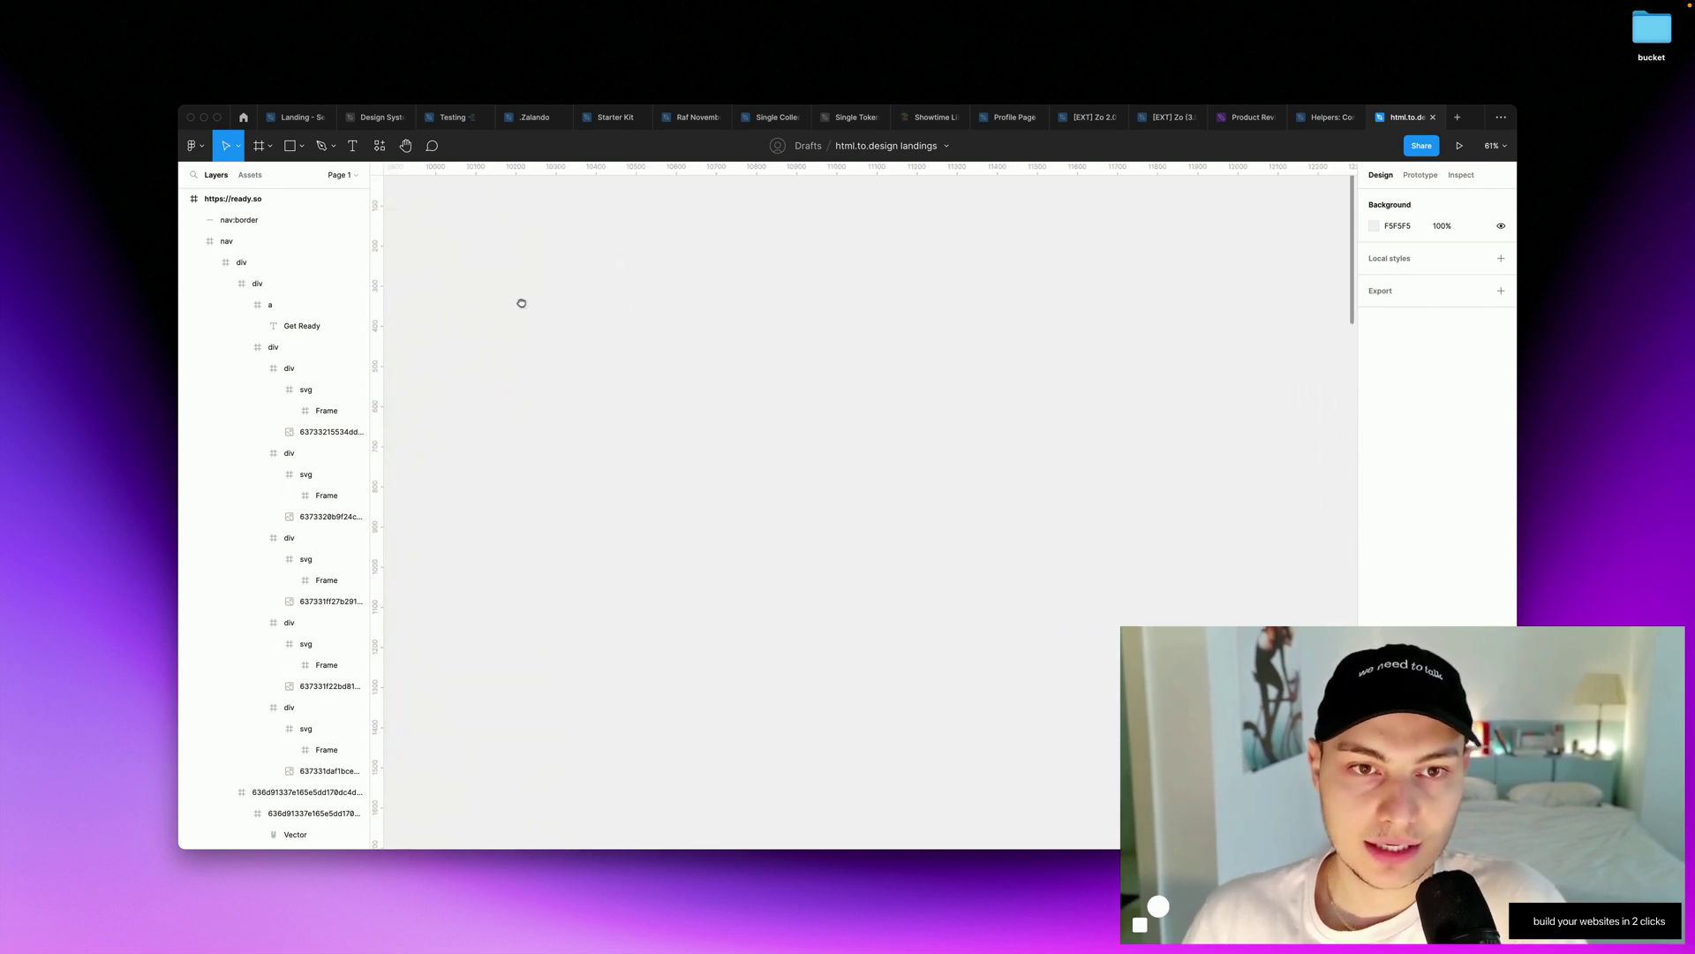
On the html.to.design plugin's Community page, like the plugin and post the comment "this is nuts!!!".
{"action": "left_click", "coordinate": [245, 121]}
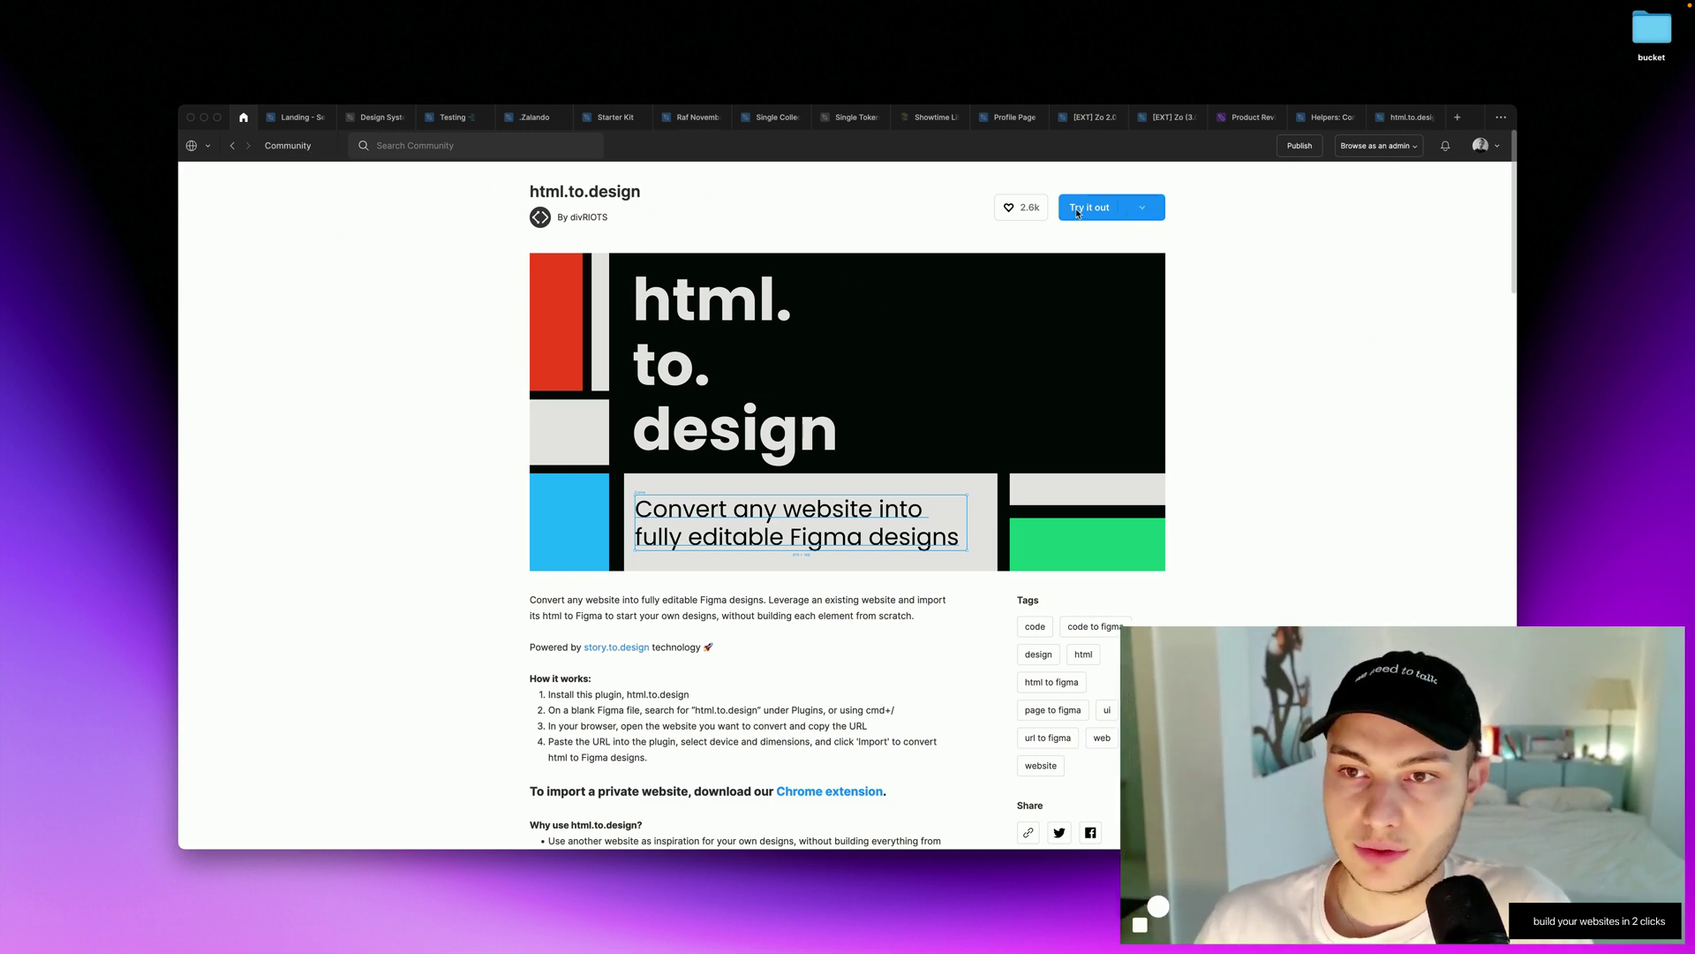
{"action": "left_click", "coordinate": [1008, 207]}
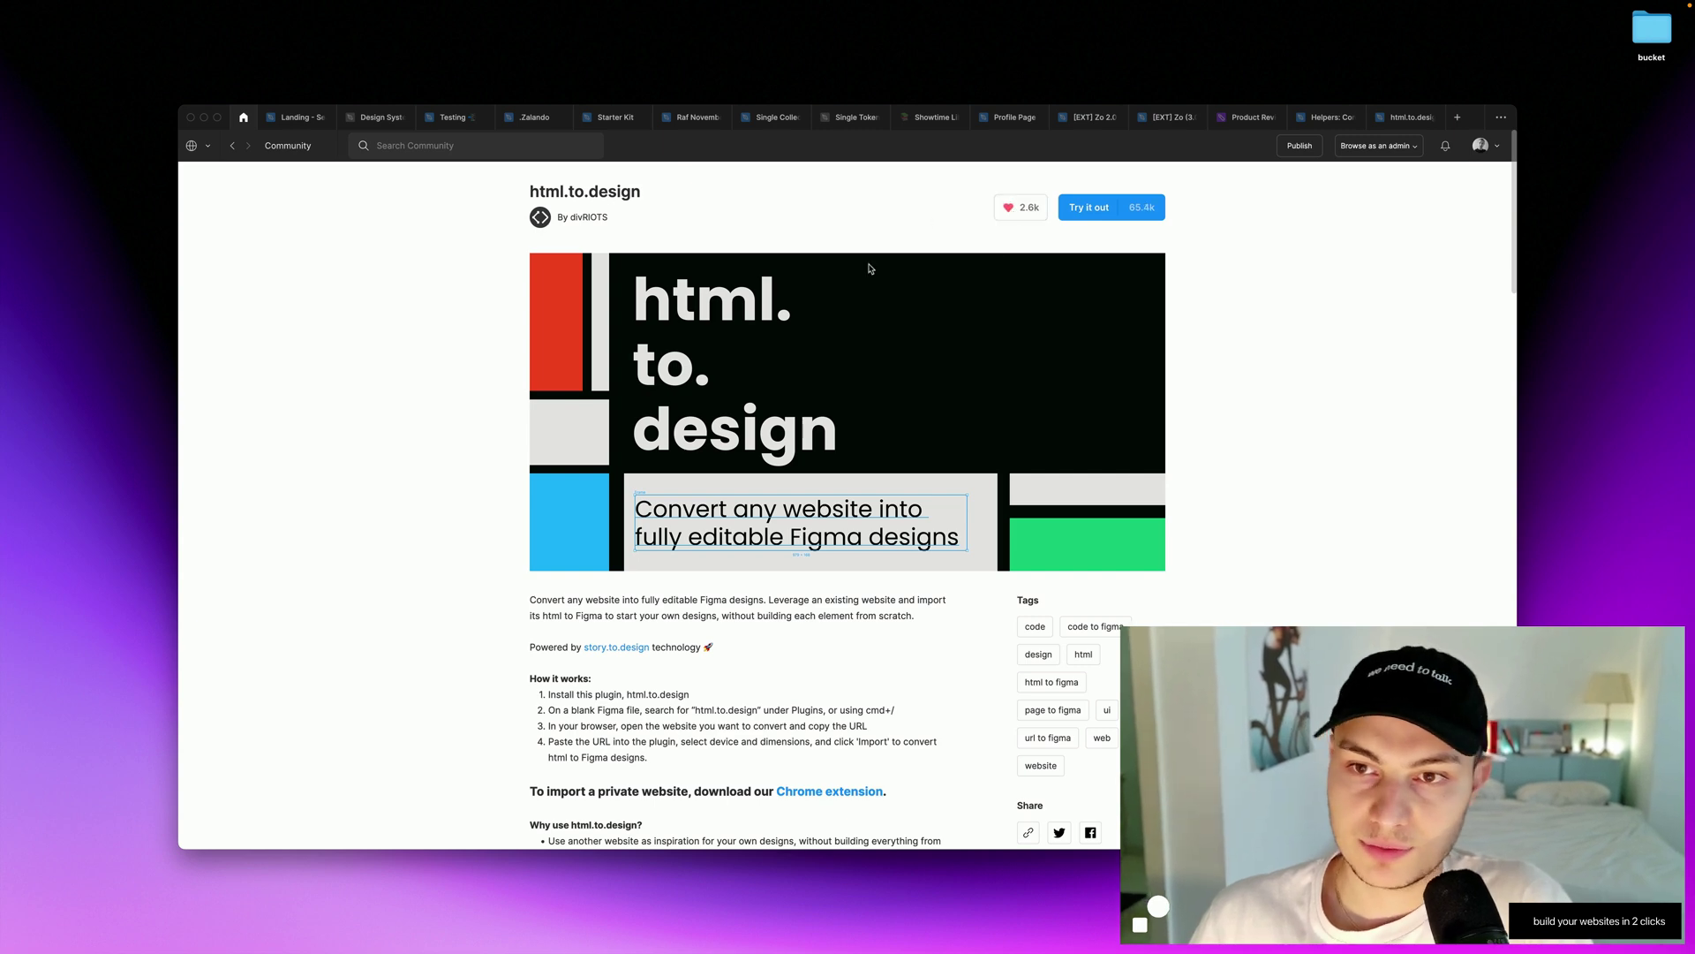
{"action": "scroll", "coordinate": [870, 268], "scroll_direction": "down", "scroll_amount": 15}
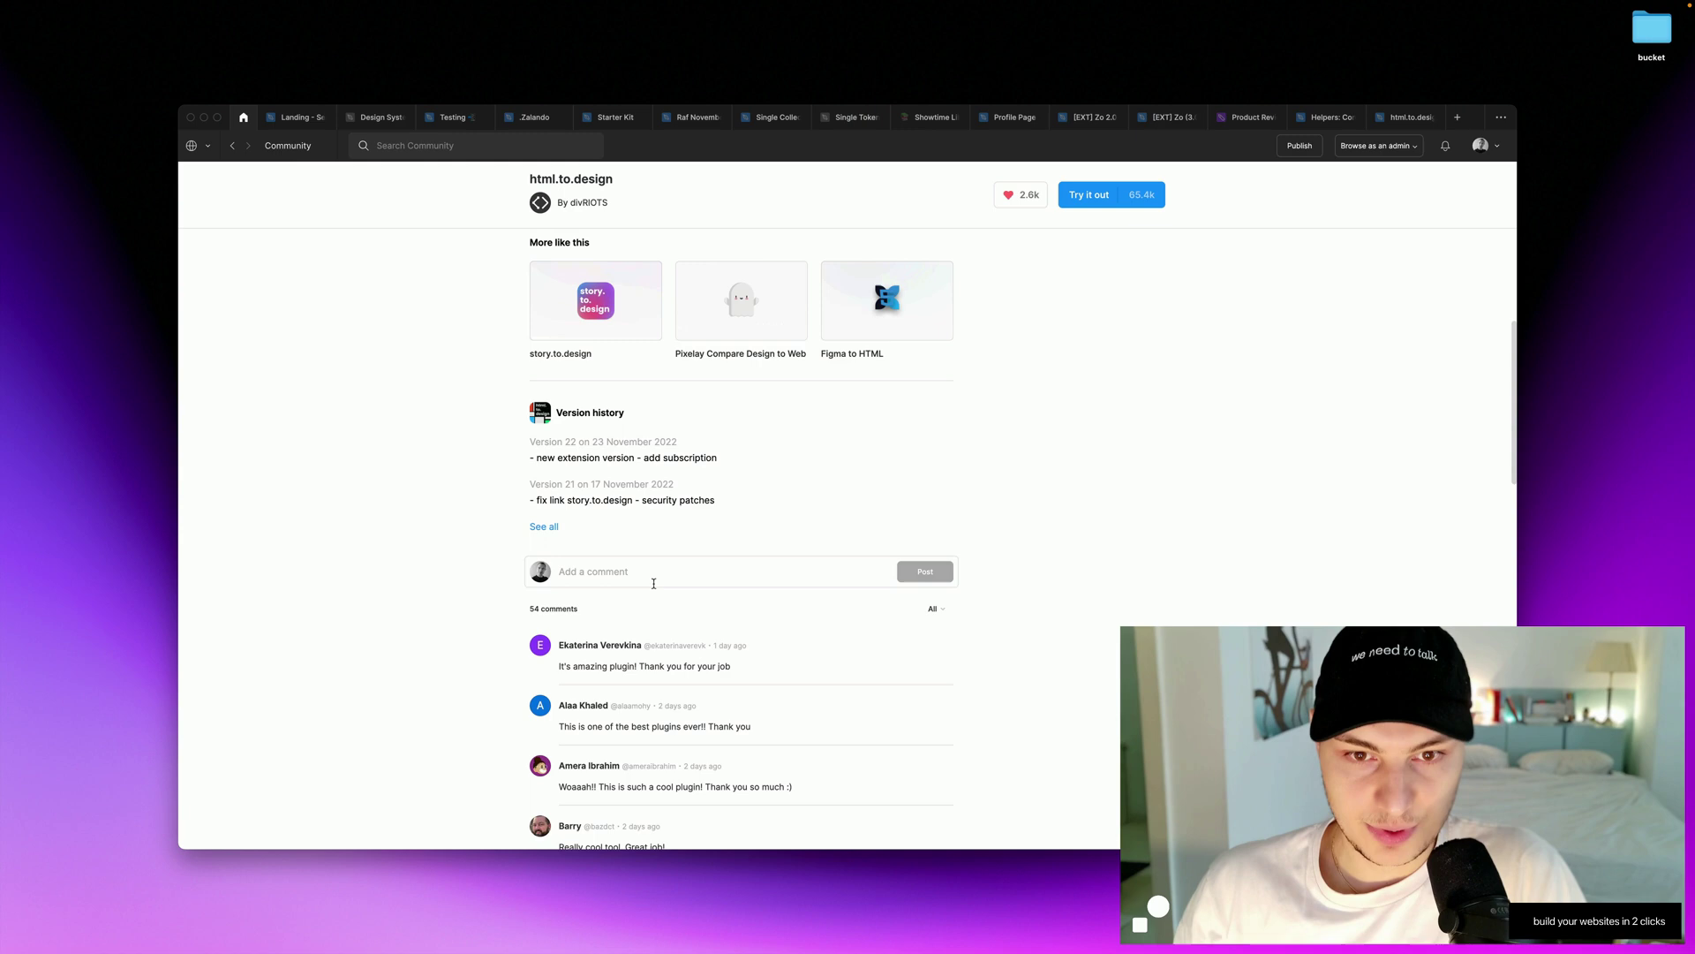
{"action": "left_click", "coordinate": [618, 571]}
{"action": "type", "text": "this is nuts!!!"}
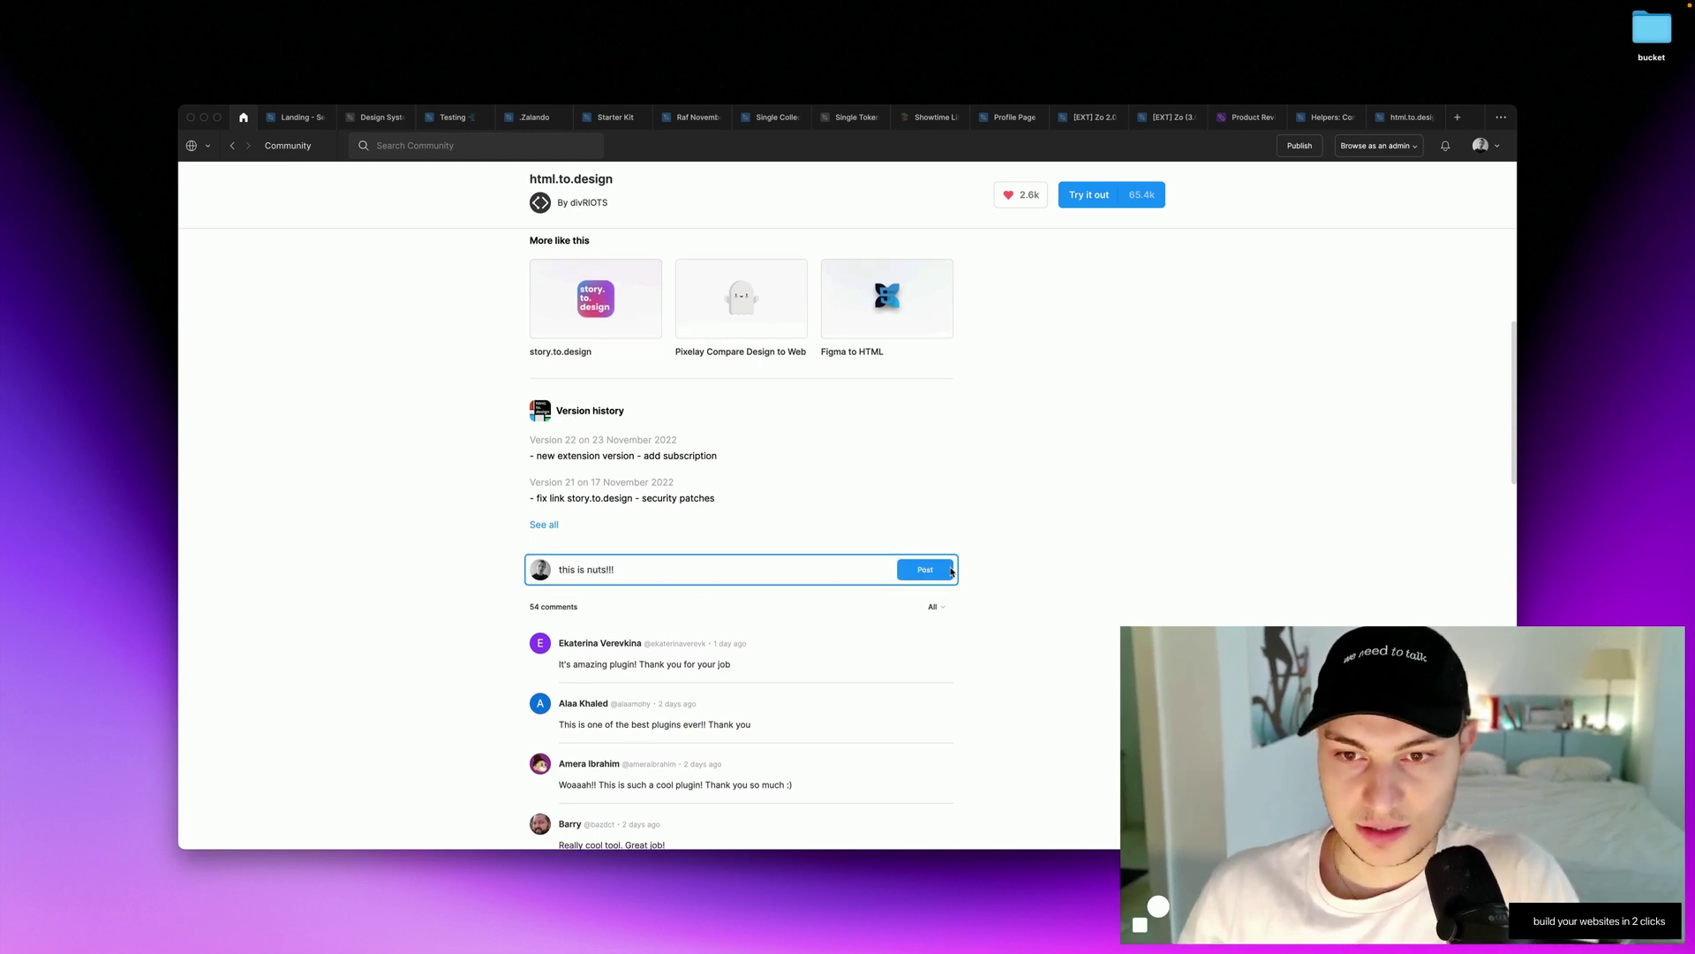
{"action": "left_click", "coordinate": [951, 571]}
{"action": "scroll", "coordinate": [967, 477], "scroll_direction": "up", "scroll_amount": 15}
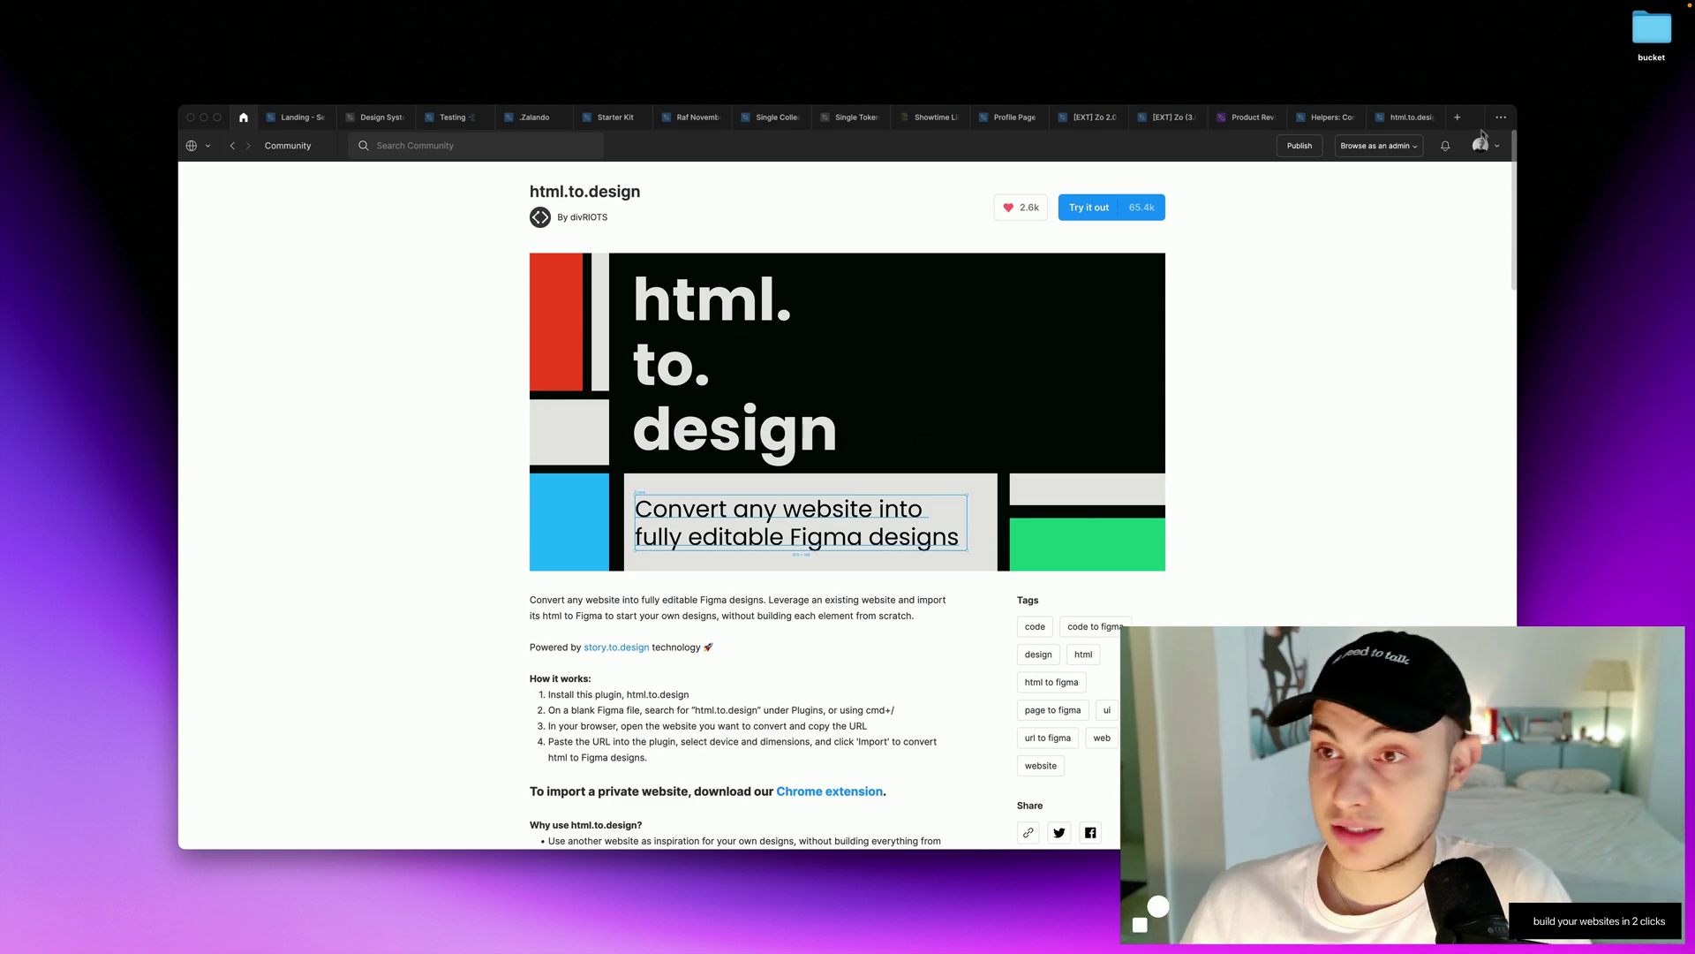
{"action": "left_click", "coordinate": [1411, 116]}
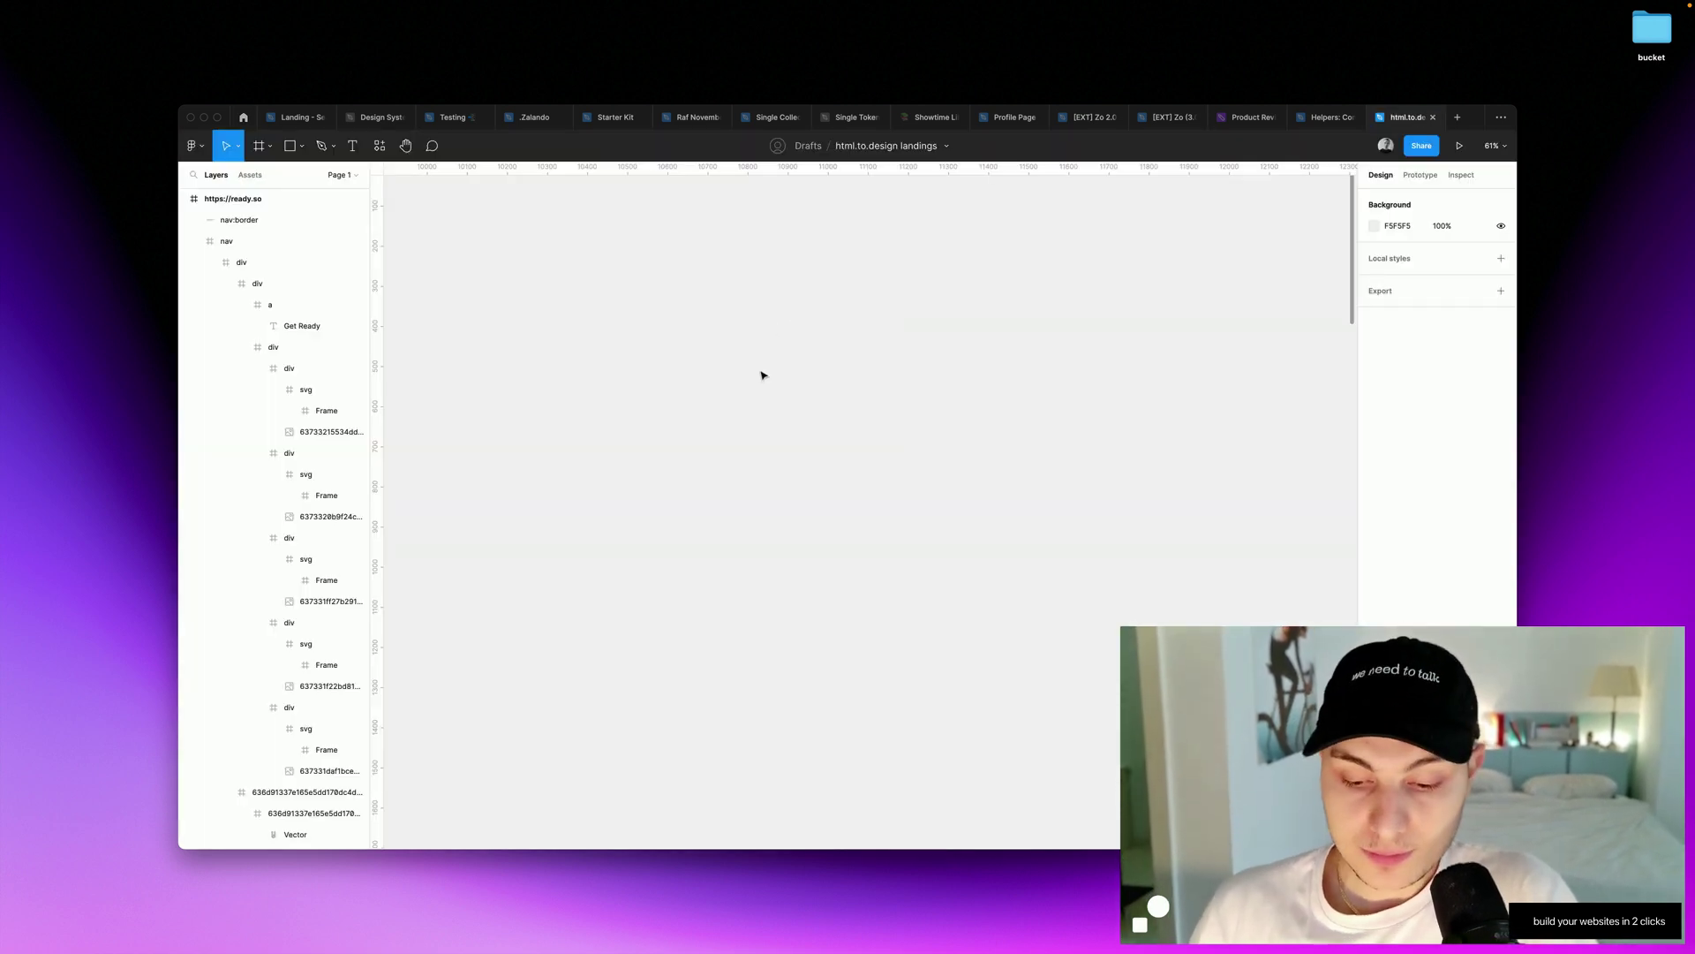
{"action": "key", "text": "ctrl+slash"}
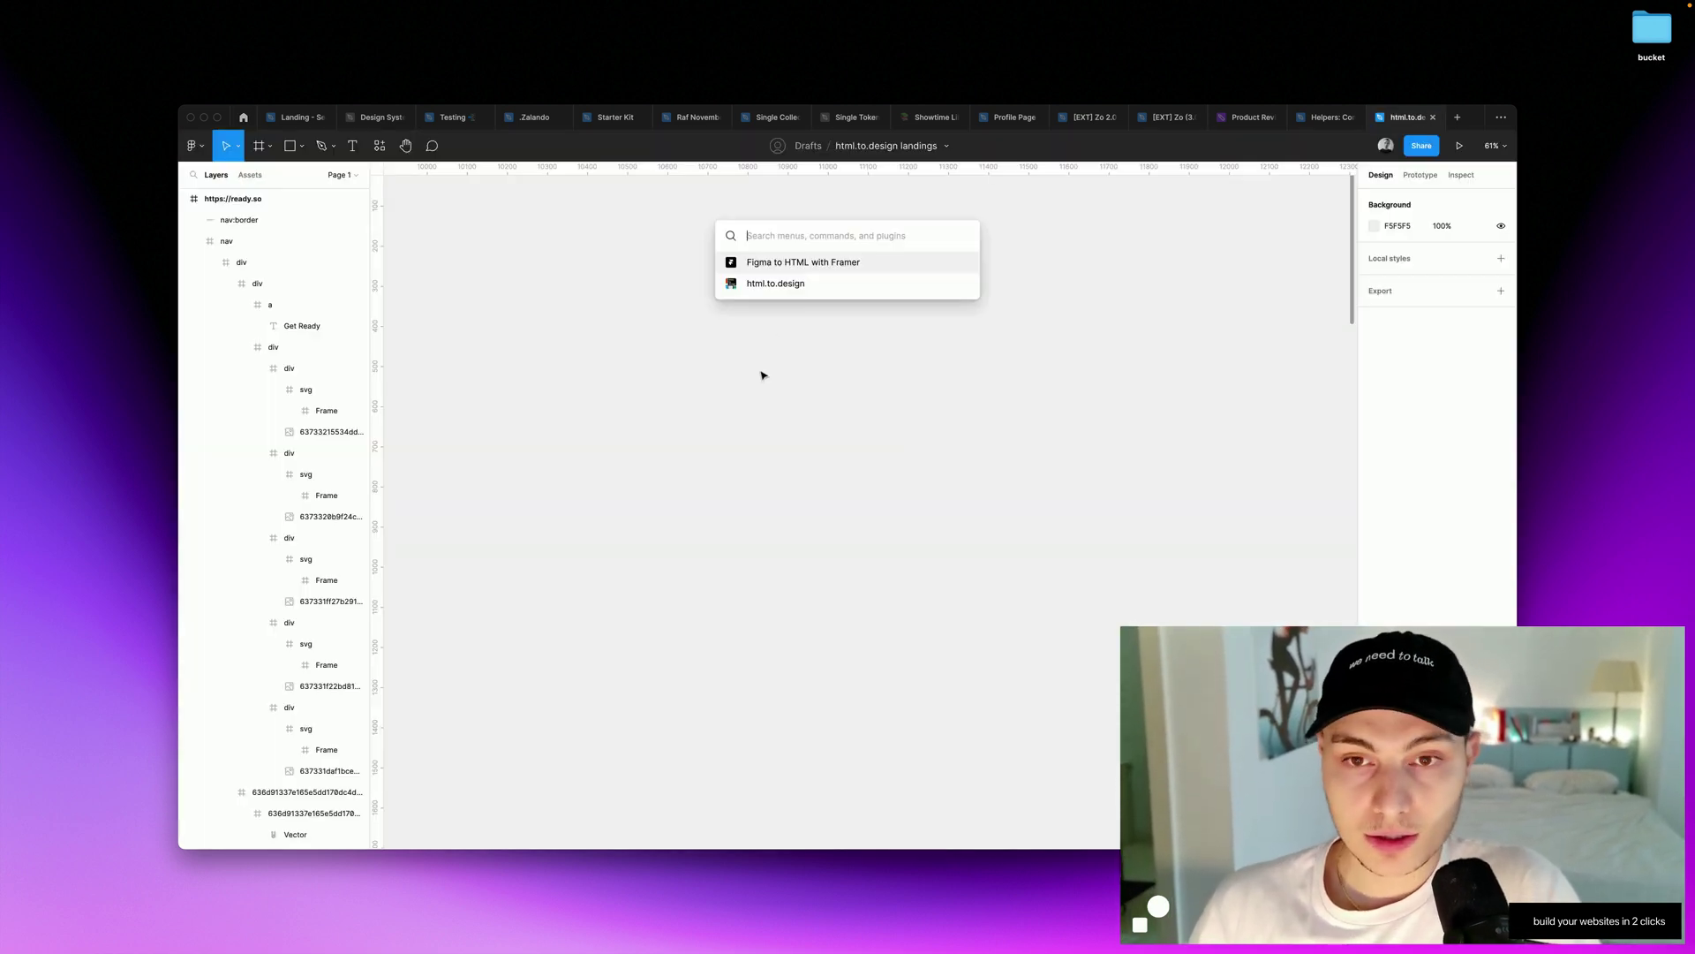
{"action": "left_click", "coordinate": [793, 282]}
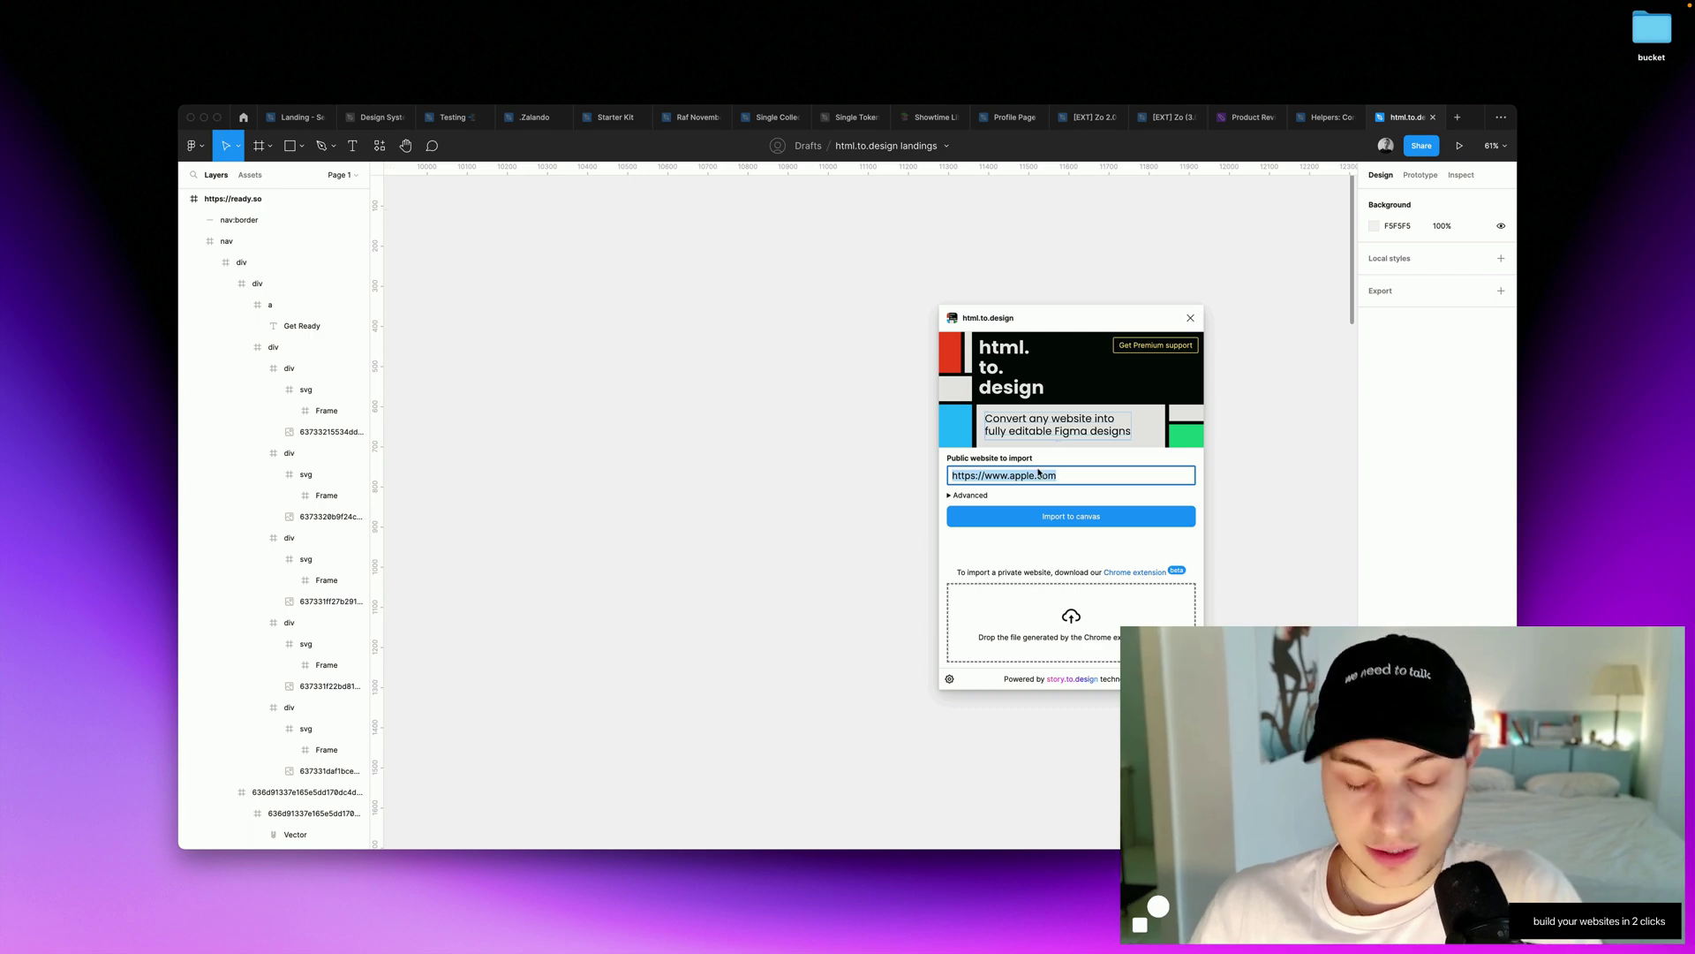
{"action": "type", "text": "https://trycoffee.co"}
{"action": "left_click", "coordinate": [1040, 517]}
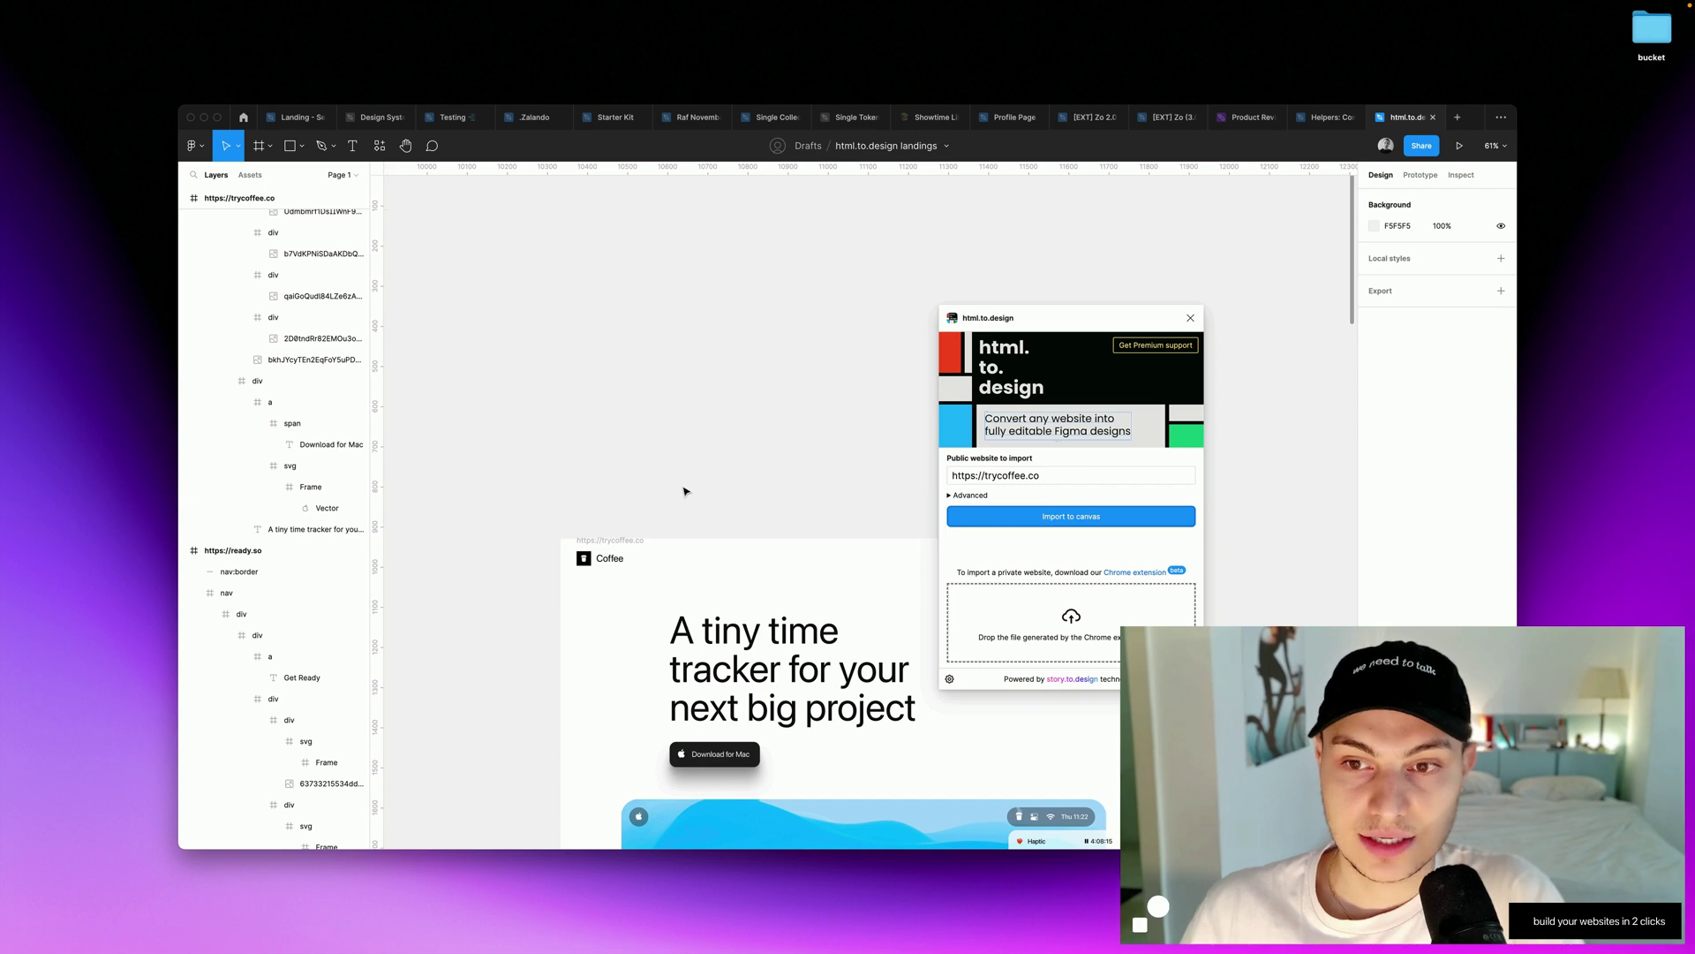
{"action": "scroll", "coordinate": [685, 491], "scroll_direction": "up", "scroll_amount": 1}
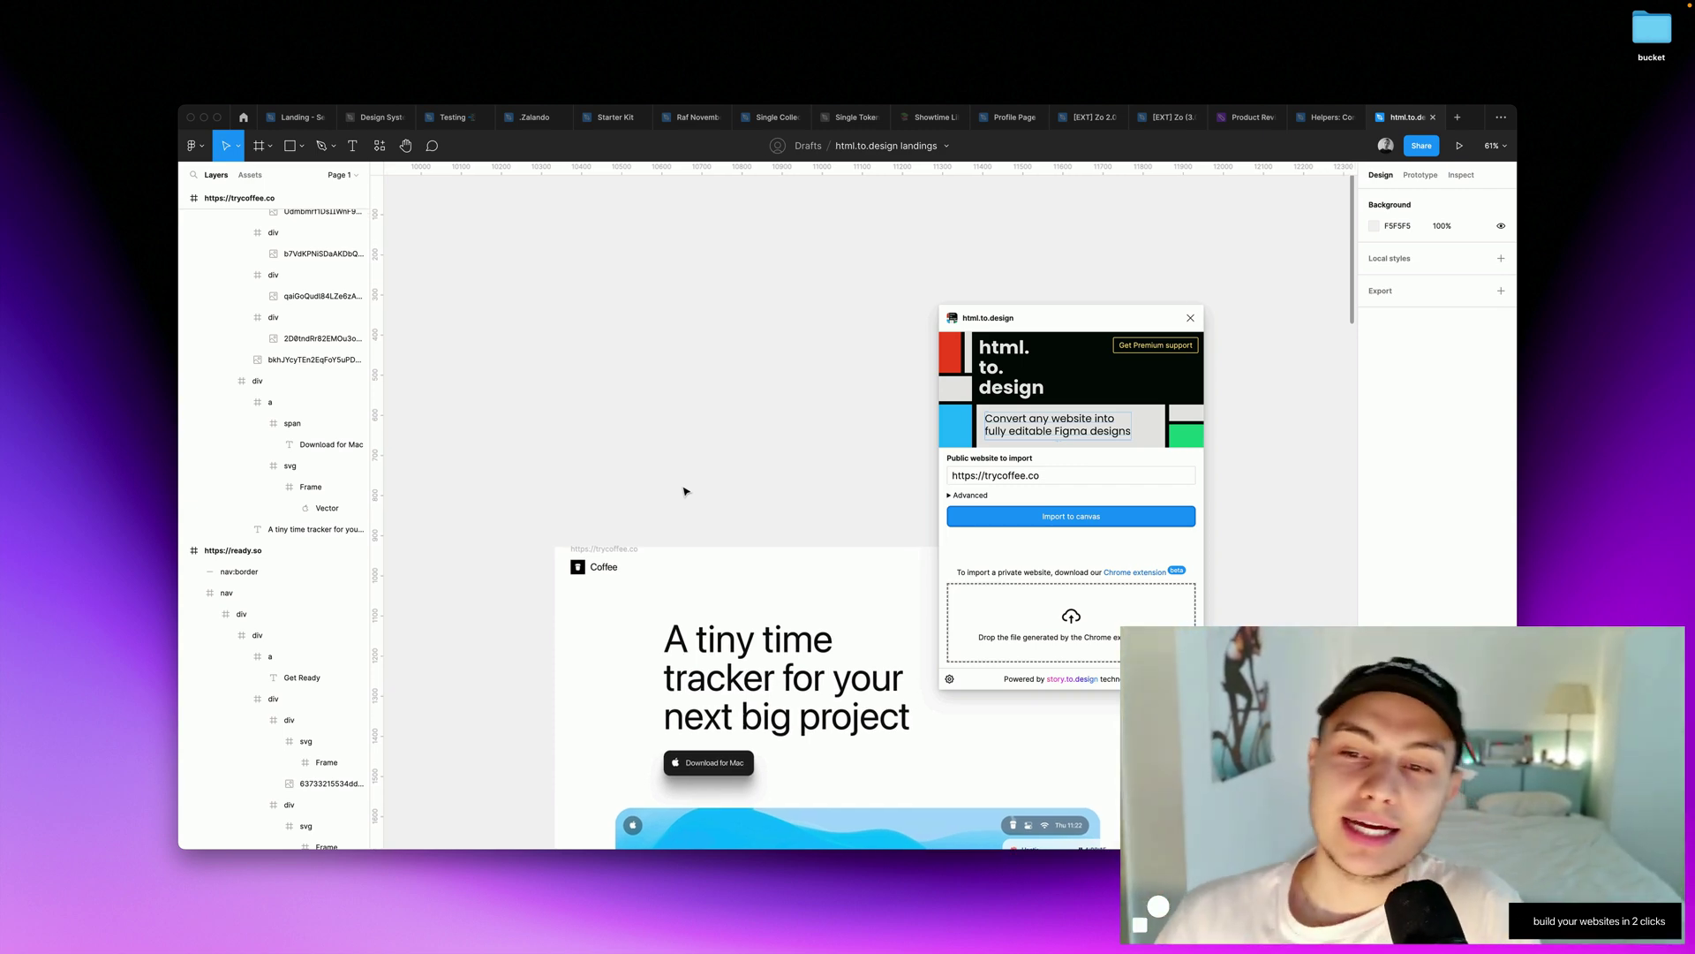
{"action": "scroll", "coordinate": [684, 490], "scroll_direction": "down", "scroll_amount": 5}
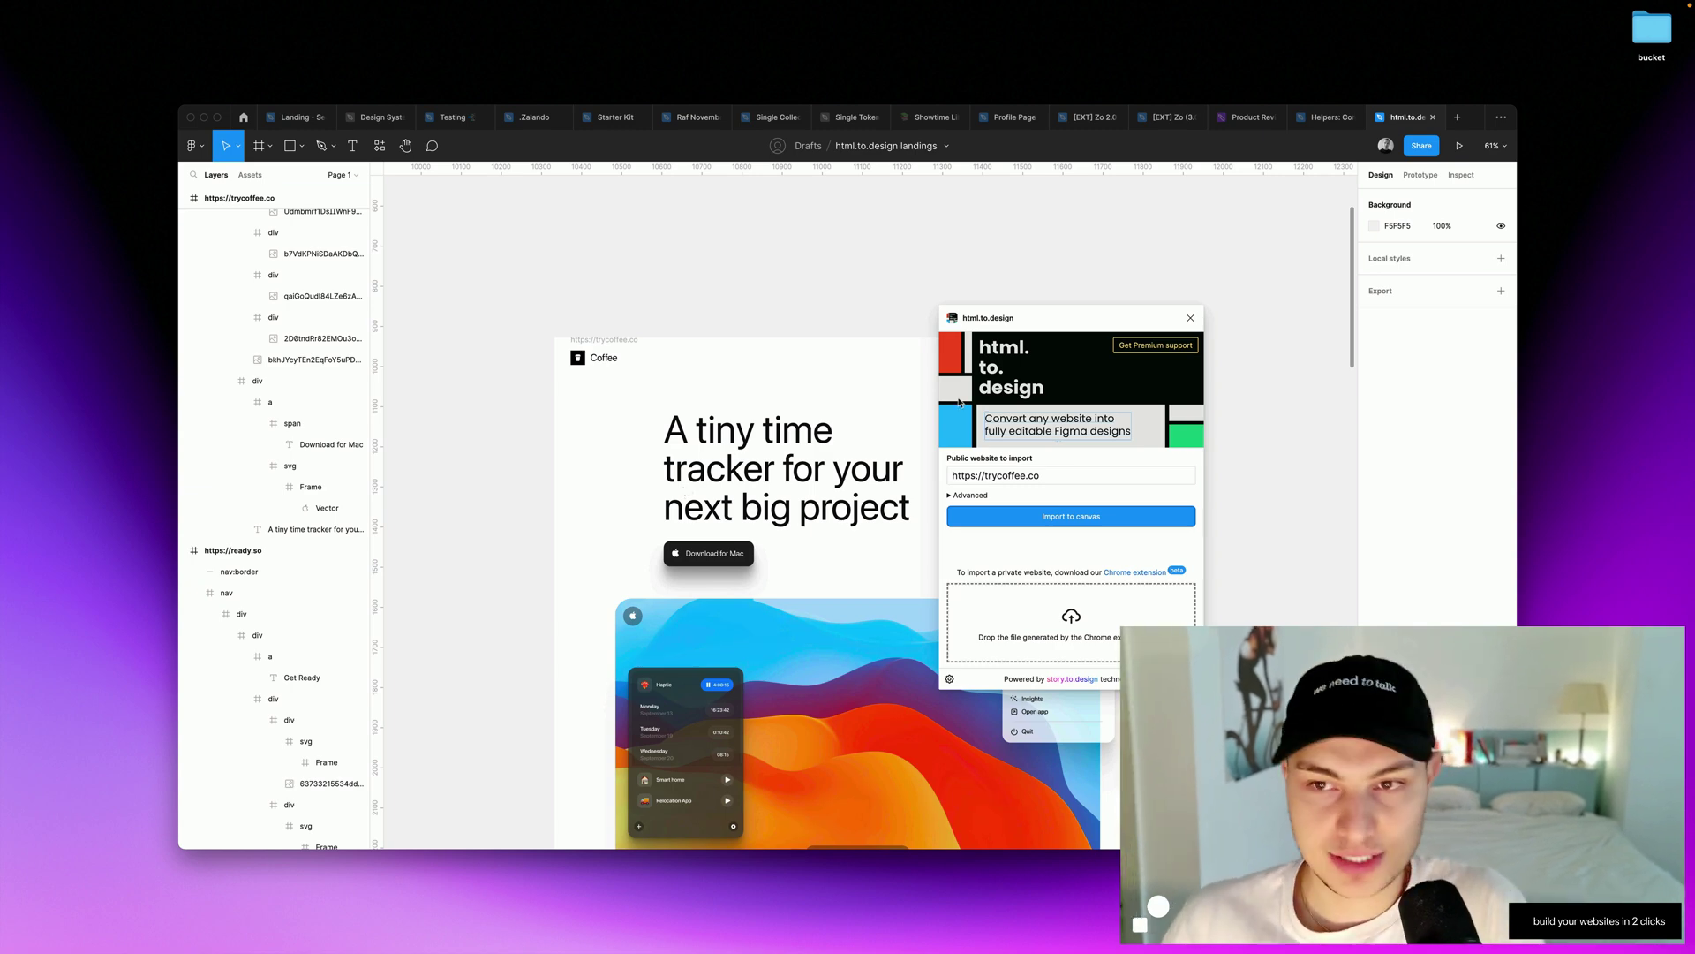
{"action": "left_click", "coordinate": [1190, 317]}
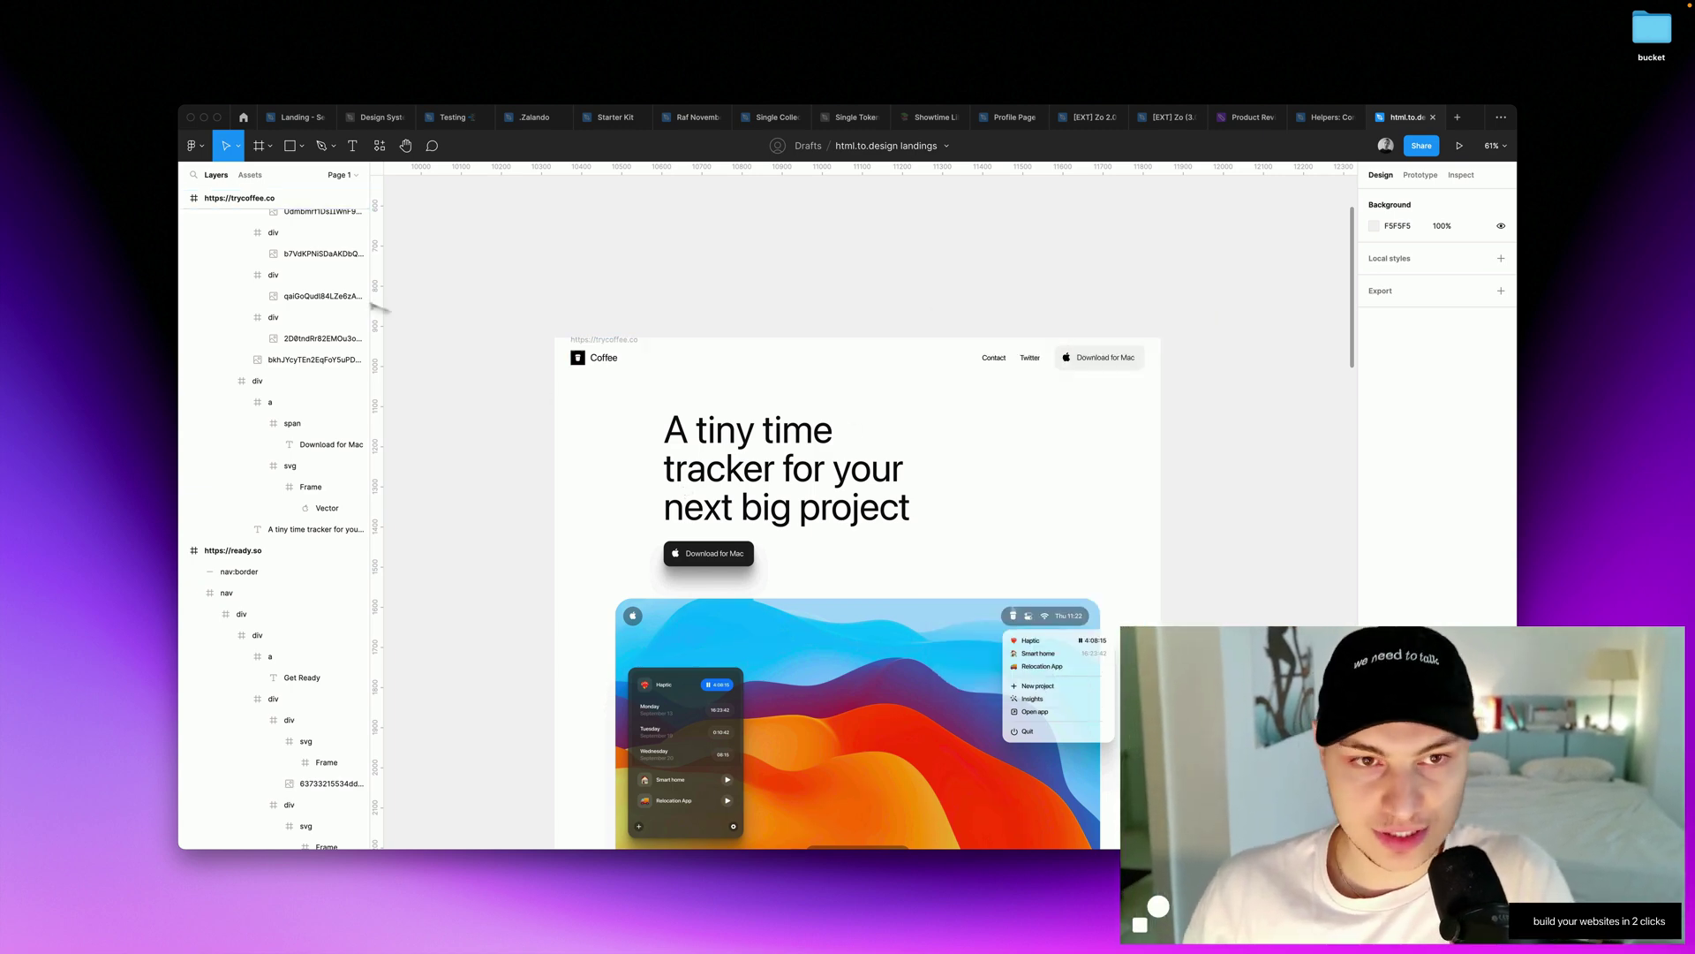
Examine the layer structure of the imported trycoffee.co frame, including its nested div frames and the header.
{"action": "scroll", "coordinate": [318, 323], "scroll_direction": "up", "scroll_amount": 4}
{"action": "left_click", "coordinate": [602, 341]}
{"action": "scroll", "coordinate": [601, 343], "scroll_direction": "down", "scroll_amount": 1}
{"action": "scroll", "coordinate": [602, 344], "scroll_direction": "left", "scroll_amount": 1}
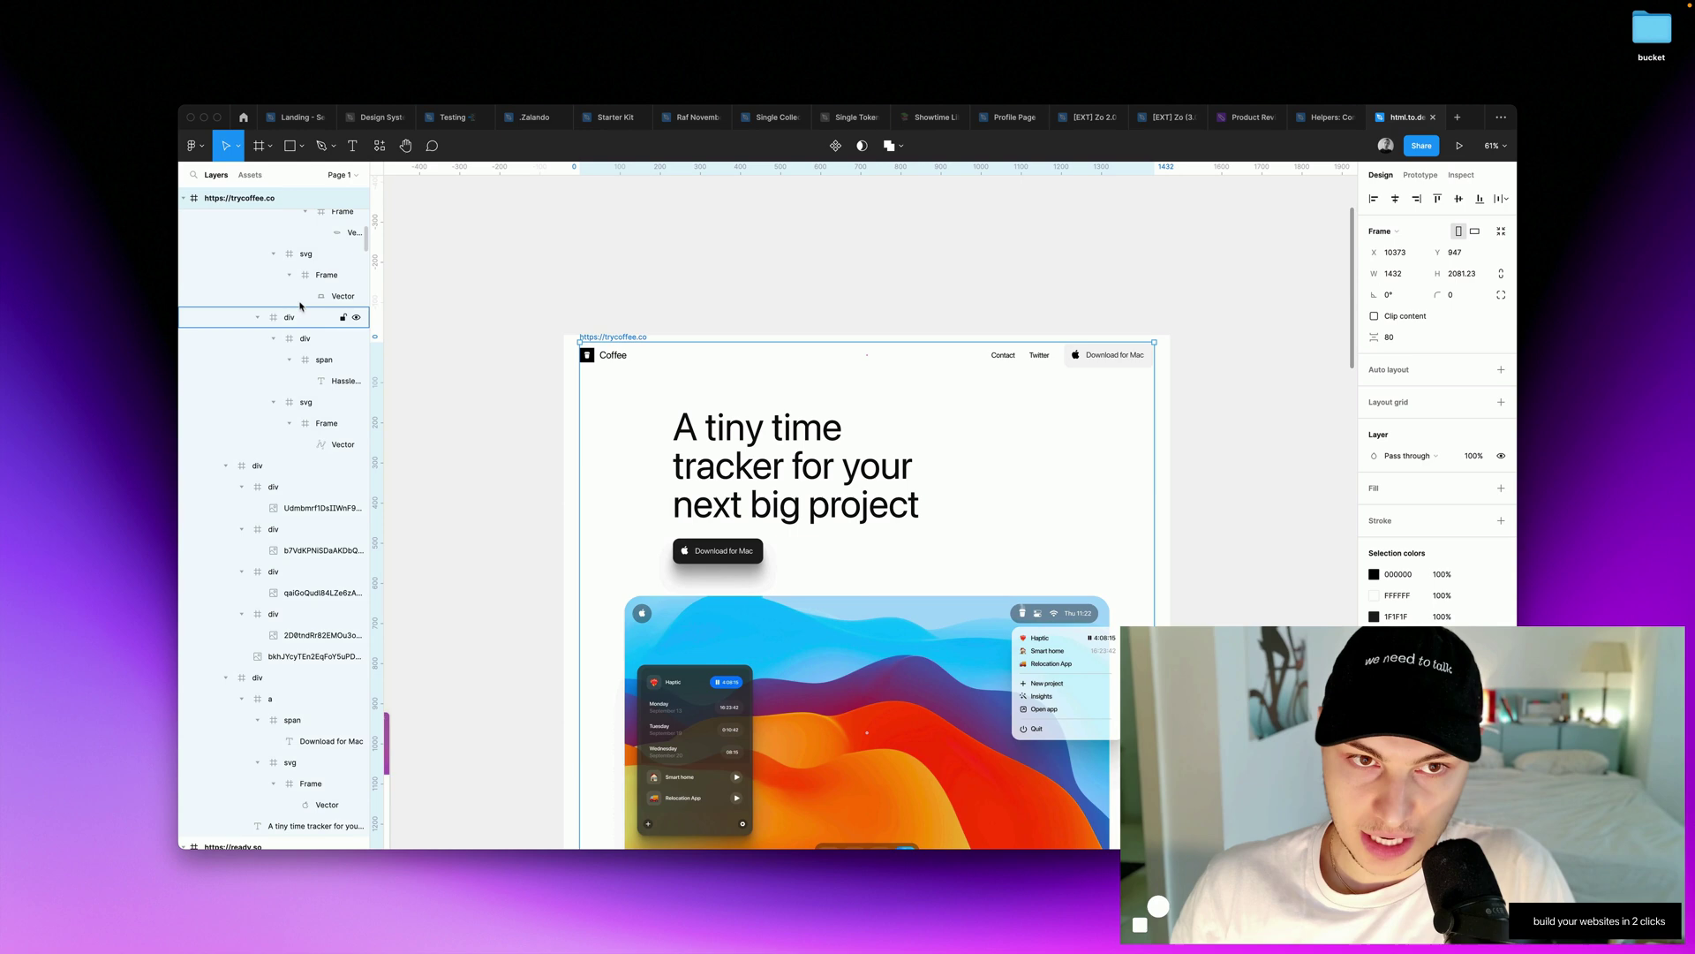
{"action": "scroll", "coordinate": [299, 302], "scroll_direction": "up", "scroll_amount": 7}
{"action": "scroll", "coordinate": [299, 303], "scroll_direction": "up", "scroll_amount": 3}
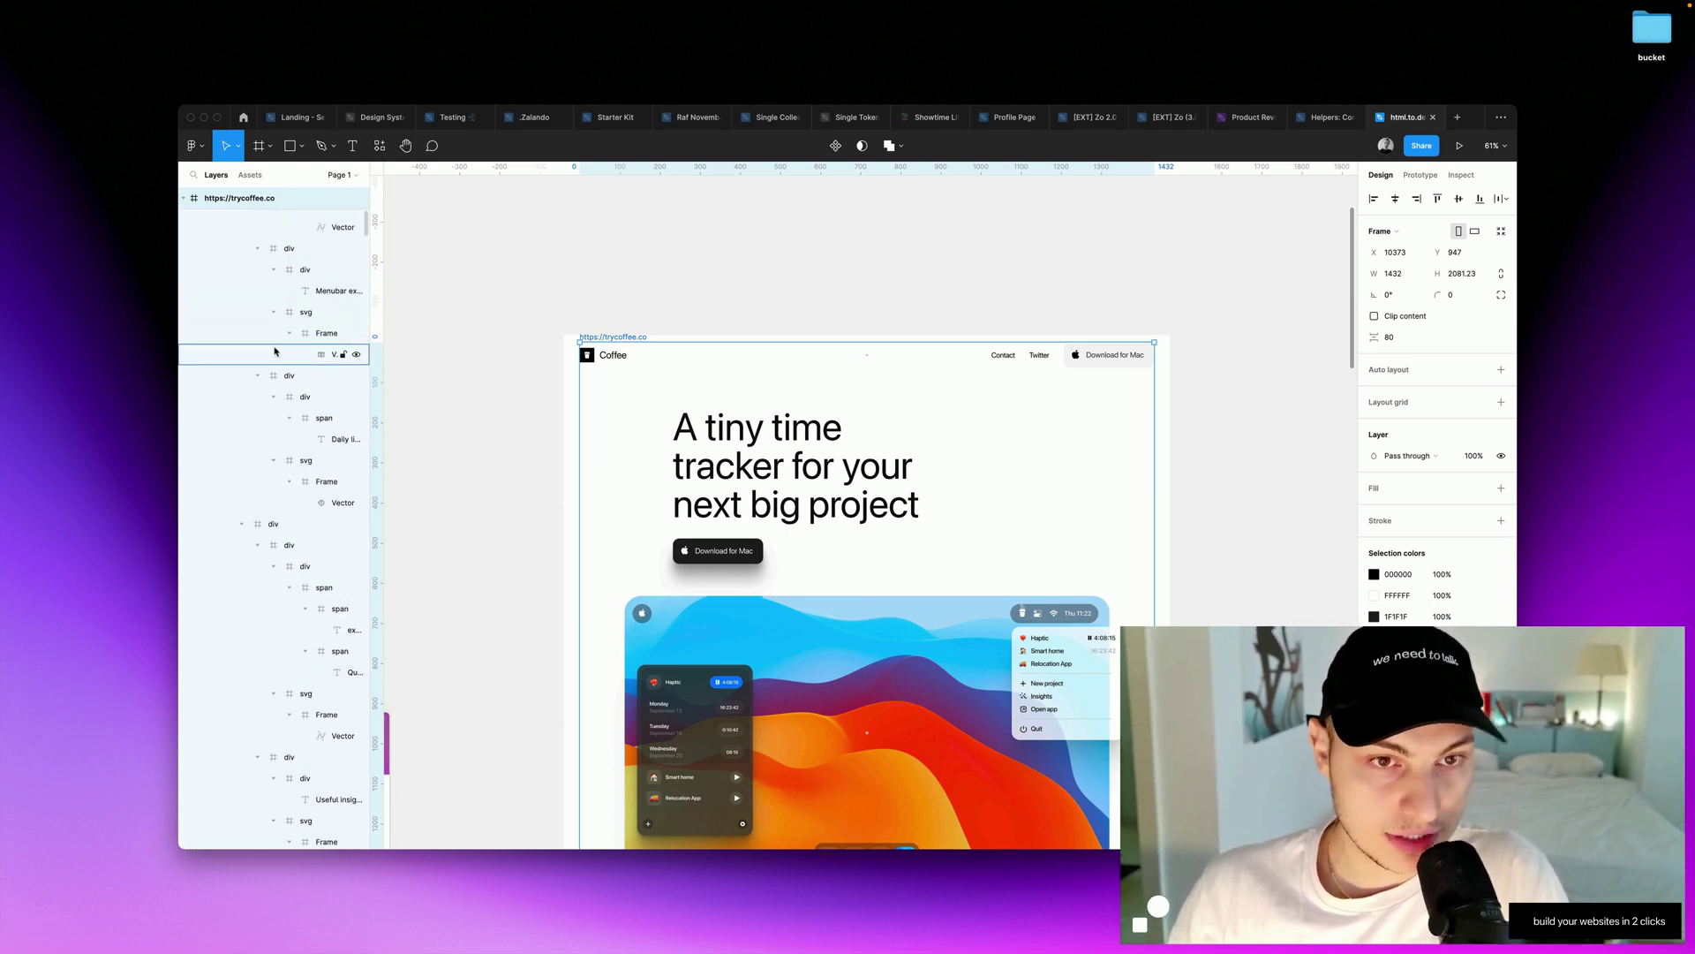
{"action": "left_click", "coordinate": [307, 270]}
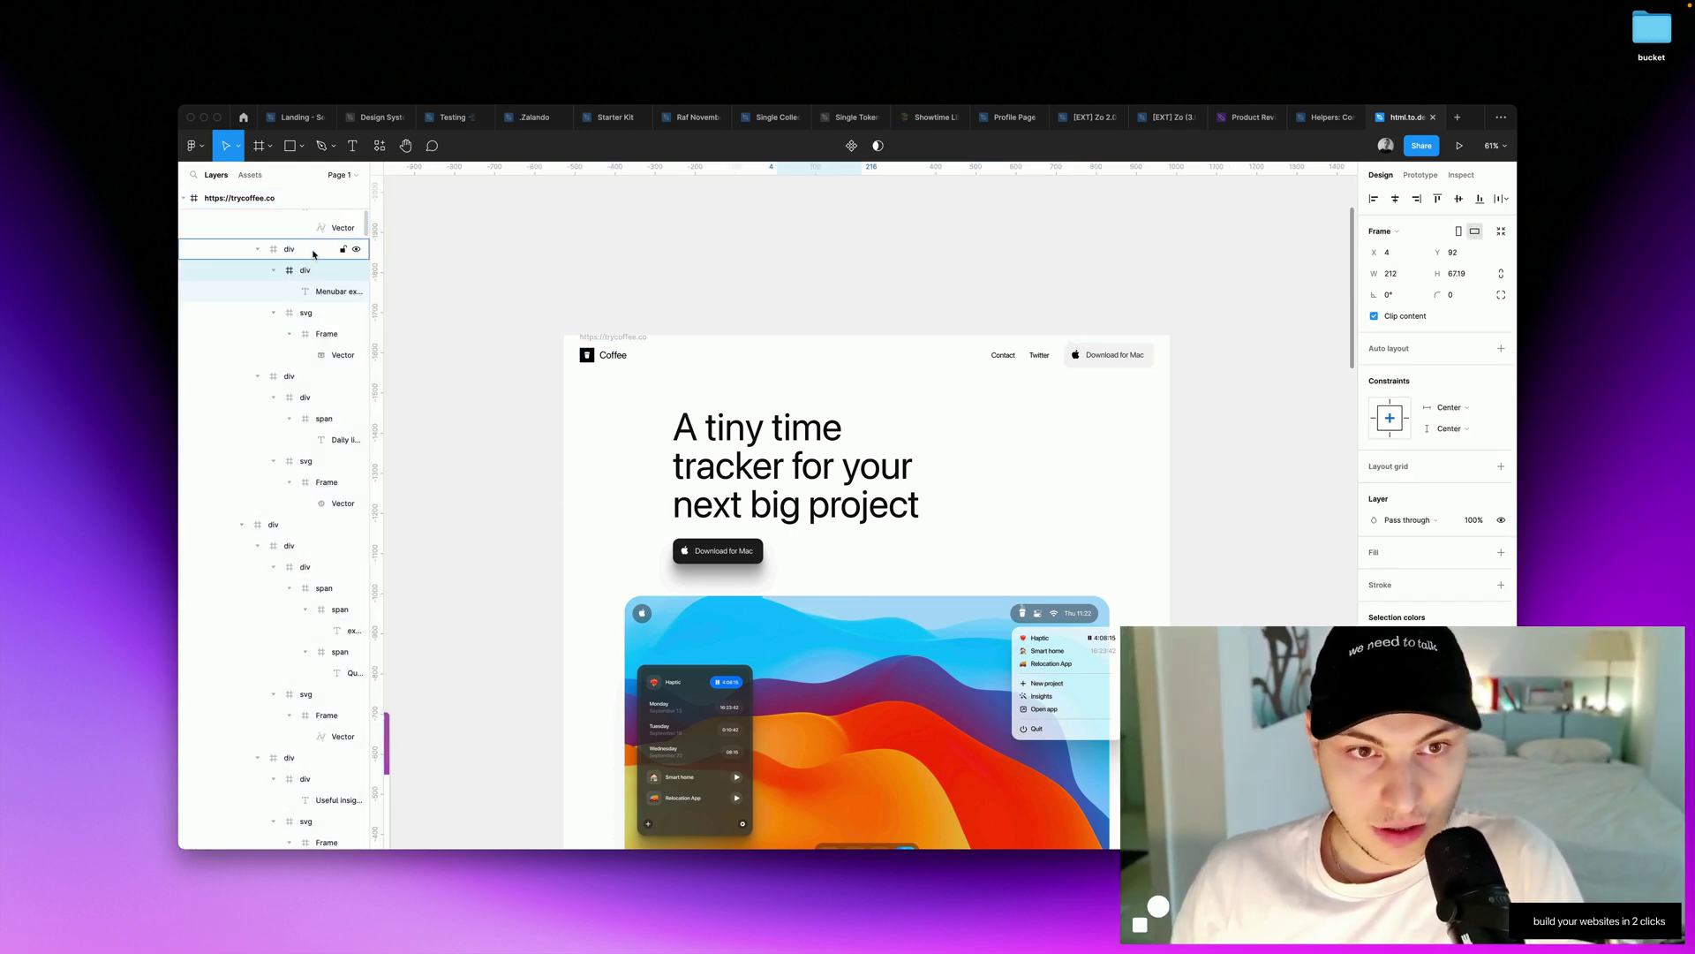
{"action": "left_click", "coordinate": [750, 363]}
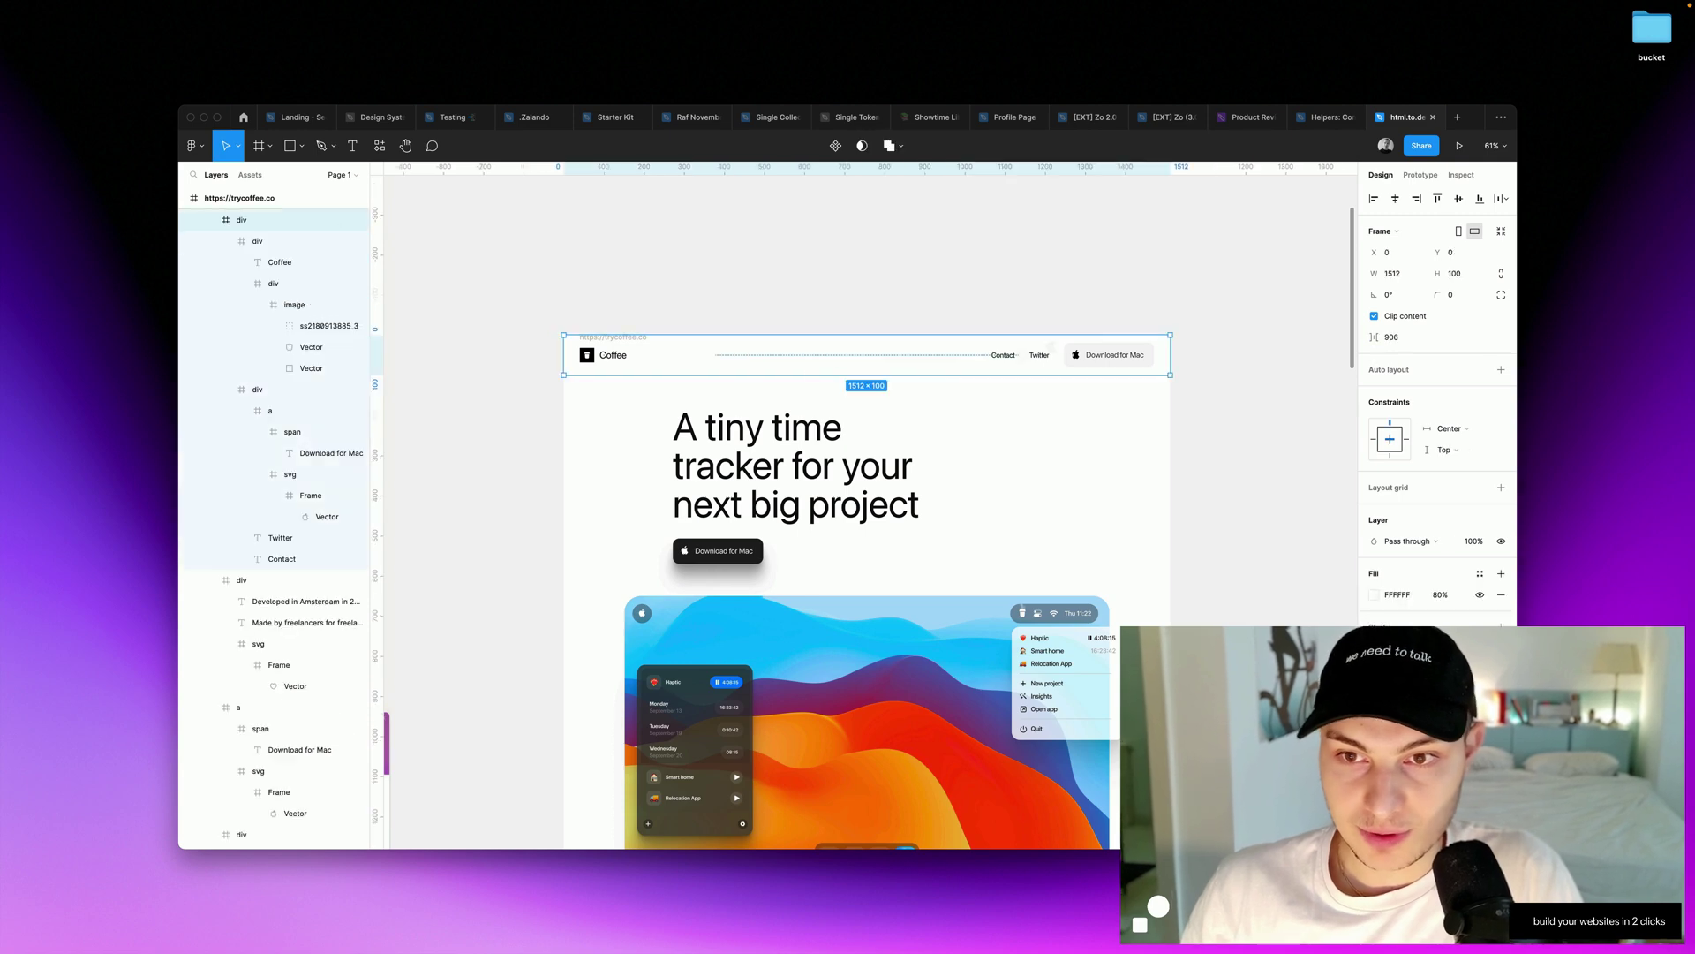
{"action": "left_click", "coordinate": [1070, 282]}
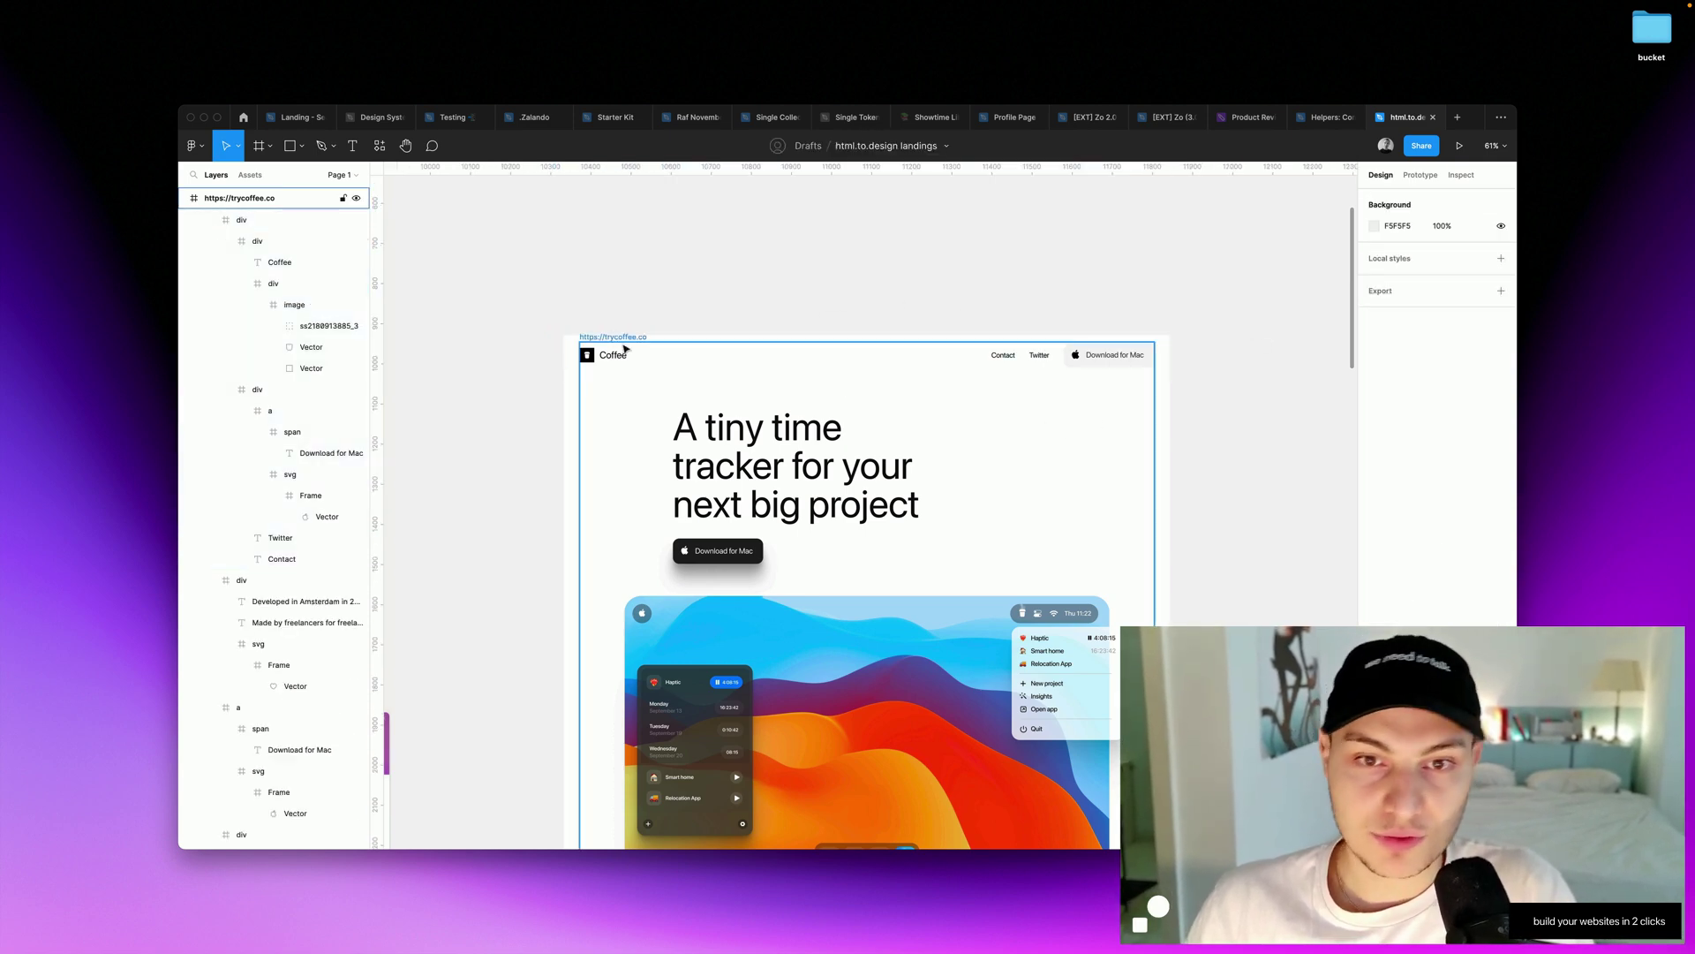
{"action": "scroll", "coordinate": [623, 350], "scroll_direction": "down", "scroll_amount": 5}
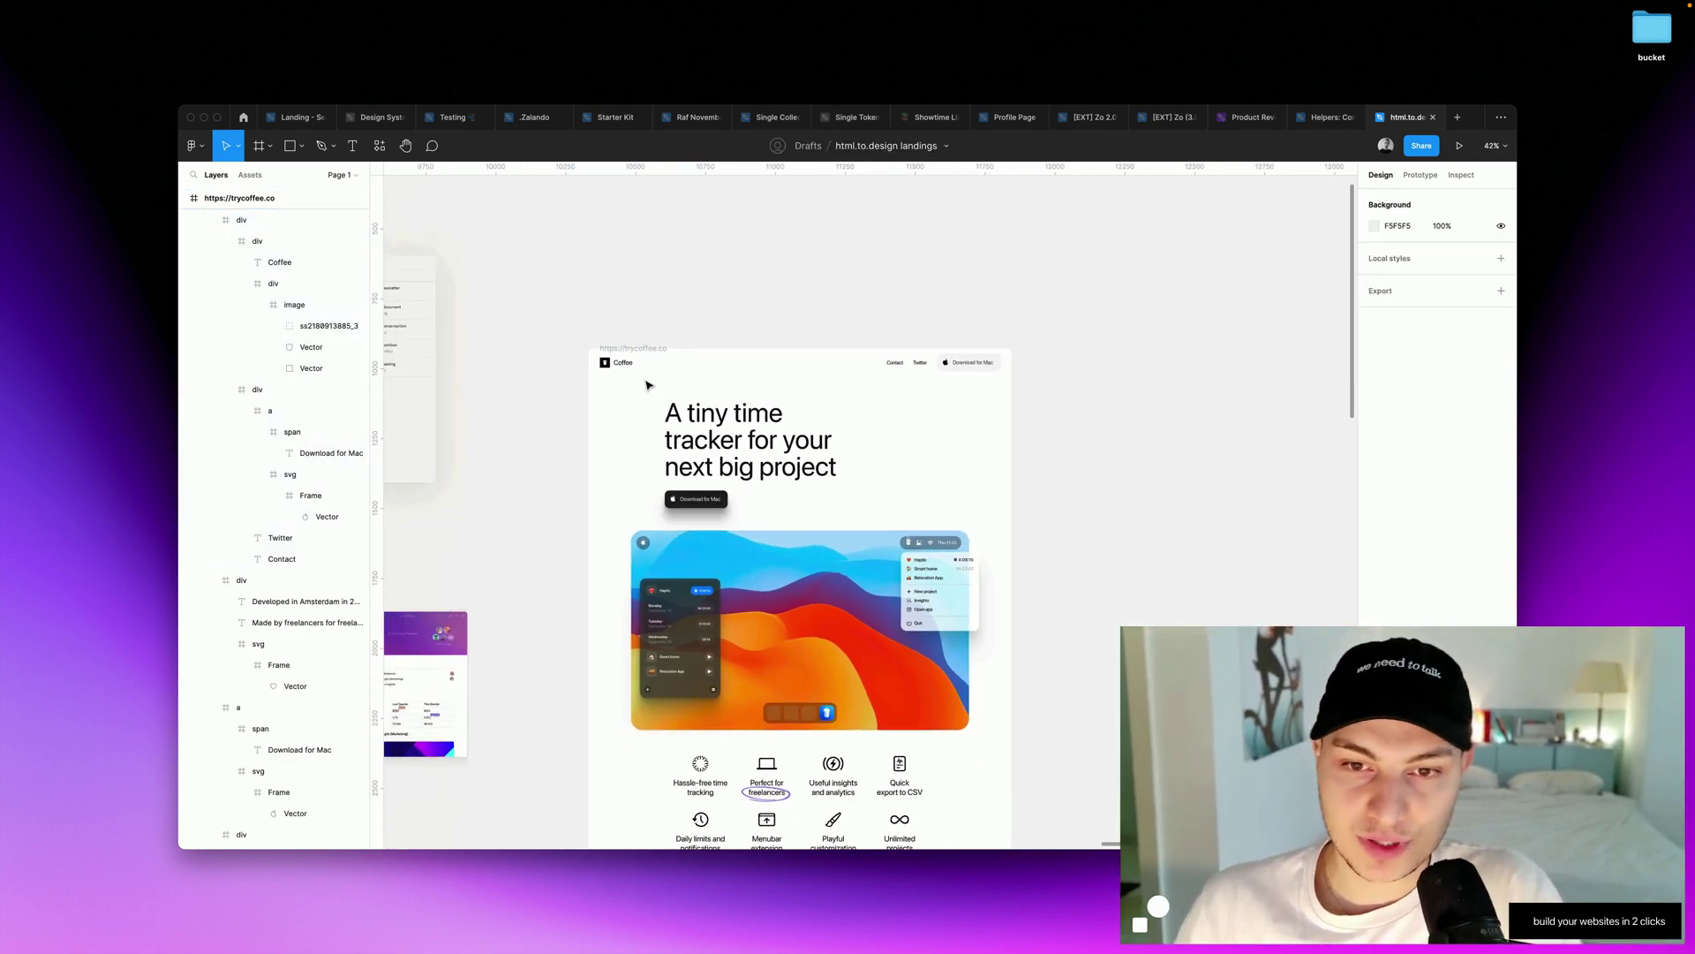
Move the imported trycoffee.co frame on the canvas next to the ready.so calendar landing page, at about X 10472, Y 32.
{"action": "left_click_drag", "start_coordinate": [634, 338], "coordinate": [1254, 278]}
{"action": "scroll", "coordinate": [597, 250], "scroll_direction": "down", "scroll_amount": 2}
{"action": "left_click_drag", "start_coordinate": [713, 321], "coordinate": [1215, 439]}
{"action": "scroll", "coordinate": [1215, 439], "scroll_direction": "left", "scroll_amount": 8}
{"action": "scroll", "coordinate": [1215, 439], "scroll_direction": "right", "scroll_amount": 15}
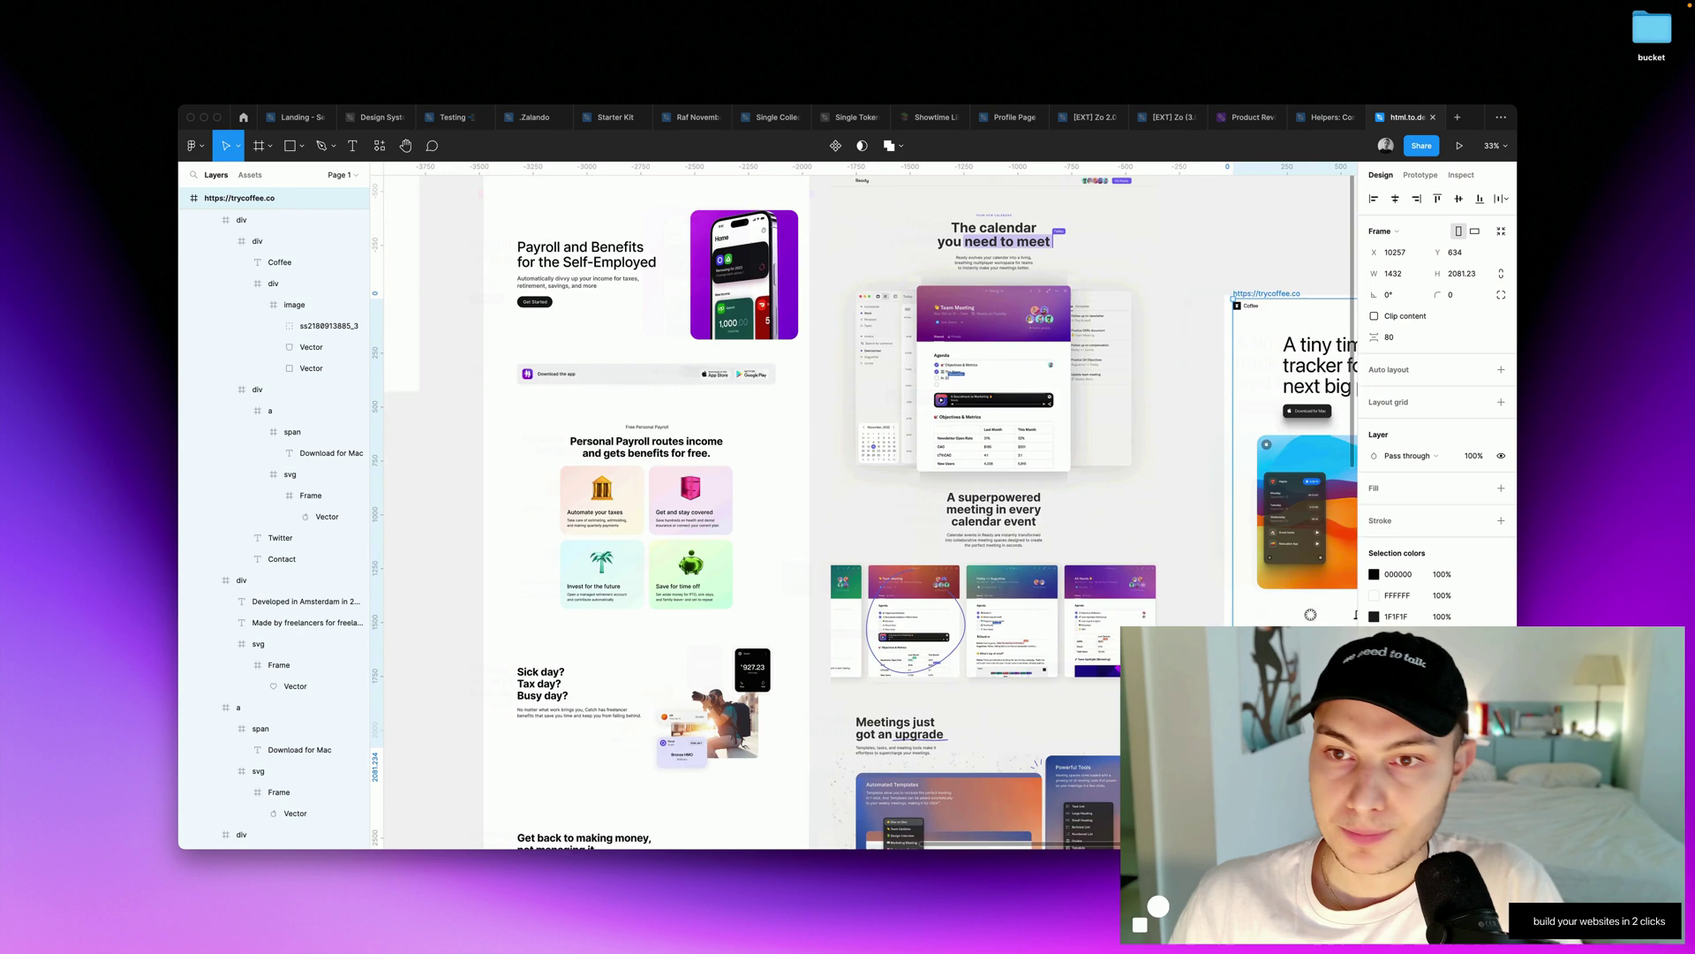
{"action": "scroll", "coordinate": [697, 309], "scroll_direction": "right", "scroll_amount": 10}
{"action": "scroll", "coordinate": [697, 309], "scroll_direction": "up", "scroll_amount": 2}
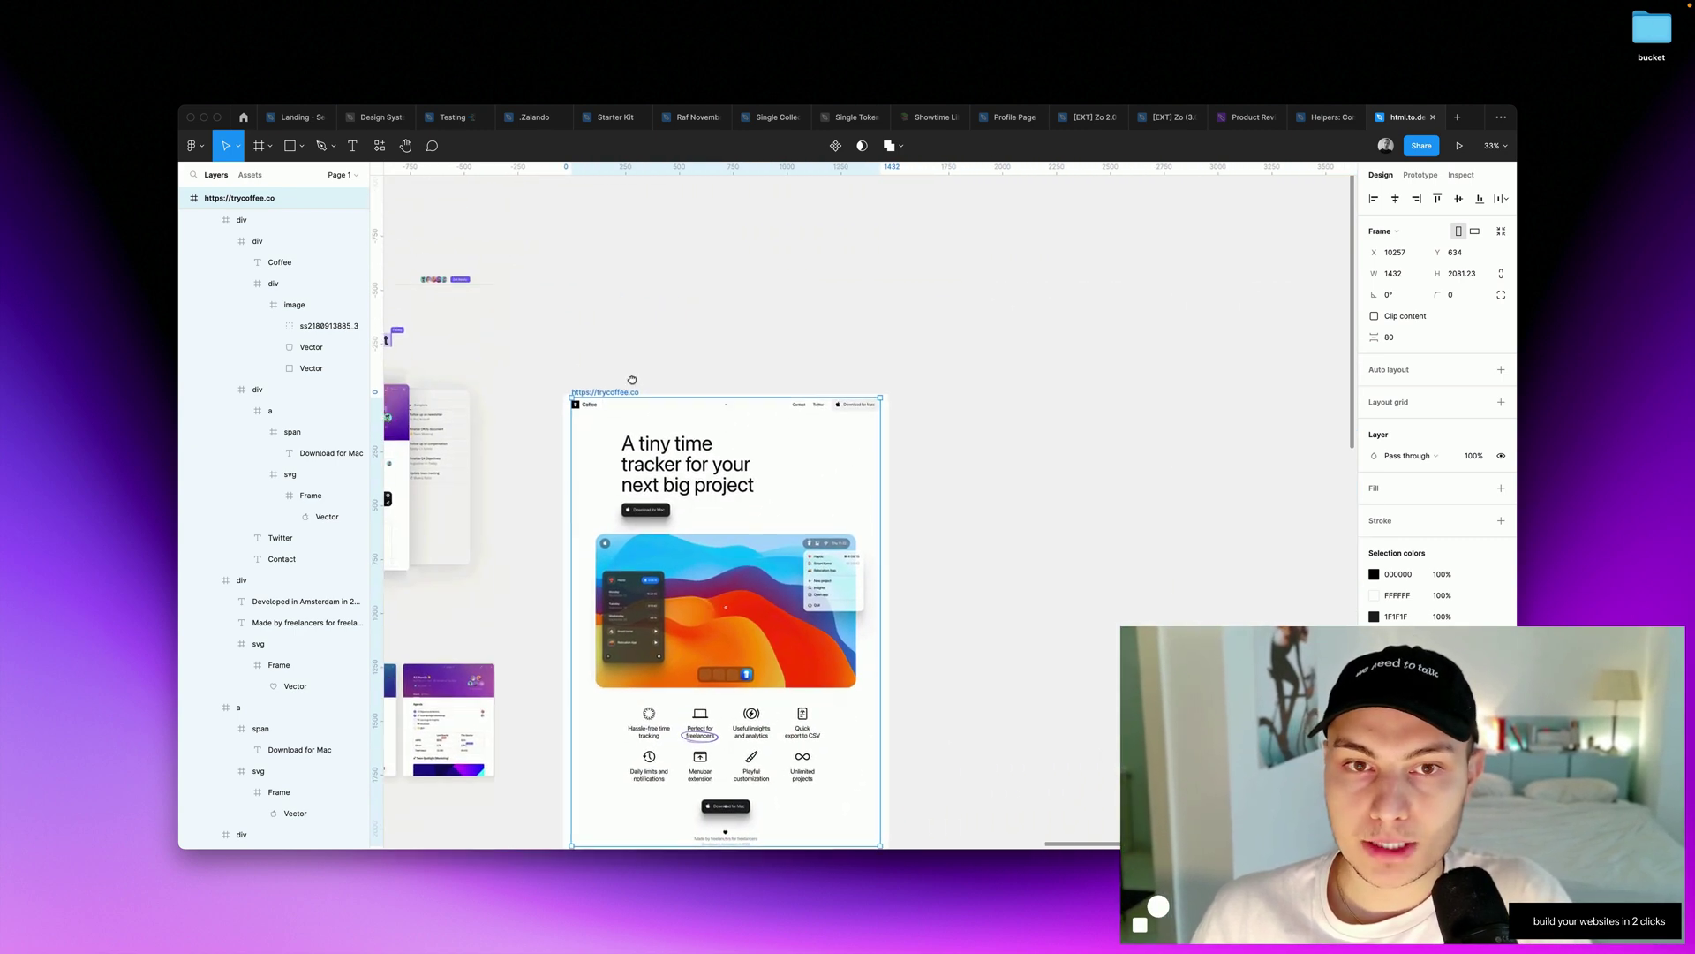
{"action": "scroll", "coordinate": [624, 400], "scroll_direction": "up", "scroll_amount": 5}
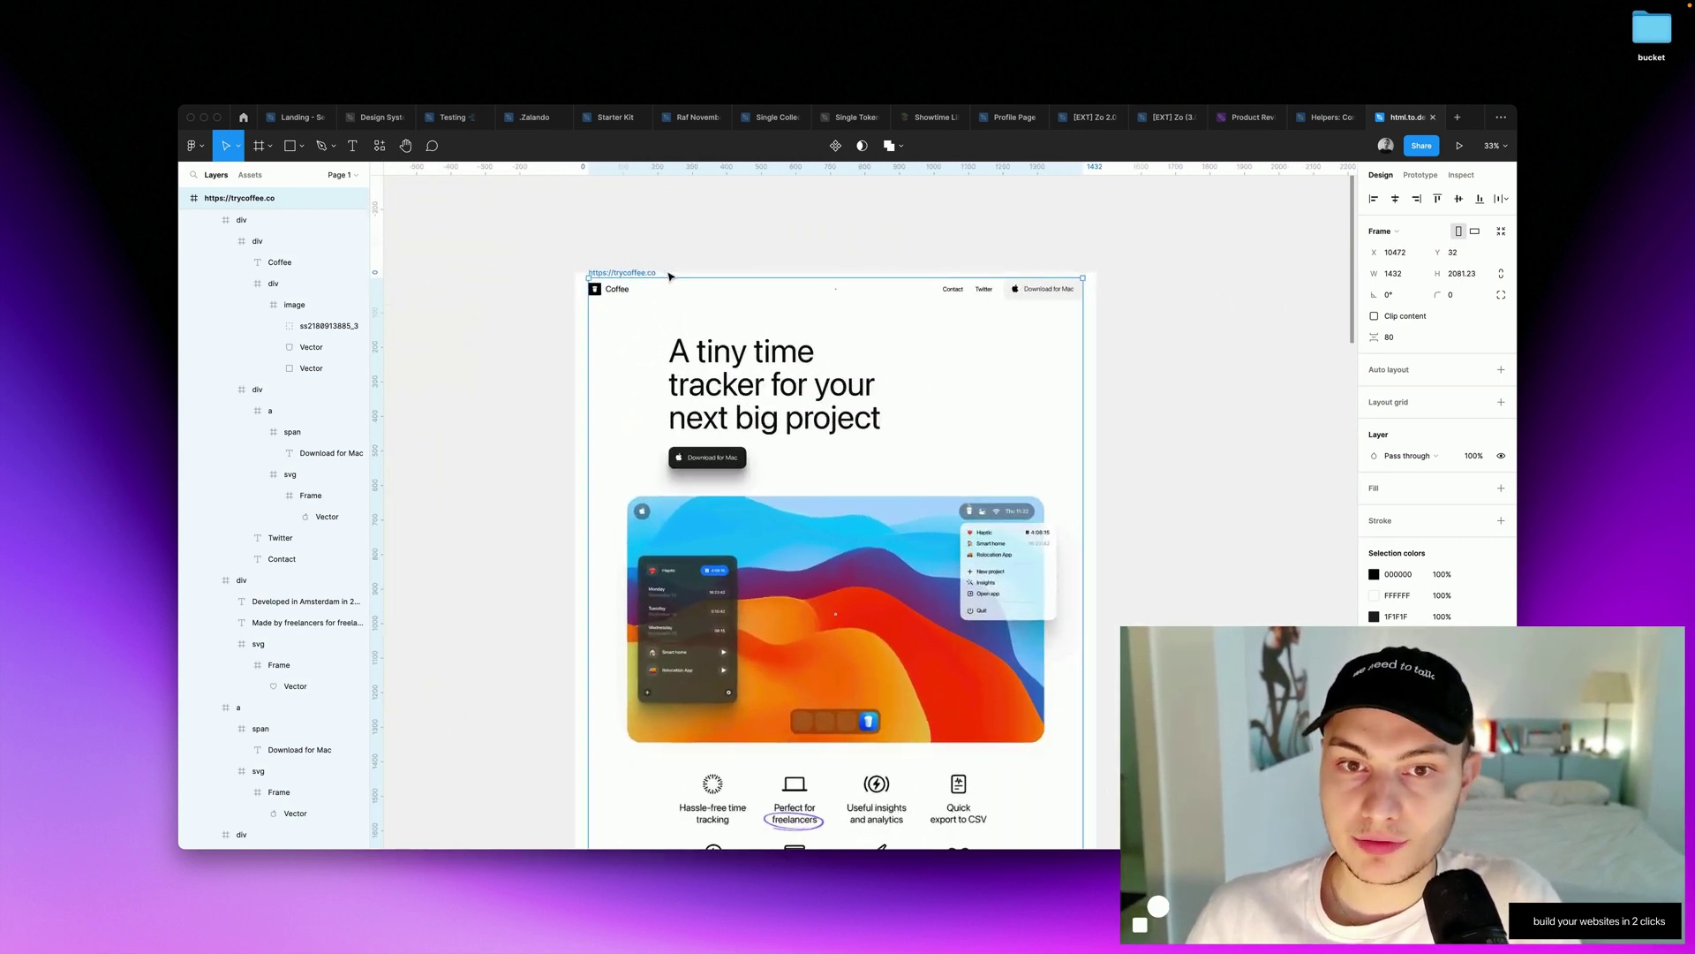
Make the "A tiny time tracker for your next big project" heading bold and add auto layout to its parent div.
{"action": "left_click", "coordinate": [676, 380], "text": "super"}
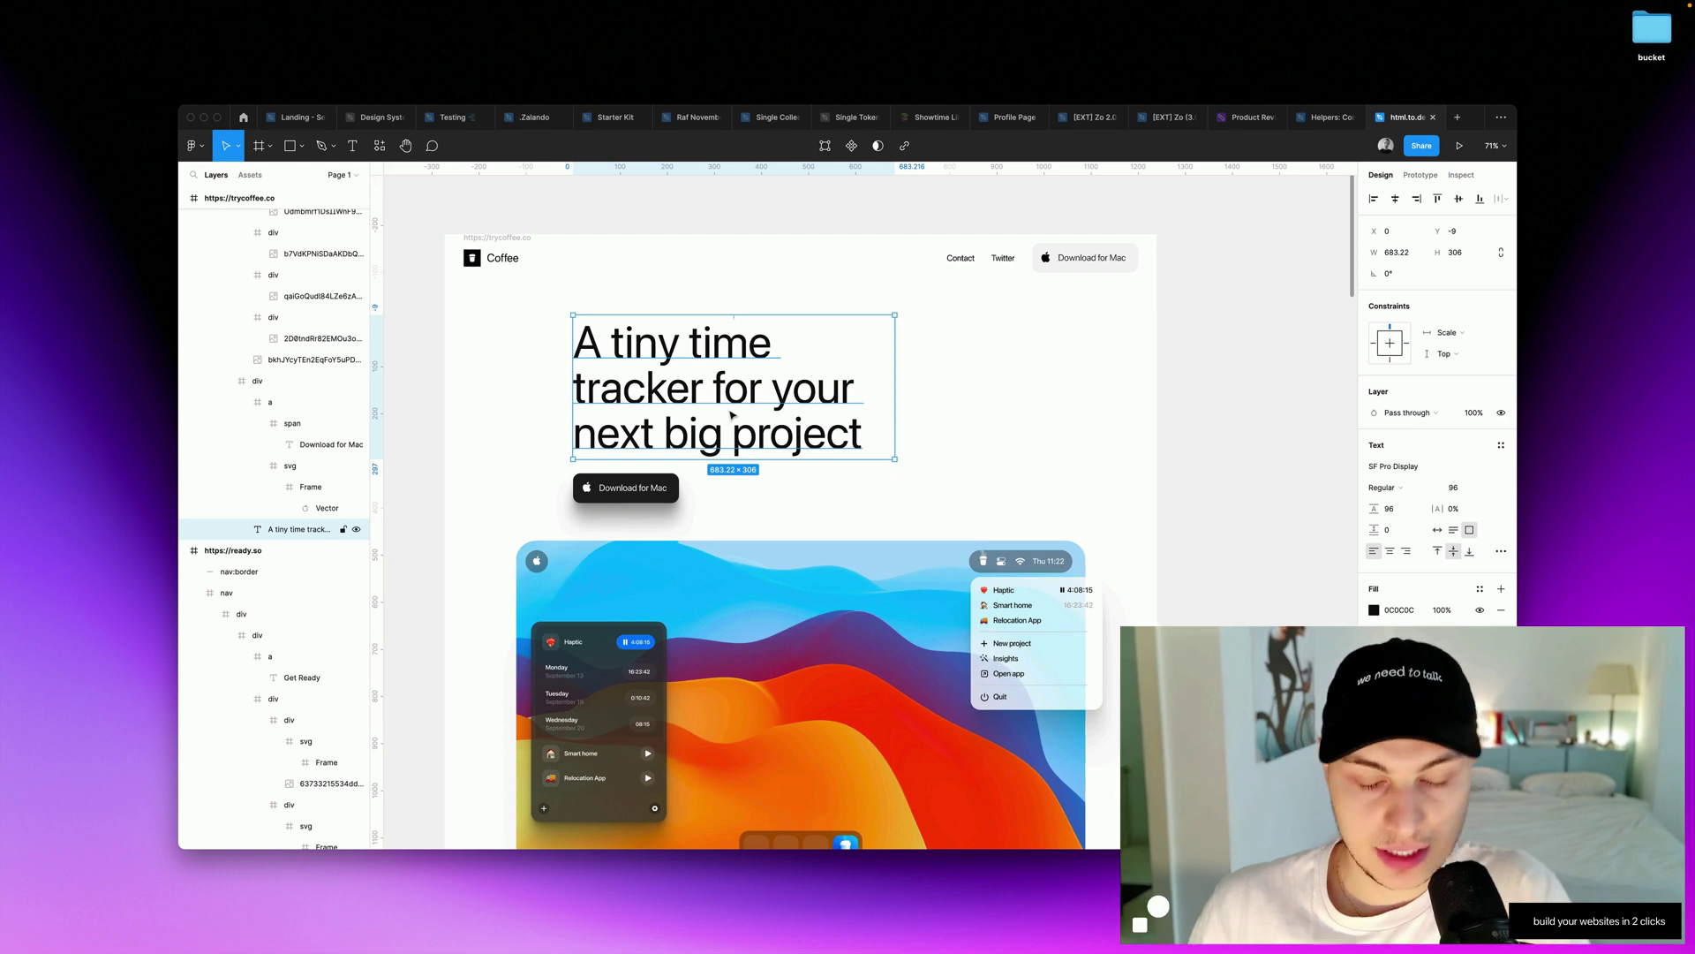
{"action": "key", "text": "super+b"}
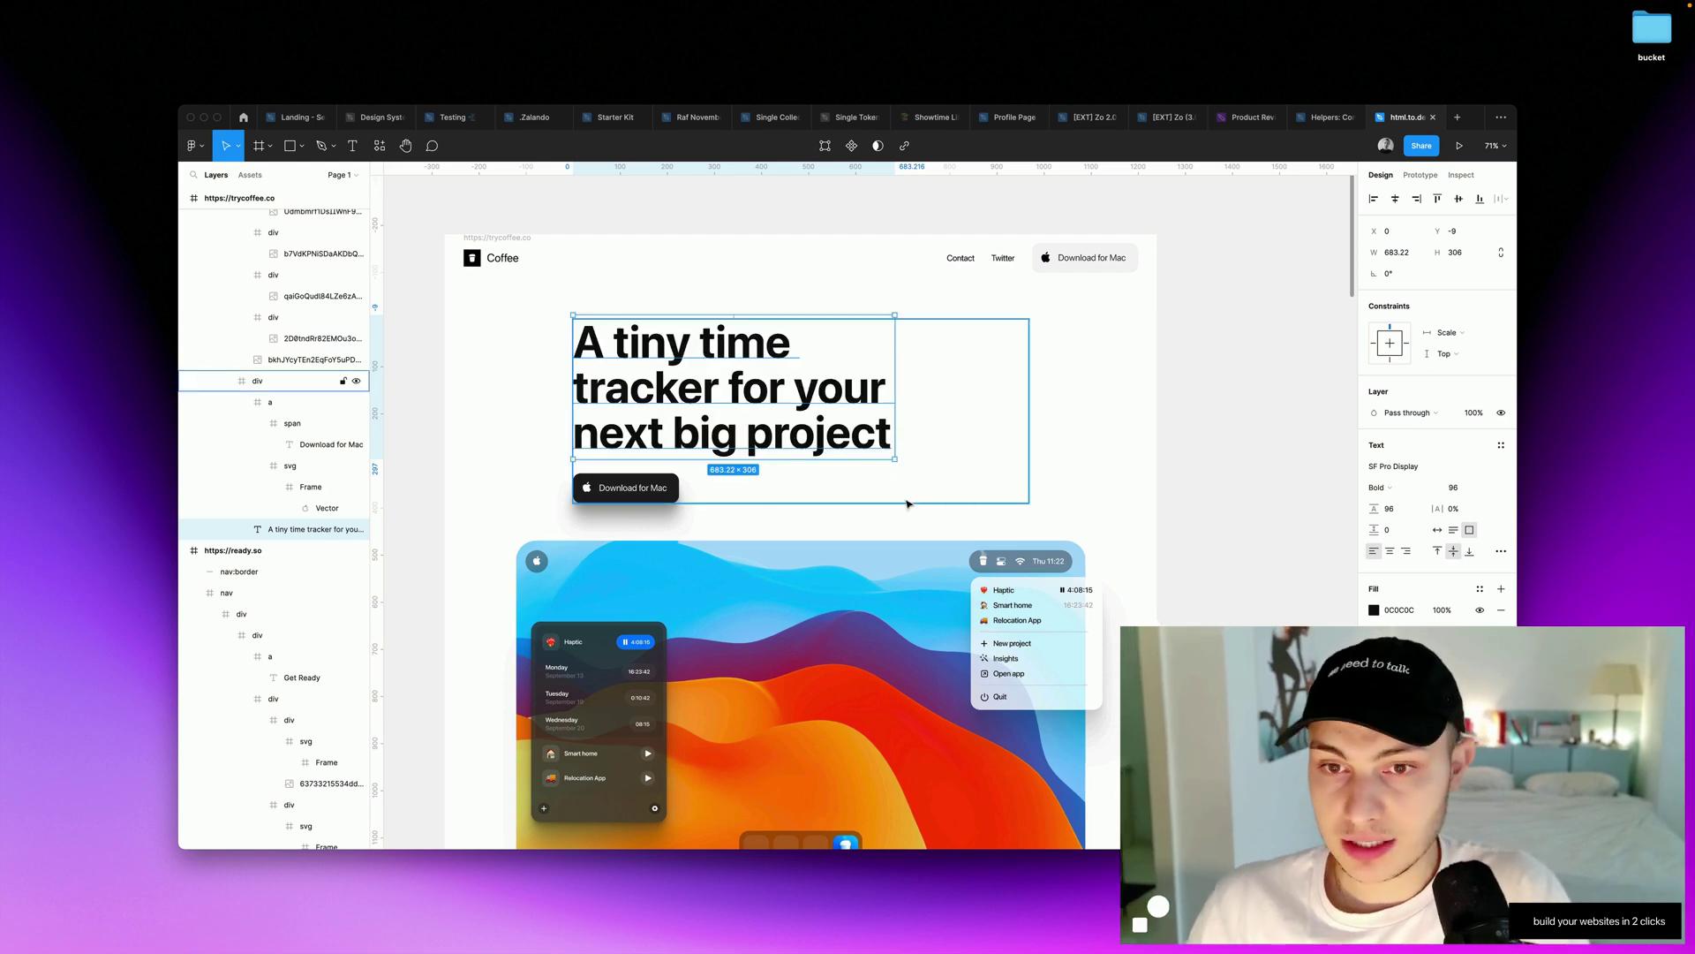
{"action": "left_click", "coordinate": [847, 484]}
{"action": "key", "text": "shift+a"}
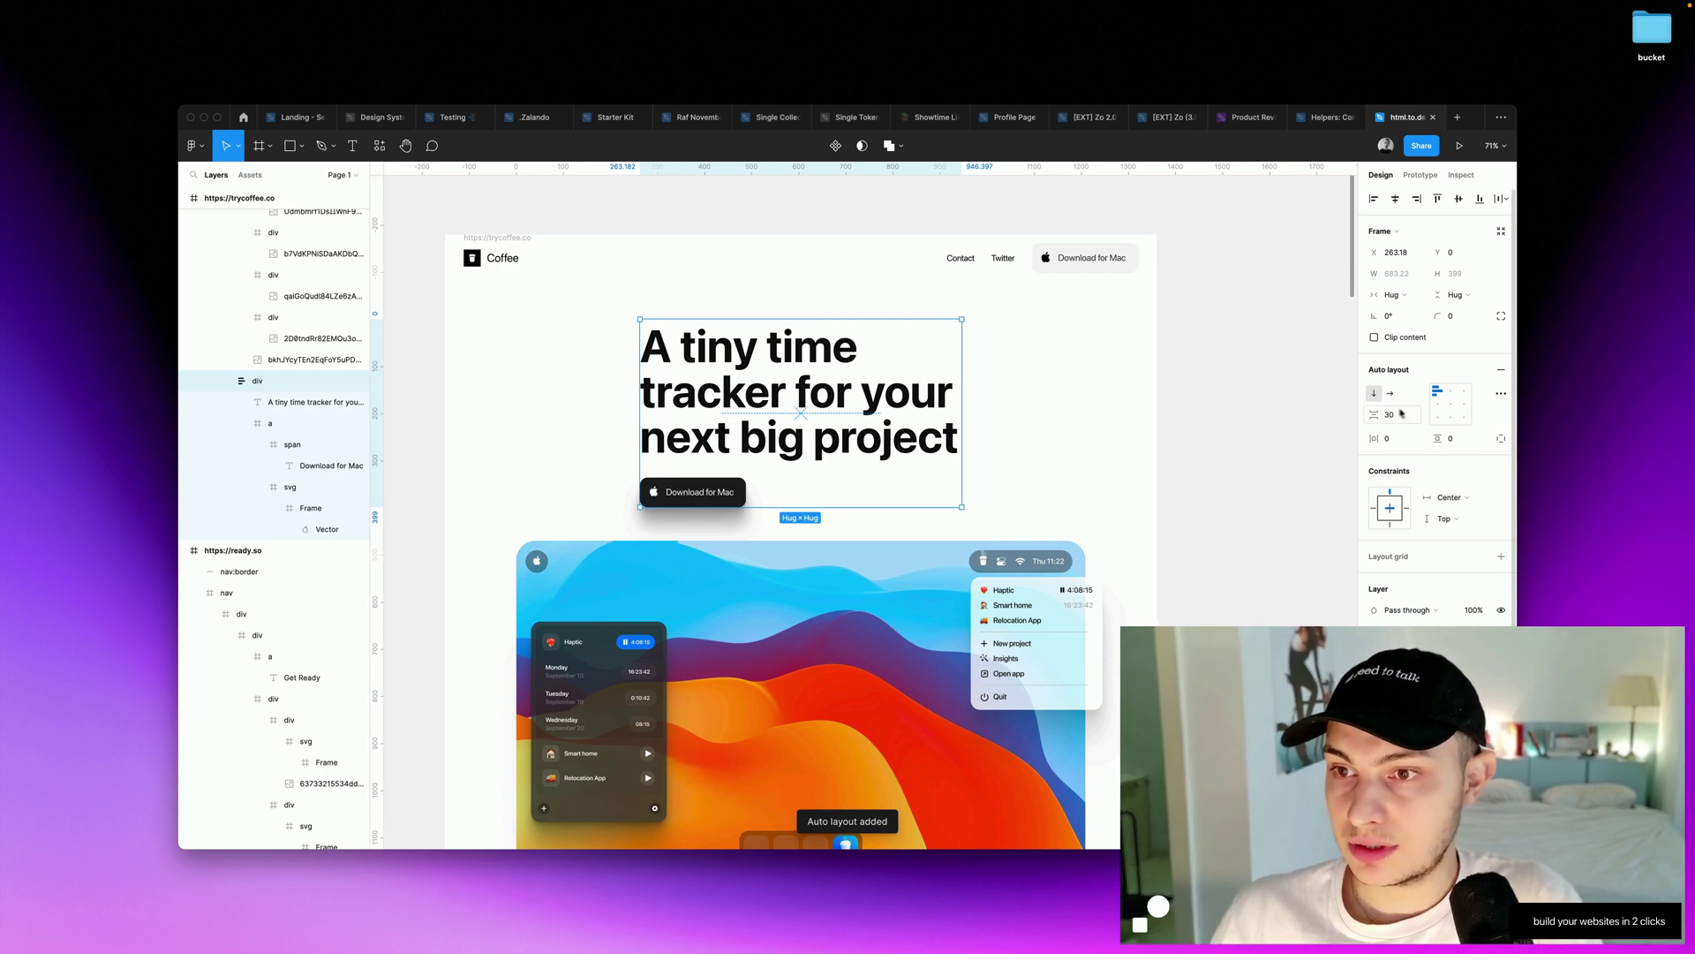
Try 64 horizontal and vertical padding with horizontal and vertical centring on the hero text div, and undo these changes.
{"action": "left_click", "coordinate": [1408, 439]}
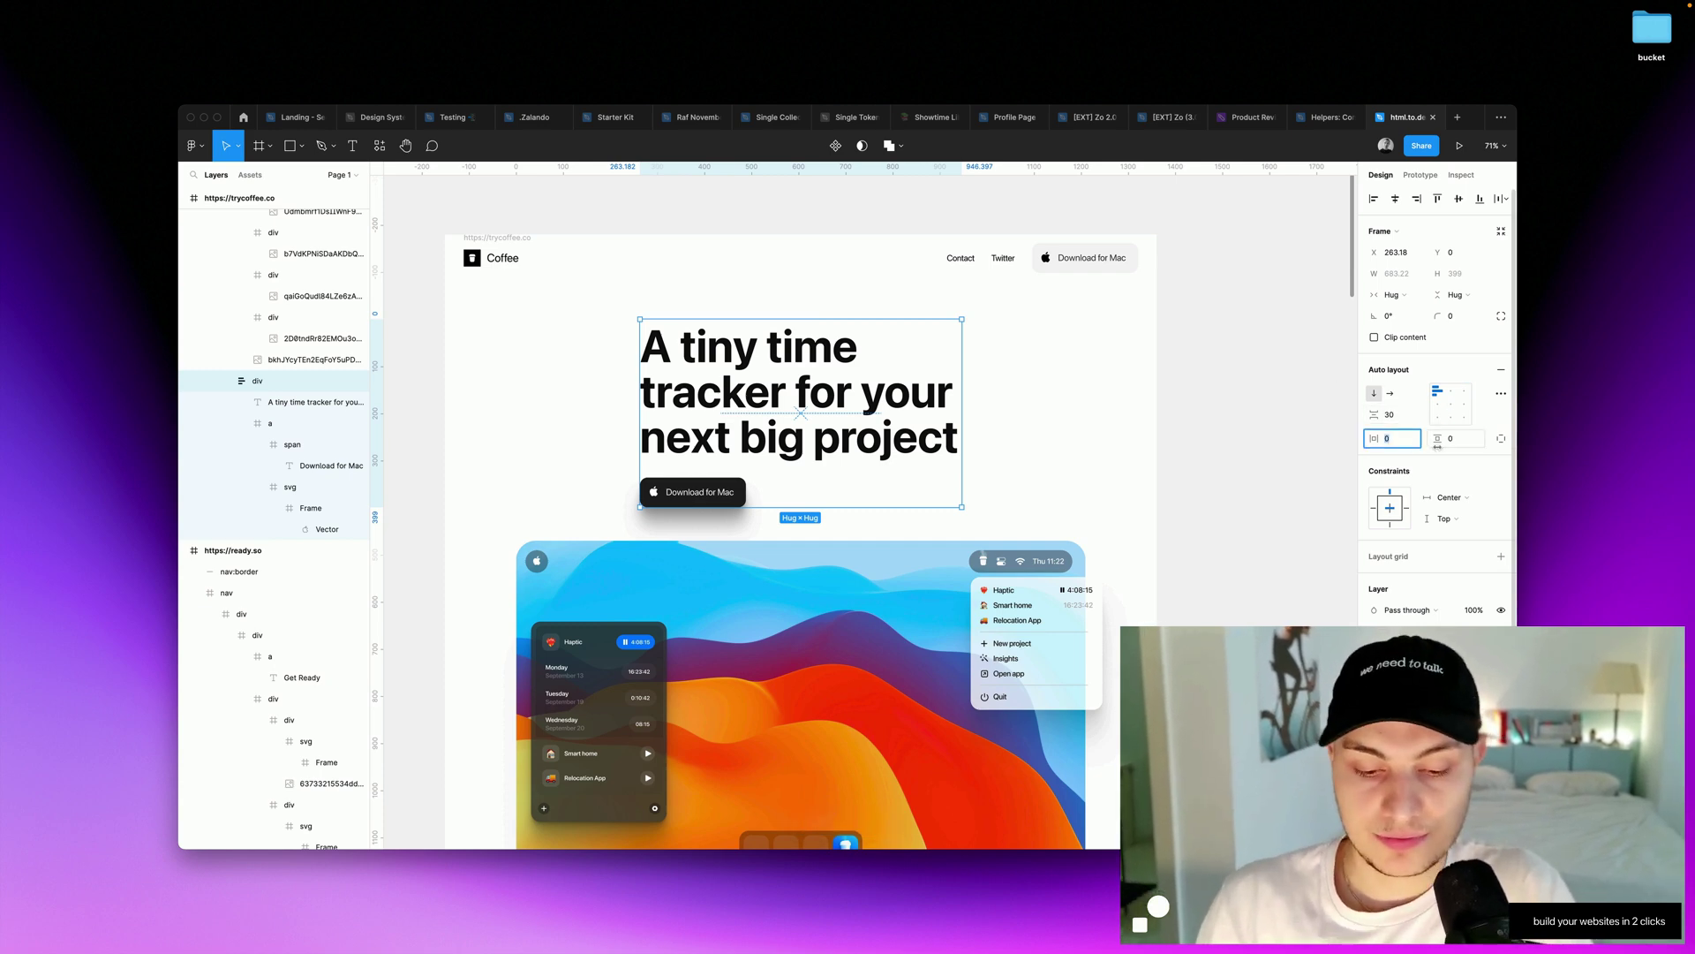
{"action": "type", "text": "64"}
{"action": "key", "text": "Tab"}
{"action": "type", "text": "64"}
{"action": "key", "text": "Return"}
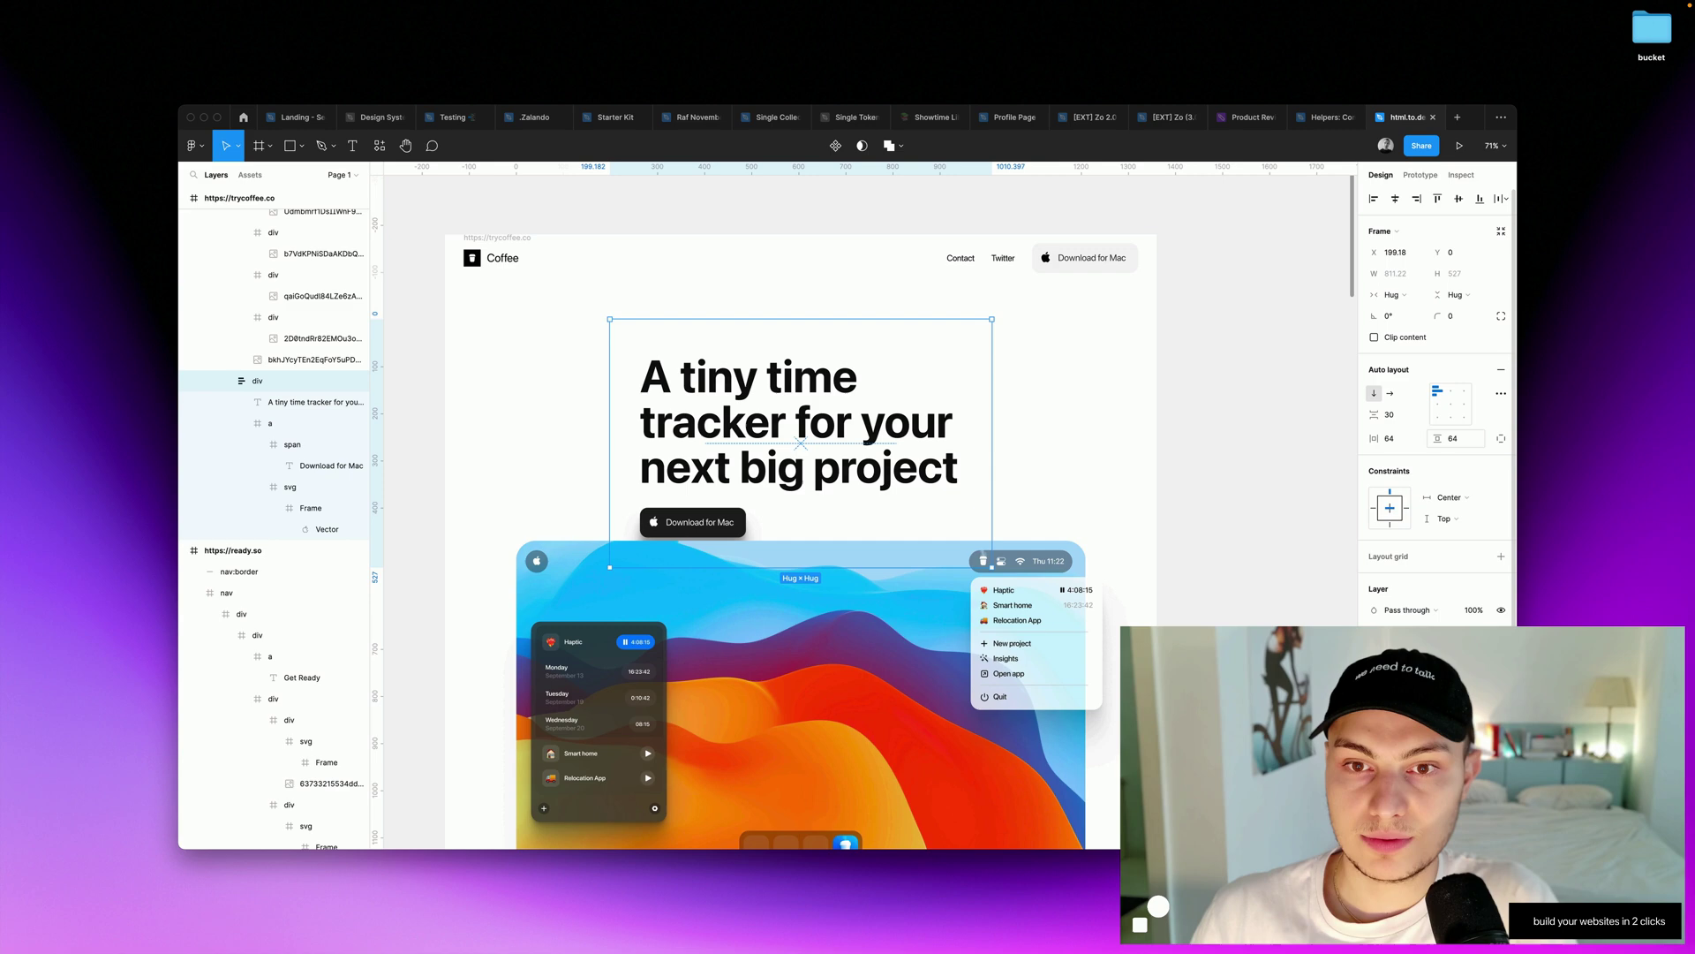
{"action": "left_click", "coordinate": [1397, 200]}
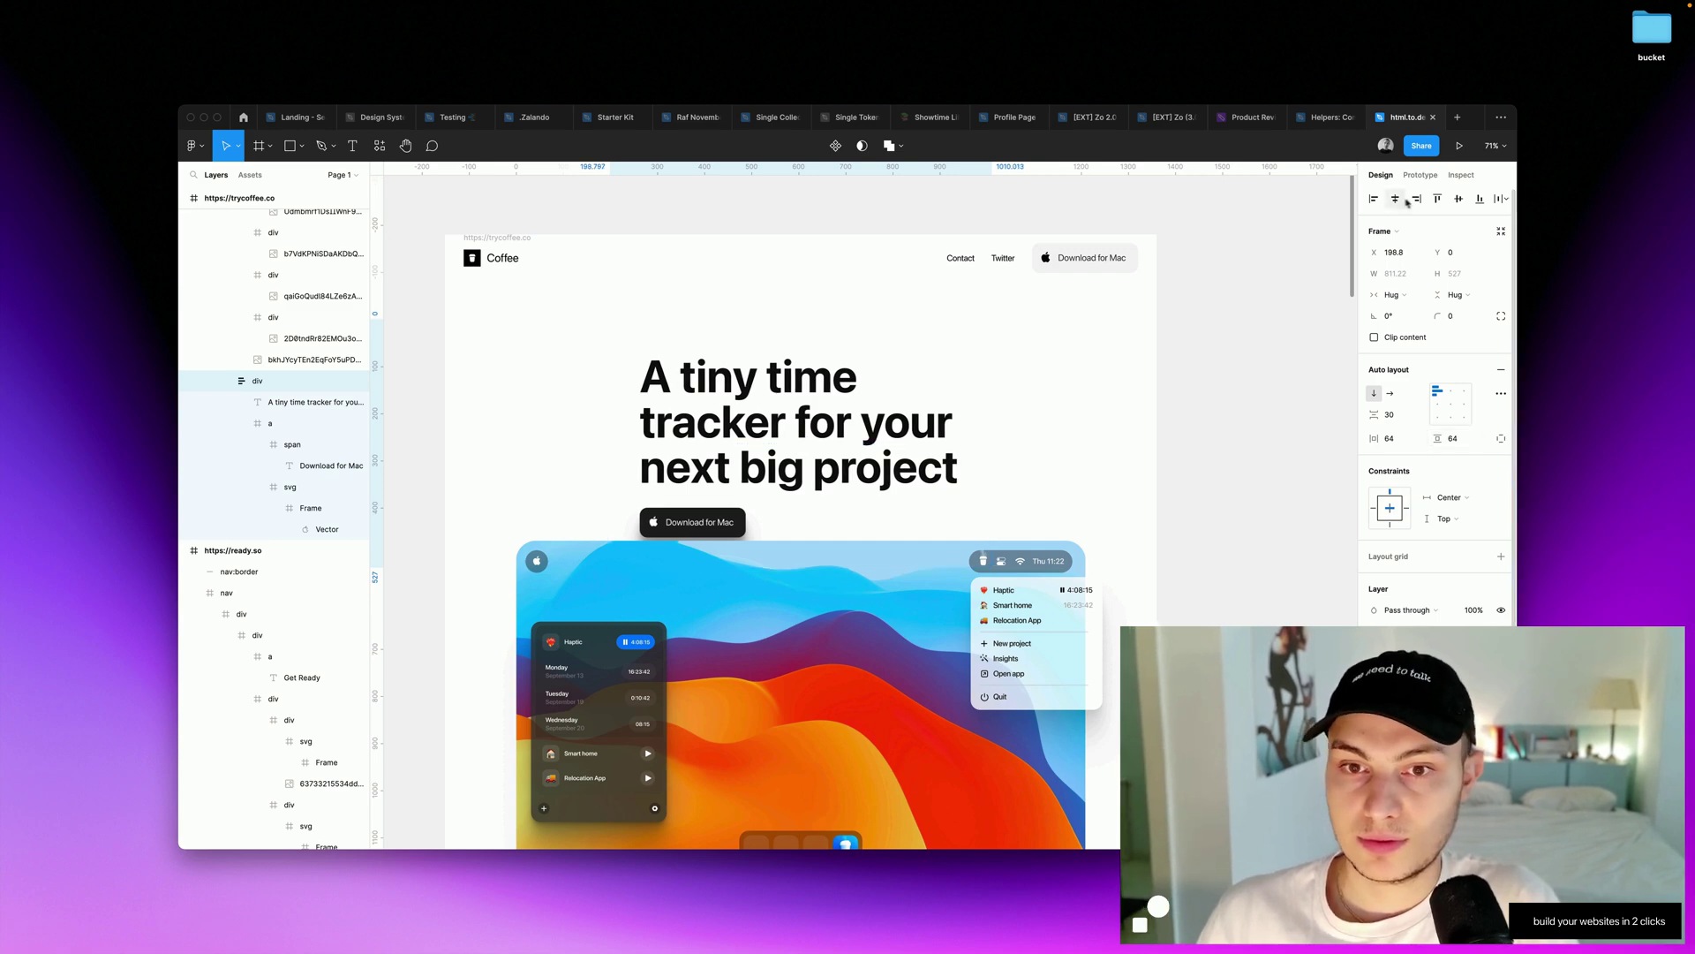
{"action": "left_click", "coordinate": [1459, 198]}
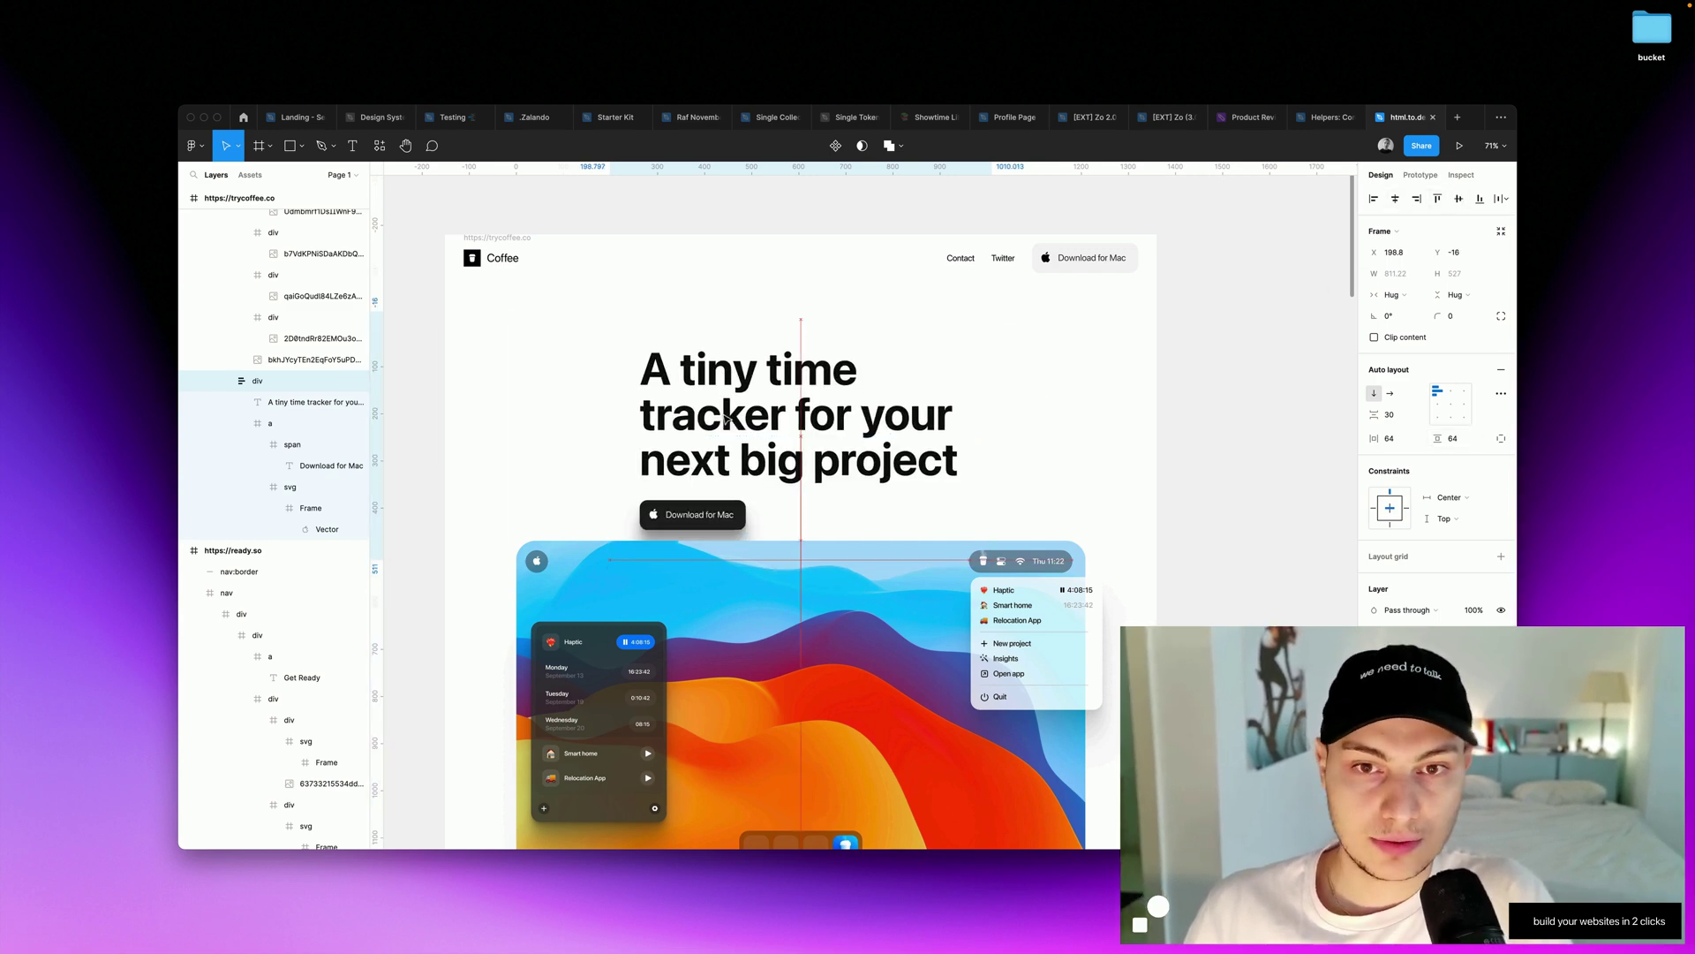
{"action": "key", "text": "super+z"}
{"action": "key", "text": "super+z"}
{"action": "key", "text": "super+z"}
{"action": "key", "text": "super+z"}
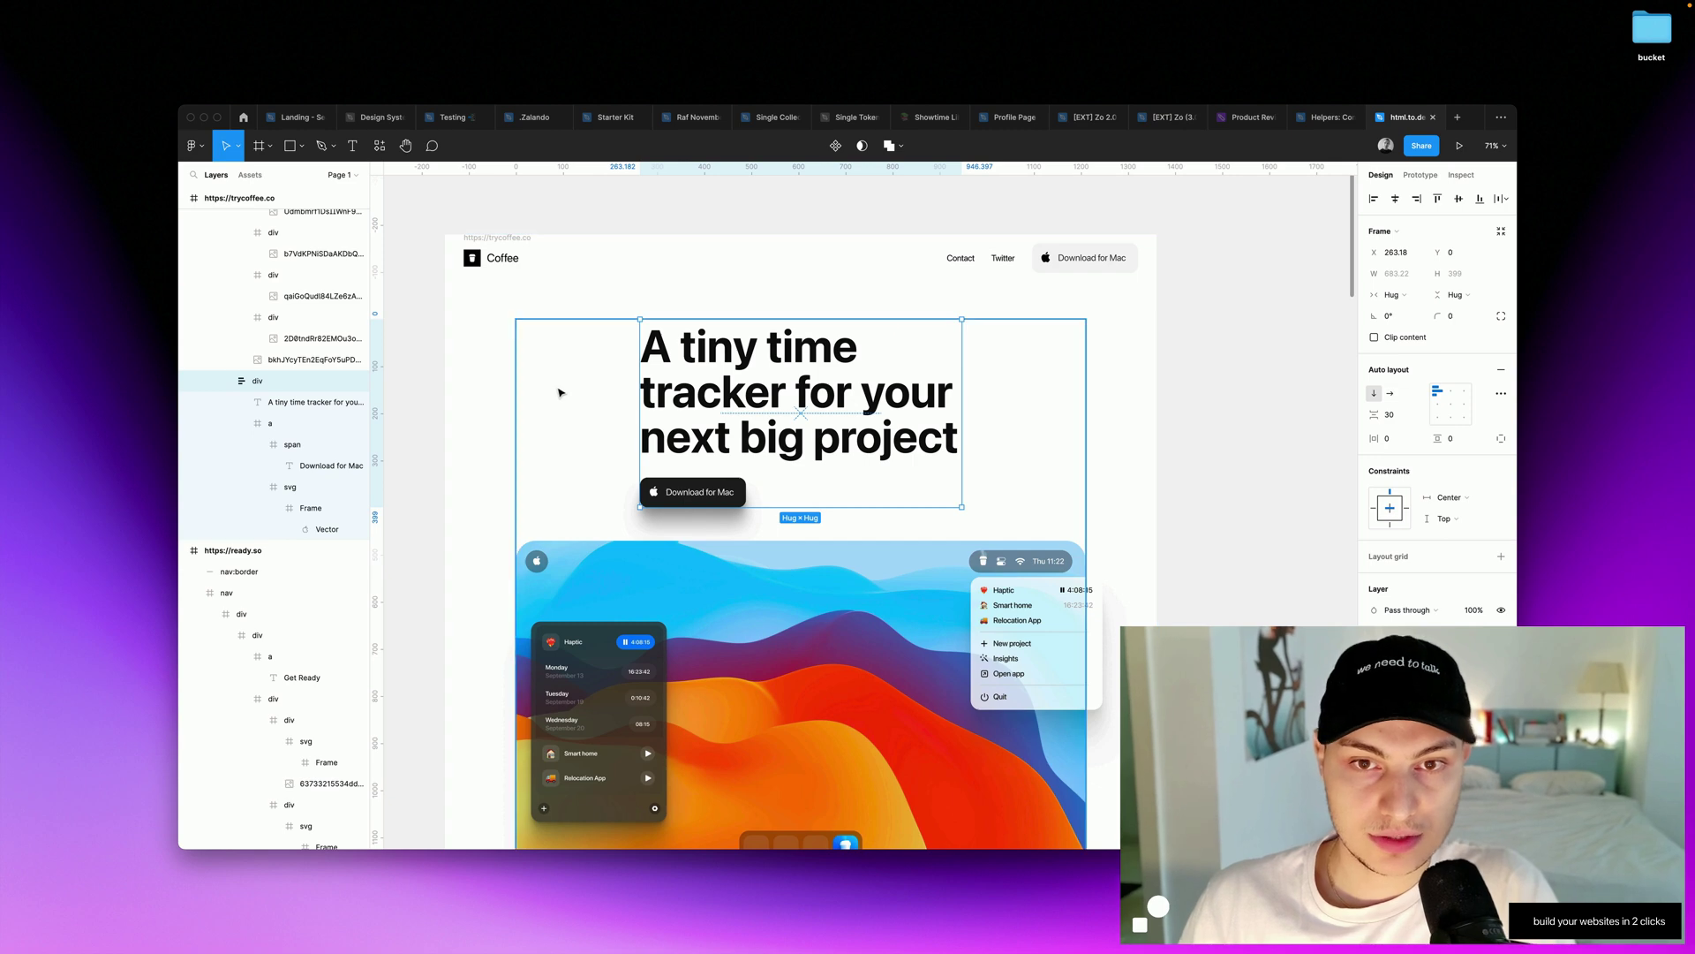
Add auto layout to the main content div and set the nested hero text div's width to Fill.
{"action": "left_click", "coordinate": [575, 394]}
{"action": "scroll", "coordinate": [565, 385], "scroll_direction": "down", "scroll_amount": 5}
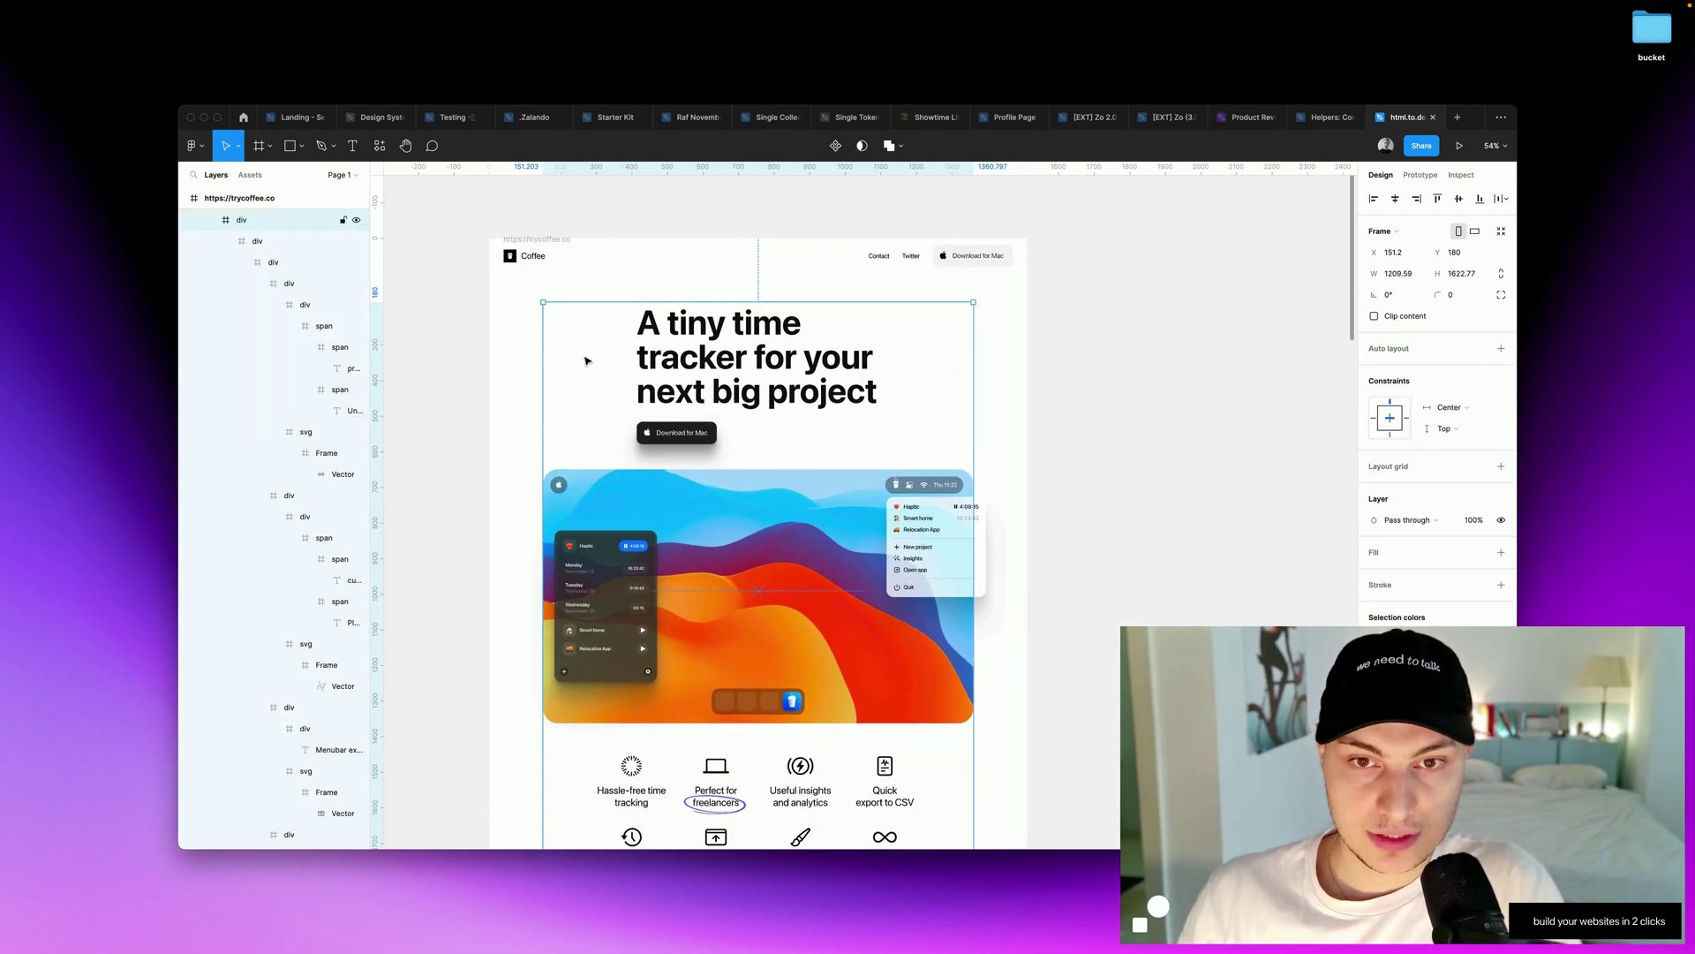
{"action": "key", "text": "shift+a"}
{"action": "scroll", "coordinate": [613, 382], "scroll_direction": "down", "scroll_amount": 3}
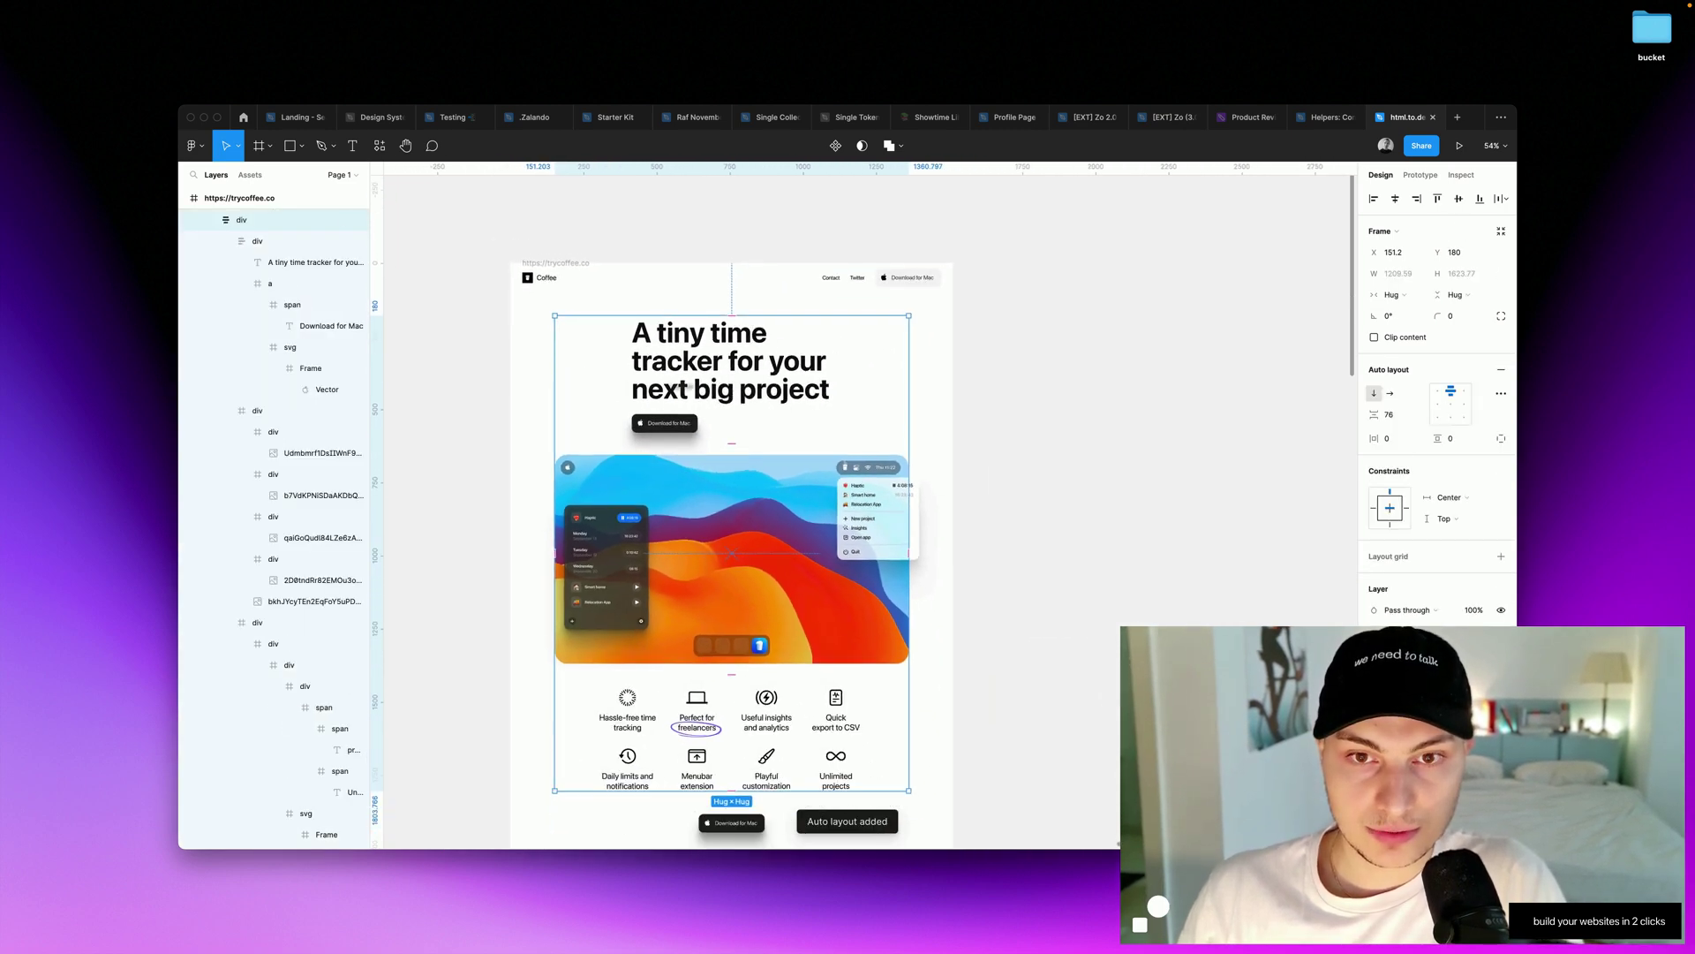
{"action": "left_click", "coordinate": [740, 383]}
{"action": "left_click", "coordinate": [1391, 295]}
{"action": "left_click", "coordinate": [1405, 310]}
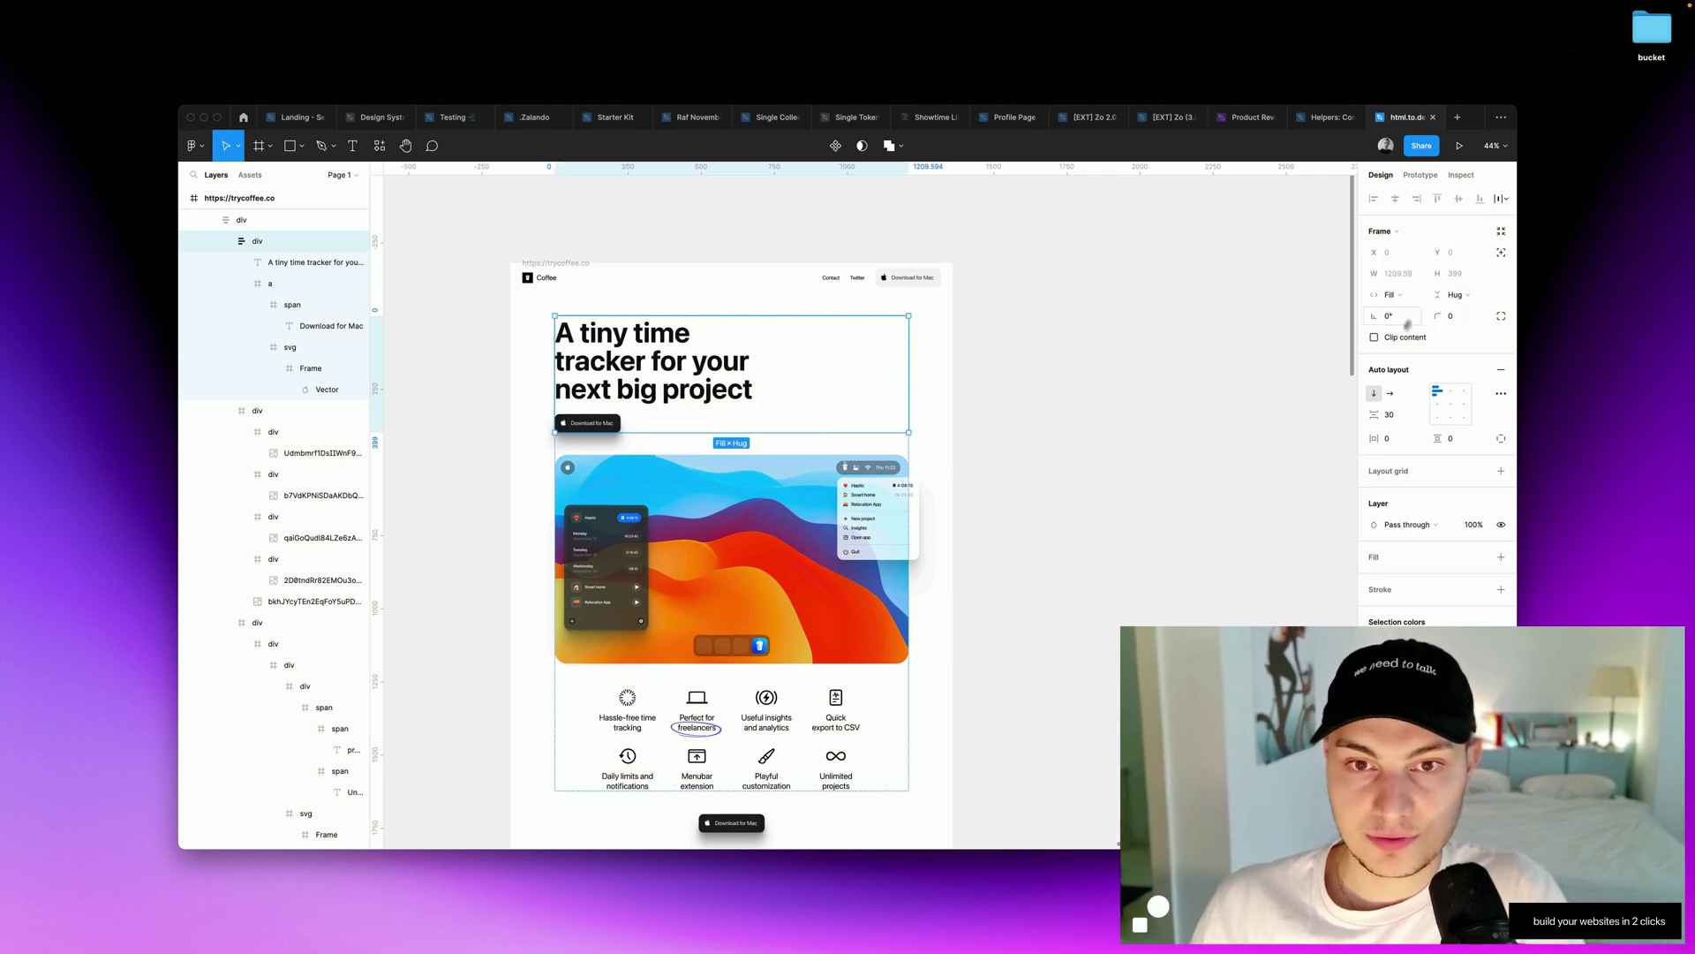
Split the hero text div's padding into individual sides and set the left padding, trying 128 and settling on 160.
{"action": "left_click", "coordinate": [1505, 438]}
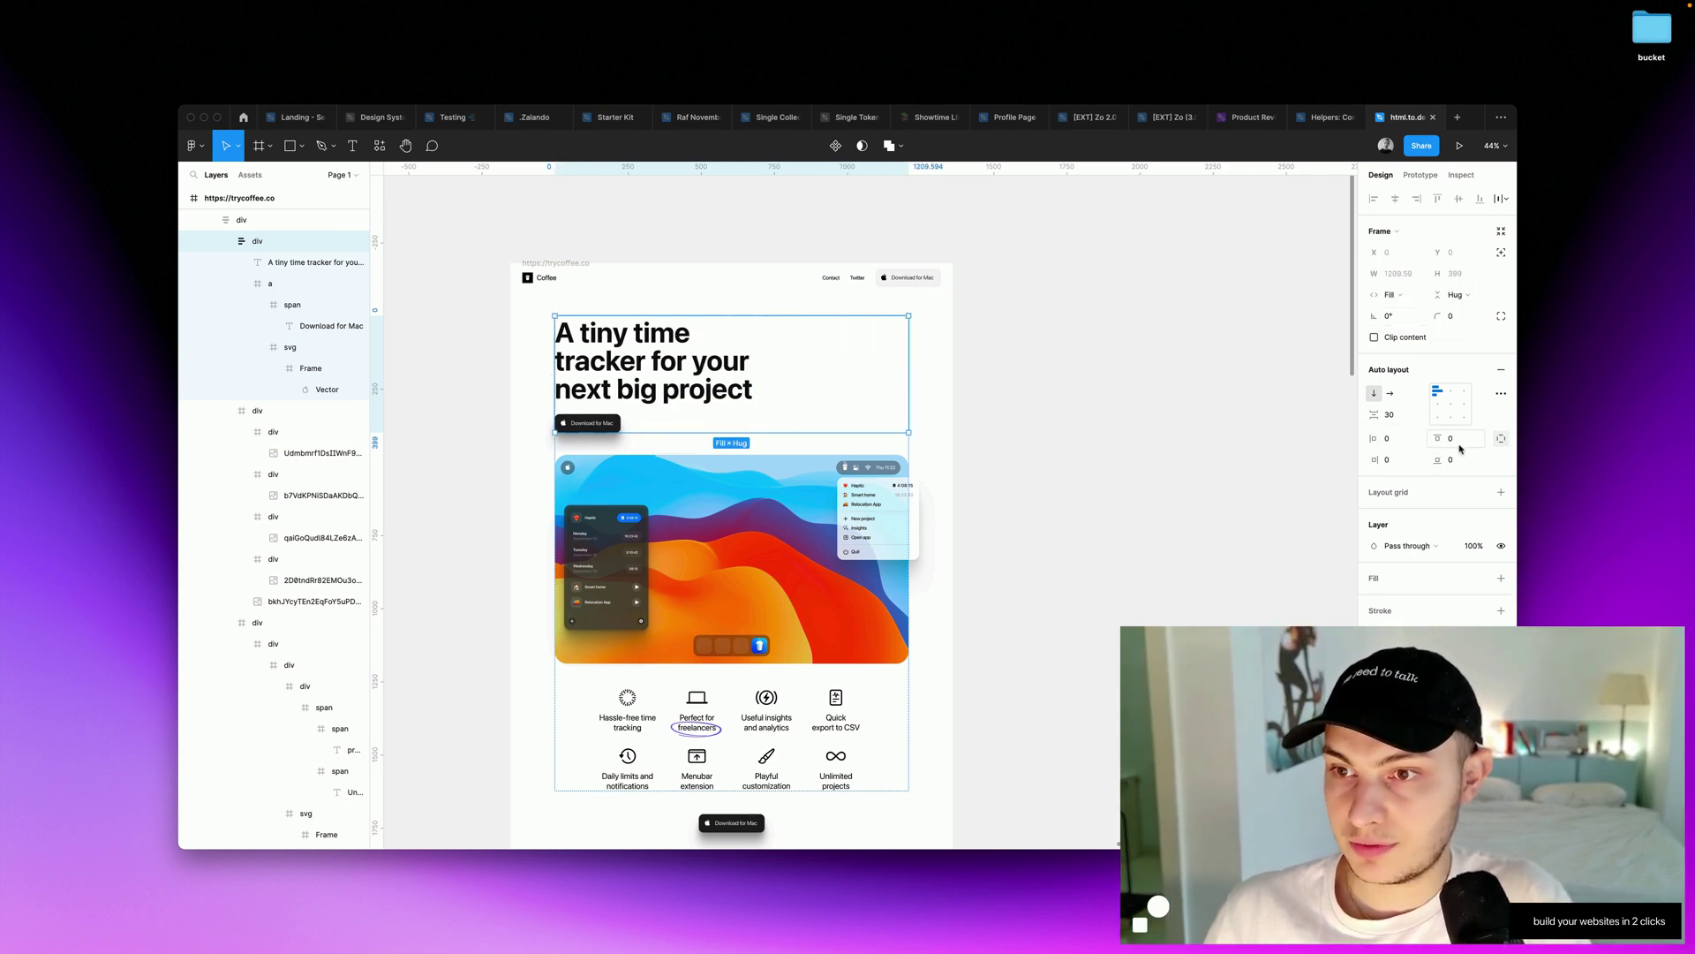
{"action": "left_click", "coordinate": [1395, 441]}
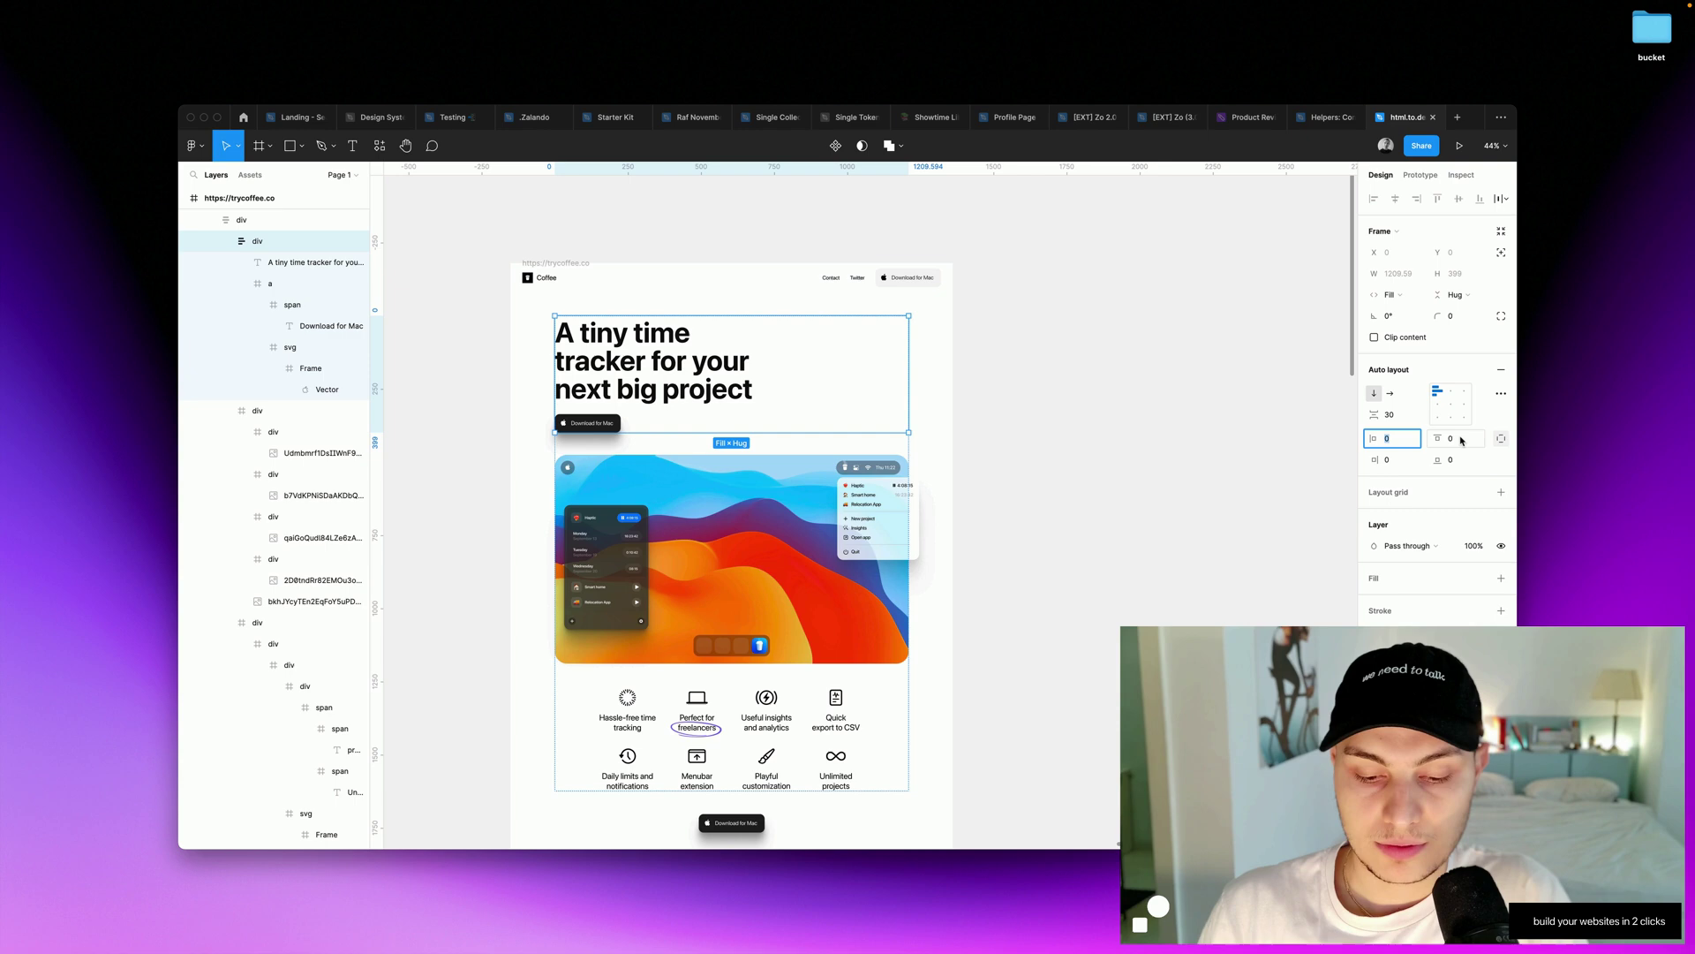
{"action": "type", "text": "128"}
{"action": "key", "text": "Return"}
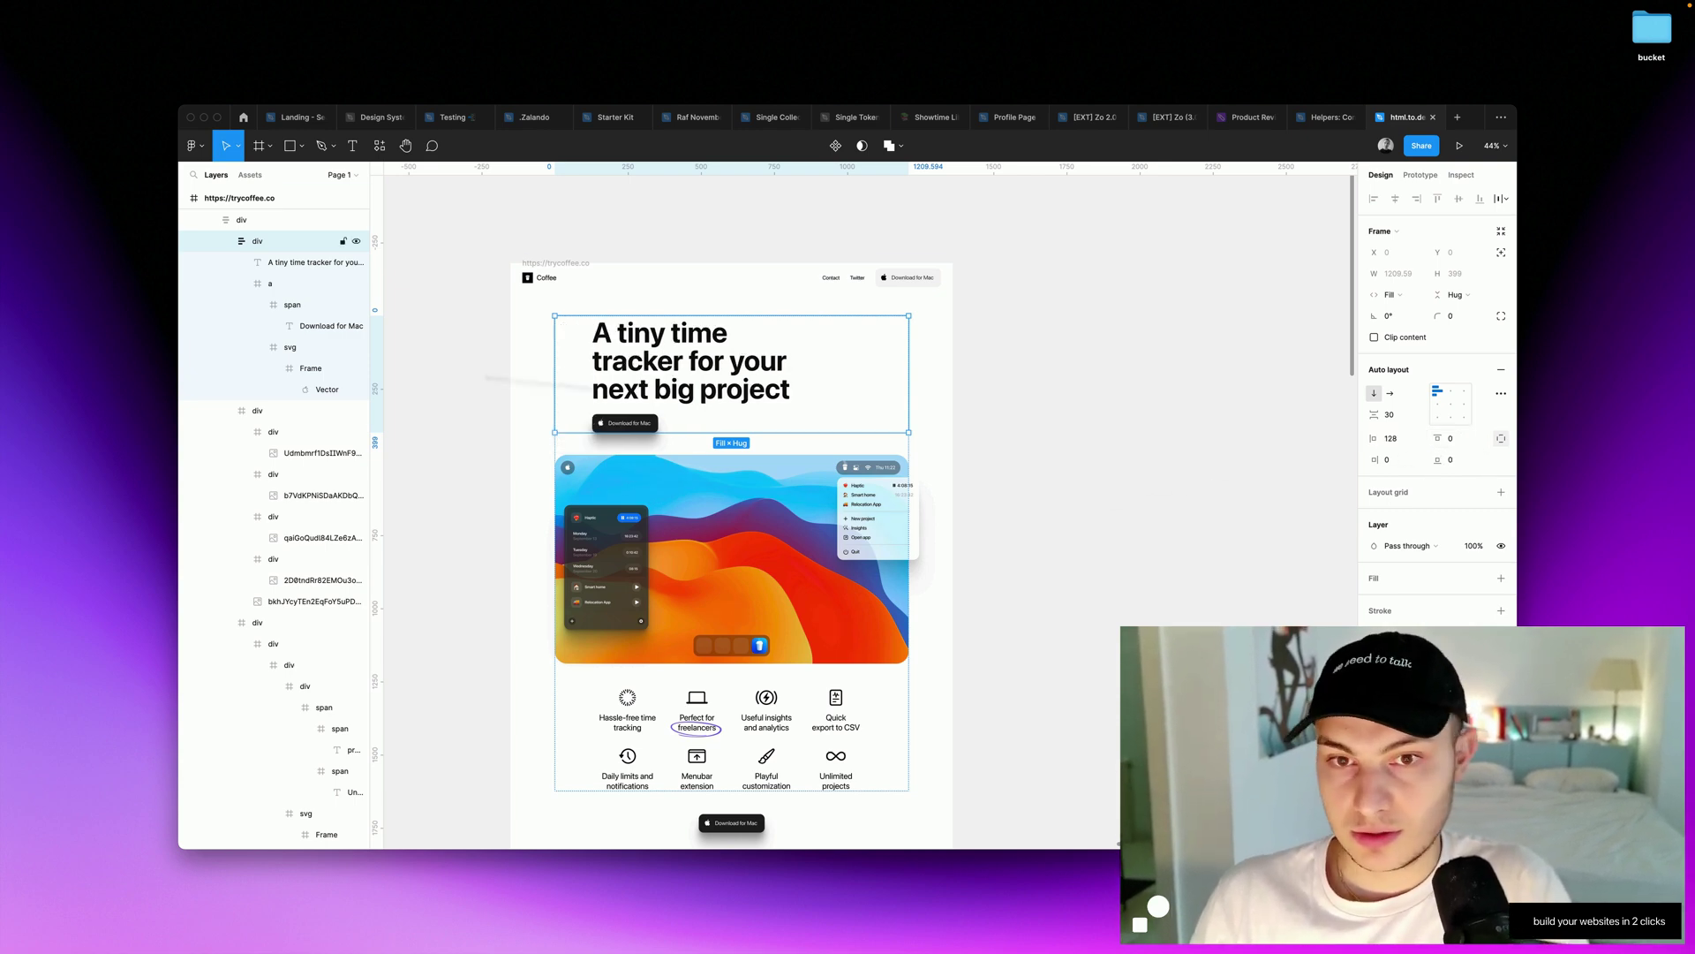
{"action": "left_click", "coordinate": [1403, 441]}
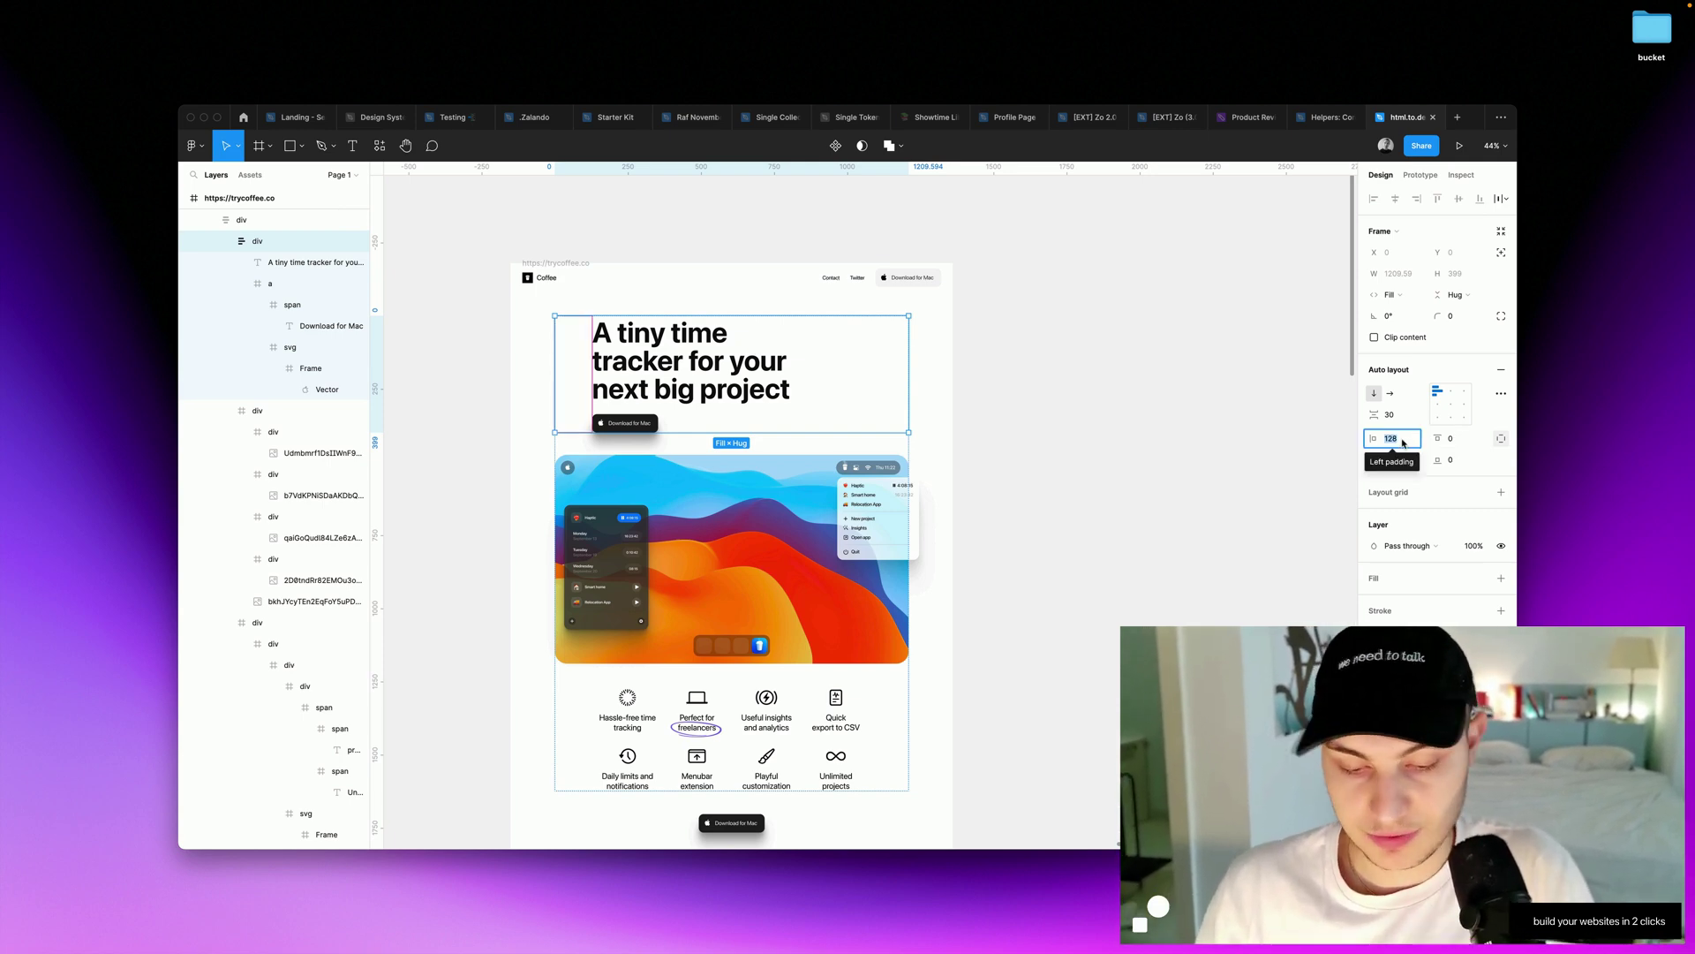
{"action": "type", "text": "160"}
{"action": "key", "text": "Return"}
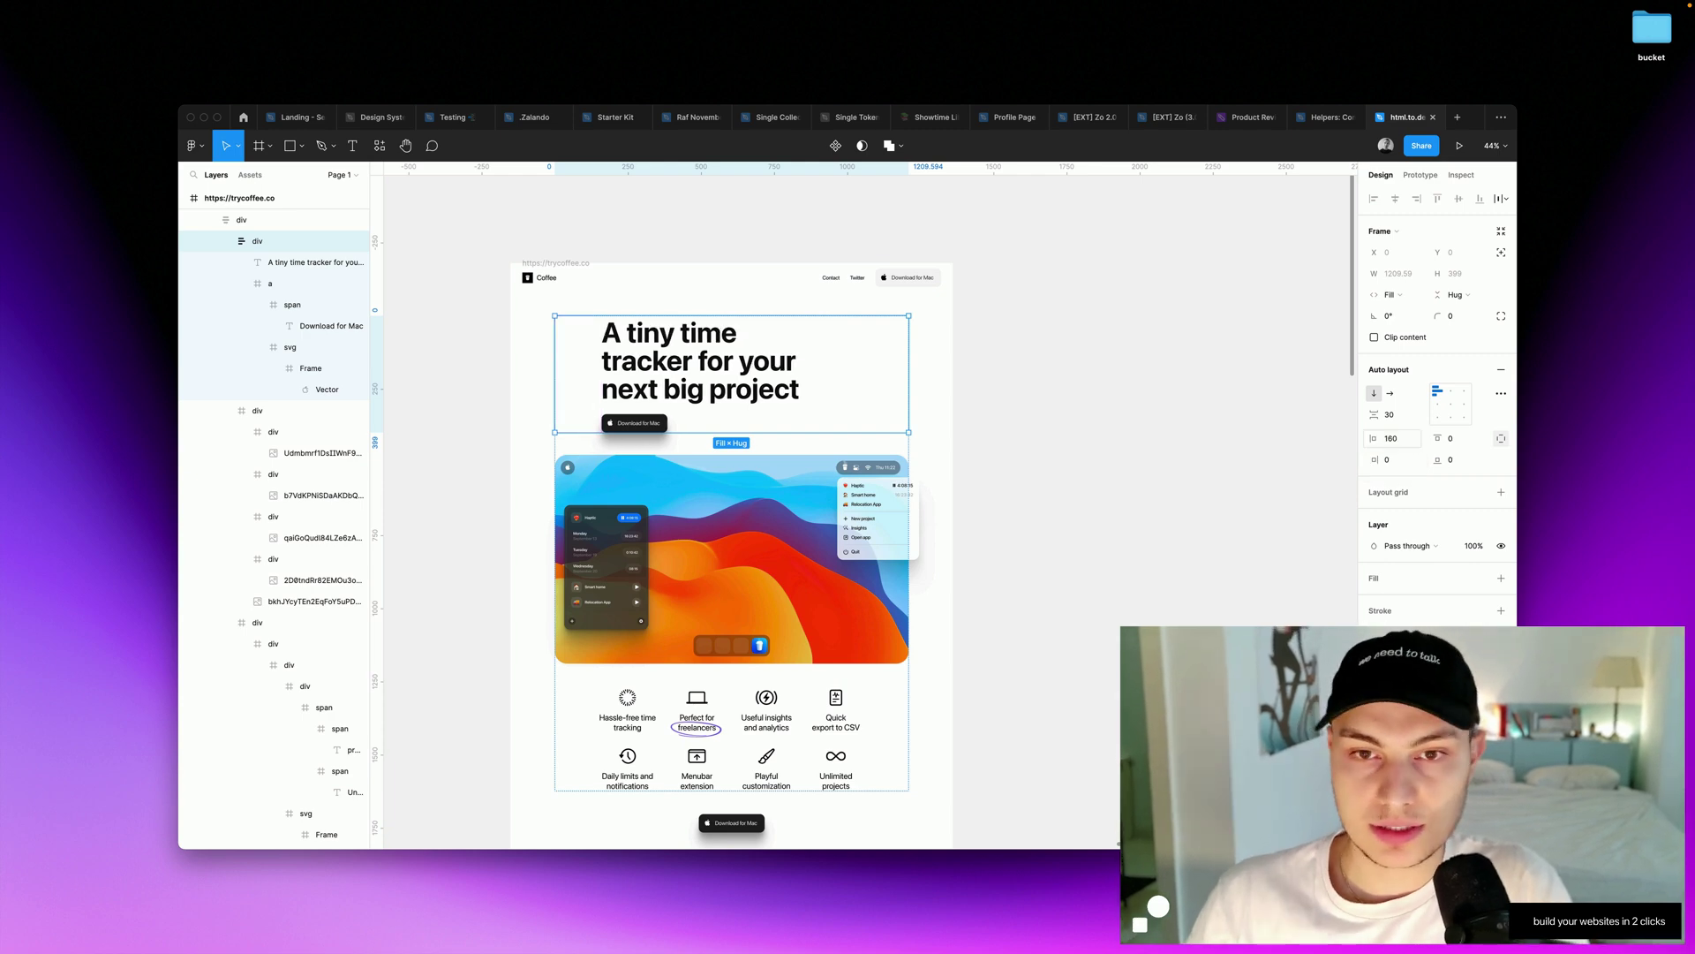
Copy the entire trycoffee.co frame with all its layers in a form that can be pasted into Framer.
{"action": "left_click", "coordinate": [1201, 460]}
{"action": "scroll", "coordinate": [1143, 460], "scroll_direction": "down", "scroll_amount": 3}
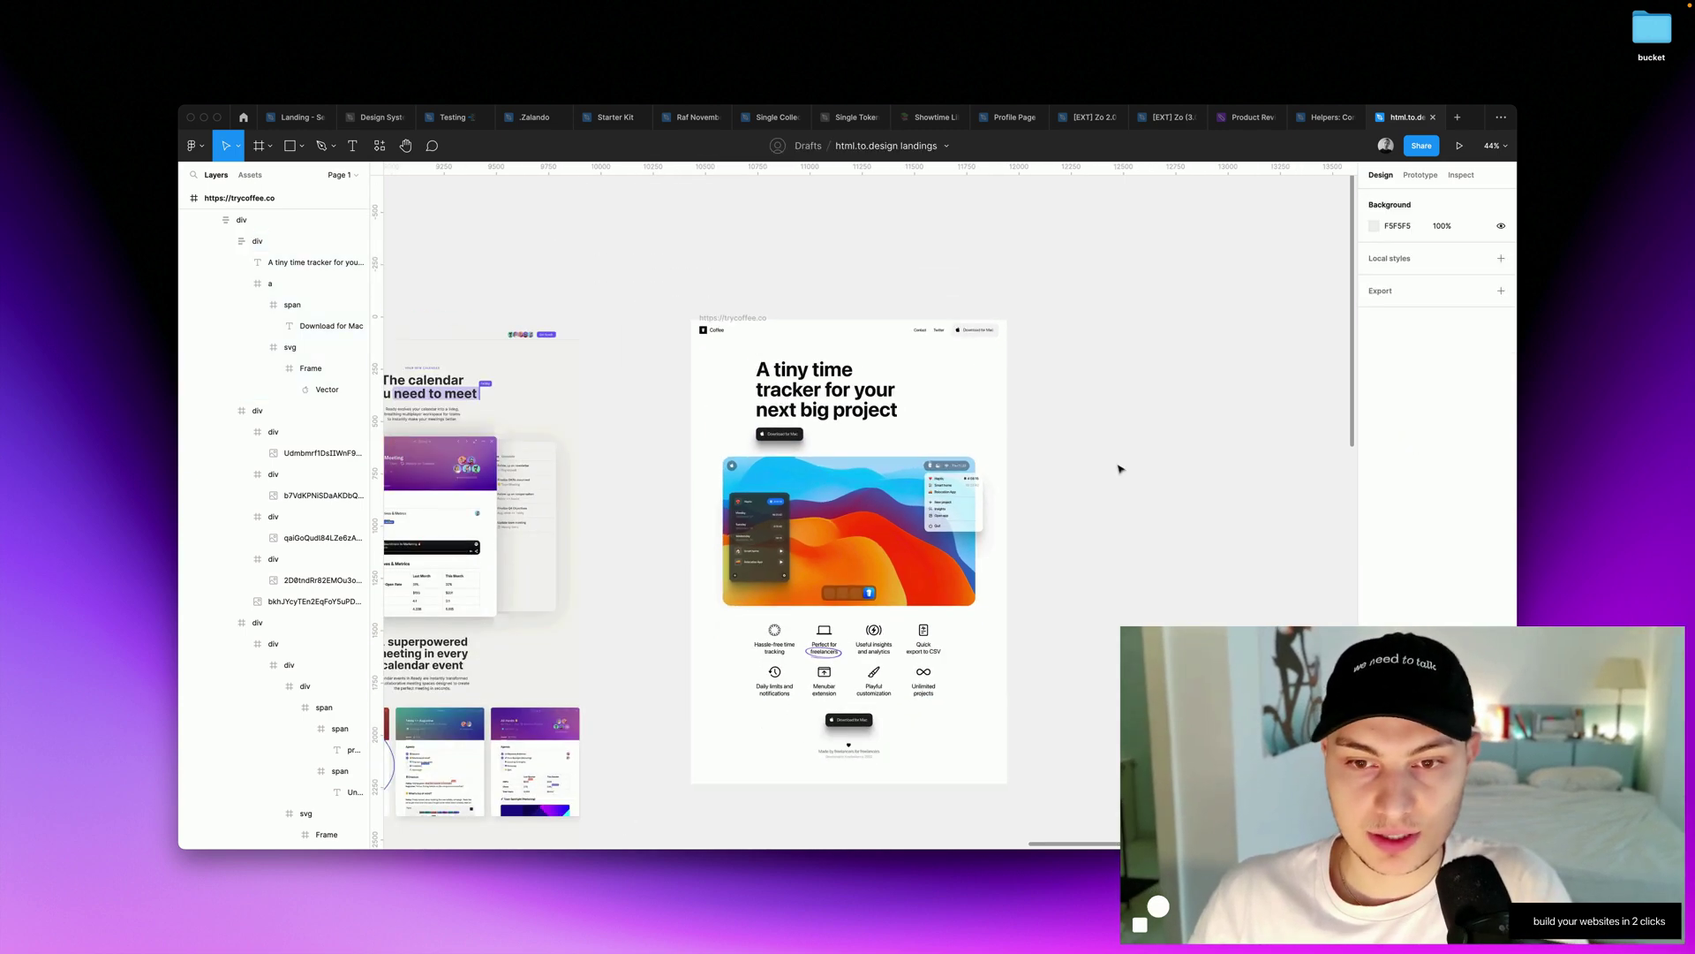
{"action": "scroll", "coordinate": [1119, 469], "scroll_direction": "down", "scroll_amount": 2}
{"action": "scroll", "coordinate": [911, 412], "scroll_direction": "up", "scroll_amount": 3}
{"action": "scroll", "coordinate": [798, 662], "scroll_direction": "down", "scroll_amount": 1}
{"action": "scroll", "coordinate": [654, 326], "scroll_direction": "down", "scroll_amount": 2}
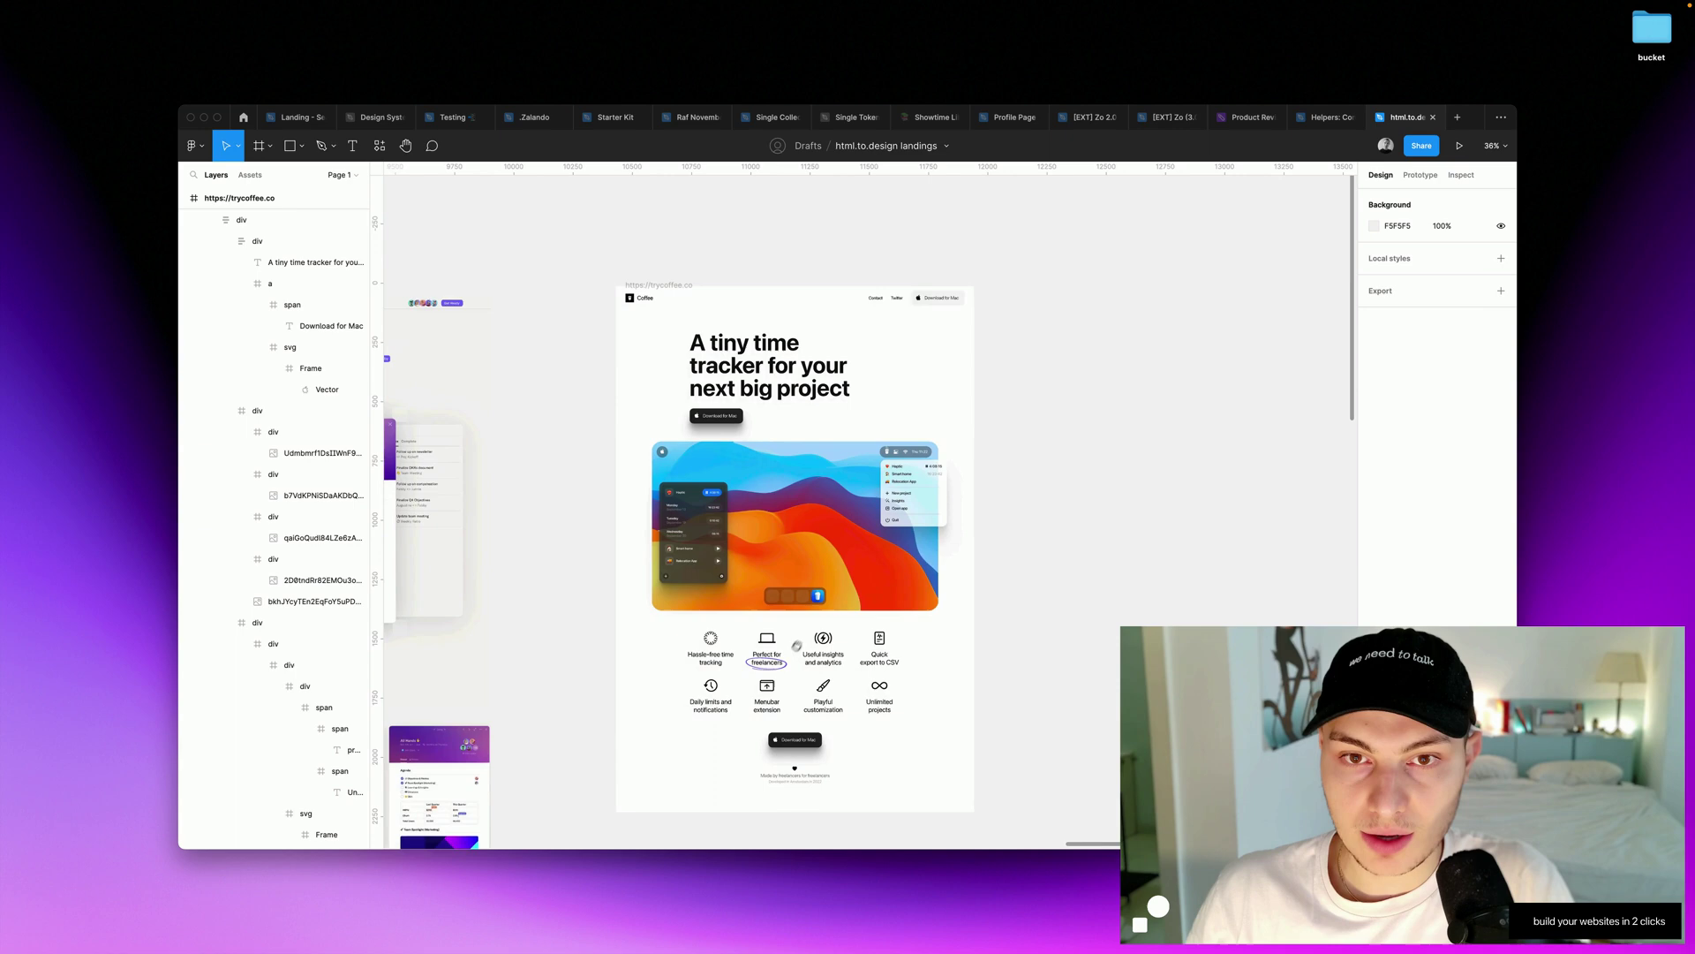
{"action": "left_click", "coordinate": [658, 315]}
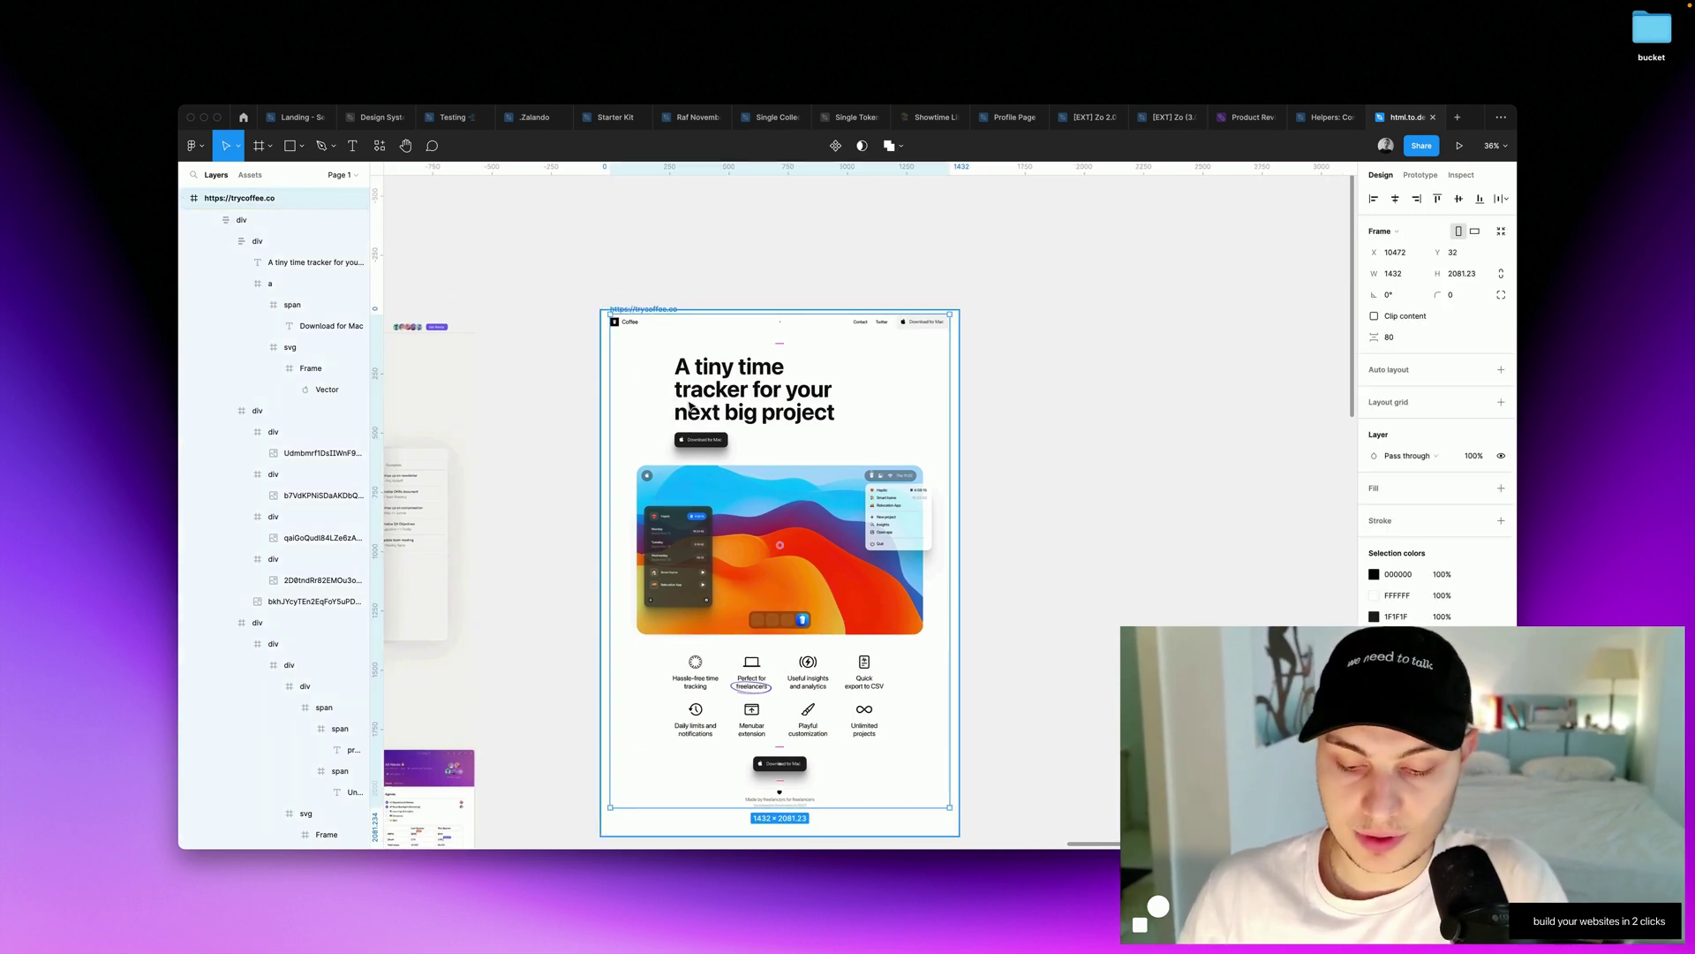
{"action": "key", "text": "super+slash"}
{"action": "left_click", "coordinate": [808, 285]}
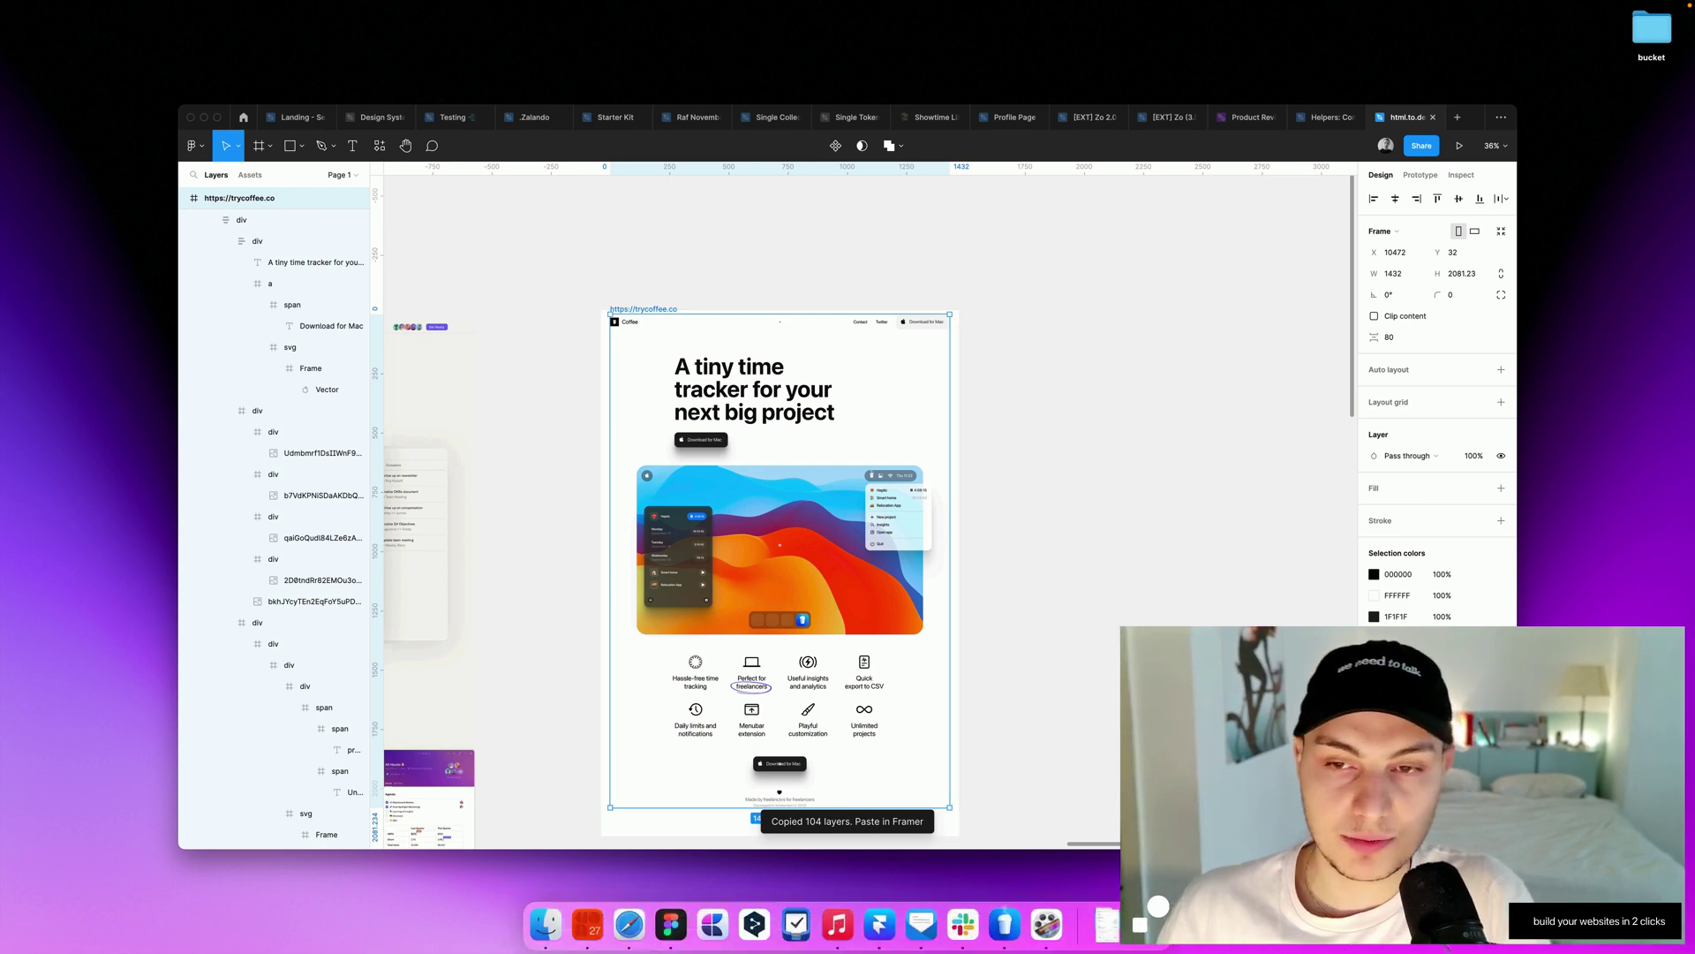
Switch to Framer and look over the pages, layers and canvas of the ready.so project.
{"action": "left_click", "coordinate": [702, 925]}
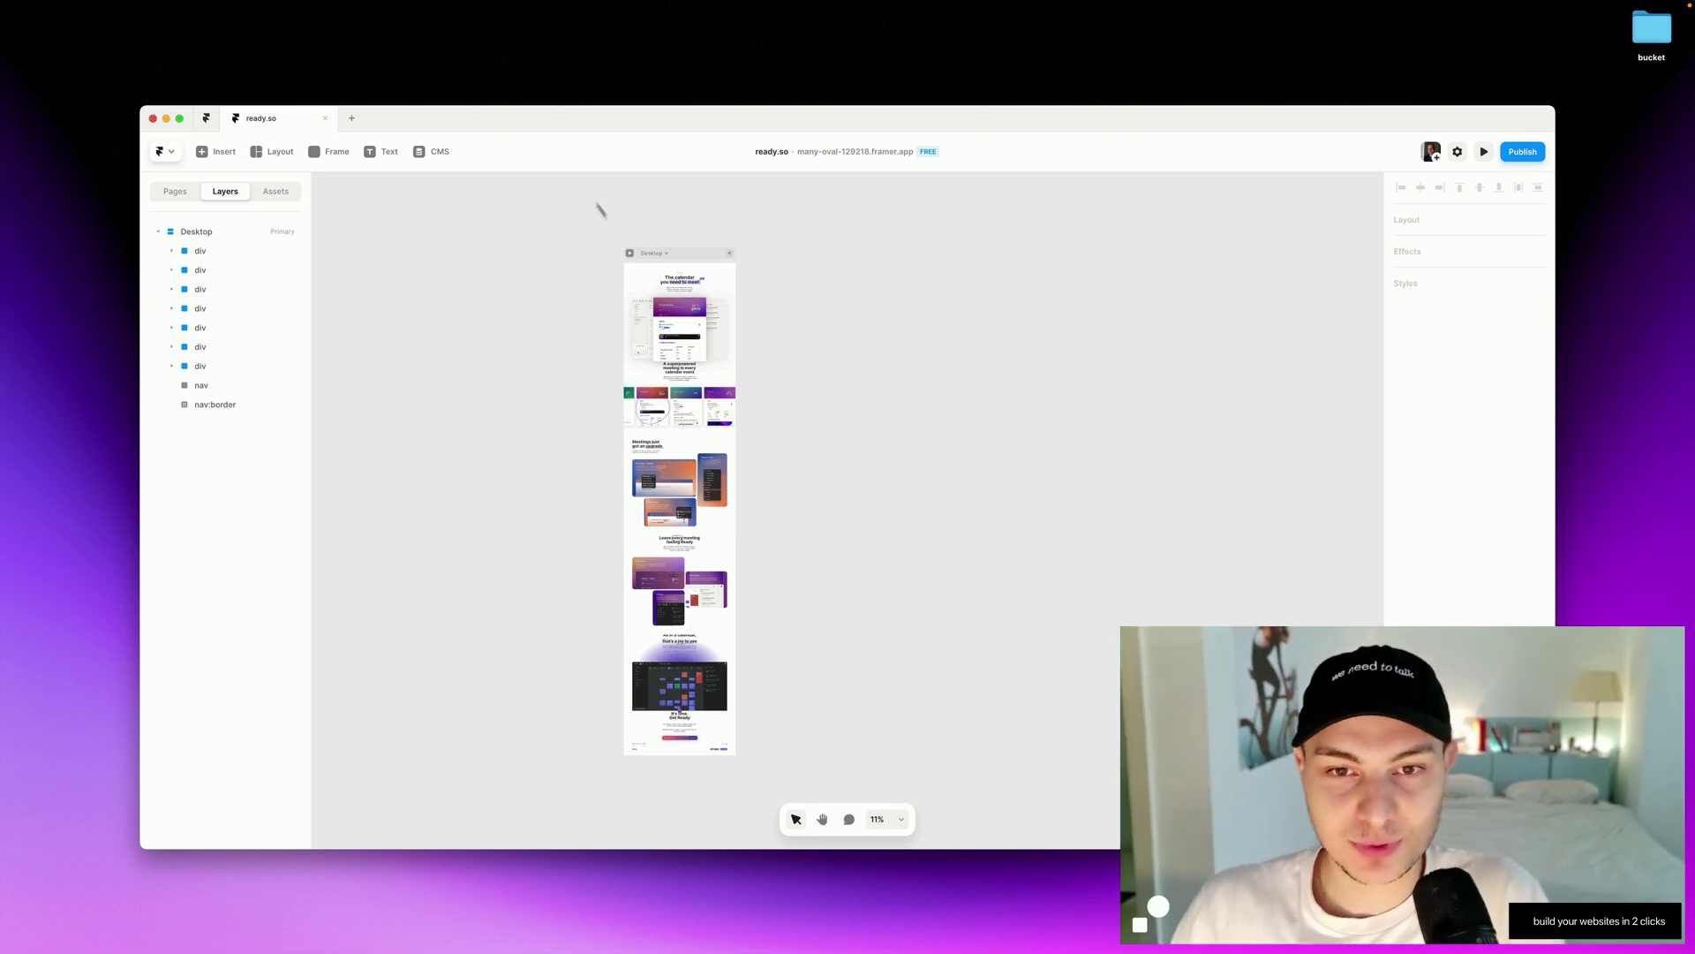
{"action": "left_click", "coordinate": [162, 190]}
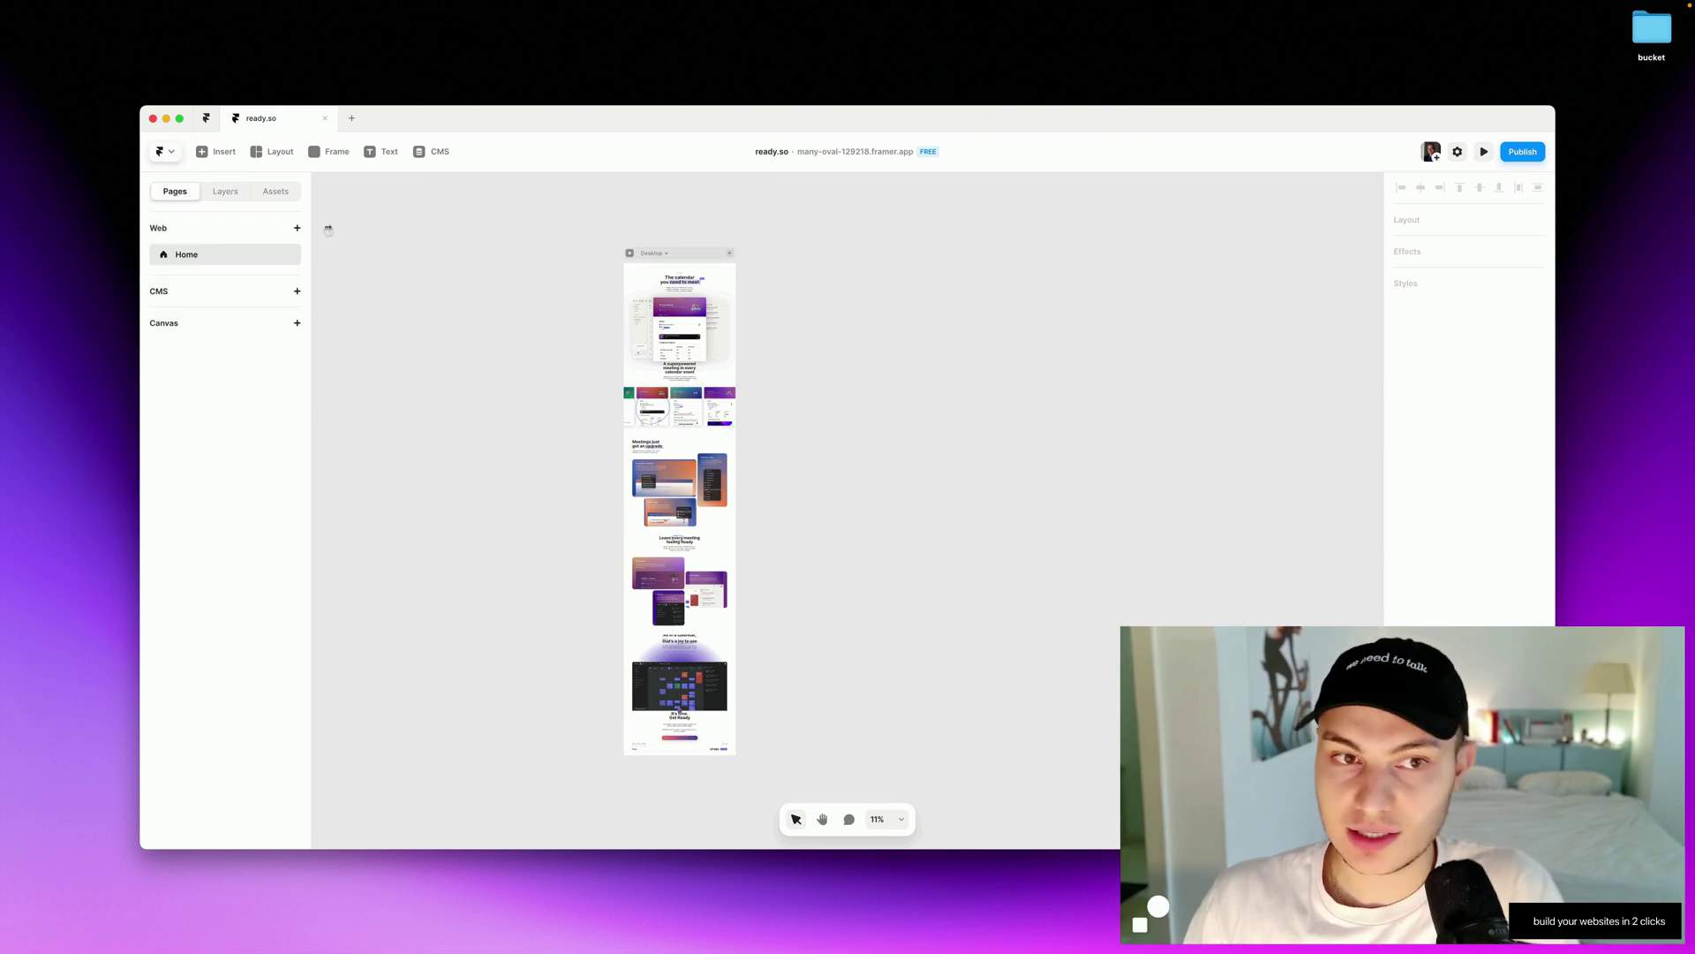
{"action": "left_click", "coordinate": [225, 193]}
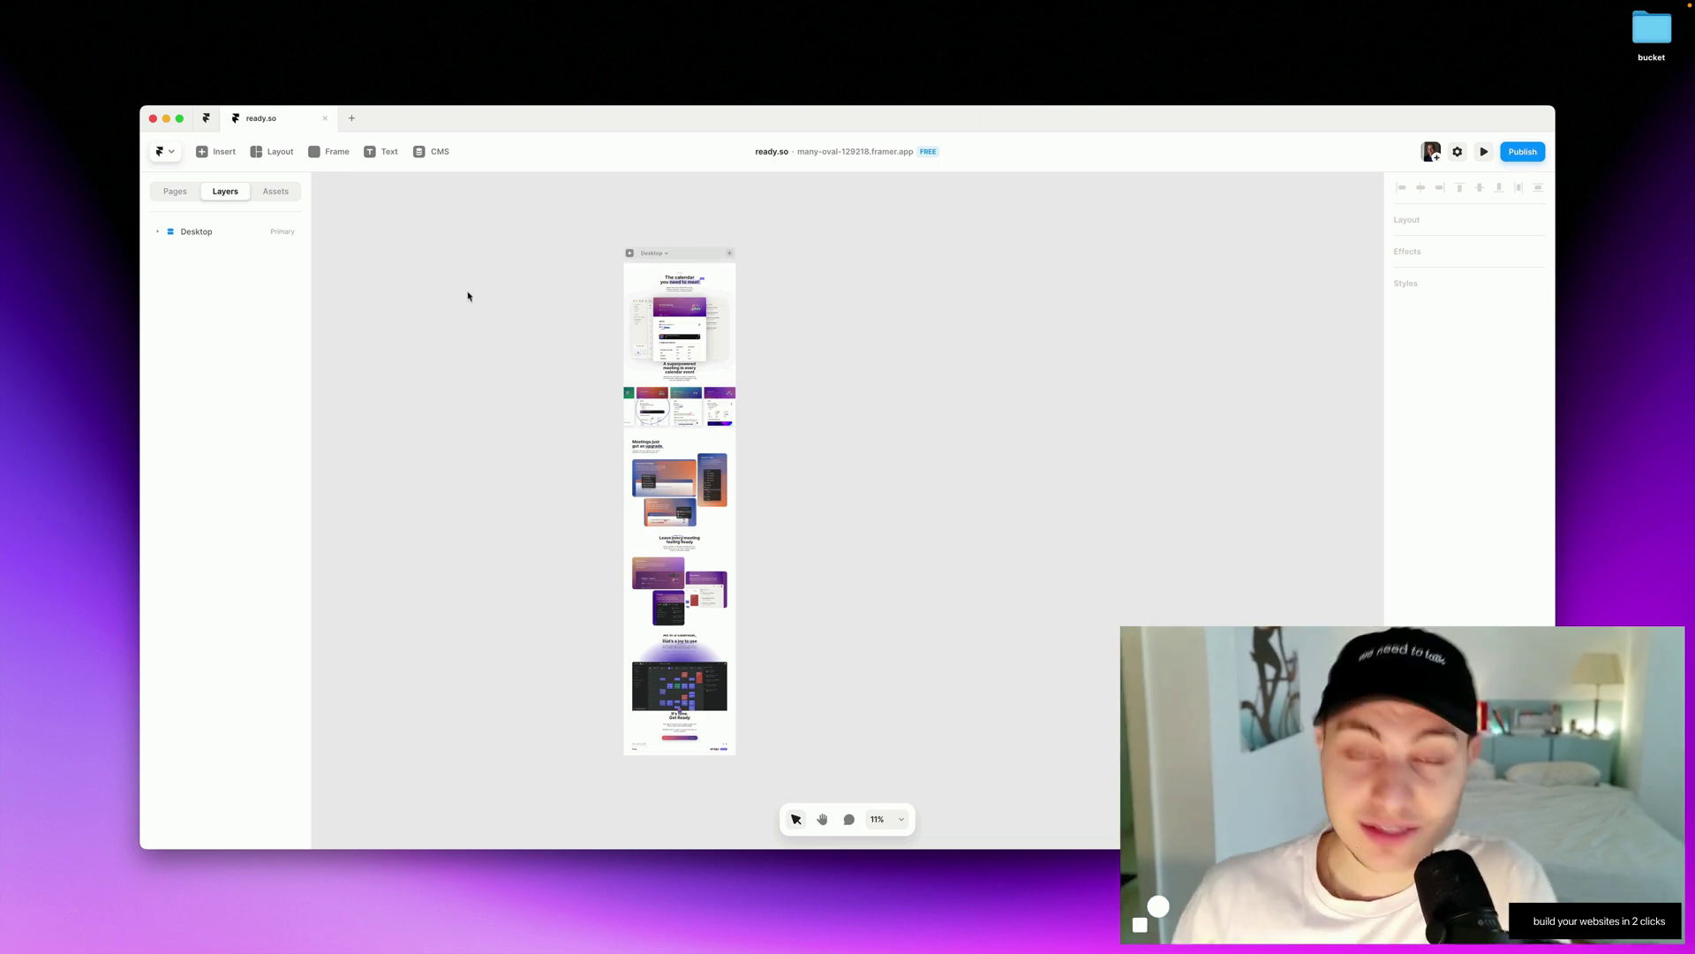
{"action": "scroll", "coordinate": [606, 297], "scroll_direction": "down", "scroll_amount": 3}
{"action": "scroll", "coordinate": [605, 296], "scroll_direction": "up", "scroll_amount": 6}
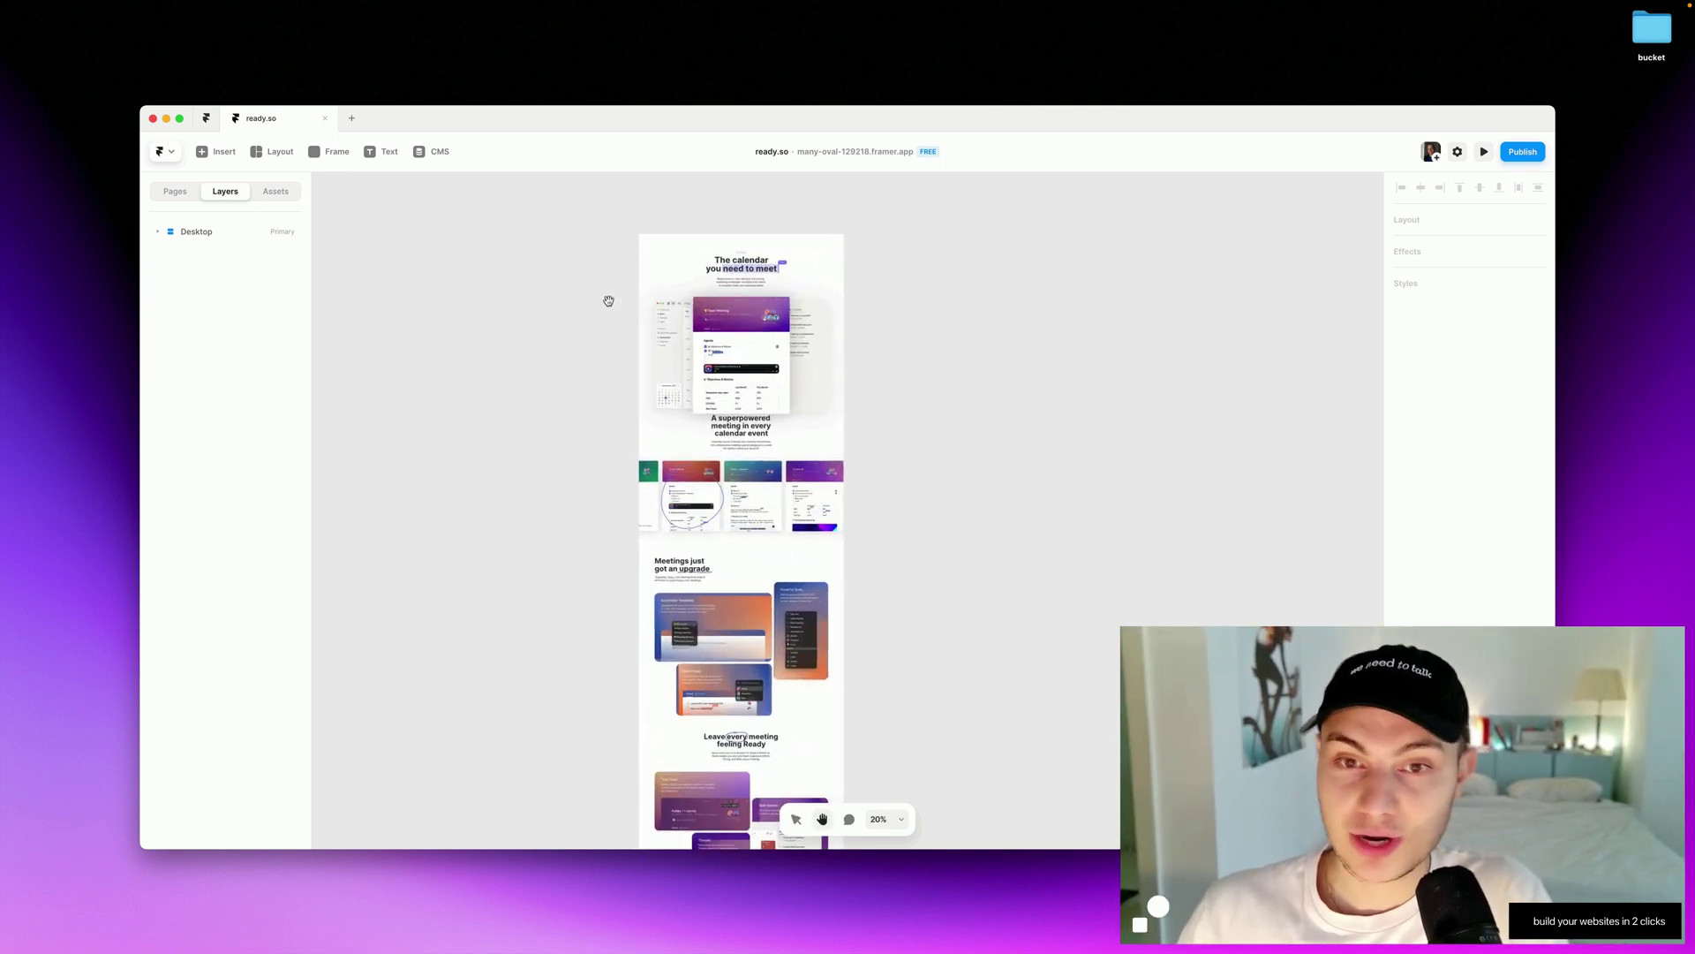
{"action": "scroll", "coordinate": [609, 301], "scroll_direction": "up", "scroll_amount": 2}
{"action": "left_click", "coordinate": [774, 196]}
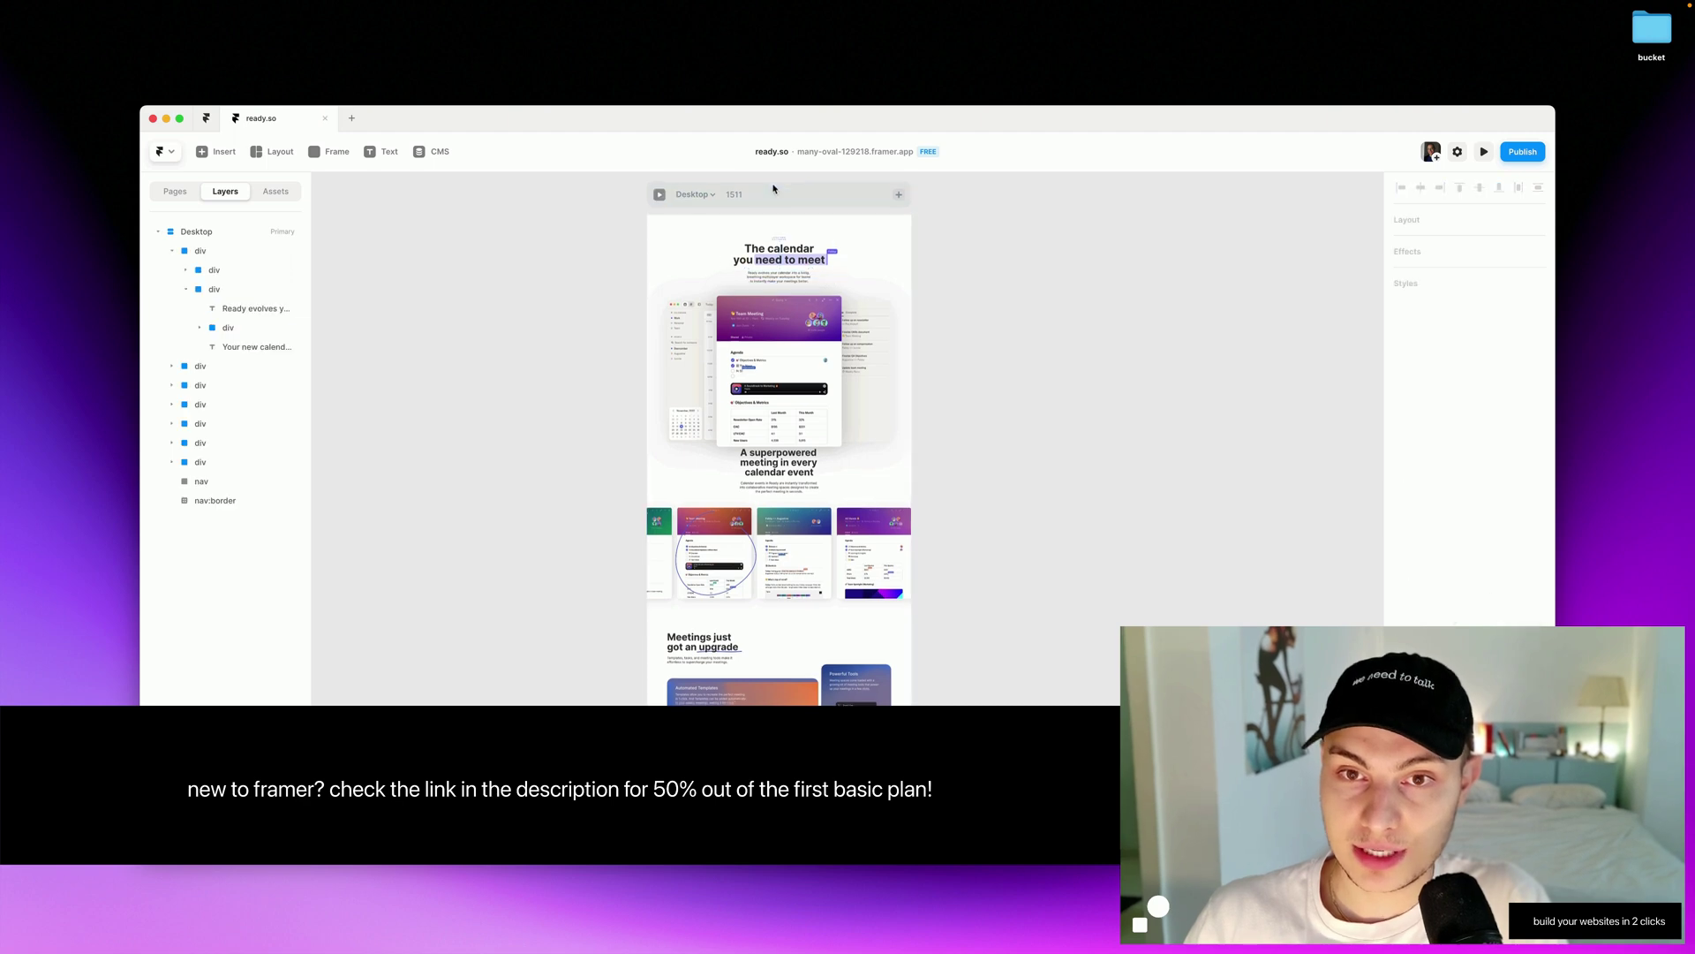
{"action": "key", "text": "Delete"}
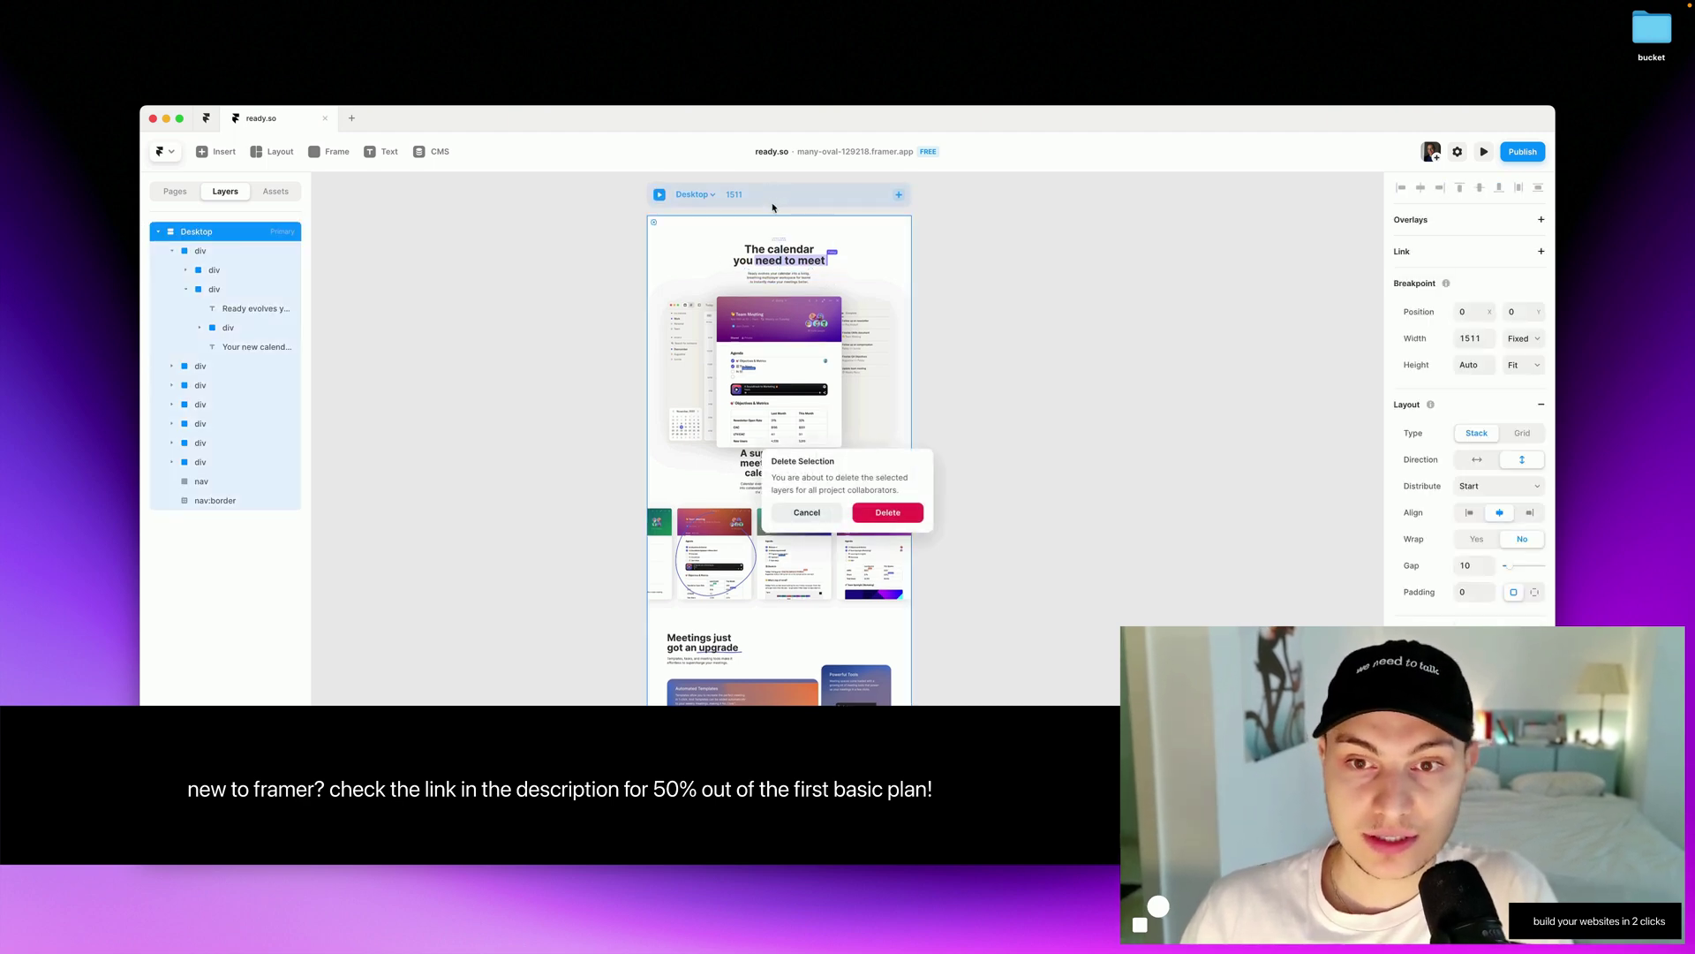
{"action": "left_click", "coordinate": [806, 512]}
{"action": "left_click", "coordinate": [530, 185]}
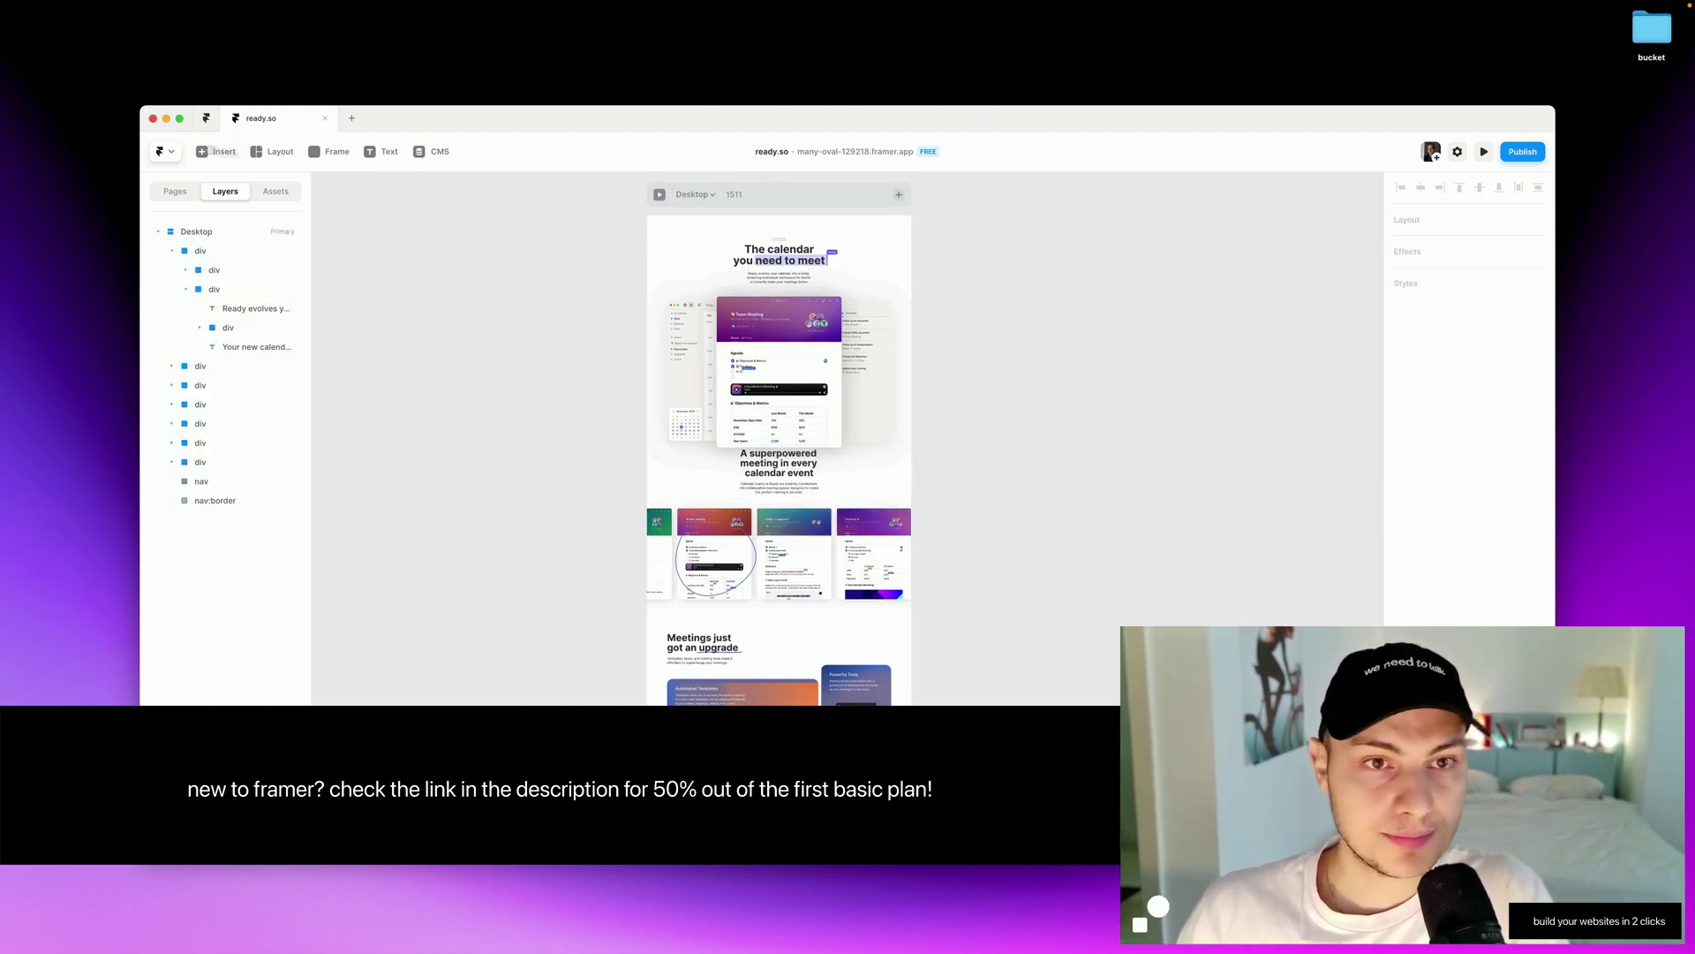
Create a new Framer project from the Blank Site template and close the ready.so project.
{"action": "left_click", "coordinate": [204, 119]}
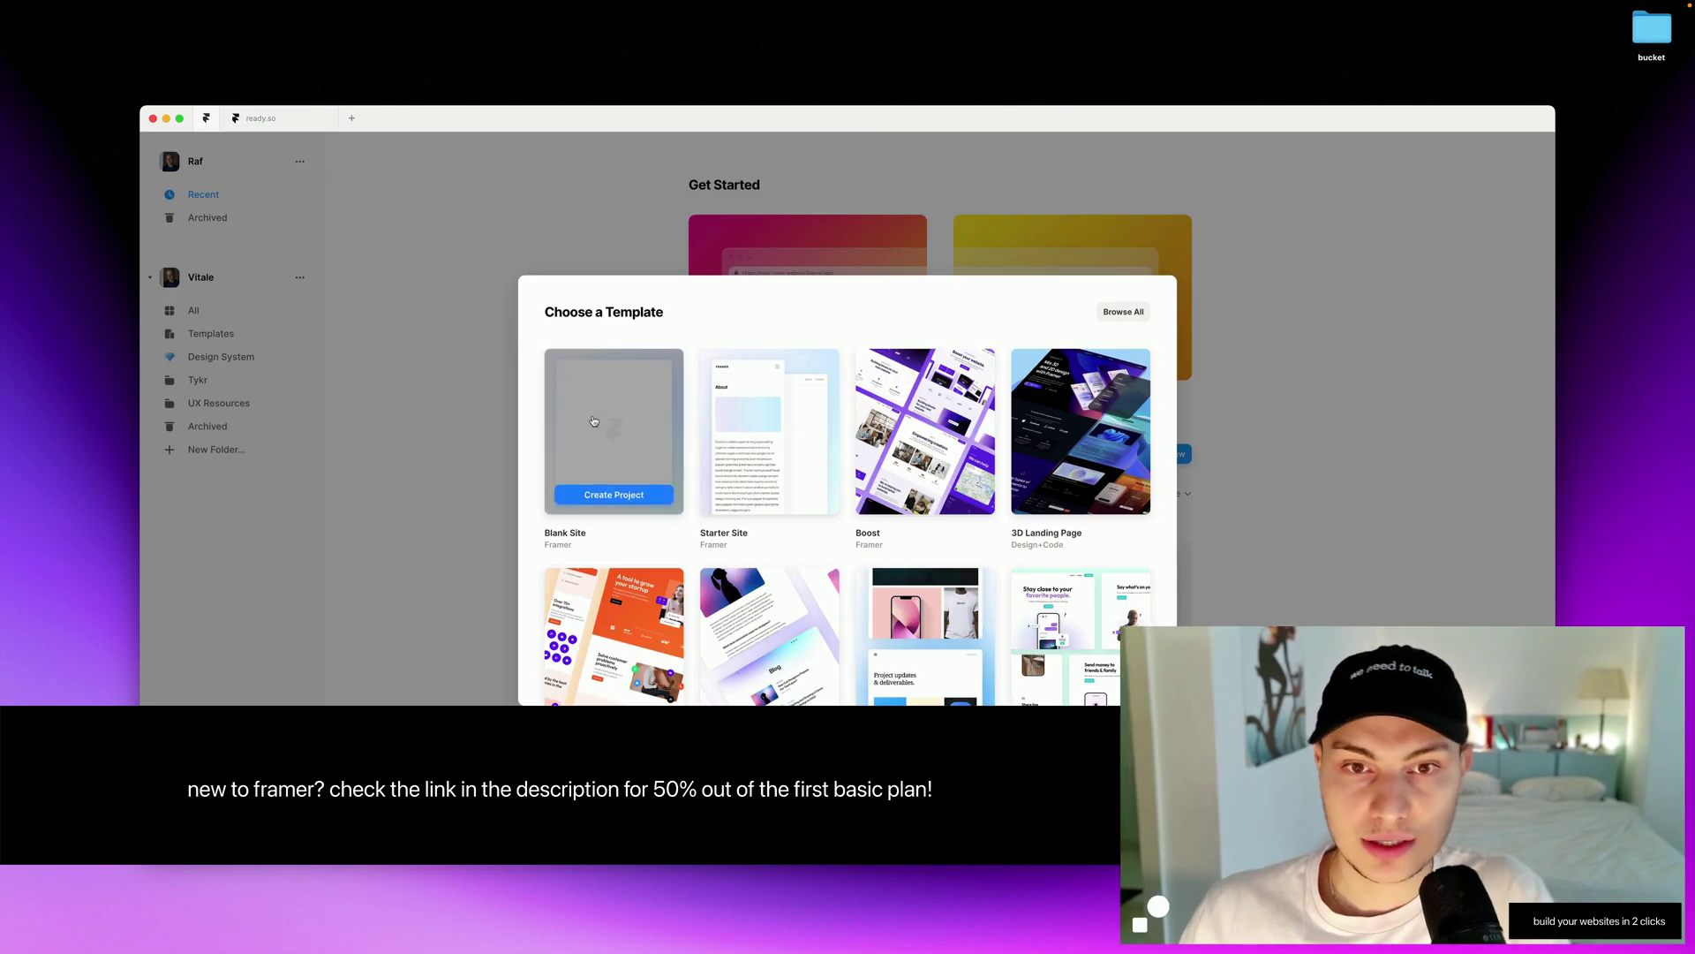
{"action": "left_click", "coordinate": [583, 491]}
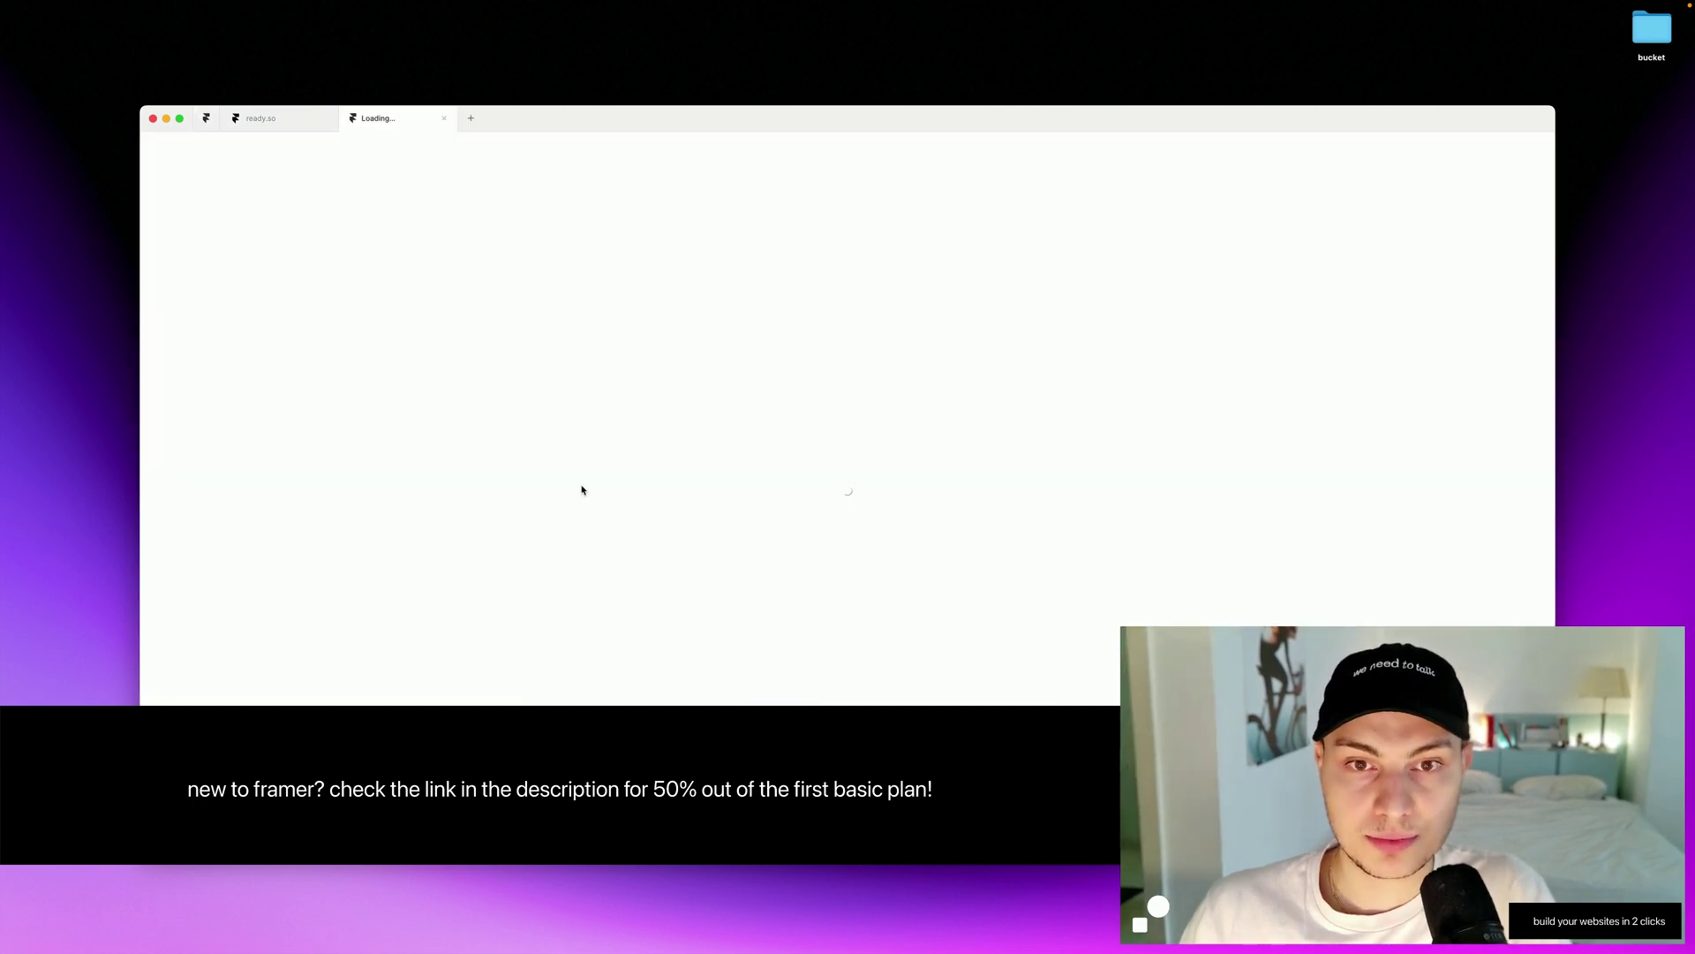
{"action": "left_click", "coordinate": [324, 118]}
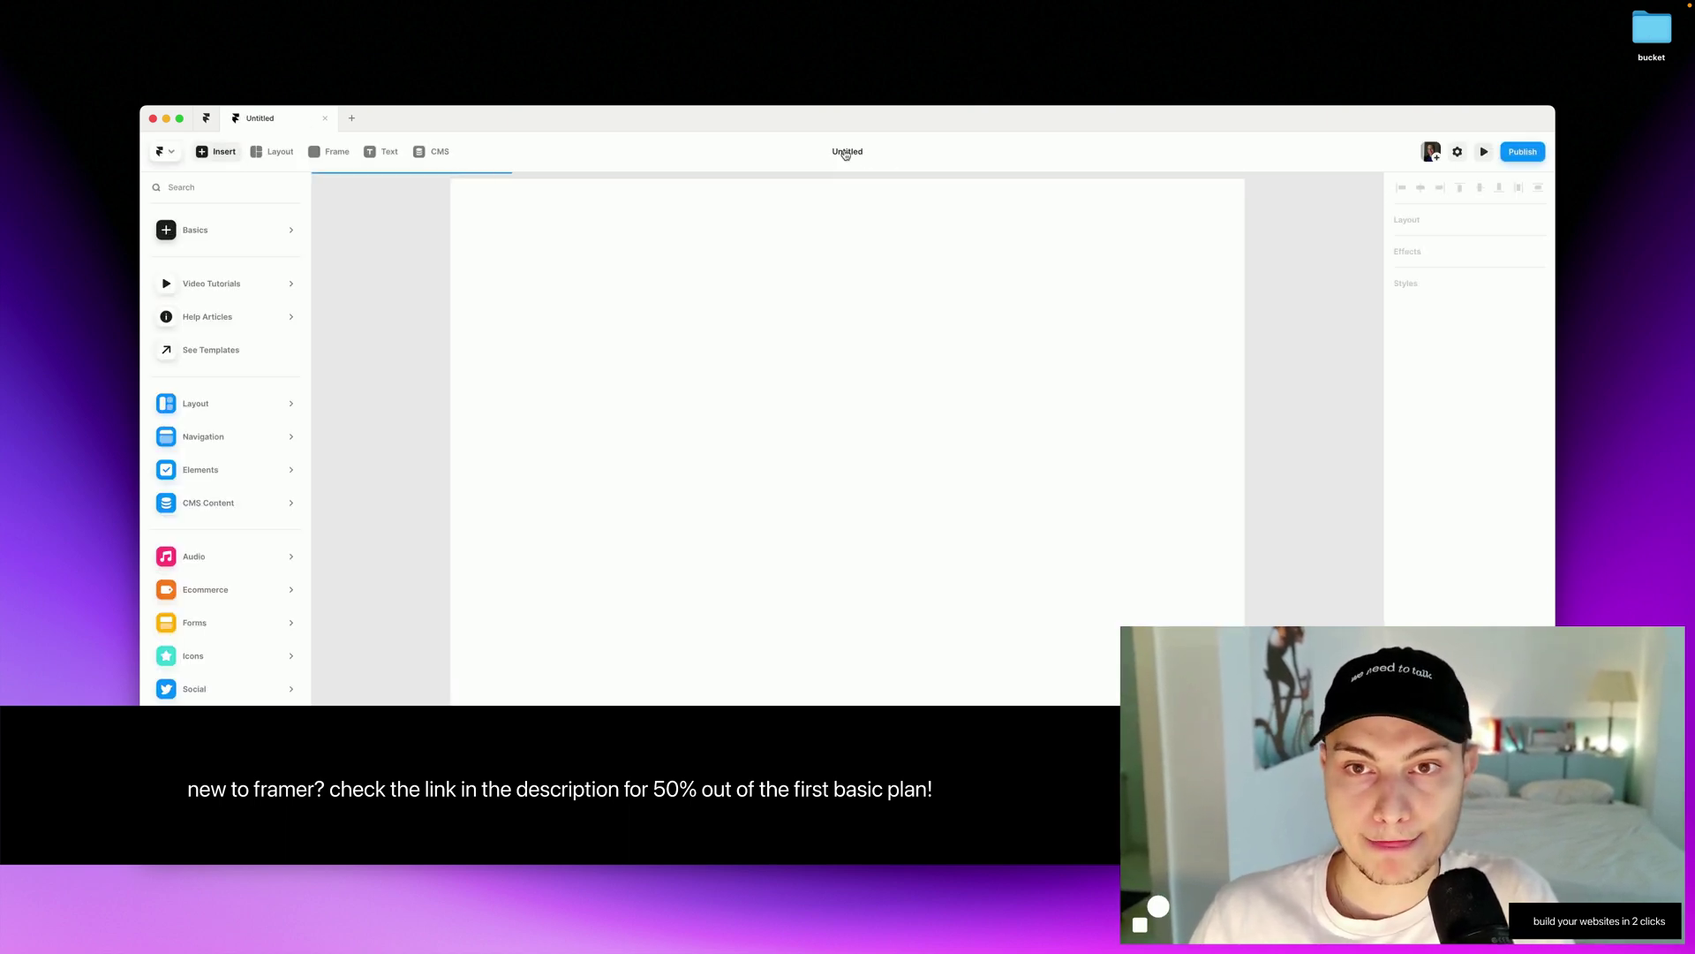
Rename the untitled Framer project as trycoffee.co.
{"action": "left_click", "coordinate": [845, 151]}
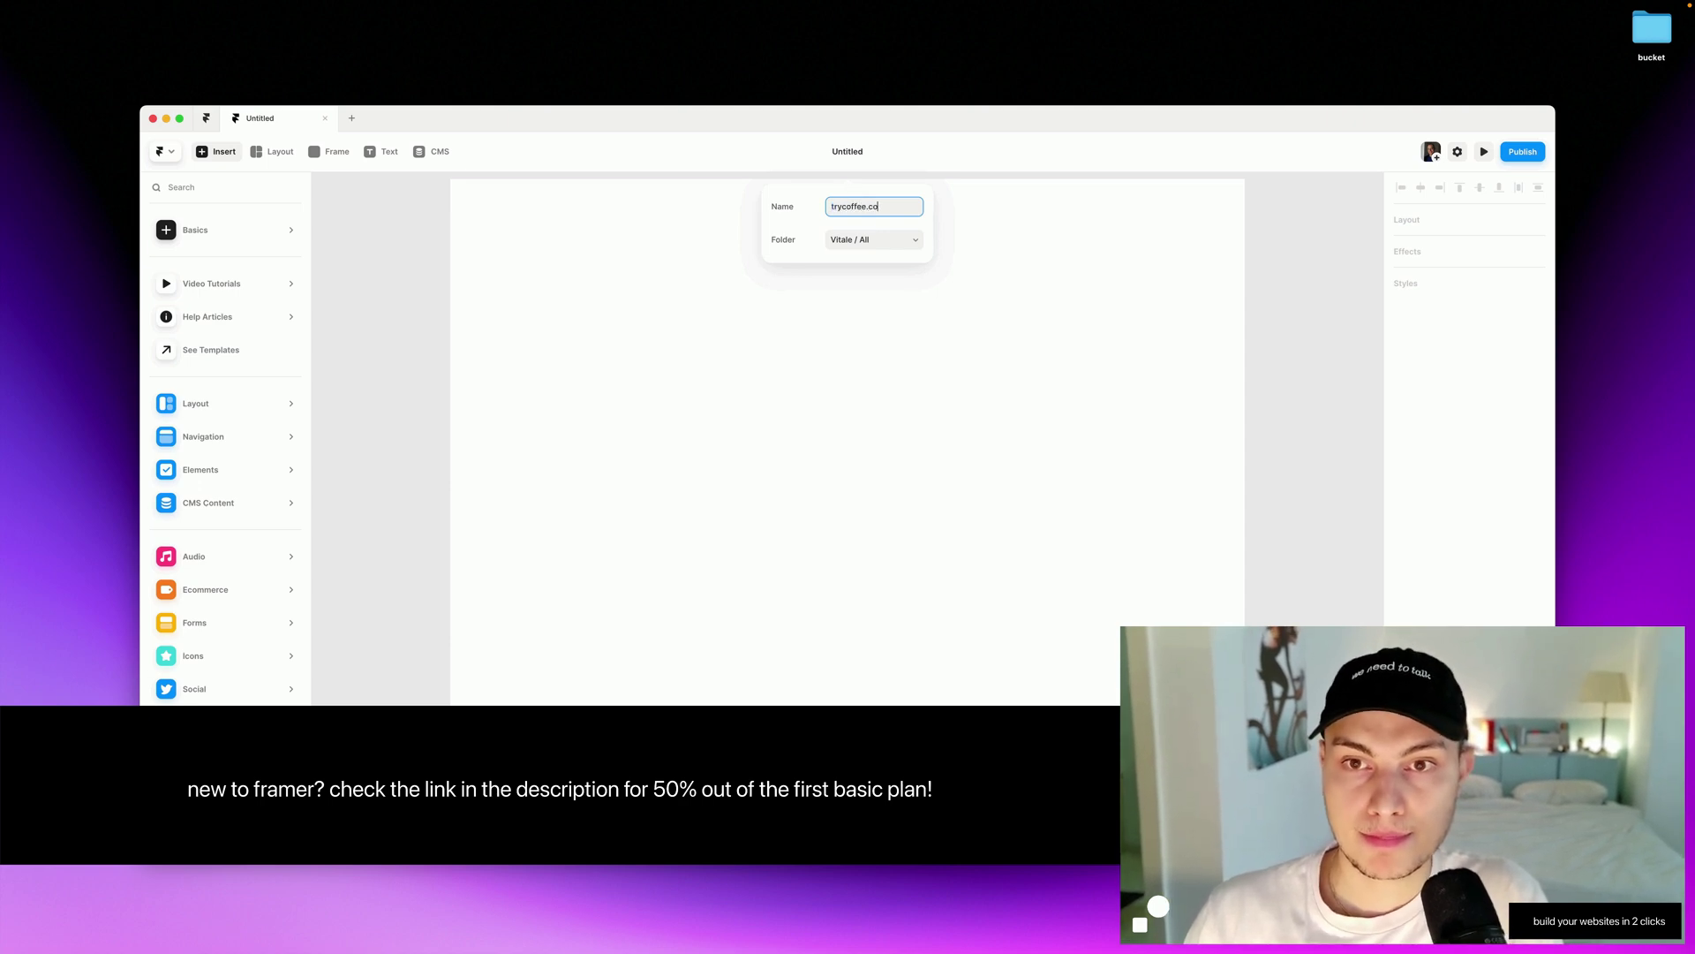
{"action": "key", "text": "ctrl+Left"}
{"action": "key", "text": "ctrl+Right"}
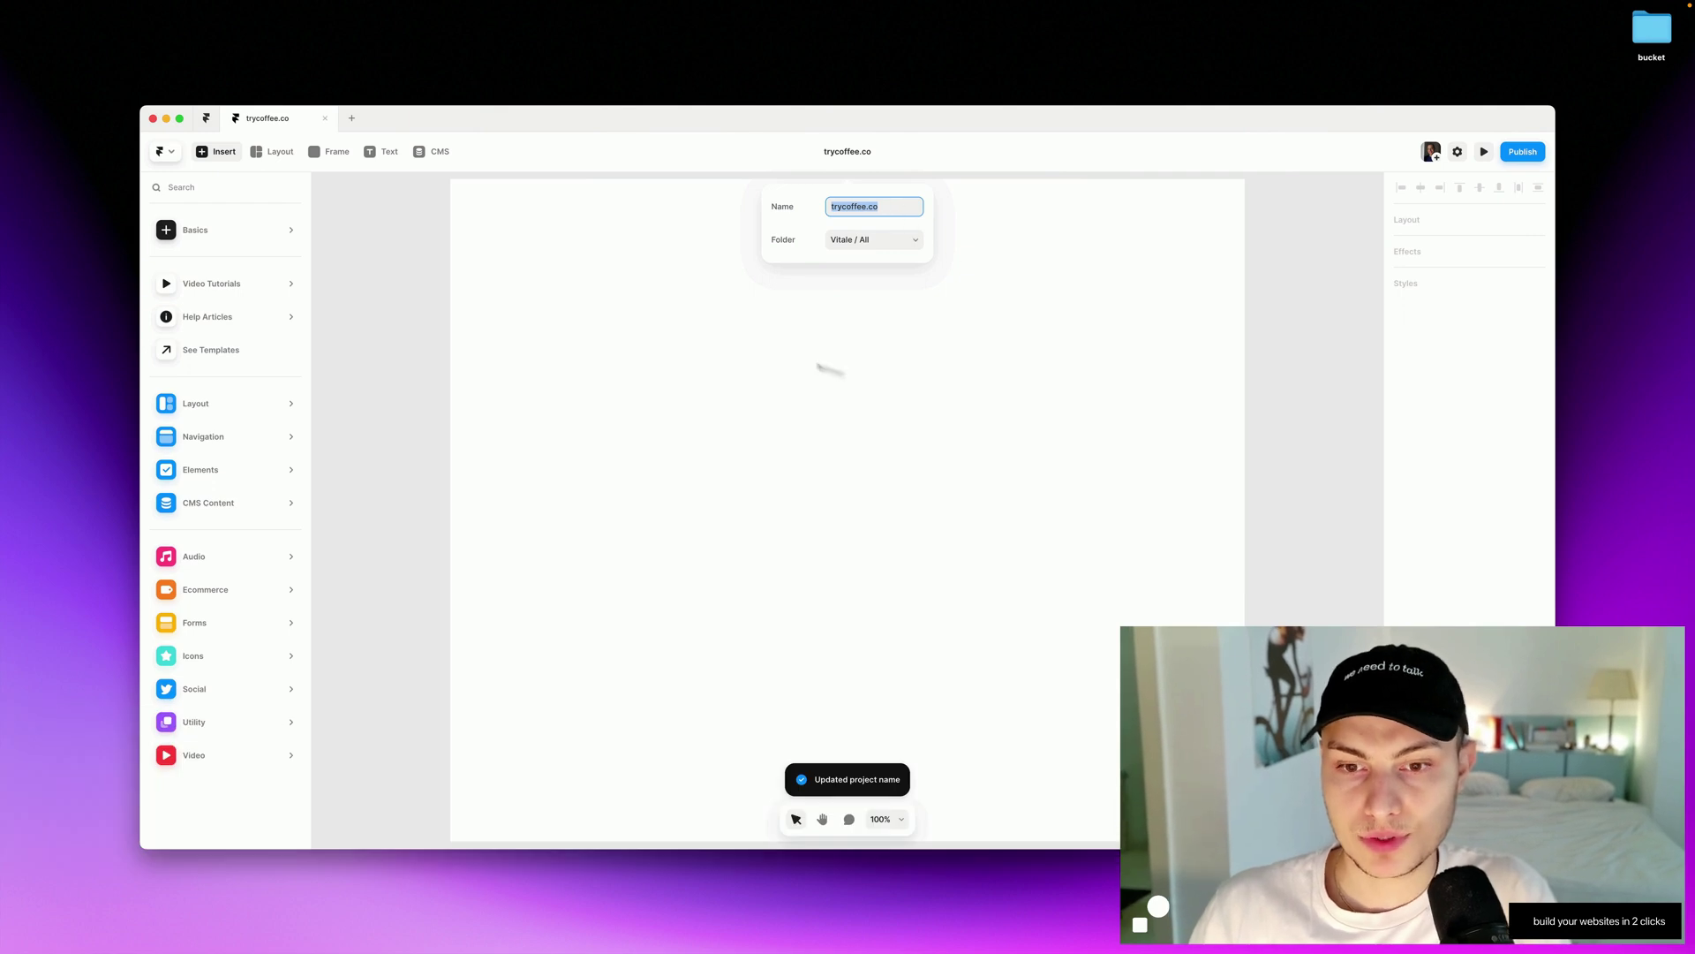
Add a Phone breakpoint beside the Desktop breakpoint.
{"action": "left_click", "coordinate": [915, 272]}
{"action": "scroll", "coordinate": [915, 271], "scroll_direction": "down", "scroll_amount": 4}
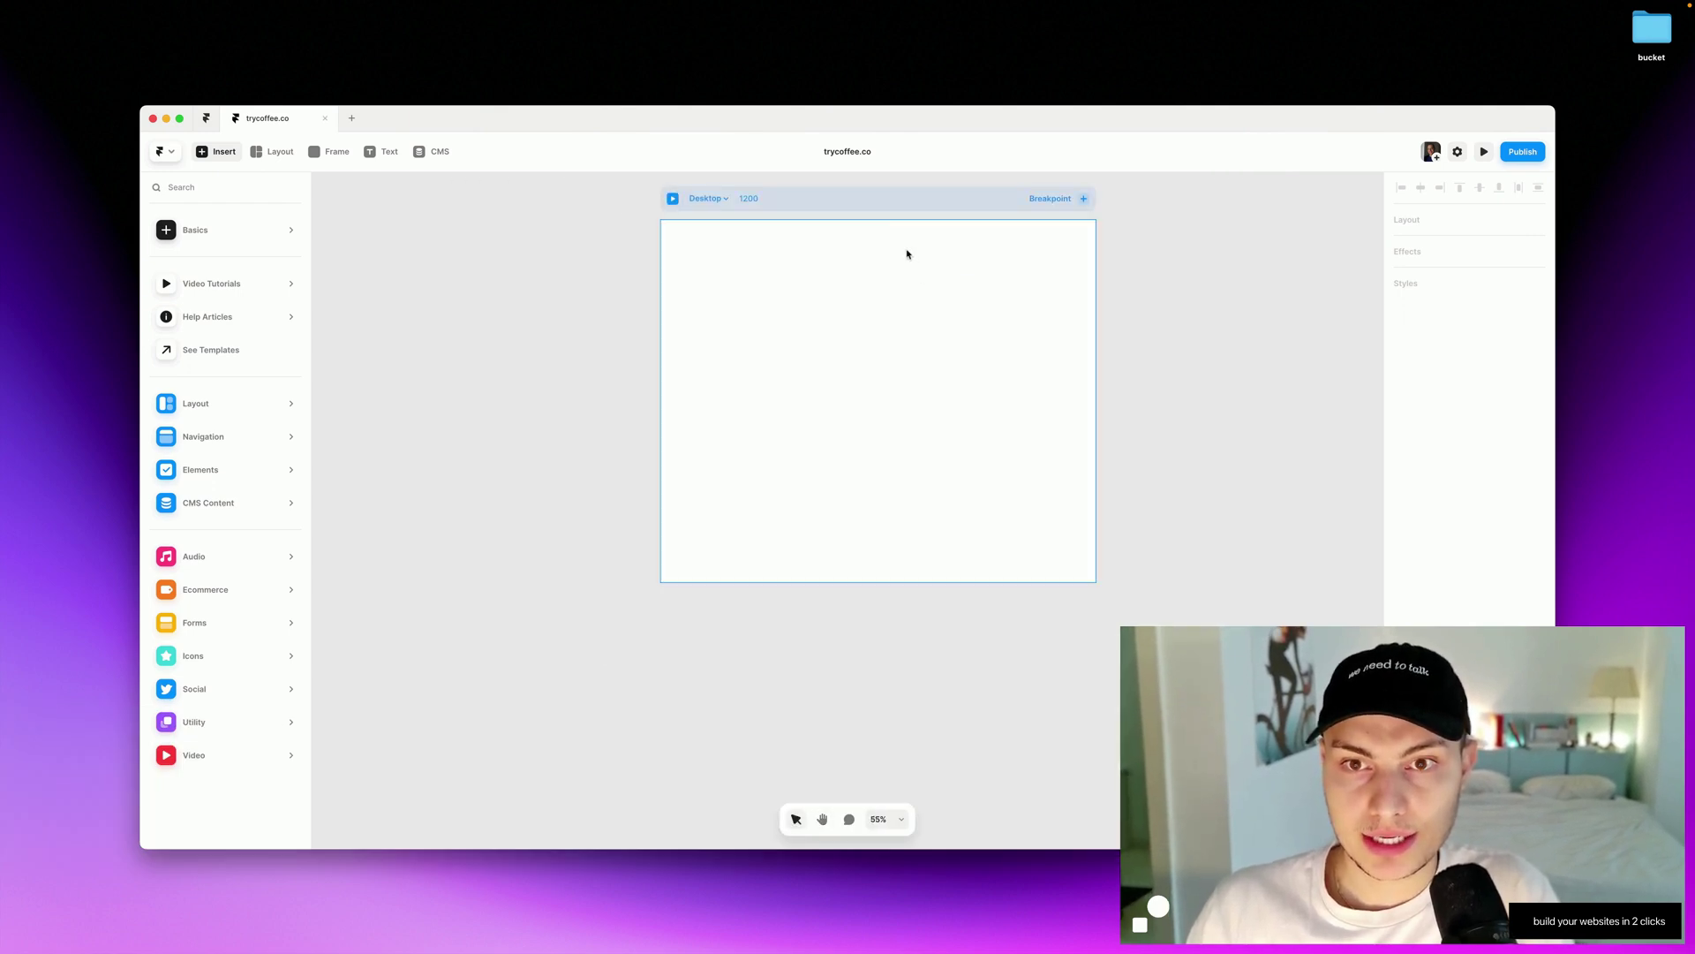
{"action": "scroll", "coordinate": [685, 318], "scroll_direction": "right", "scroll_amount": 4}
{"action": "scroll", "coordinate": [685, 318], "scroll_direction": "up", "scroll_amount": 2}
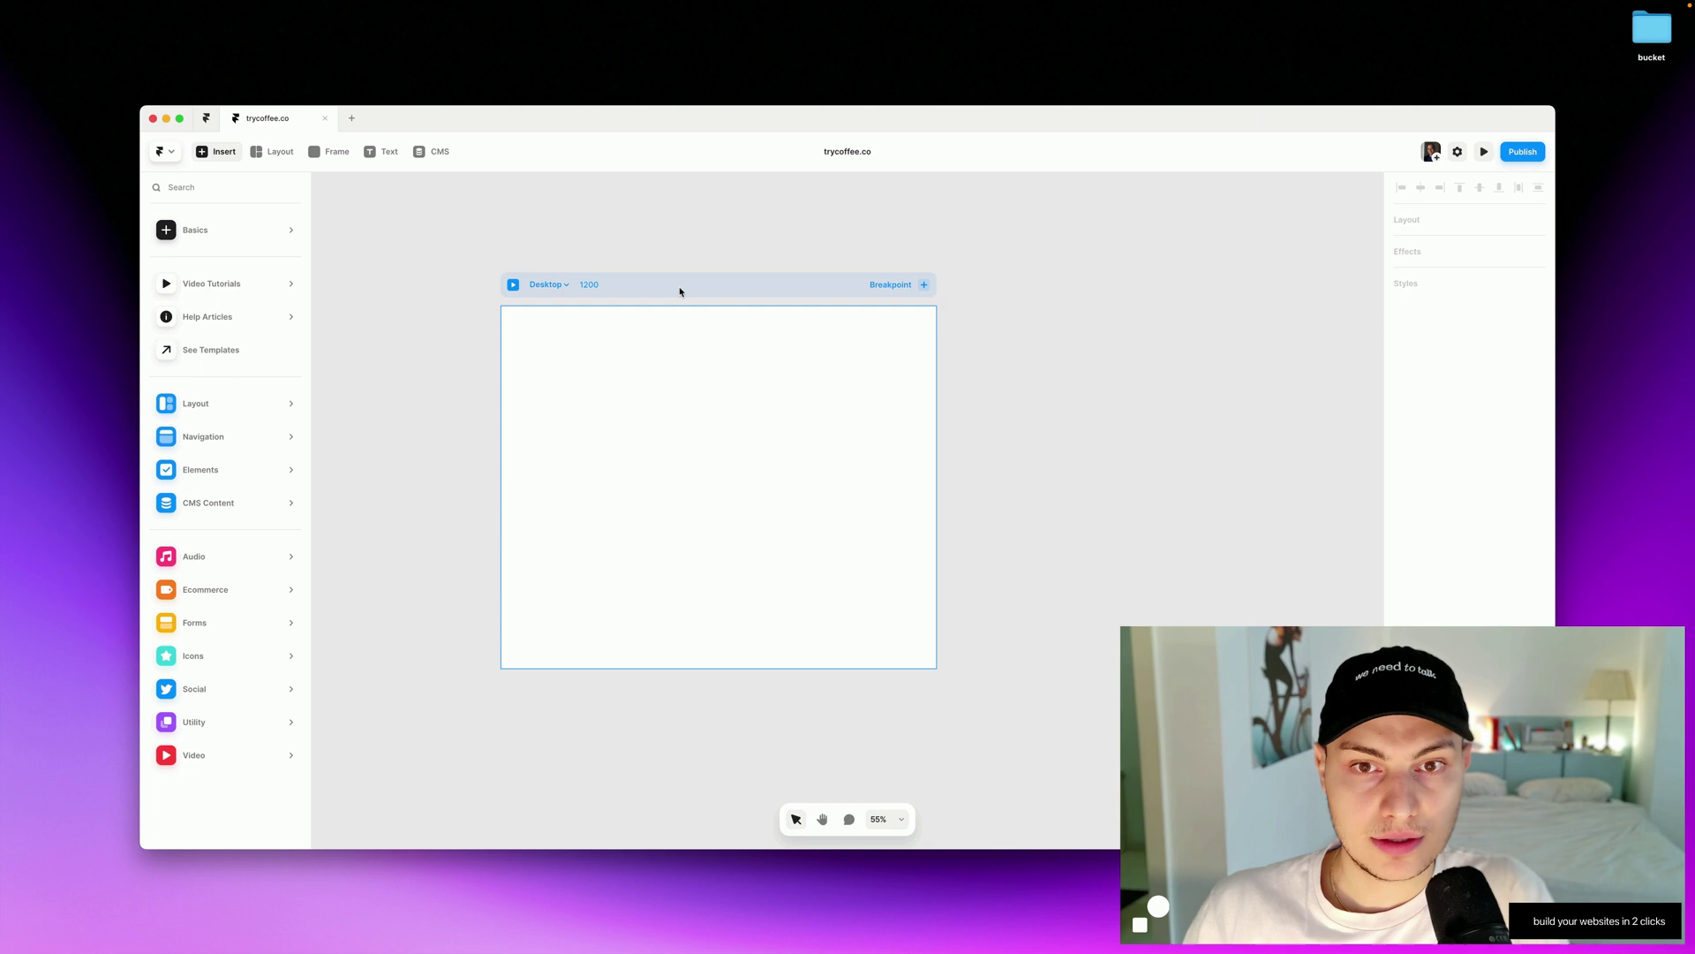
{"action": "key", "text": "Escape"}
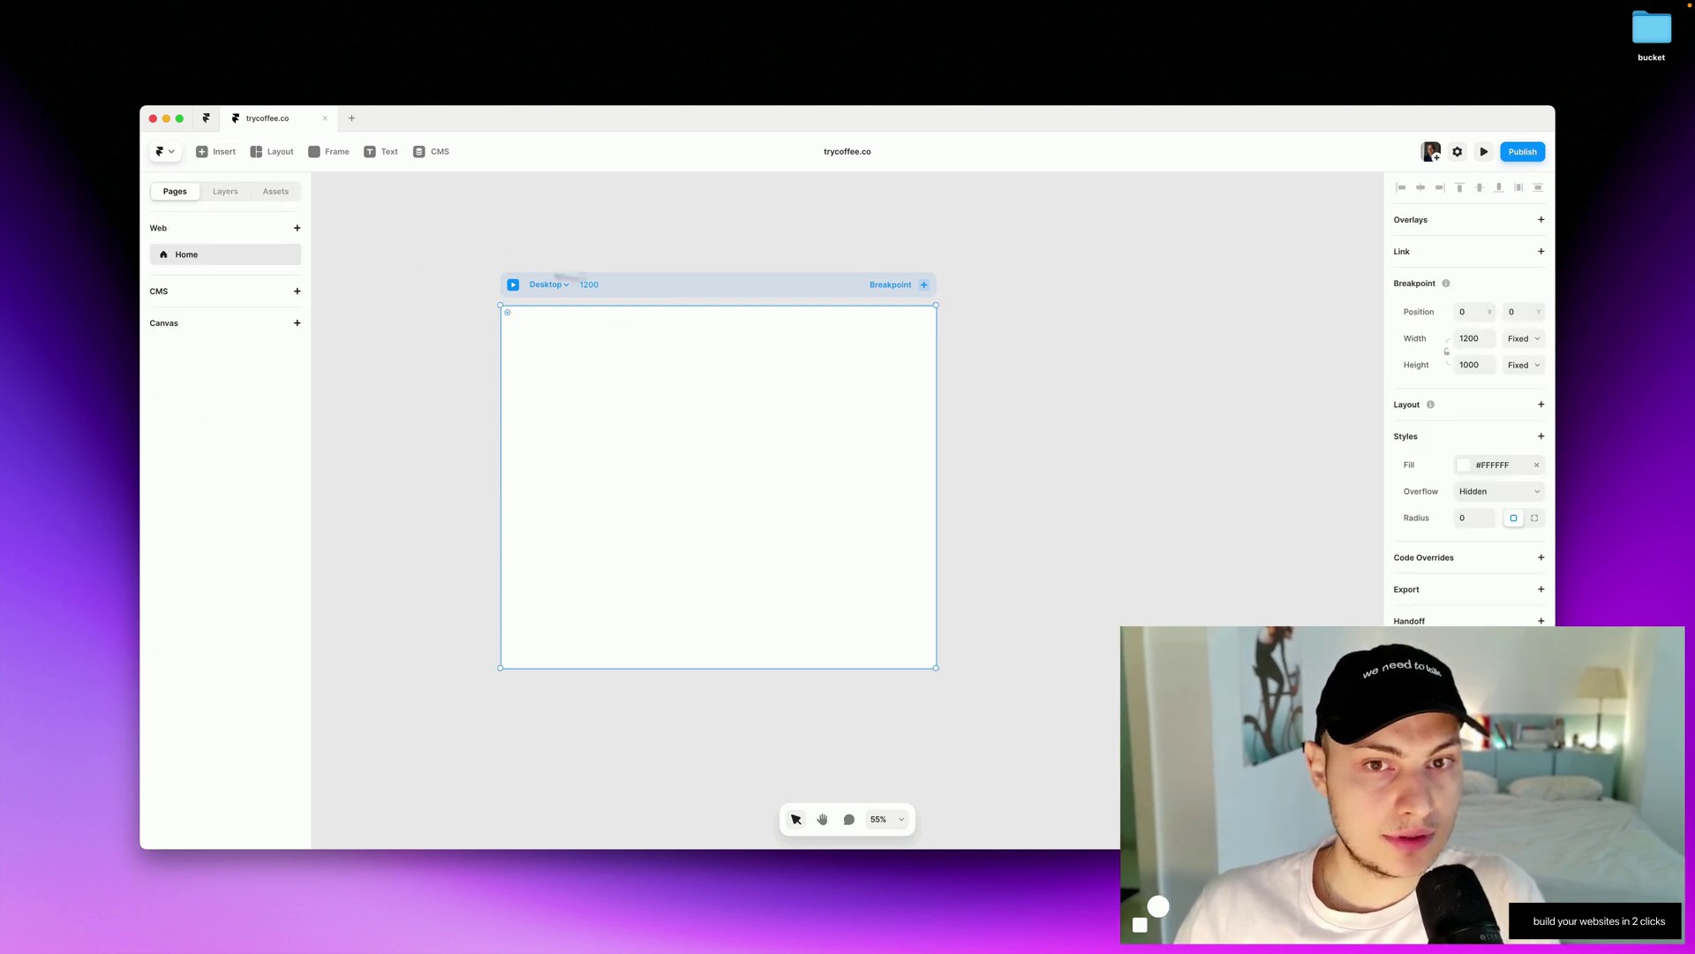
{"action": "left_click", "coordinate": [924, 285]}
{"action": "left_click", "coordinate": [913, 331]}
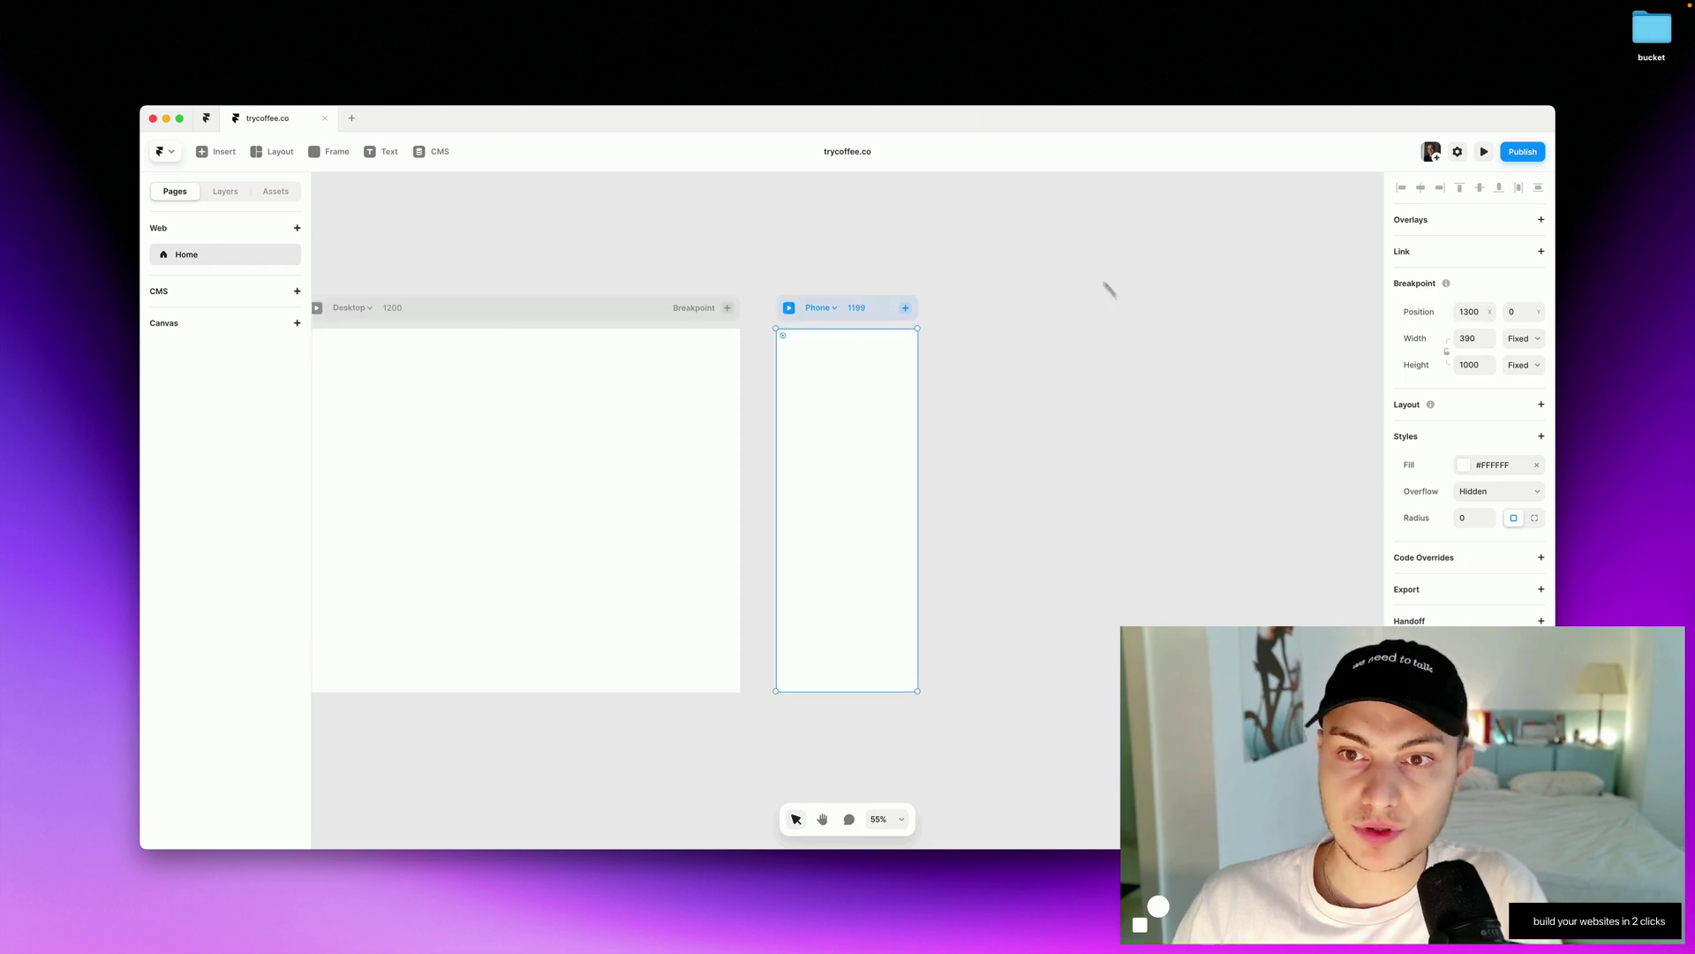
{"action": "scroll", "coordinate": [904, 244], "scroll_direction": "left", "scroll_amount": 3}
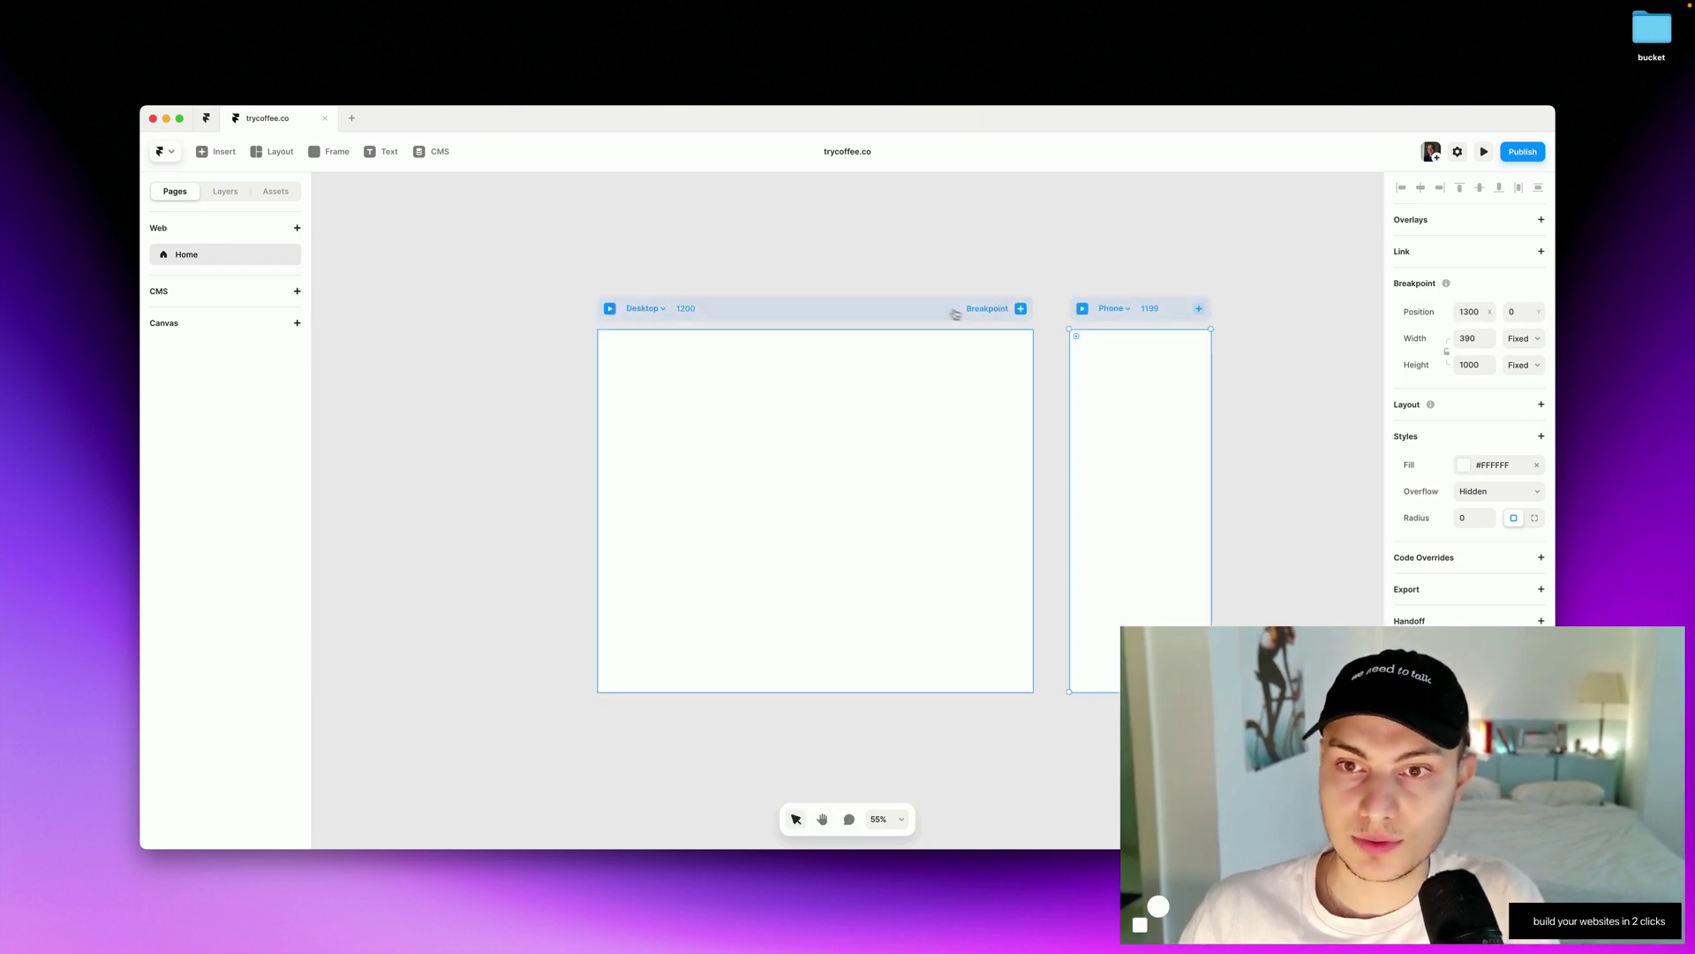
Paste the copied trycoffee.co design into the Desktop breakpoint.
{"action": "left_click", "coordinate": [939, 309]}
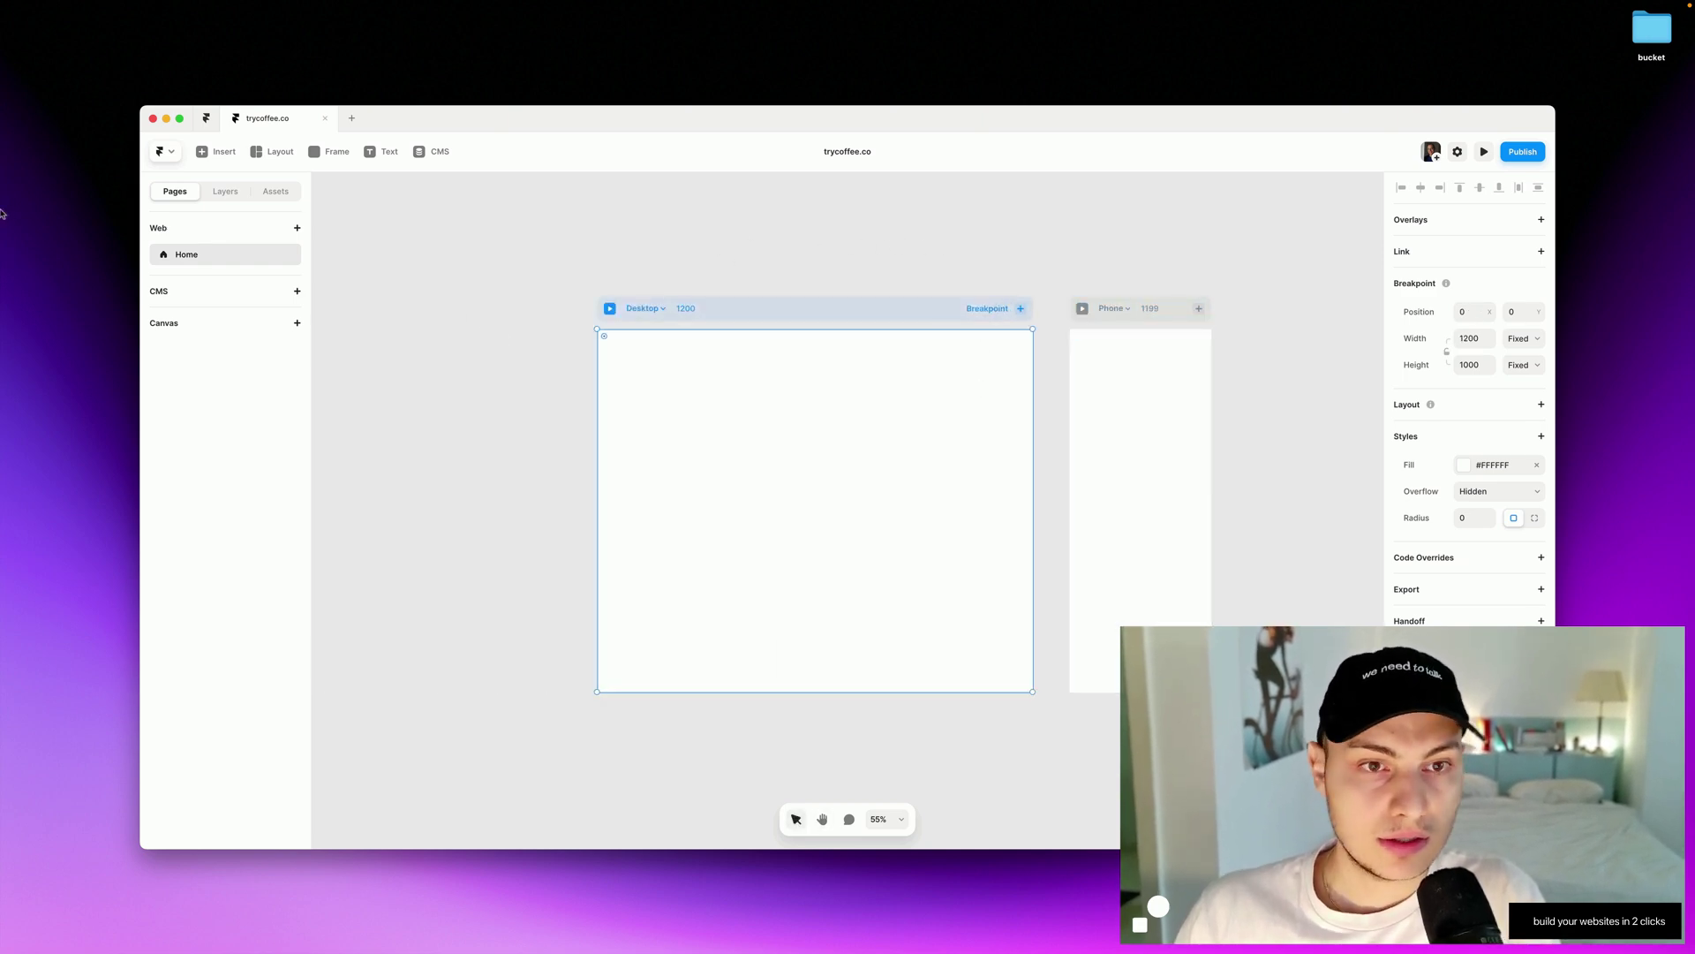
{"action": "left_click", "coordinate": [220, 192]}
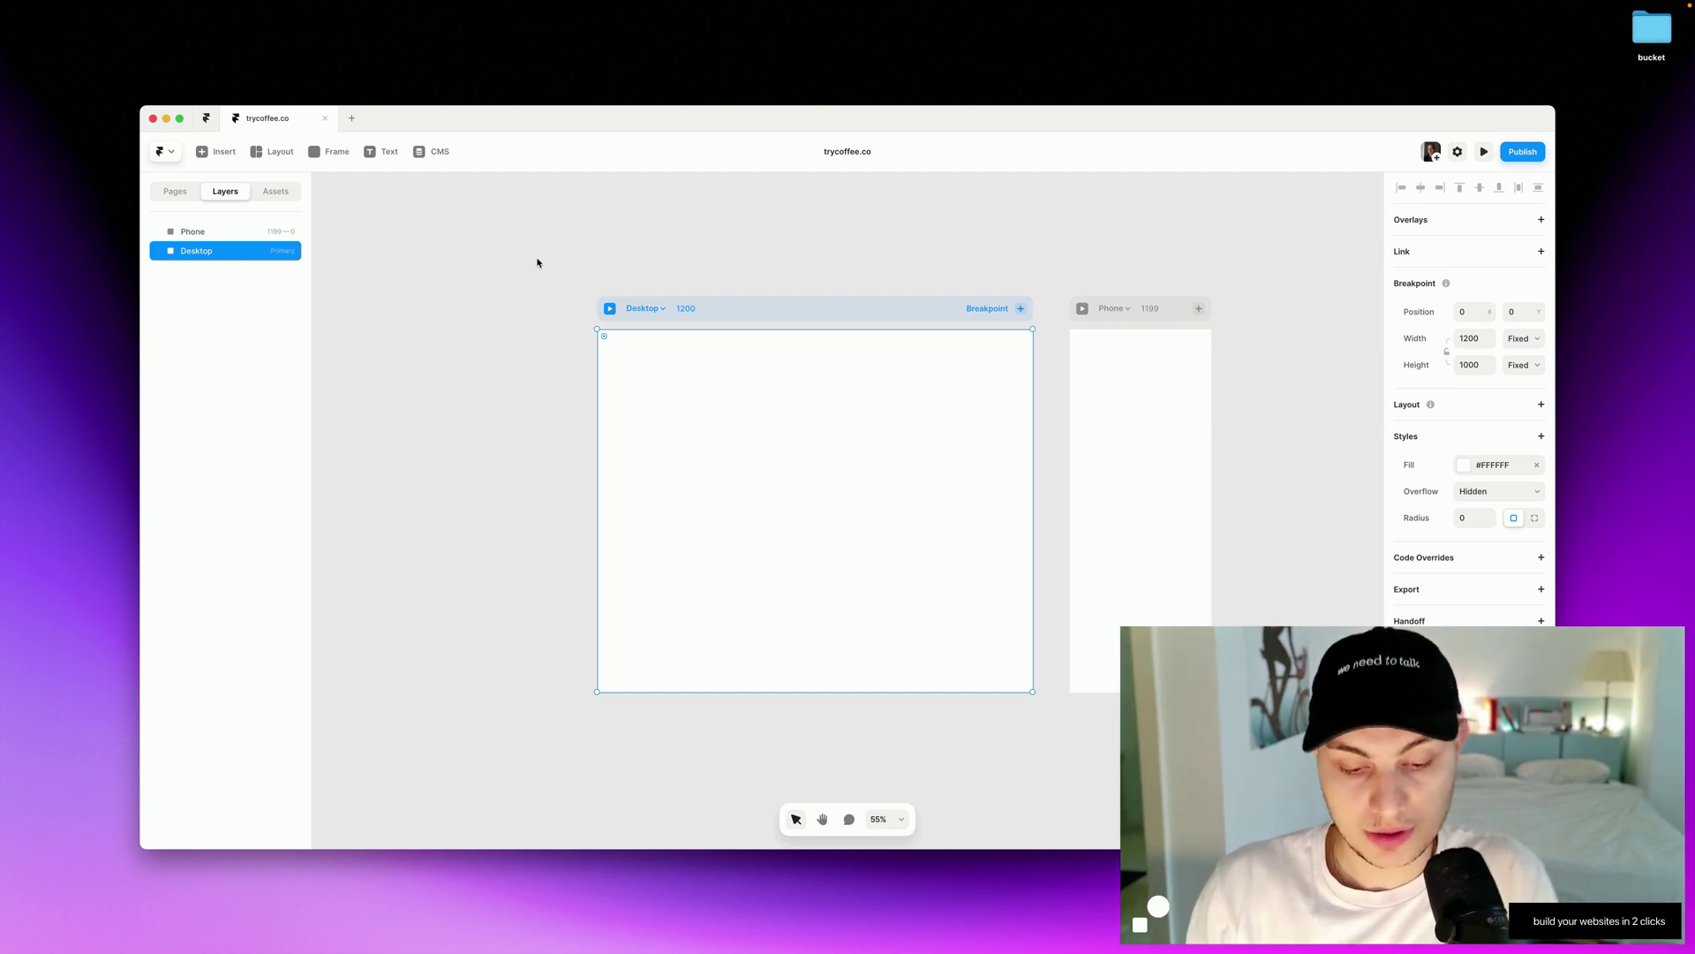
{"action": "key", "text": "super+v"}
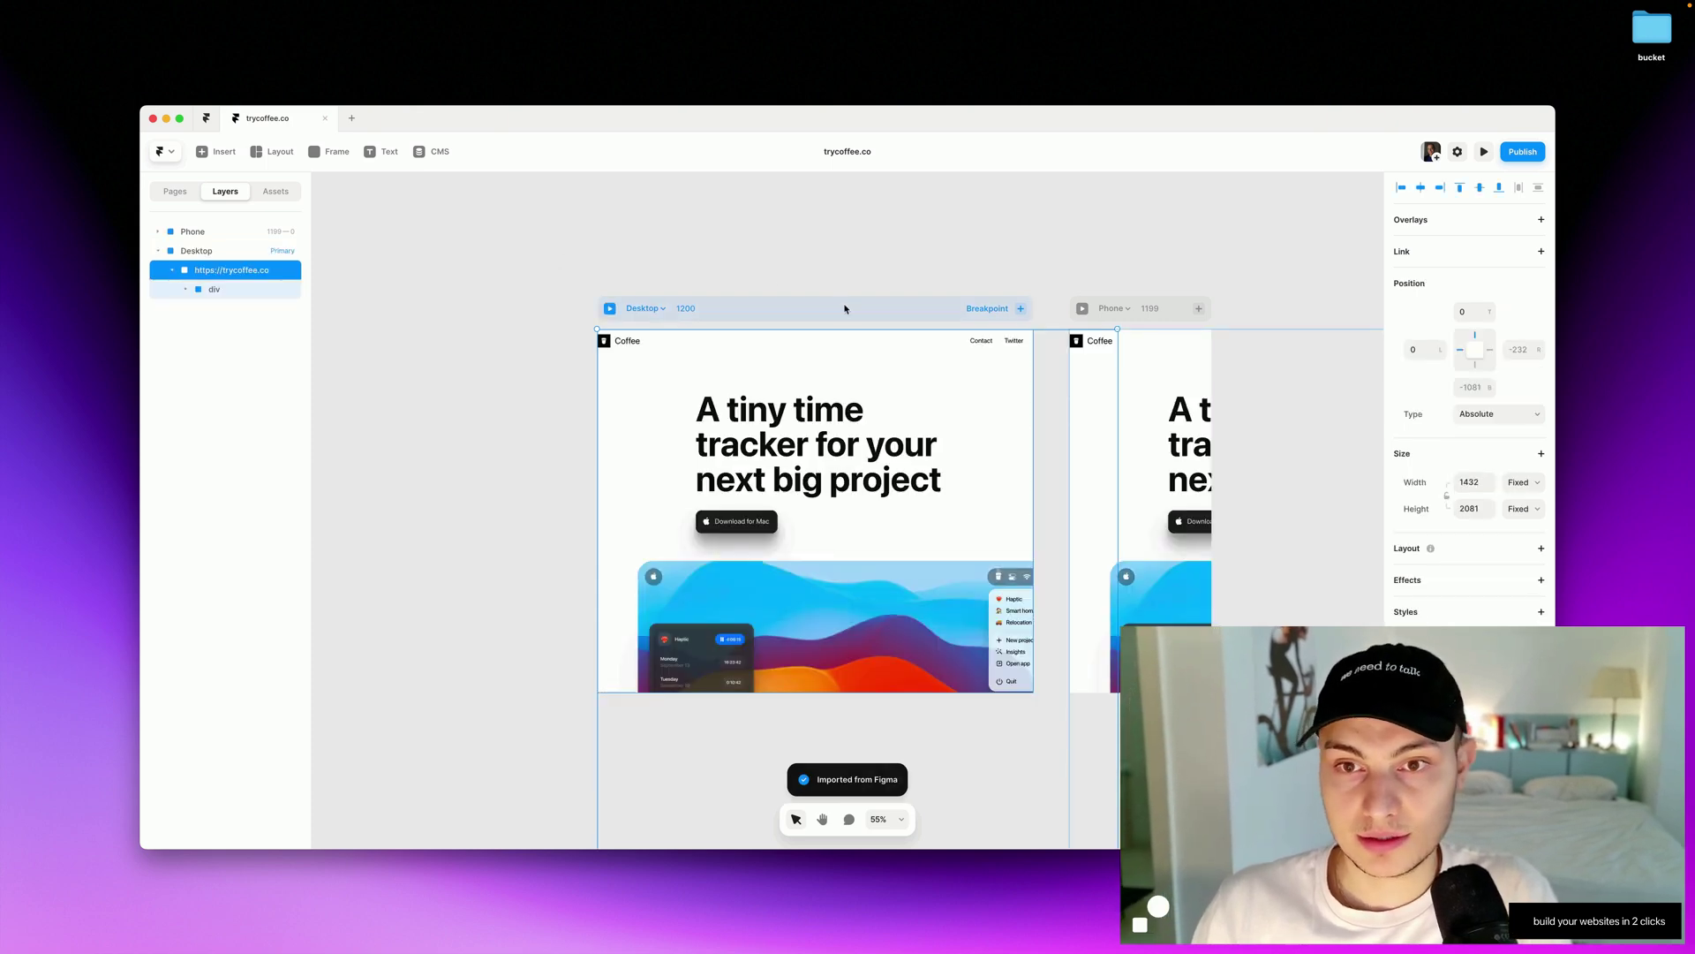
Move the Desktop breakpoint away from the Phone breakpoint and widen it to about 1494.
{"action": "left_click_drag", "start_coordinate": [845, 309], "coordinate": [703, 284]}
{"action": "scroll", "coordinate": [683, 214], "scroll_direction": "right", "scroll_amount": 1}
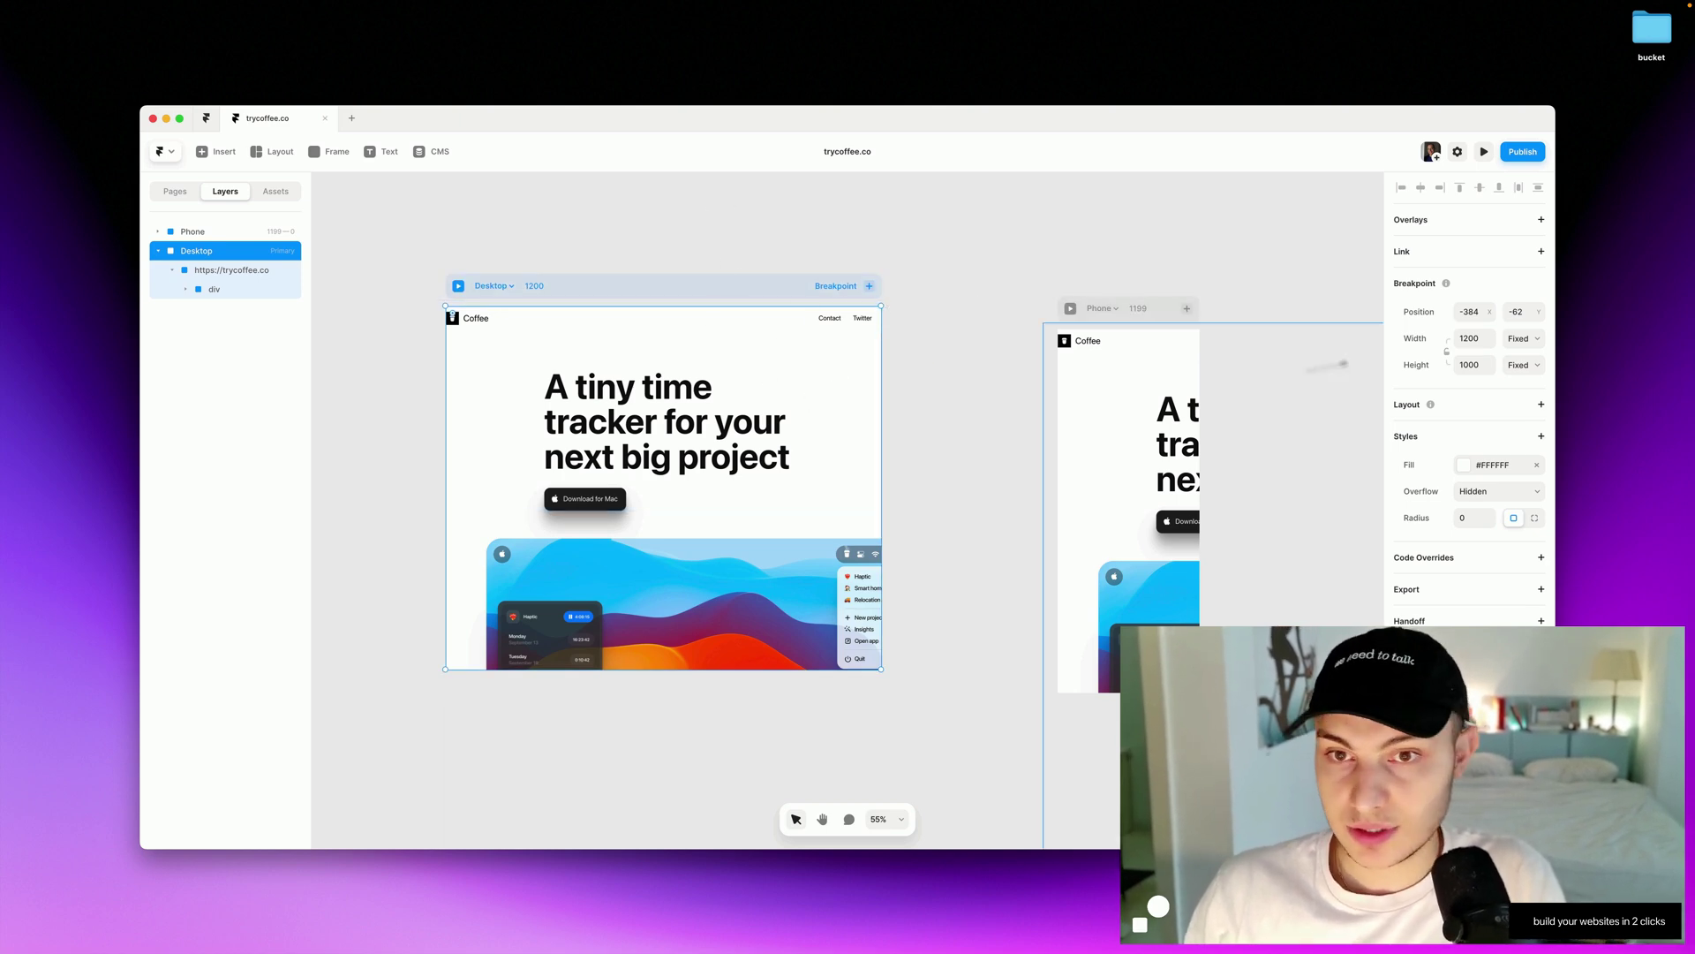
{"action": "left_click", "coordinate": [1512, 339]}
{"action": "left_click", "coordinate": [1512, 341]}
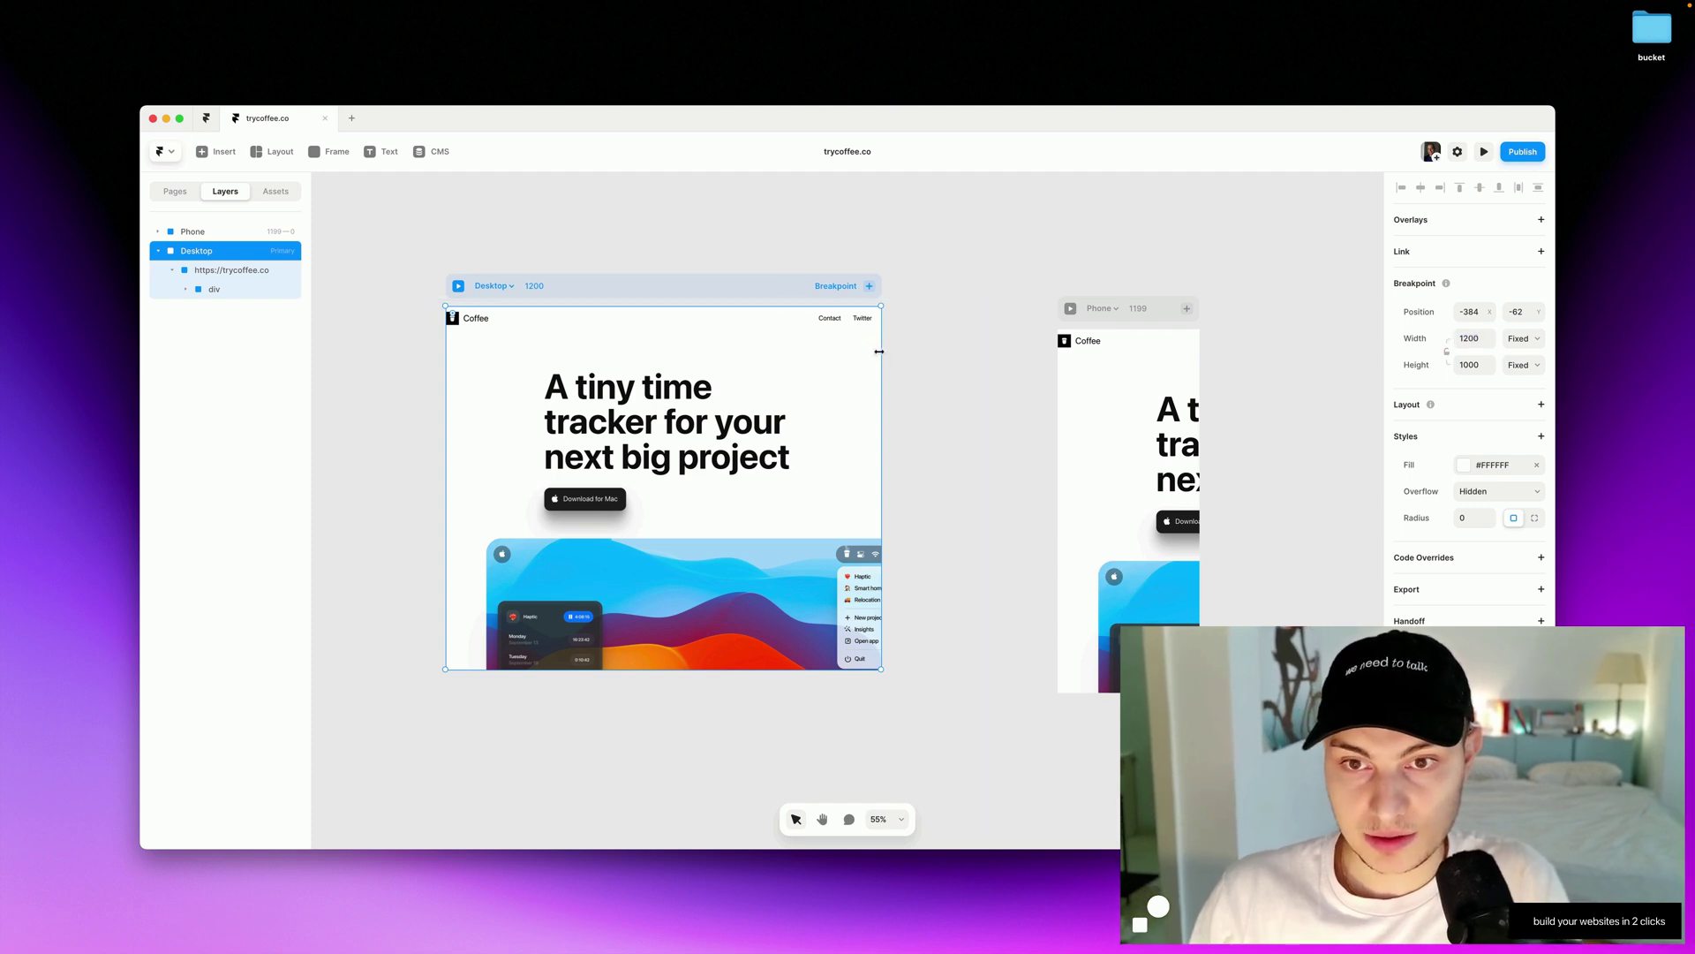
{"action": "left_click_drag", "start_coordinate": [882, 352], "coordinate": [988, 351]}
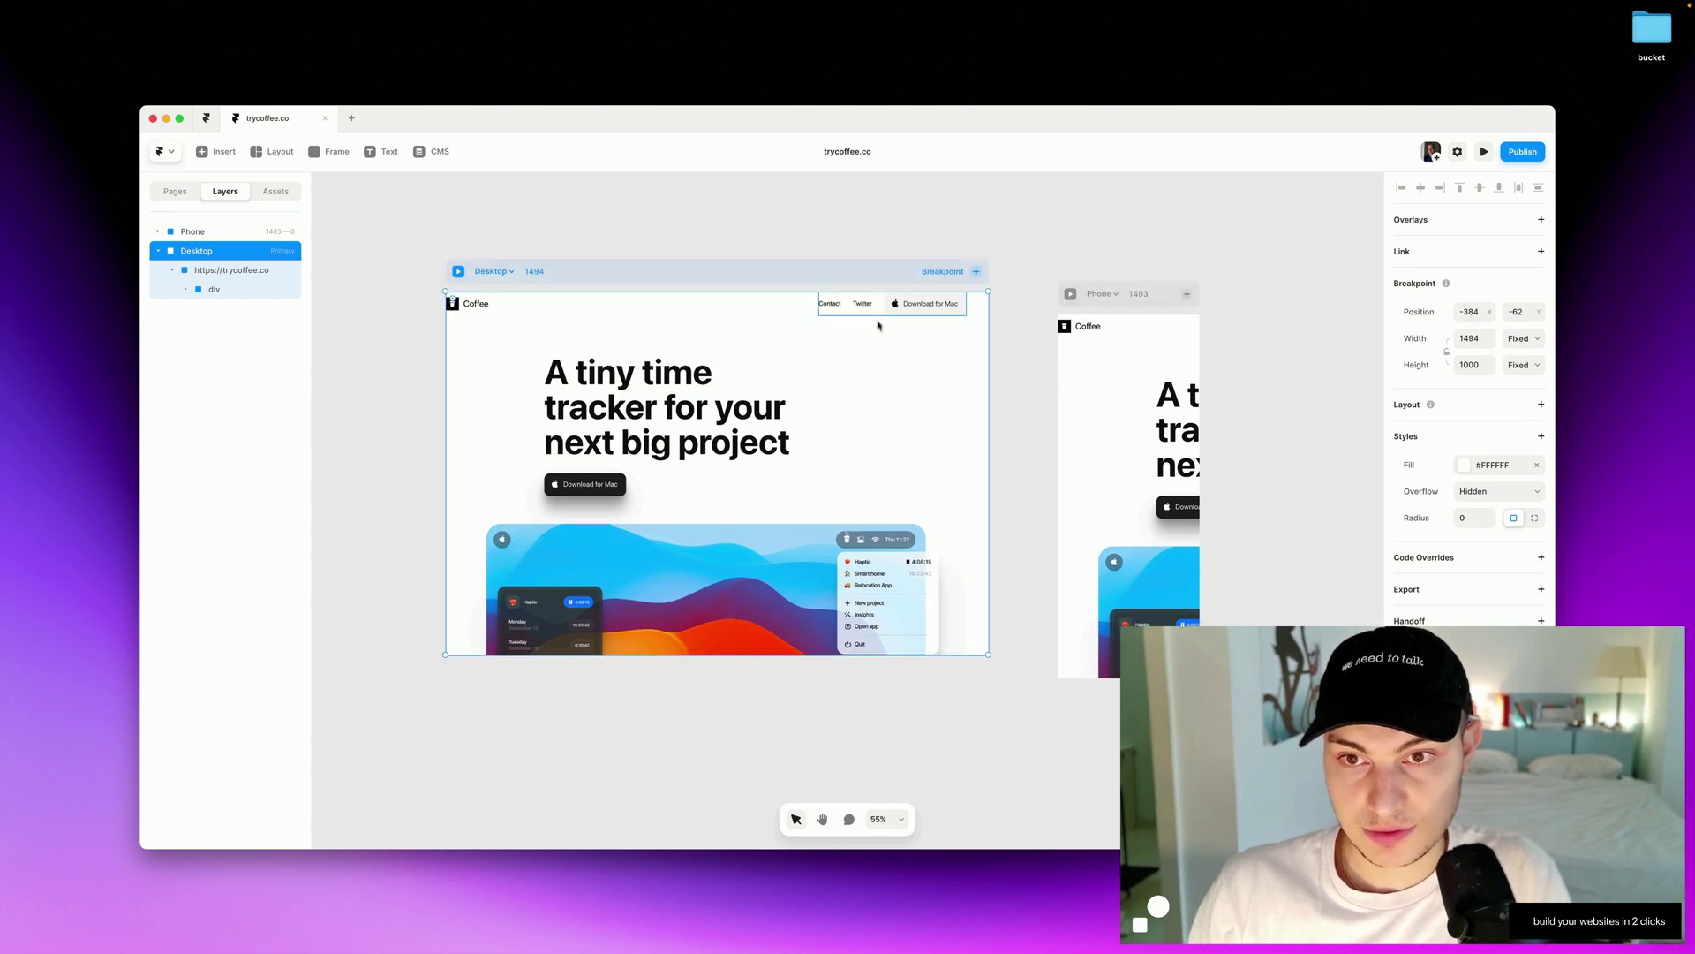
Set both width and height of the content div inside the trycoffee.co frame to Fit Content.
{"action": "left_click", "coordinate": [878, 338]}
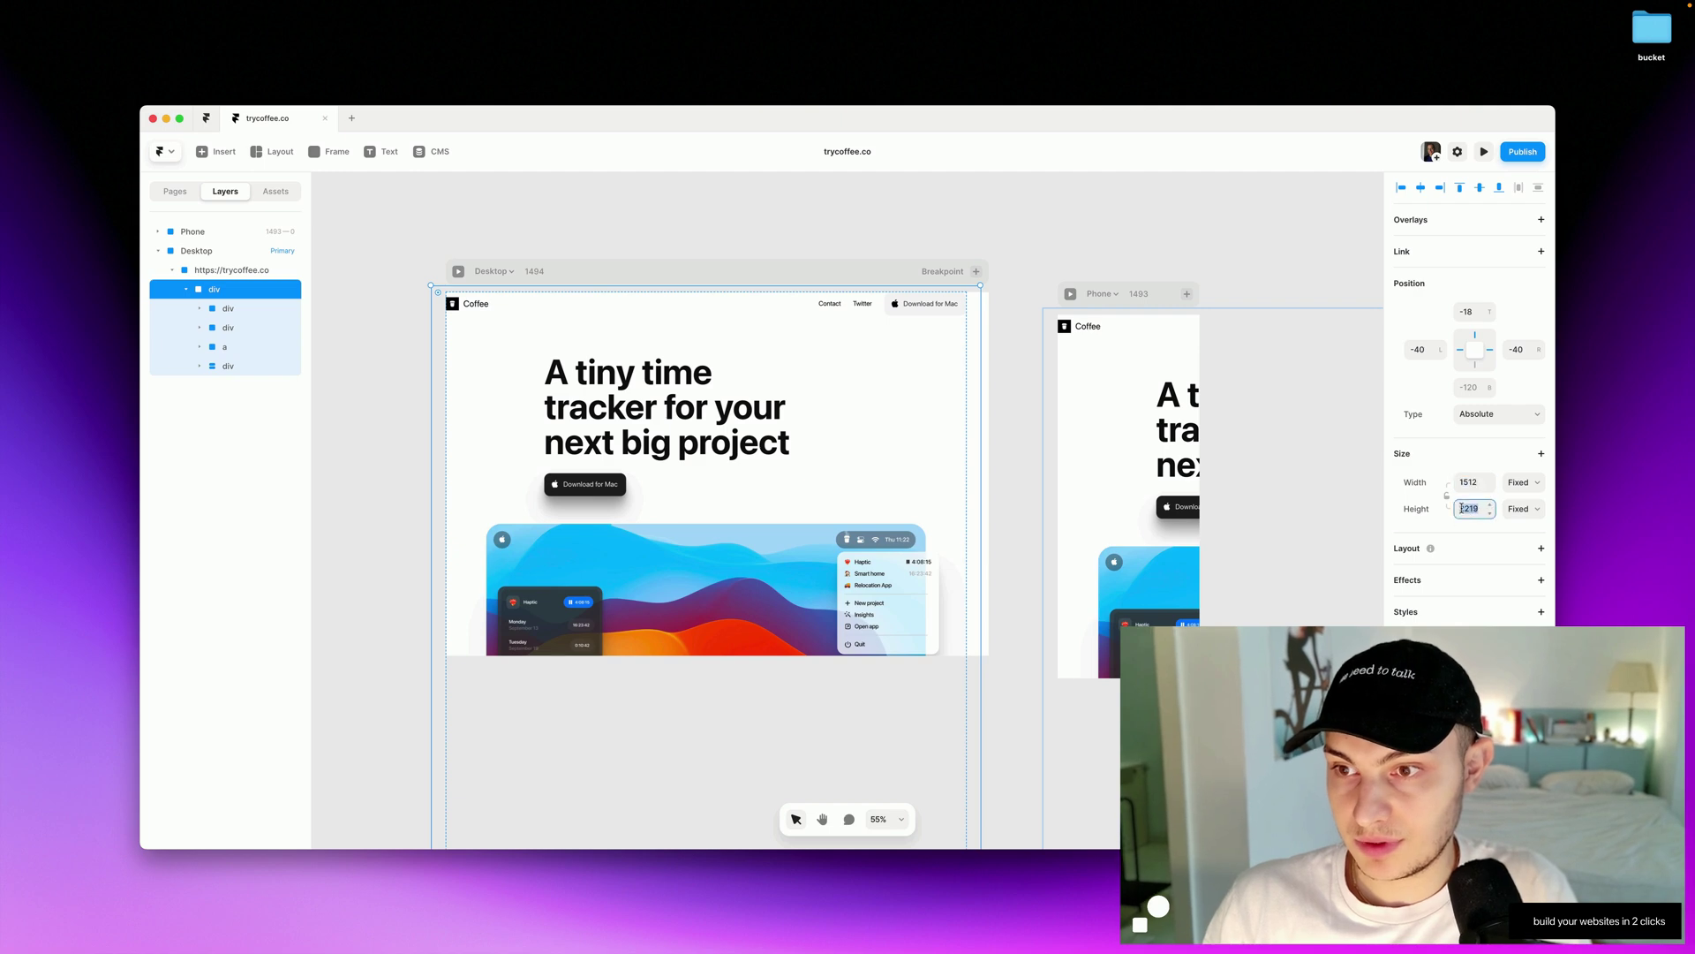
{"action": "left_click", "coordinate": [1523, 482]}
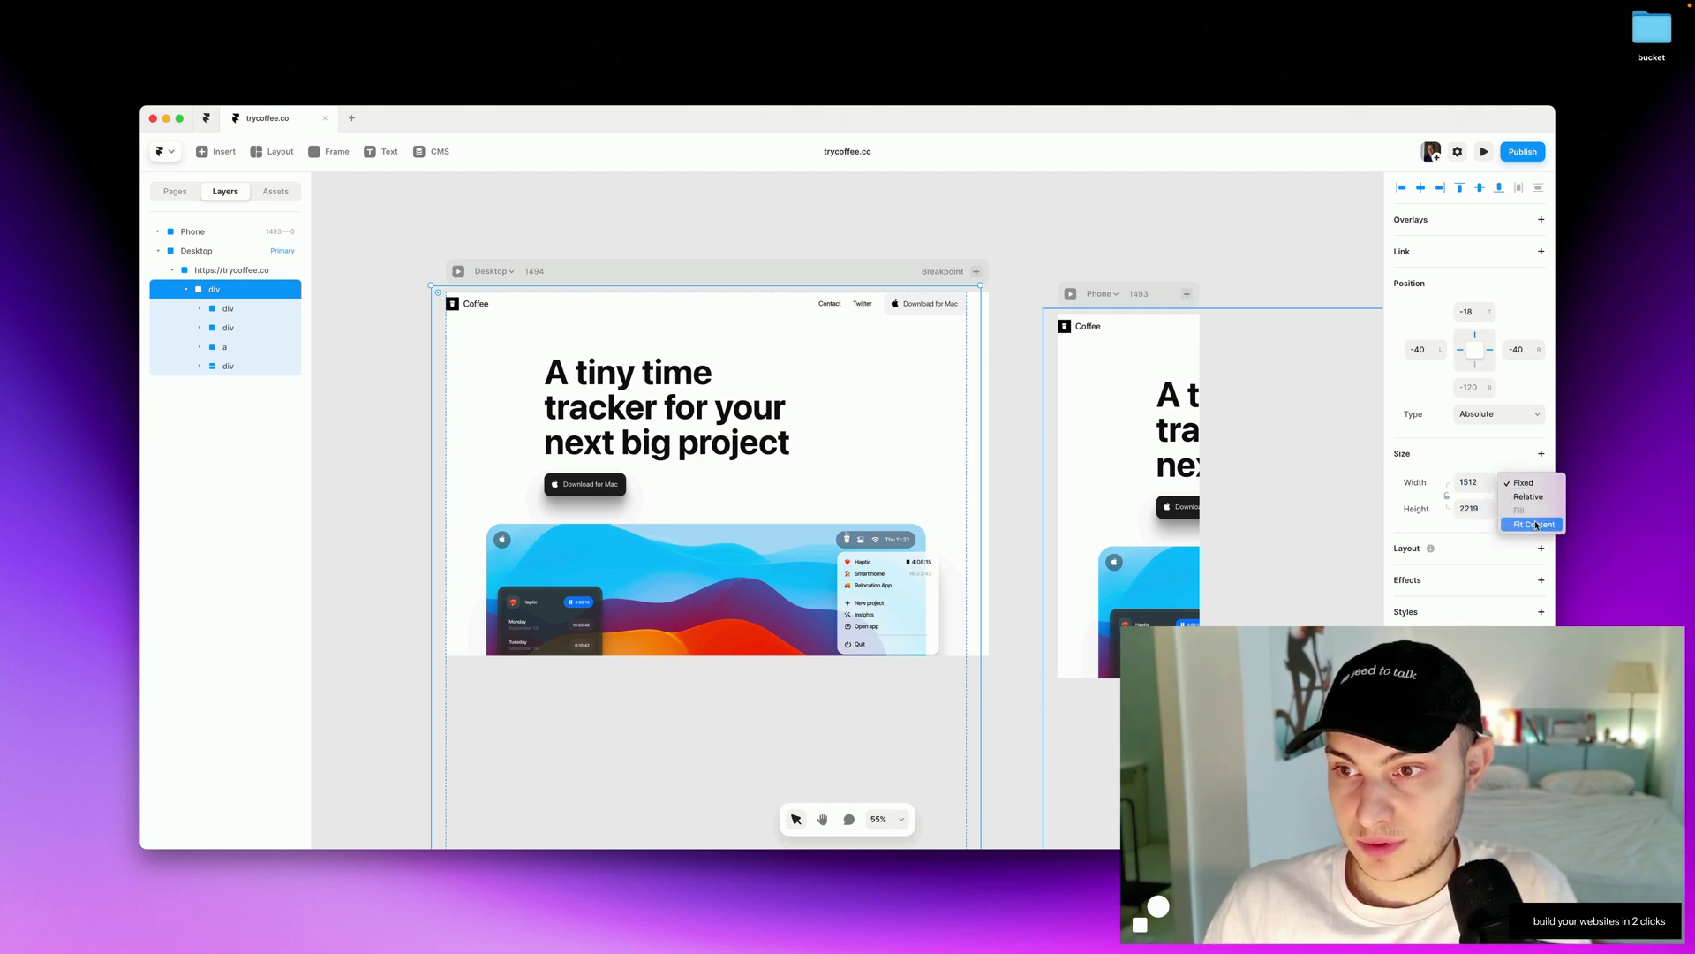
{"action": "left_click", "coordinate": [1535, 525]}
{"action": "left_click", "coordinate": [1525, 512]}
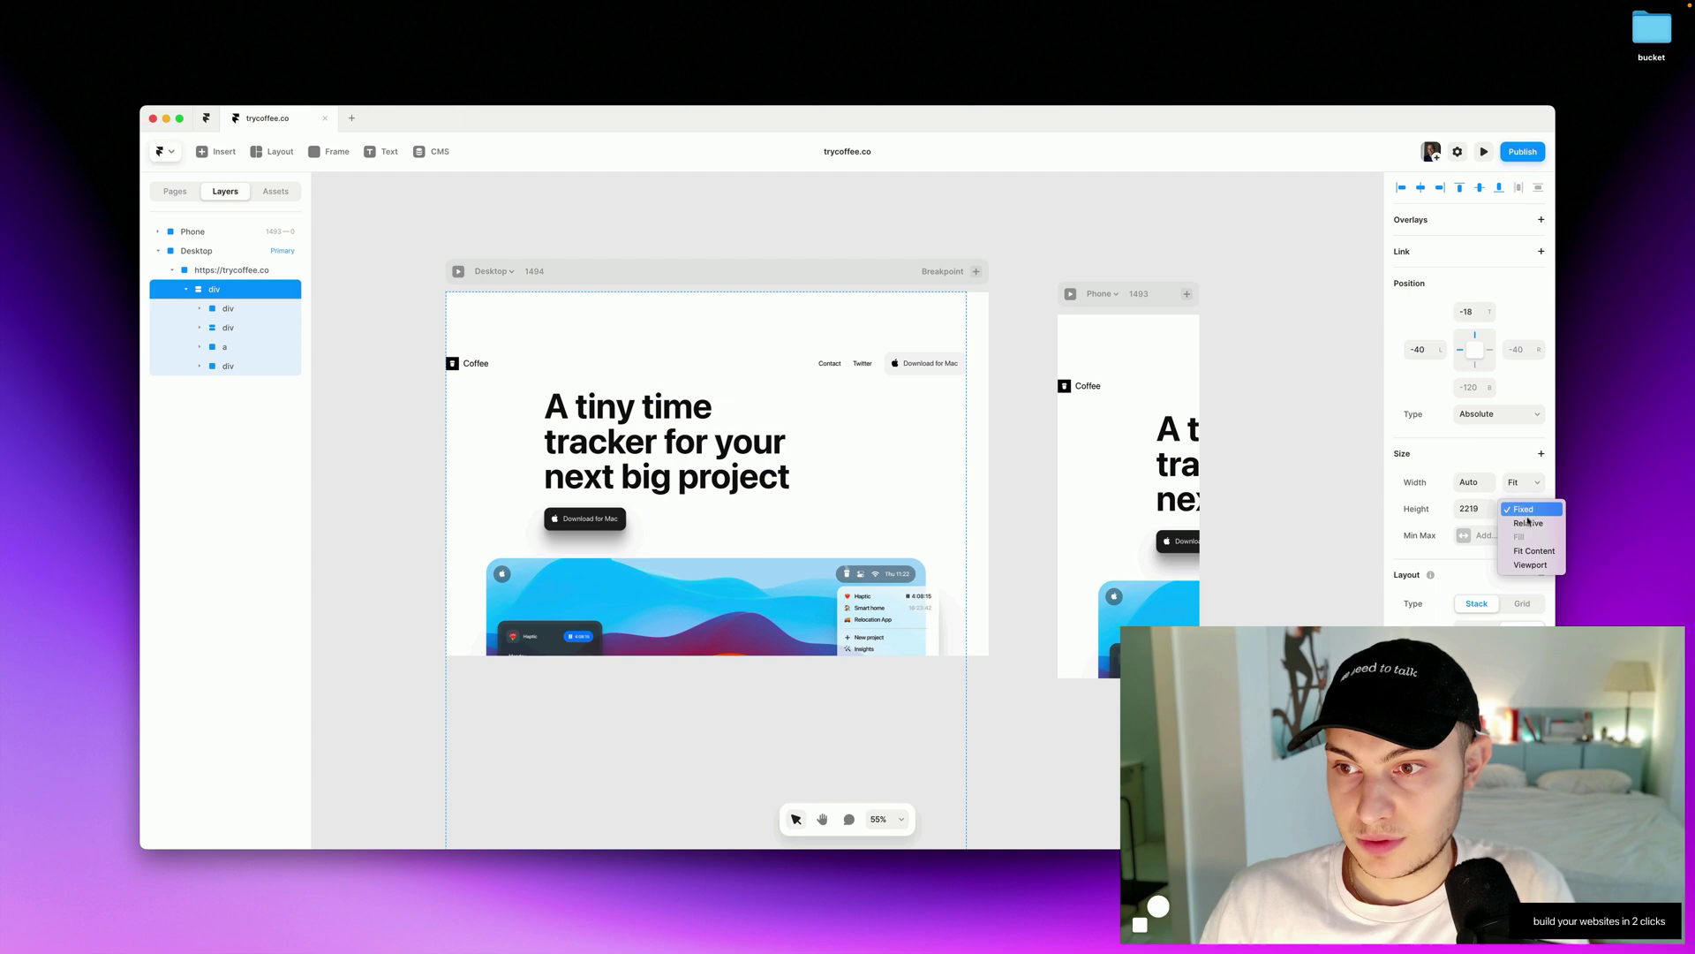
{"action": "left_click", "coordinate": [1533, 557]}
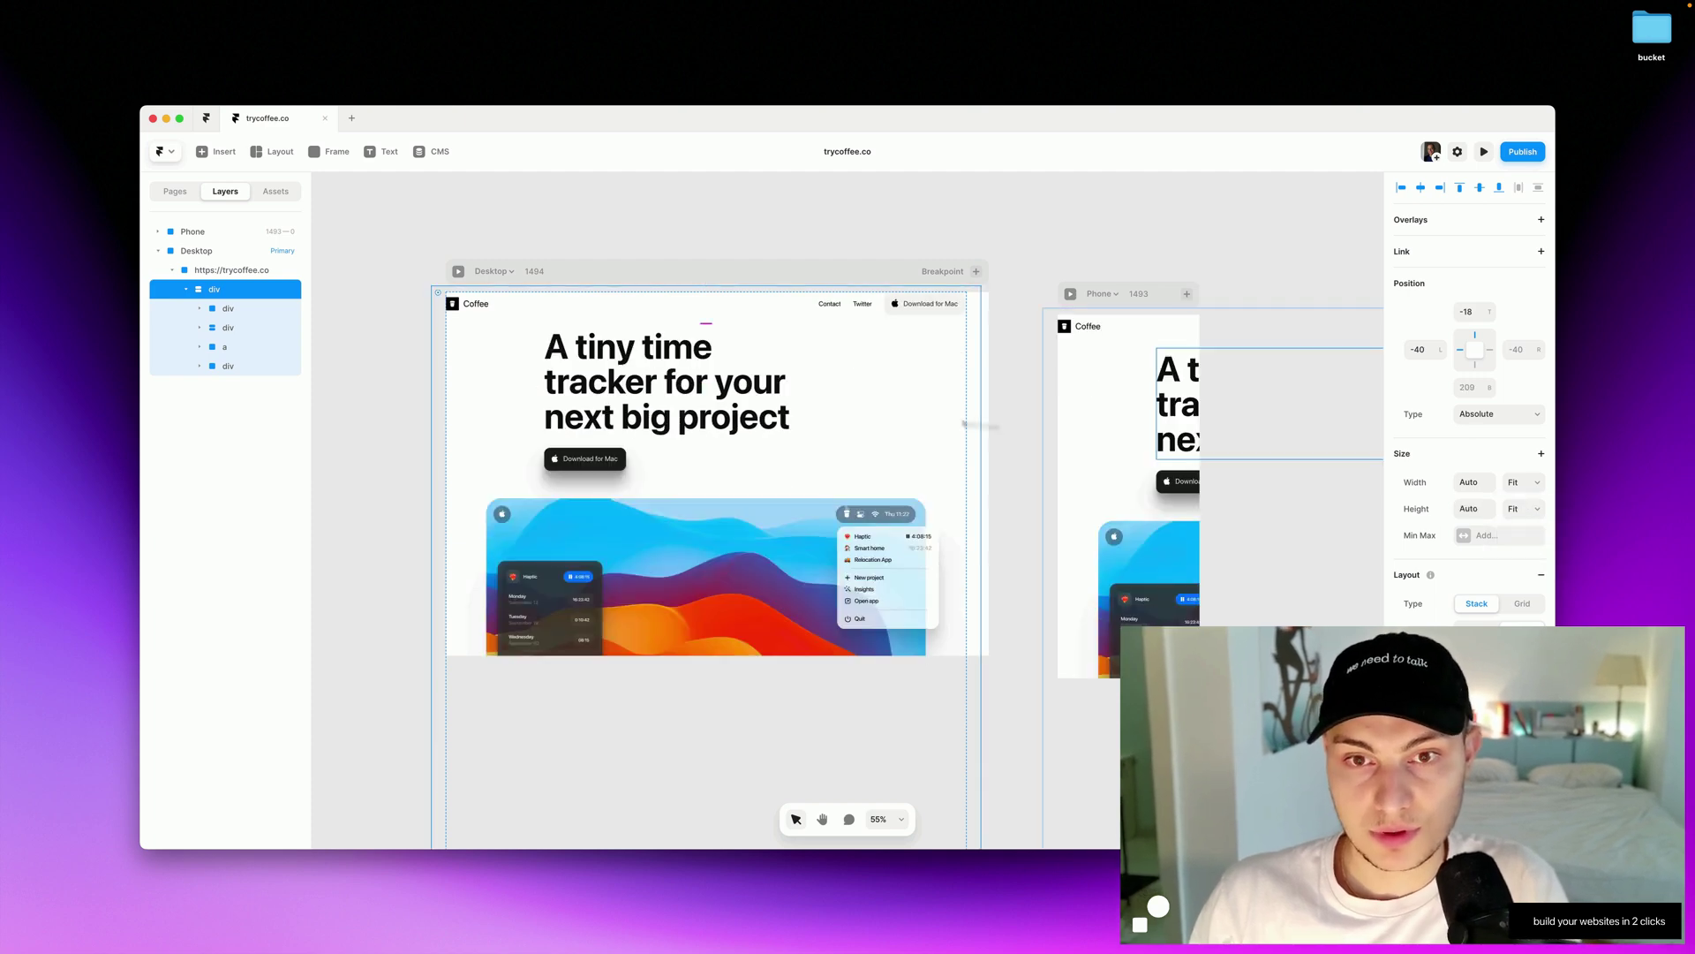
Shift the content div slightly right and down so its navigation bar sits inside the Desktop breakpoint.
{"action": "left_click", "coordinate": [787, 314]}
{"action": "left_click", "coordinate": [1008, 390]}
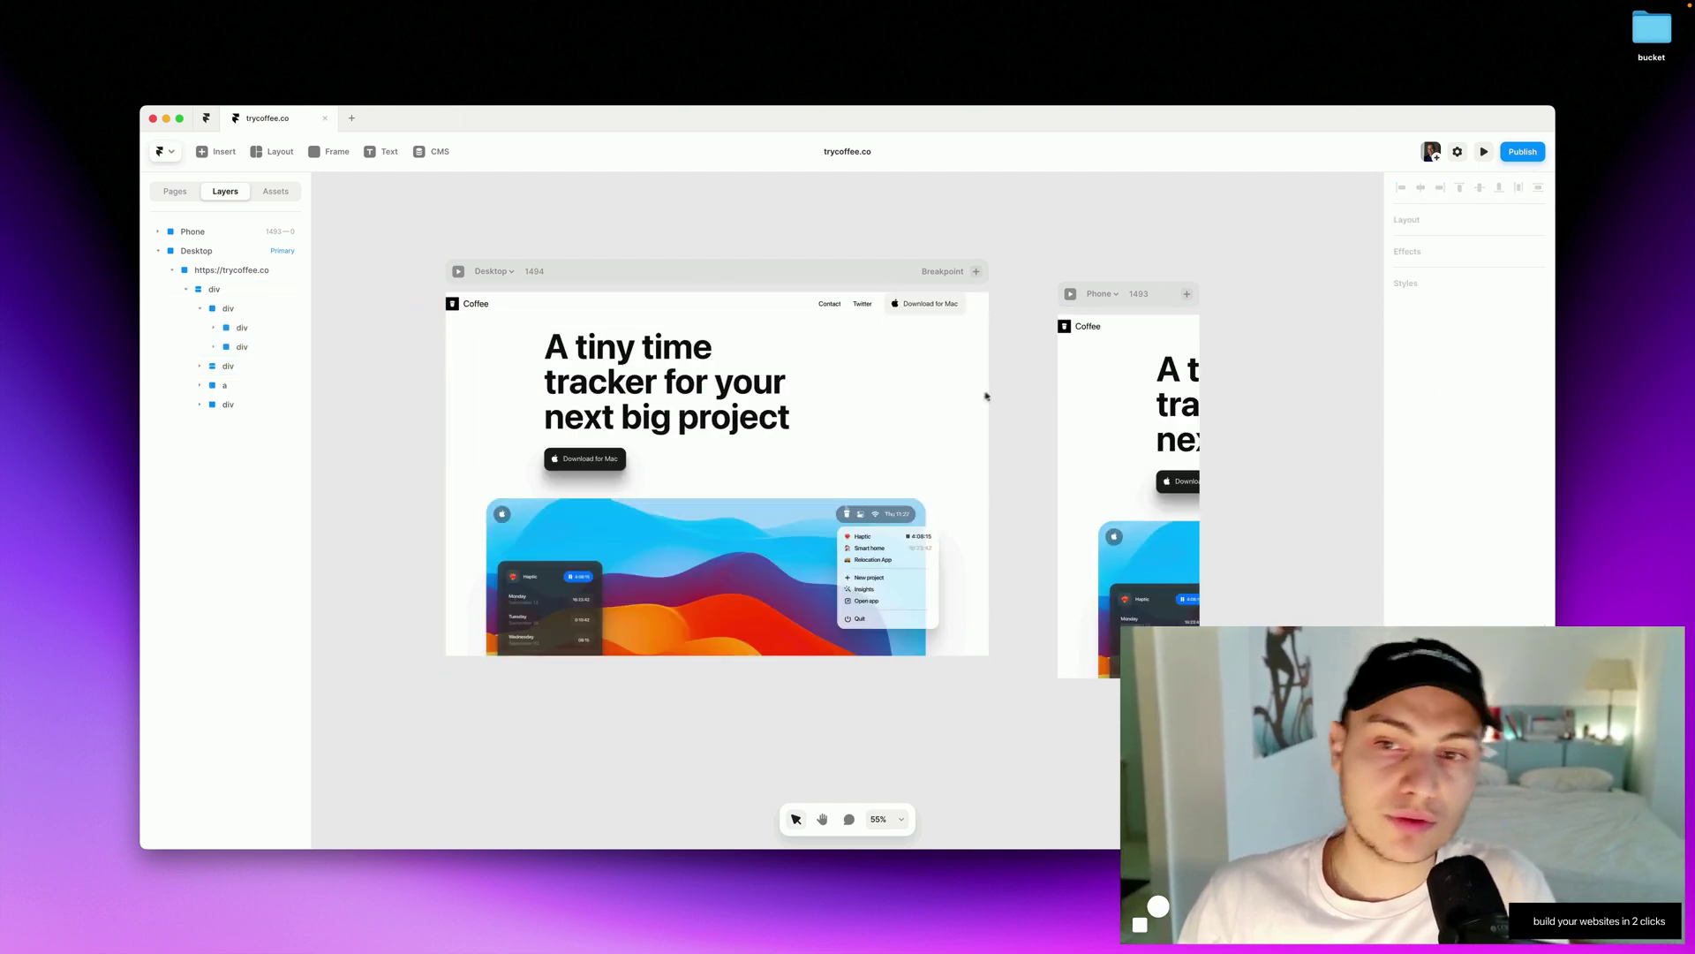
{"action": "left_click_drag", "start_coordinate": [967, 400], "coordinate": [978, 410]}
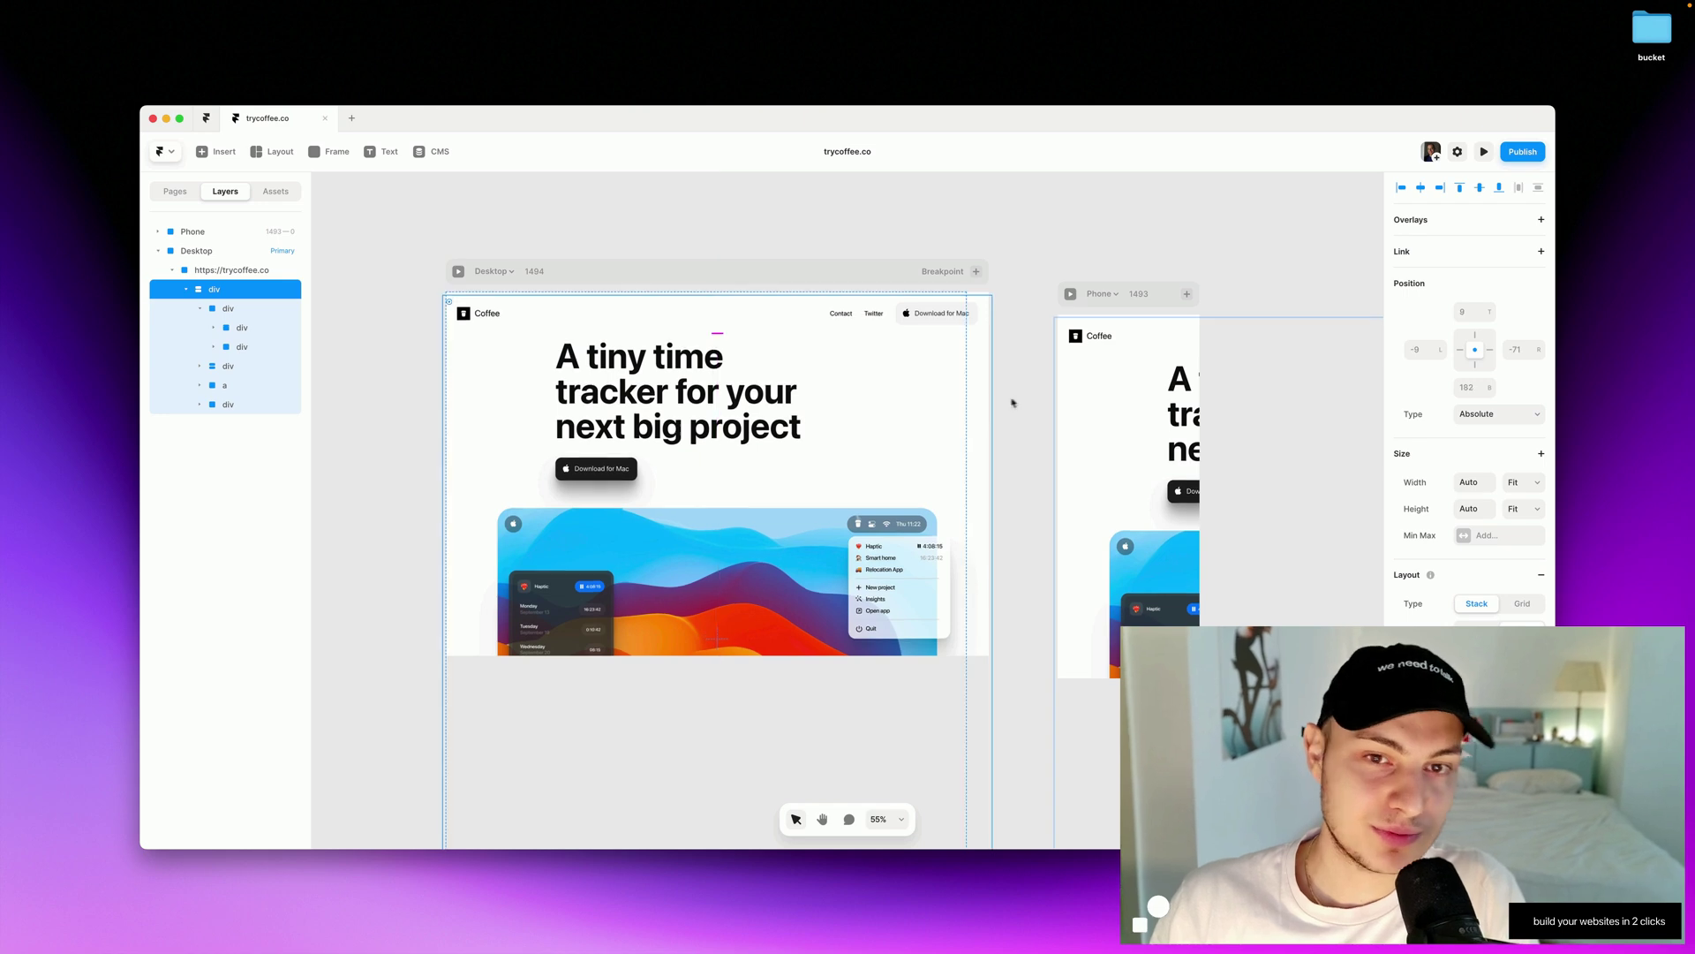
{"action": "left_click", "coordinate": [1015, 401]}
Narrow the Desktop breakpoint to about 1490.
{"action": "left_click", "coordinate": [923, 277]}
{"action": "left_click_drag", "start_coordinate": [989, 344], "coordinate": [986, 347]}
{"action": "key", "text": "Escape"}
Set the Desktop breakpoint's height to Fit Content.
{"action": "left_click", "coordinate": [630, 318]}
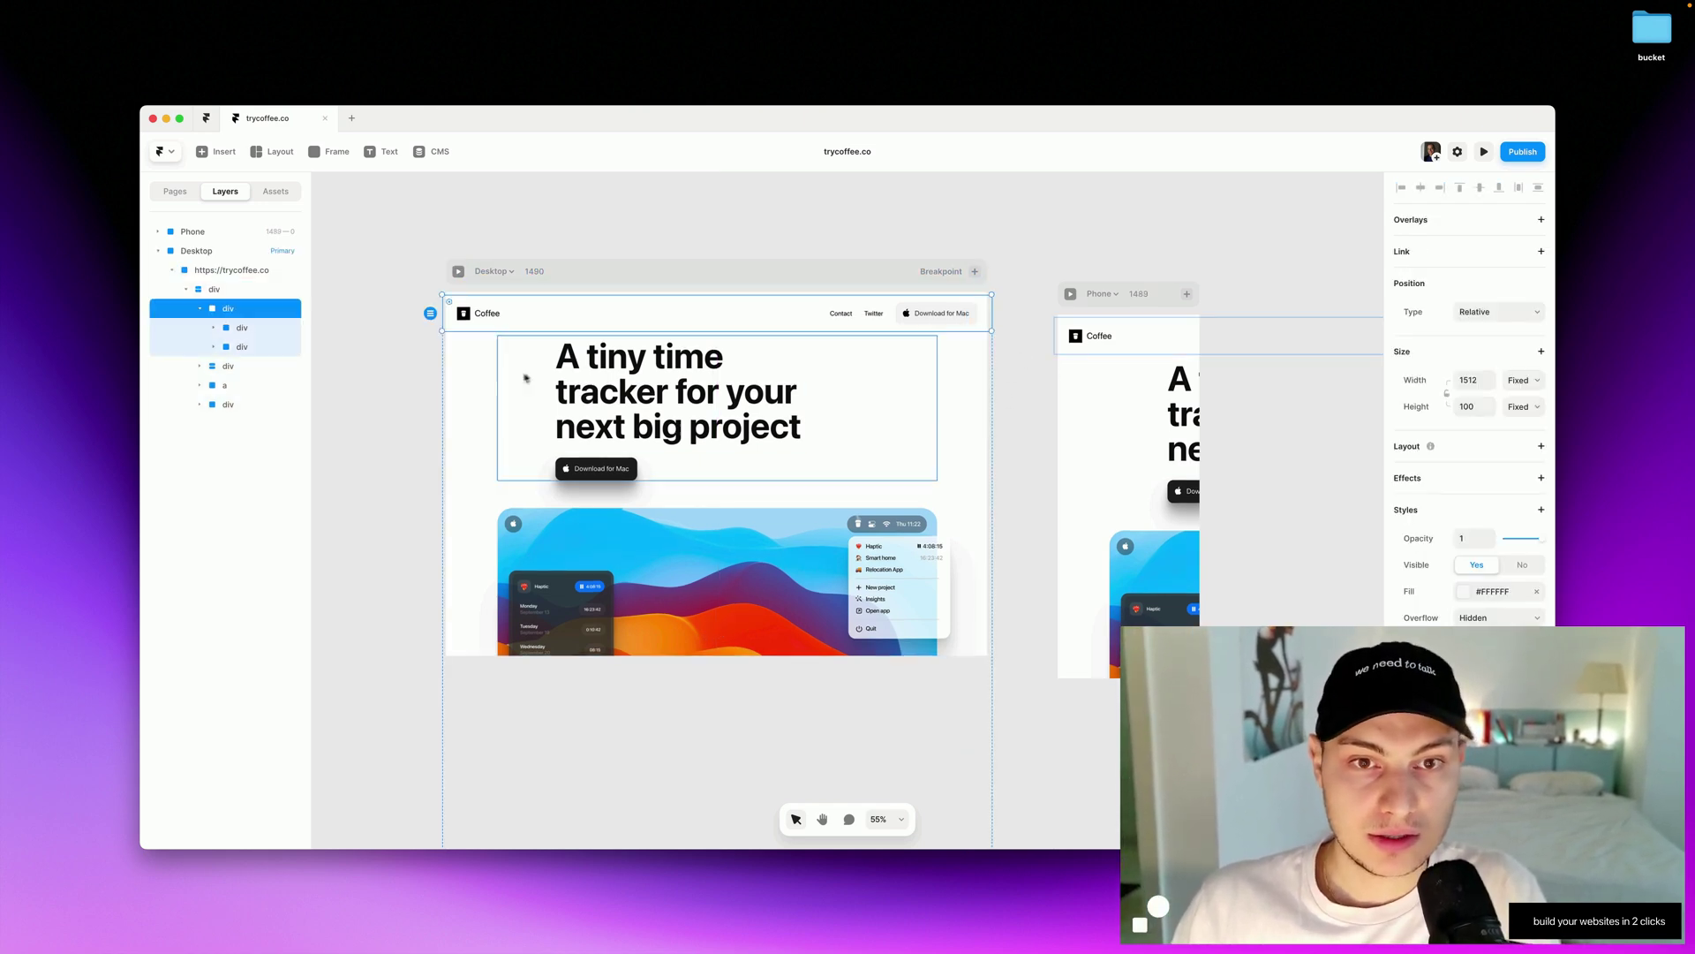
{"action": "left_click", "coordinate": [449, 405]}
{"action": "scroll", "coordinate": [529, 301], "scroll_direction": "up", "scroll_amount": 1}
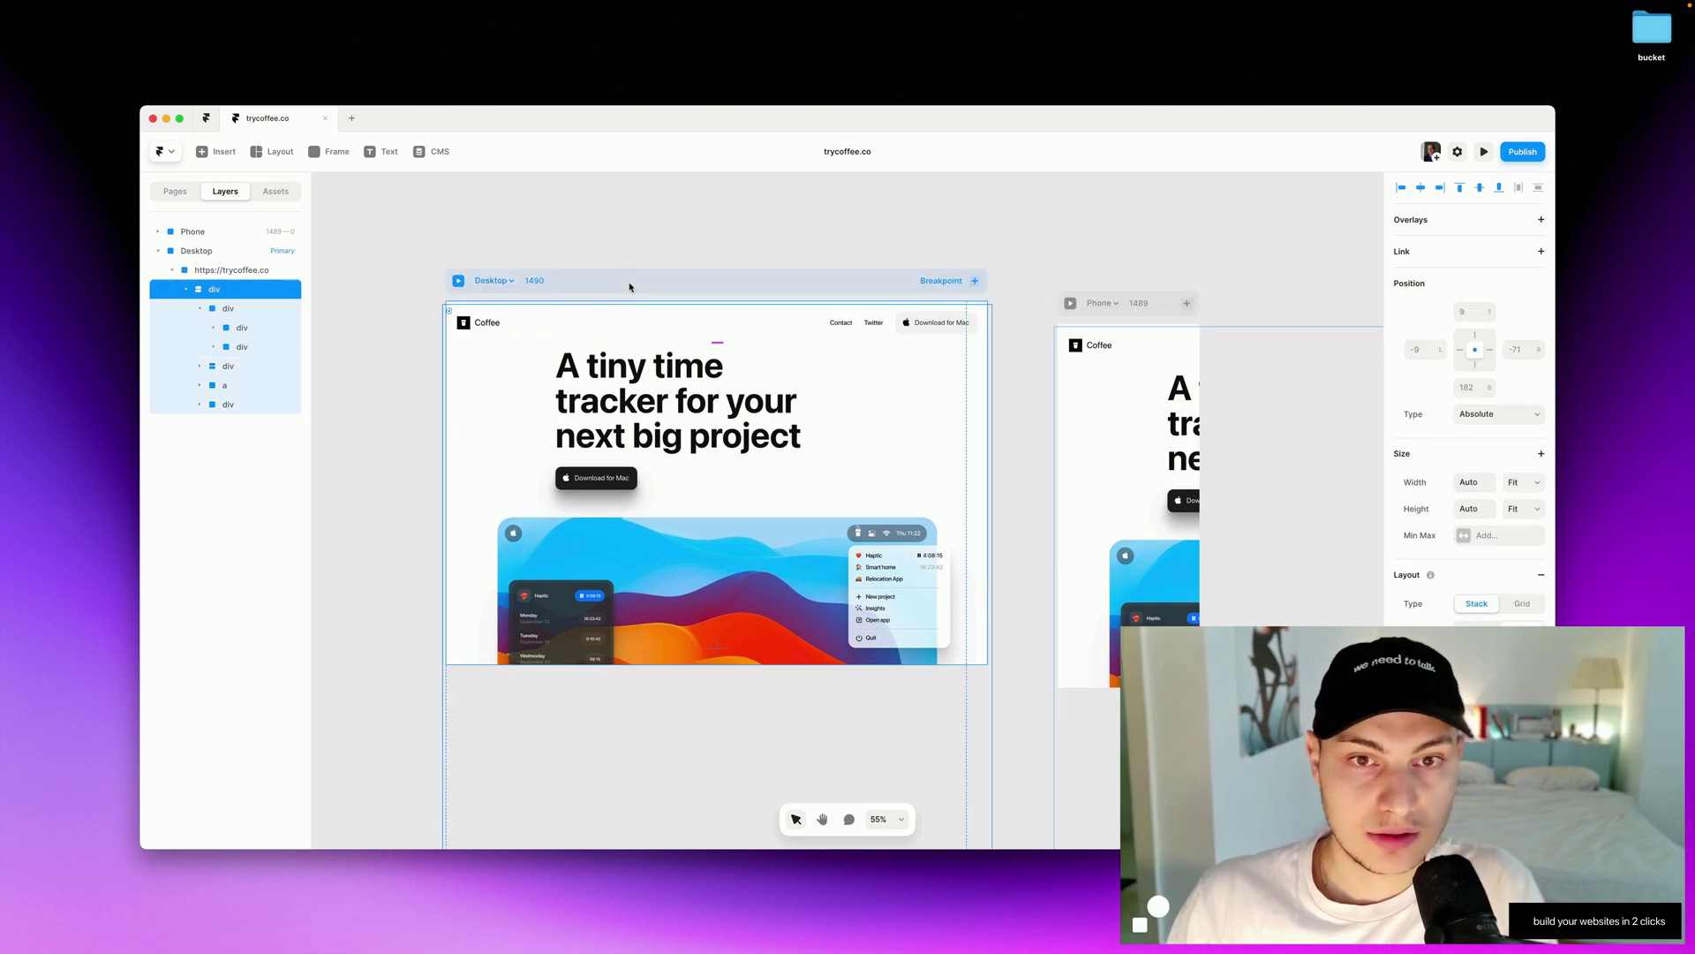
{"action": "left_click", "coordinate": [628, 282]}
{"action": "left_click", "coordinate": [1523, 365]}
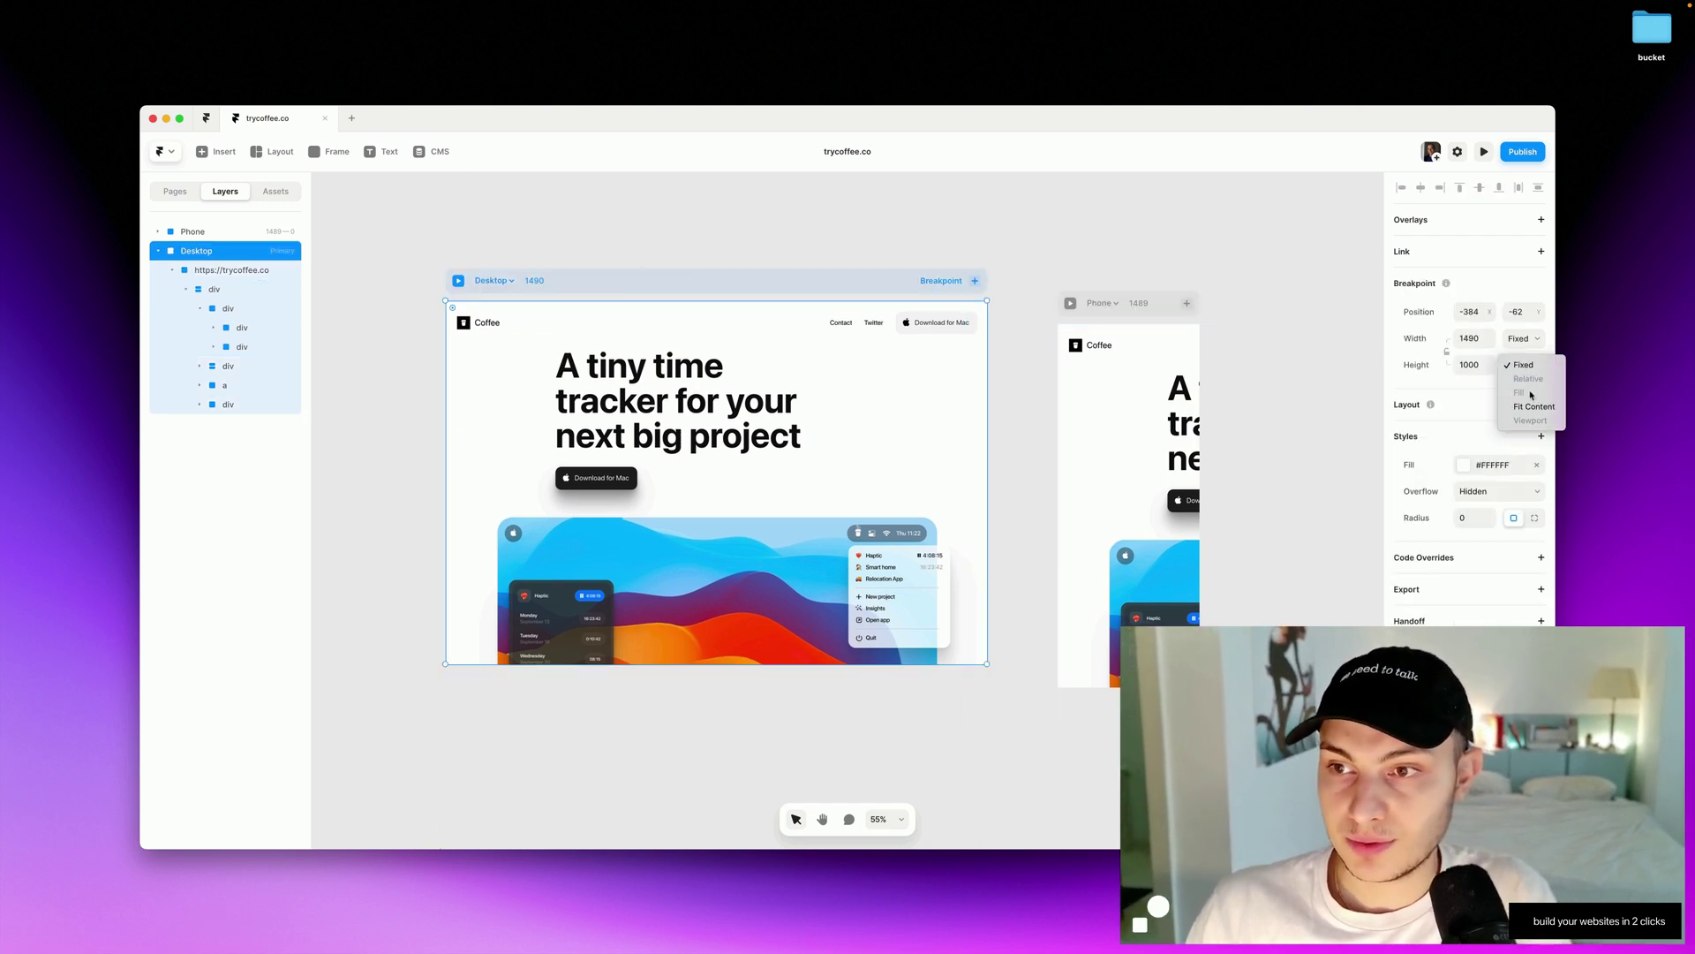
{"action": "left_click", "coordinate": [1528, 404]}
{"action": "left_click", "coordinate": [1523, 364]}
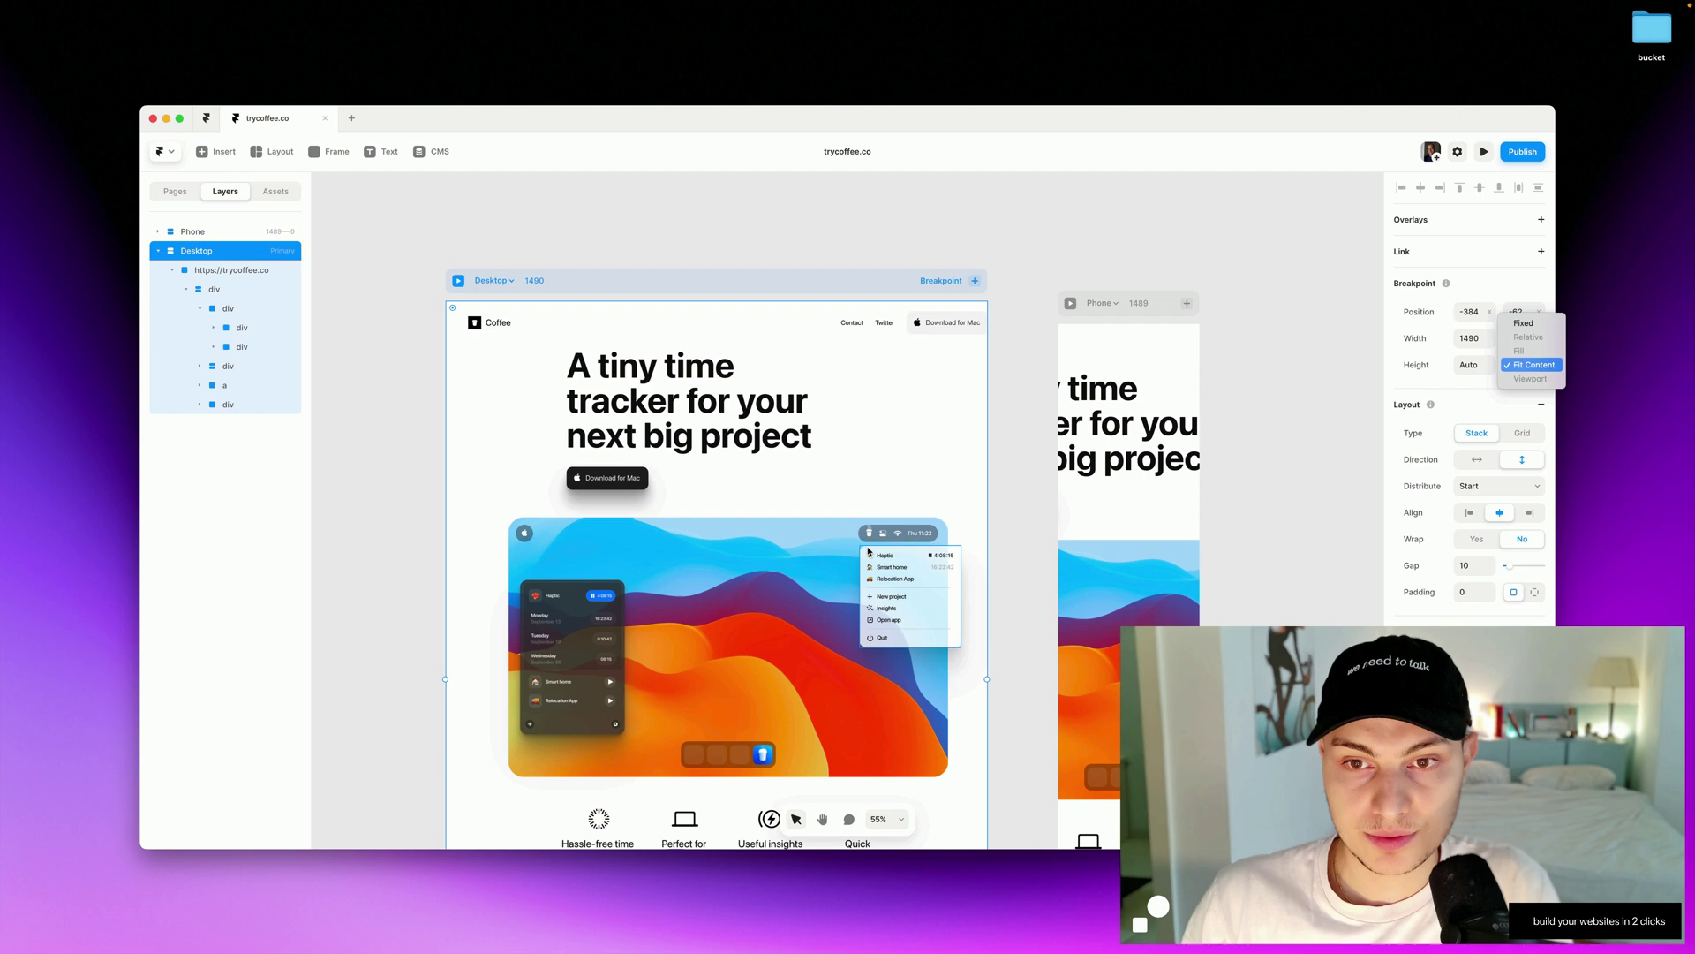
{"action": "left_click", "coordinate": [1523, 323]}
Move the Desktop breakpoint a little farther from the Phone breakpoint on the canvas.
{"action": "left_click", "coordinate": [1026, 501]}
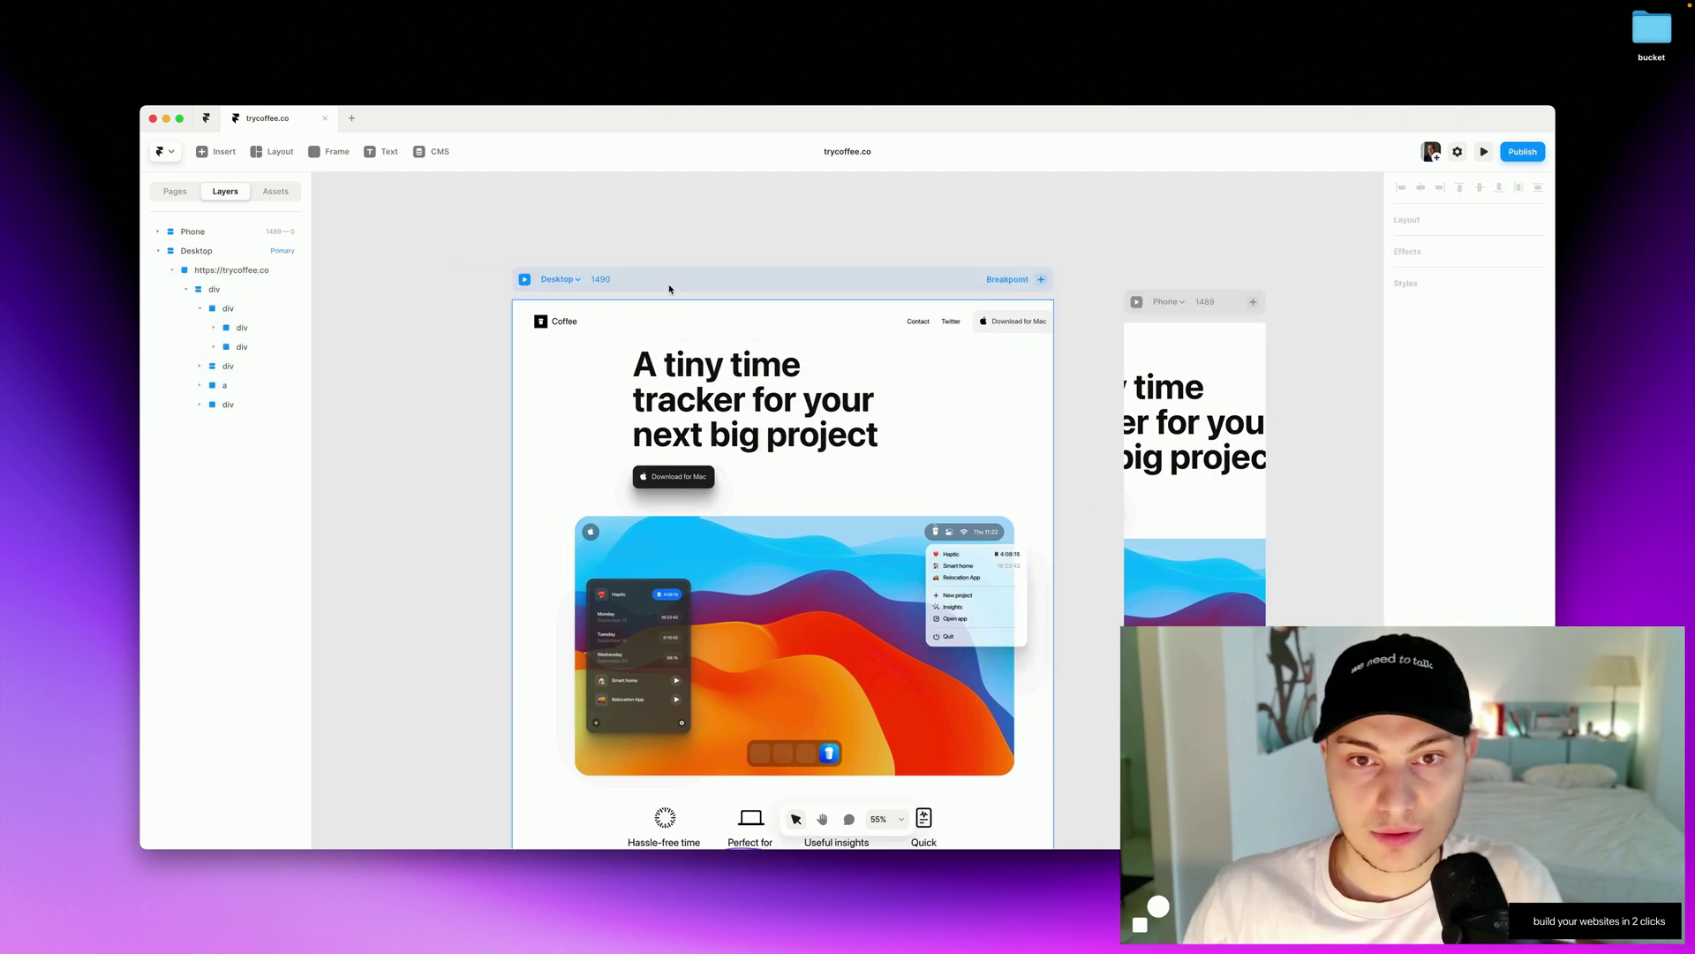
{"action": "left_click", "coordinate": [1027, 501]}
{"action": "left_click", "coordinate": [1530, 338]}
{"action": "left_click", "coordinate": [1474, 318]}
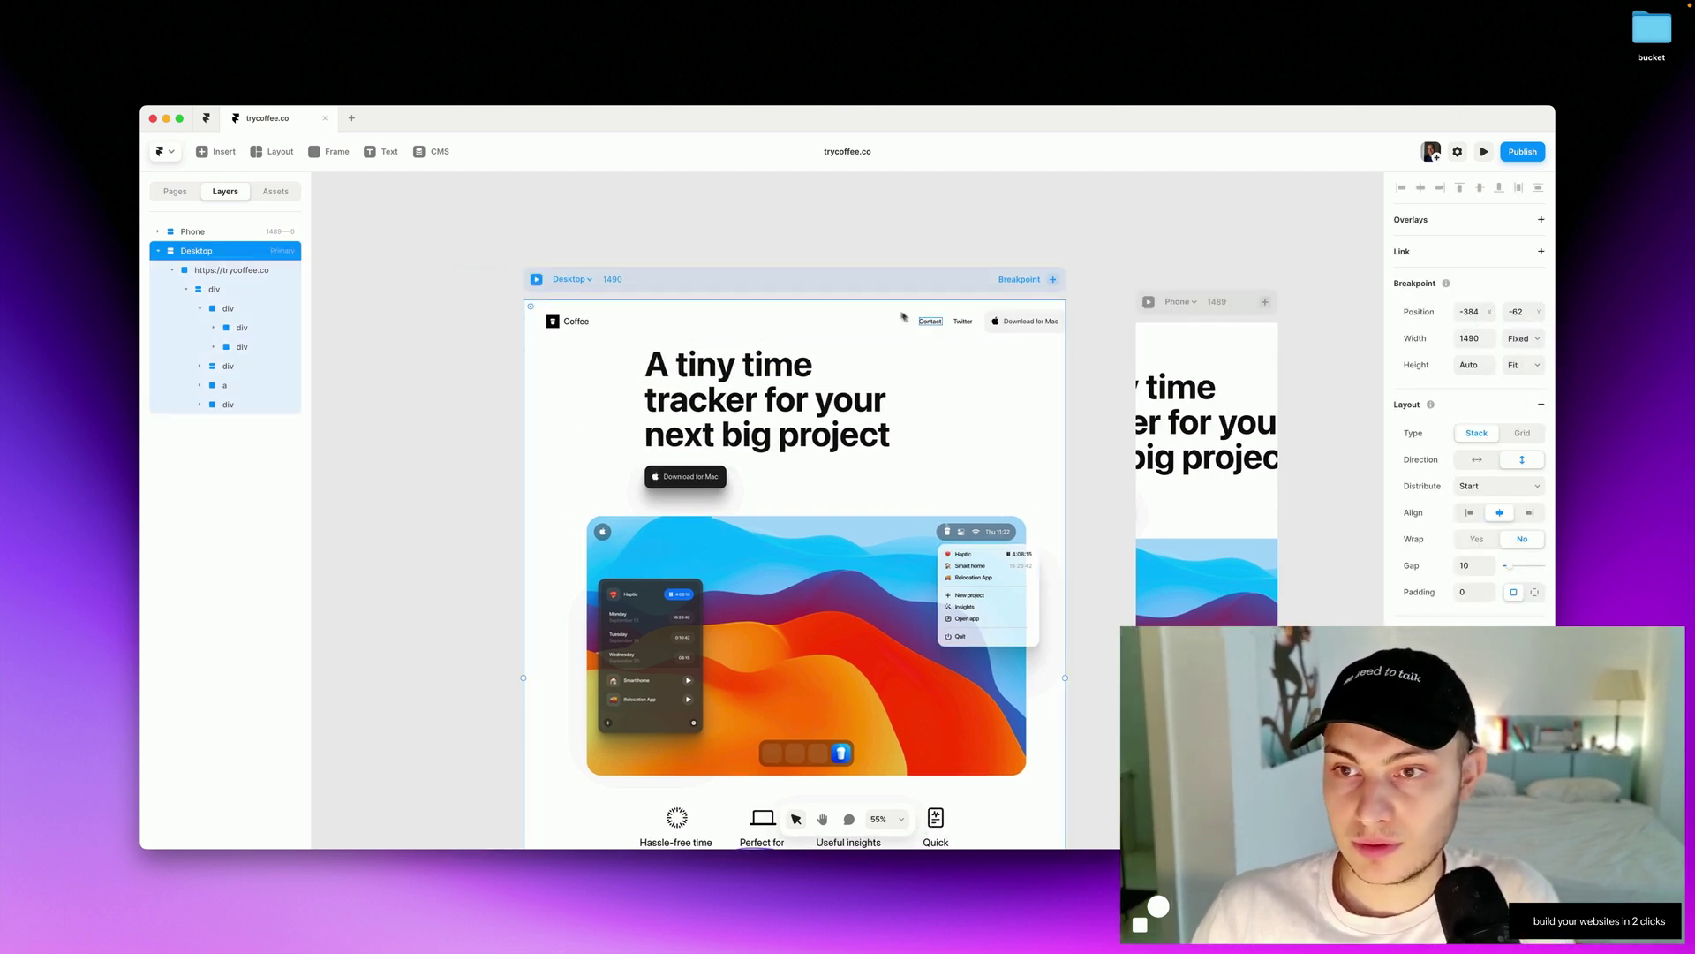
{"action": "left_click", "coordinate": [912, 319]}
{"action": "left_click", "coordinate": [691, 276]}
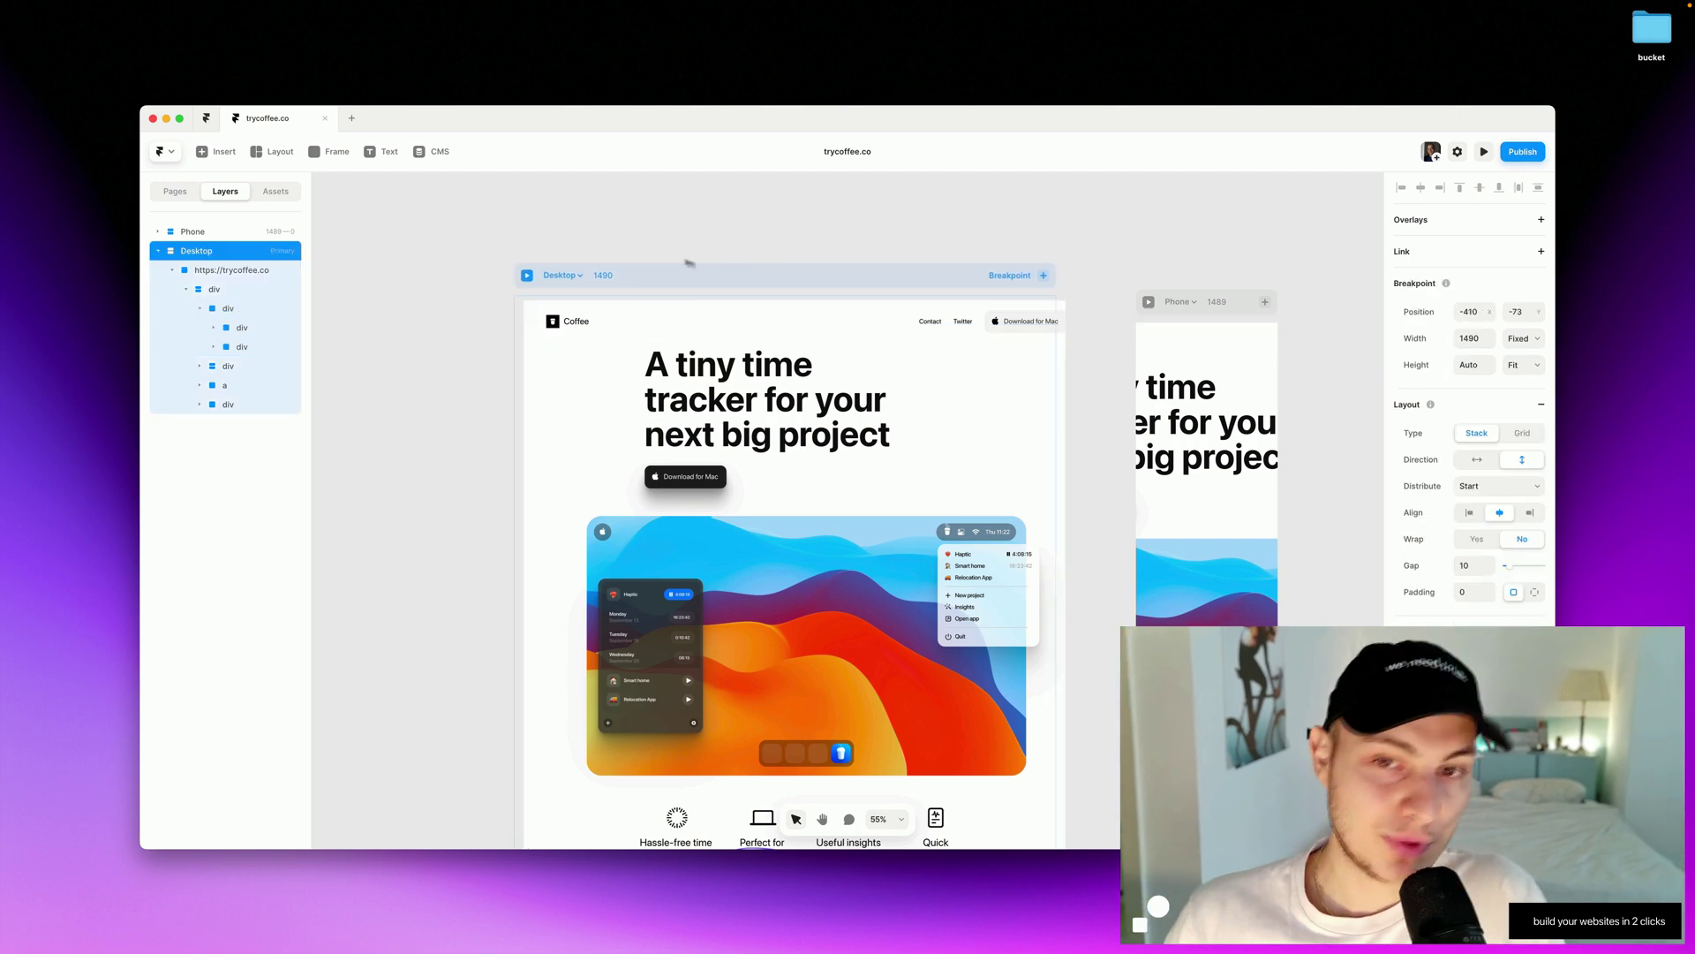
Set the width of the trycoffee.co frame in the Desktop breakpoint to Fit Content.
{"action": "left_click", "coordinate": [924, 417]}
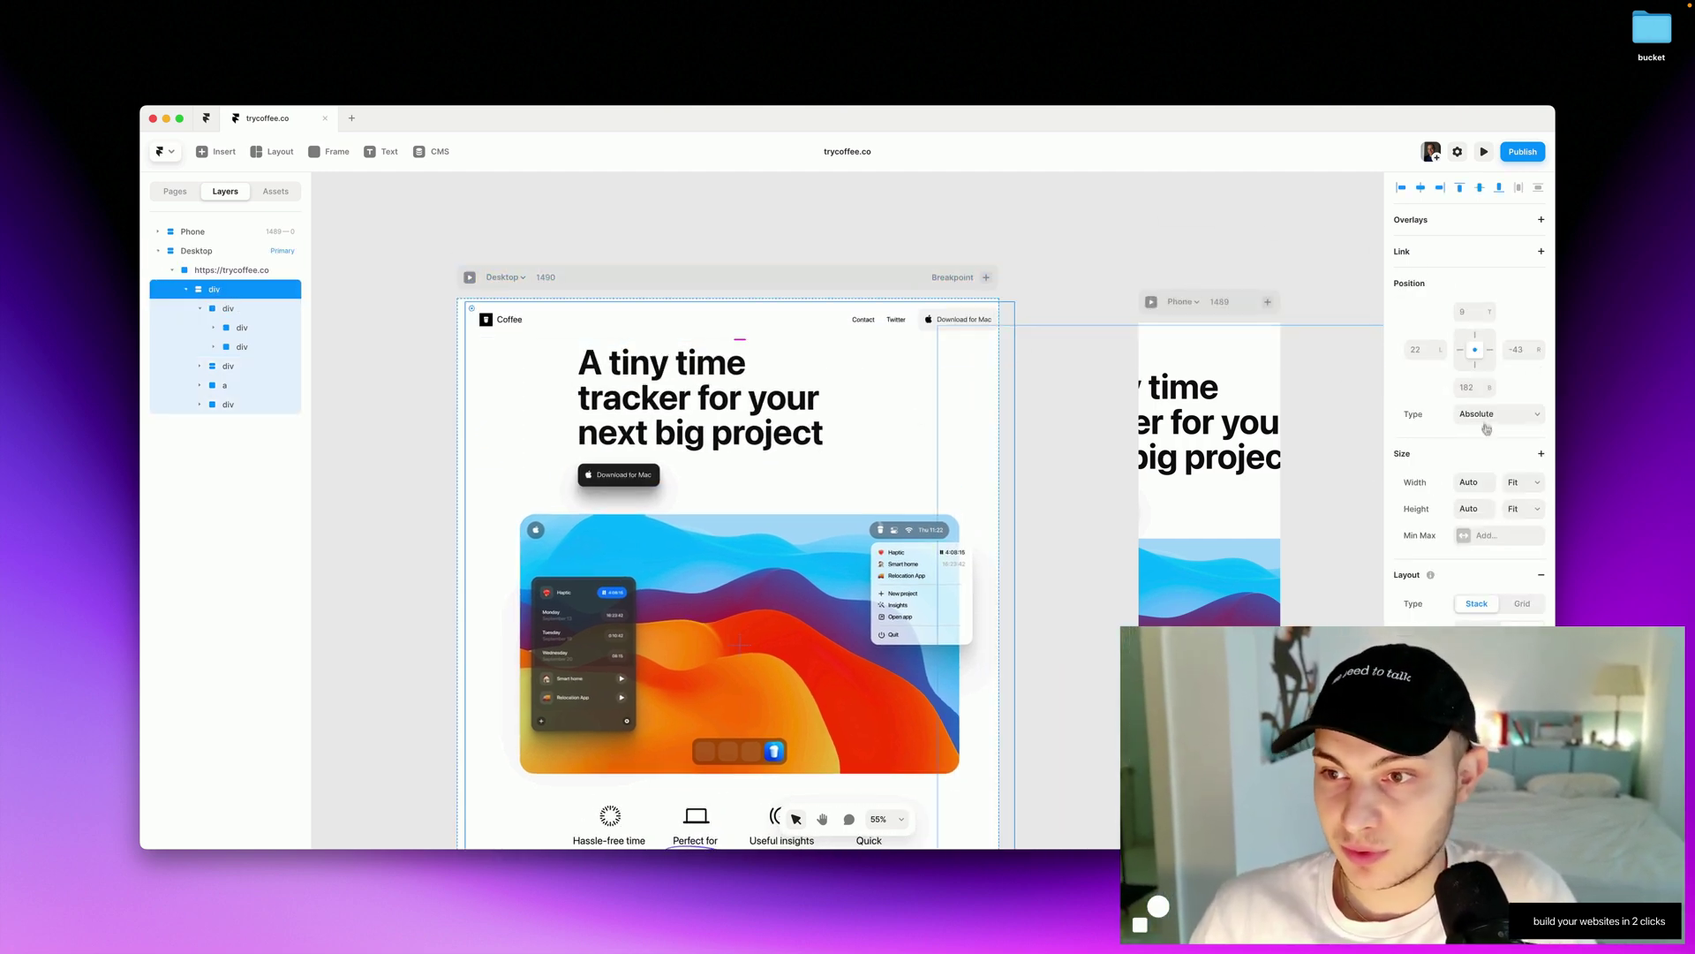
{"action": "left_click", "coordinate": [995, 273]}
{"action": "left_click", "coordinate": [462, 356]}
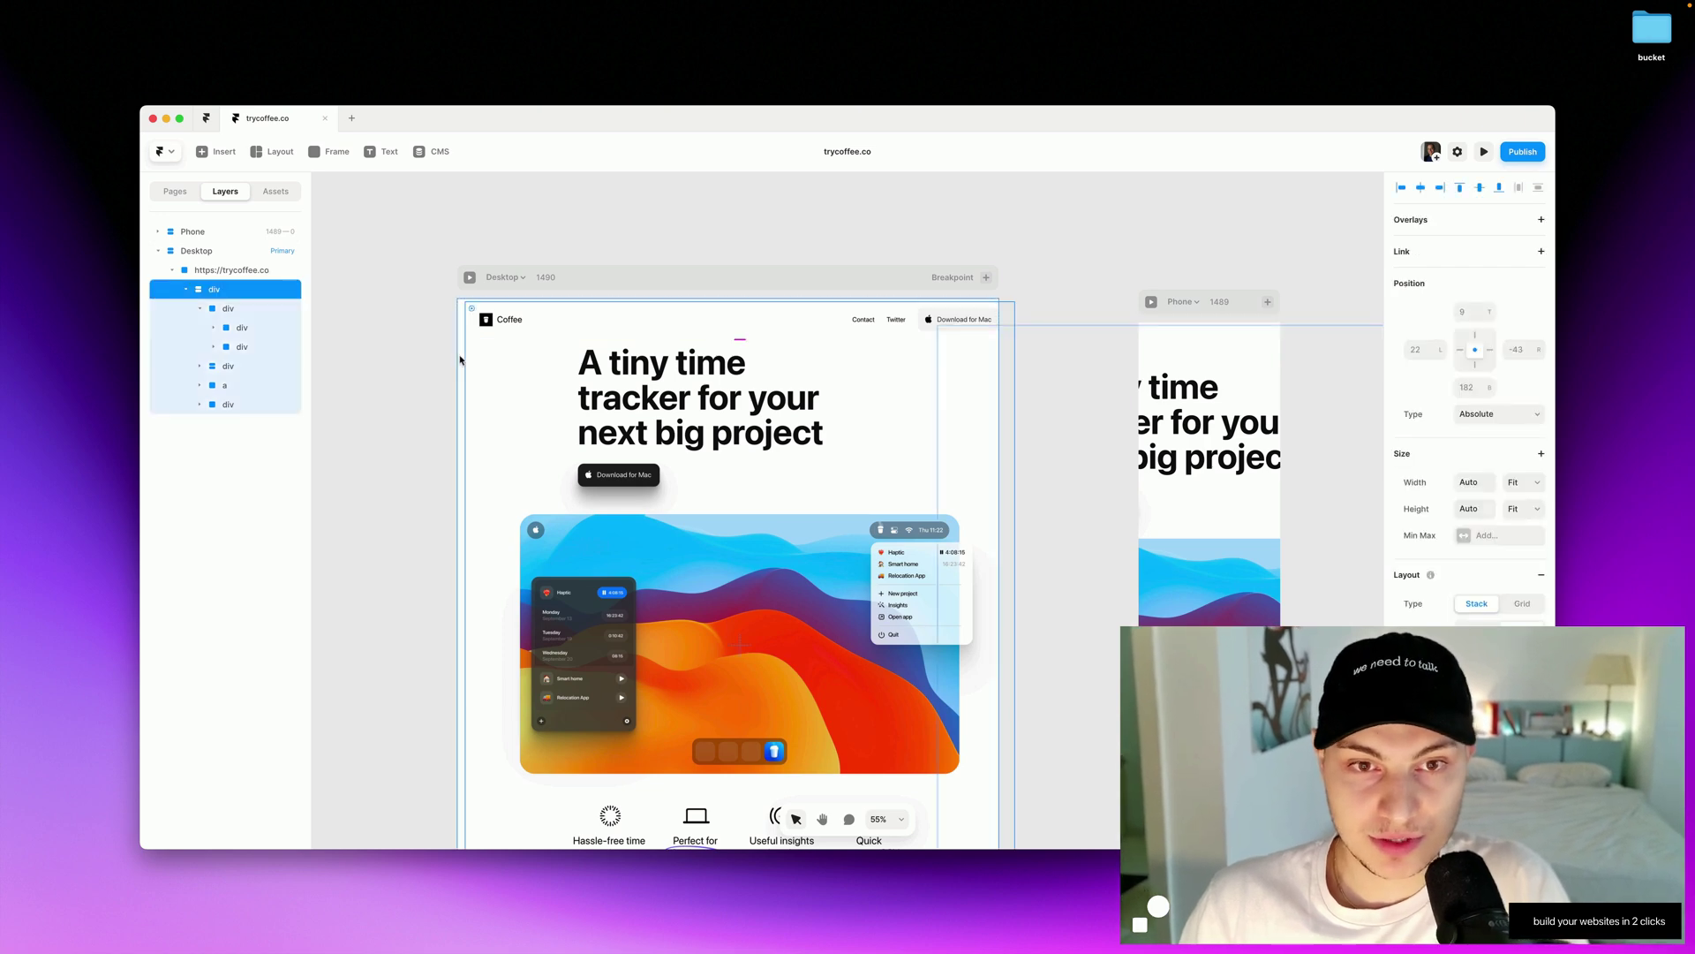
{"action": "key", "text": "Escape"}
{"action": "left_click", "coordinate": [1523, 407]}
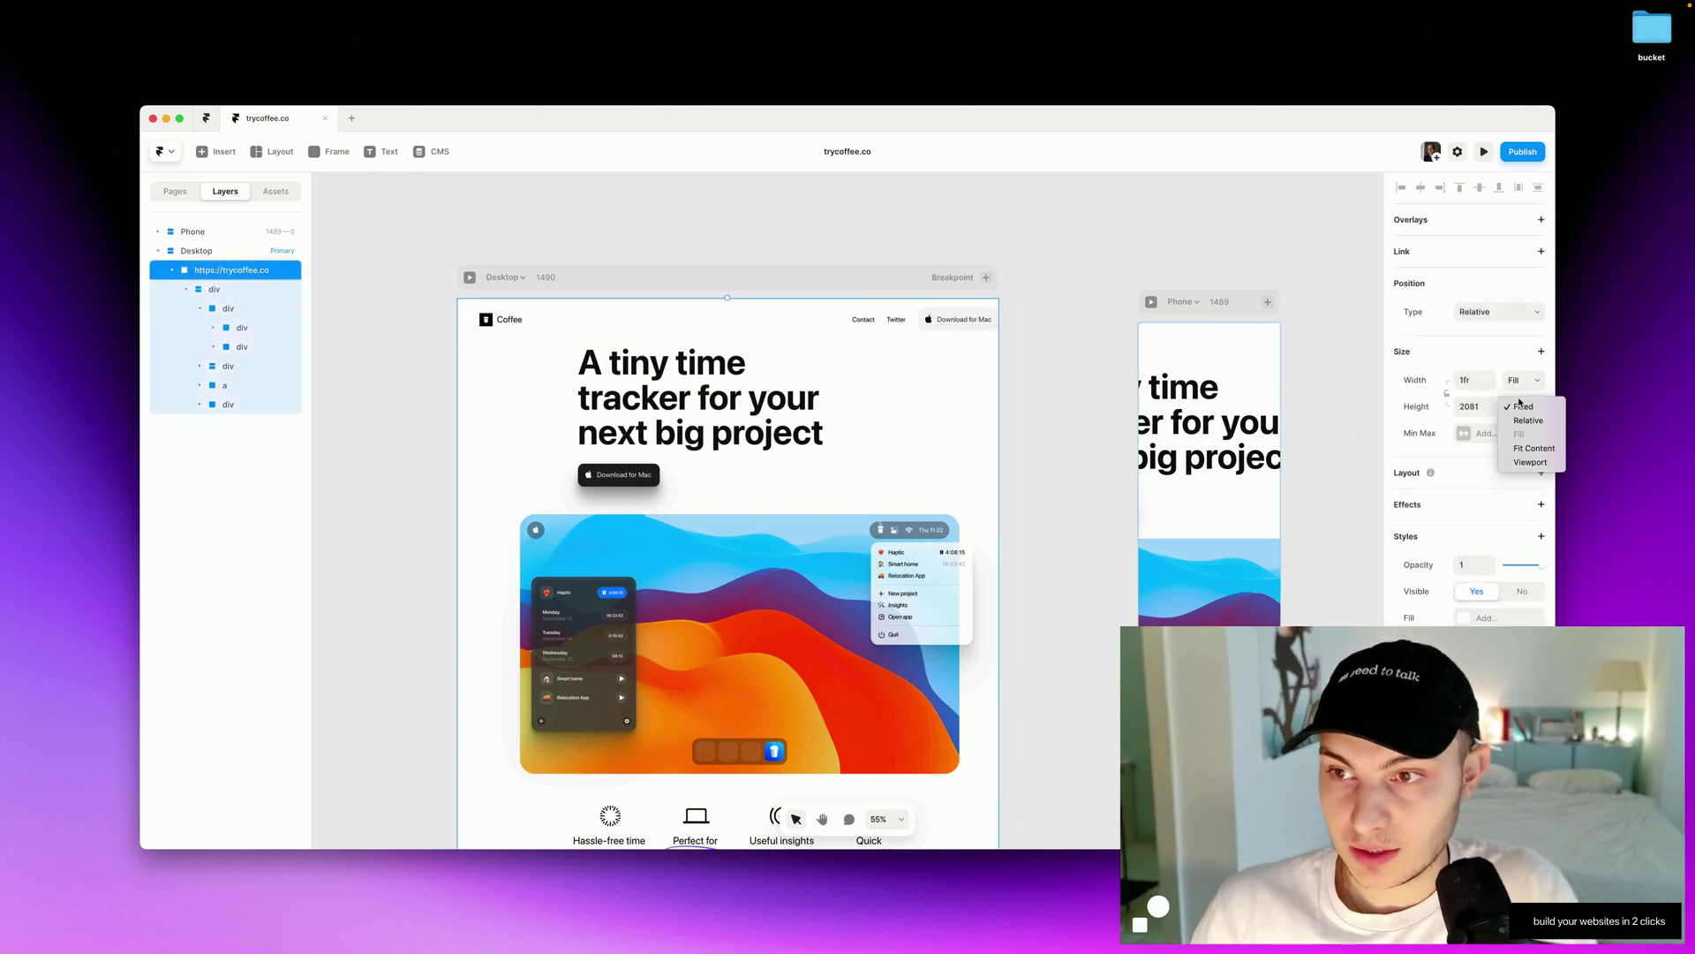
{"action": "left_click", "coordinate": [1525, 407]}
{"action": "left_click", "coordinate": [1526, 381]}
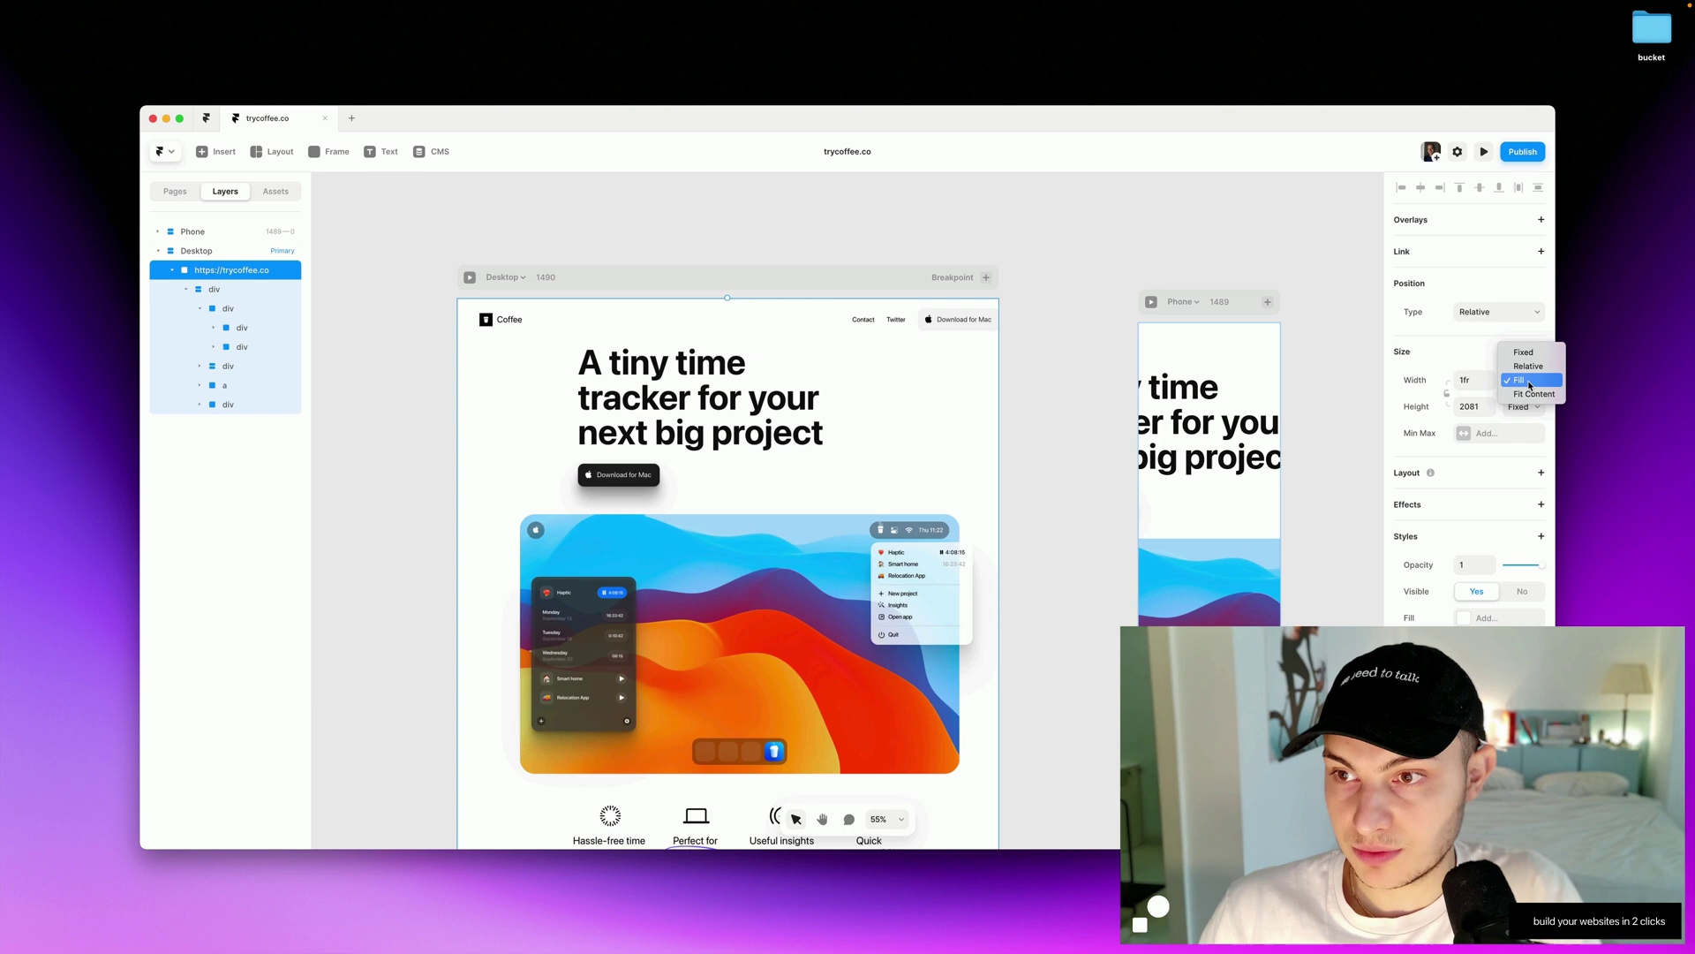
{"action": "left_click", "coordinate": [1527, 395]}
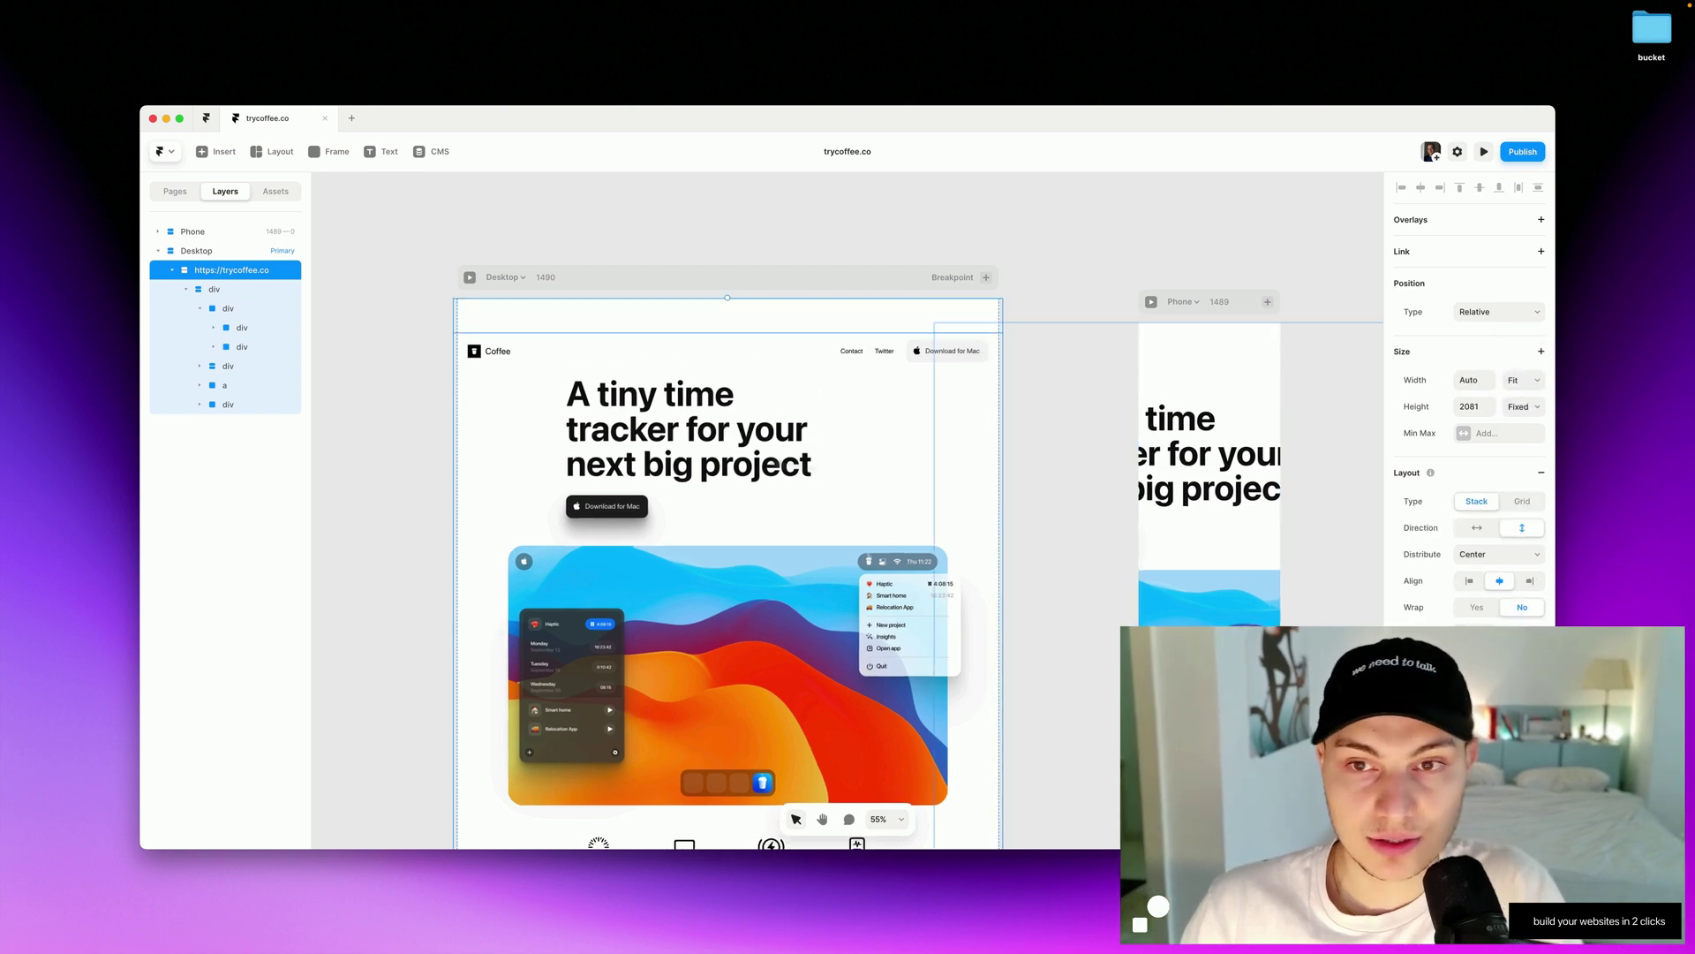
Set the height of the trycoffee.co frame in the Desktop breakpoint to Fit Content.
{"action": "left_click", "coordinate": [751, 408]}
{"action": "left_click", "coordinate": [757, 363]}
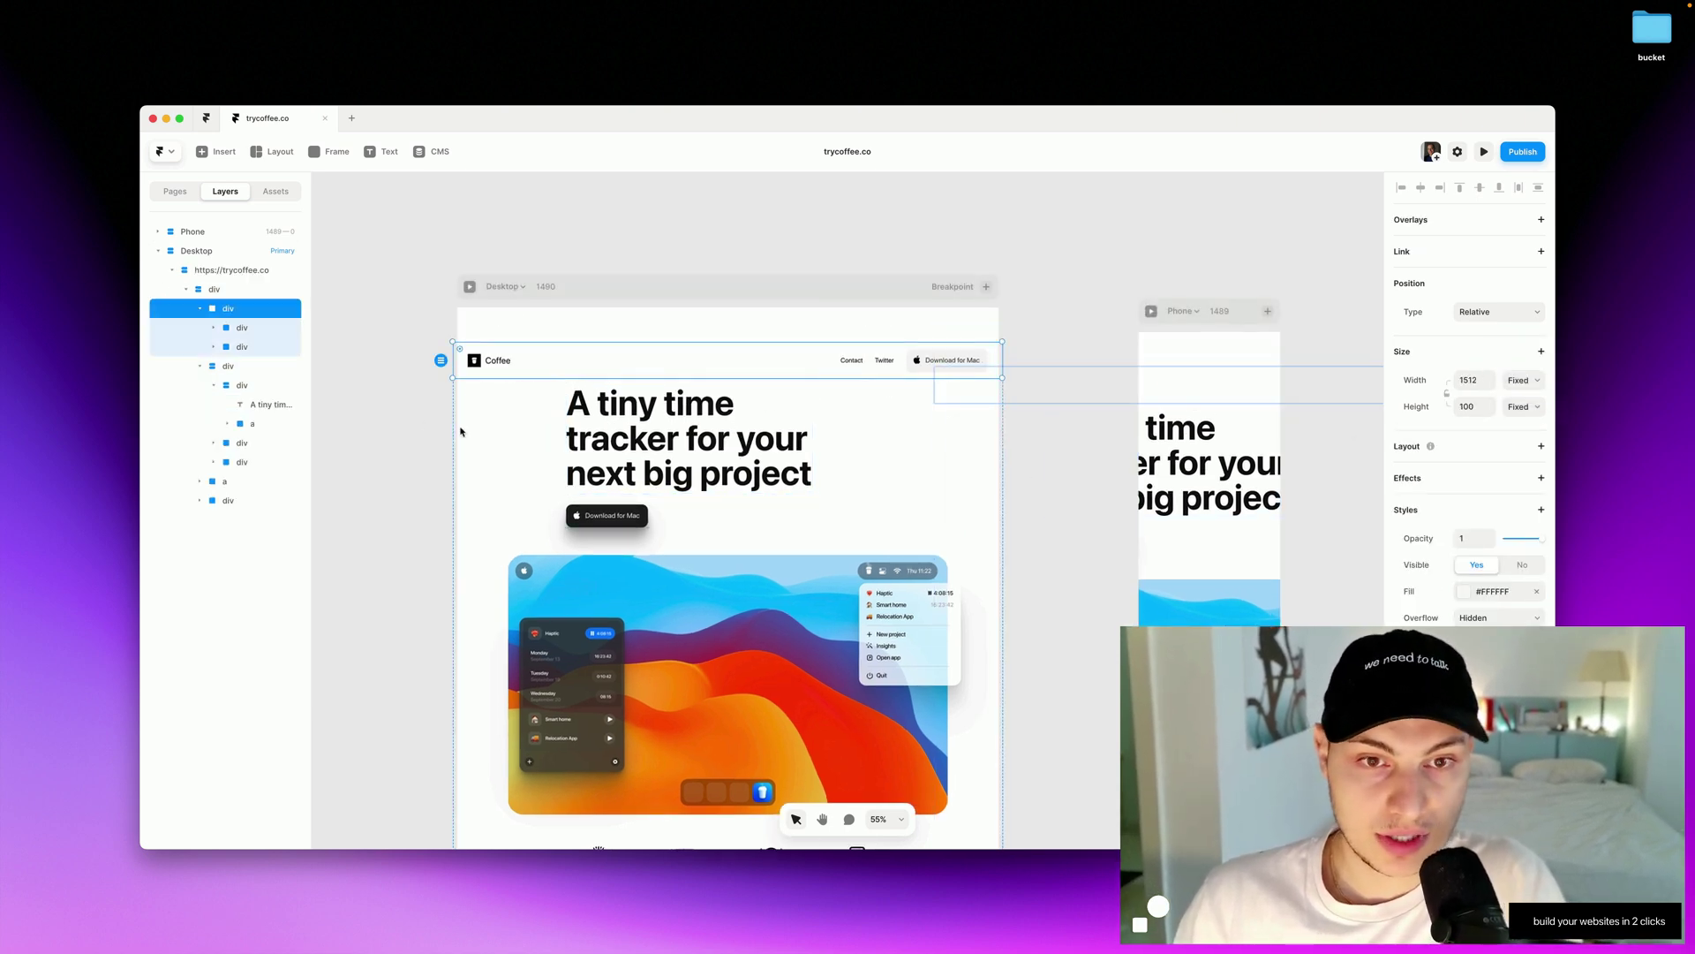
{"action": "mouse_move", "coordinate": [458, 433]}
{"action": "left_mouse_down"}
{"action": "mouse_move", "coordinate": [469, 398]}
{"action": "mouse_move", "coordinate": [481, 422]}
{"action": "left_mouse_up"}
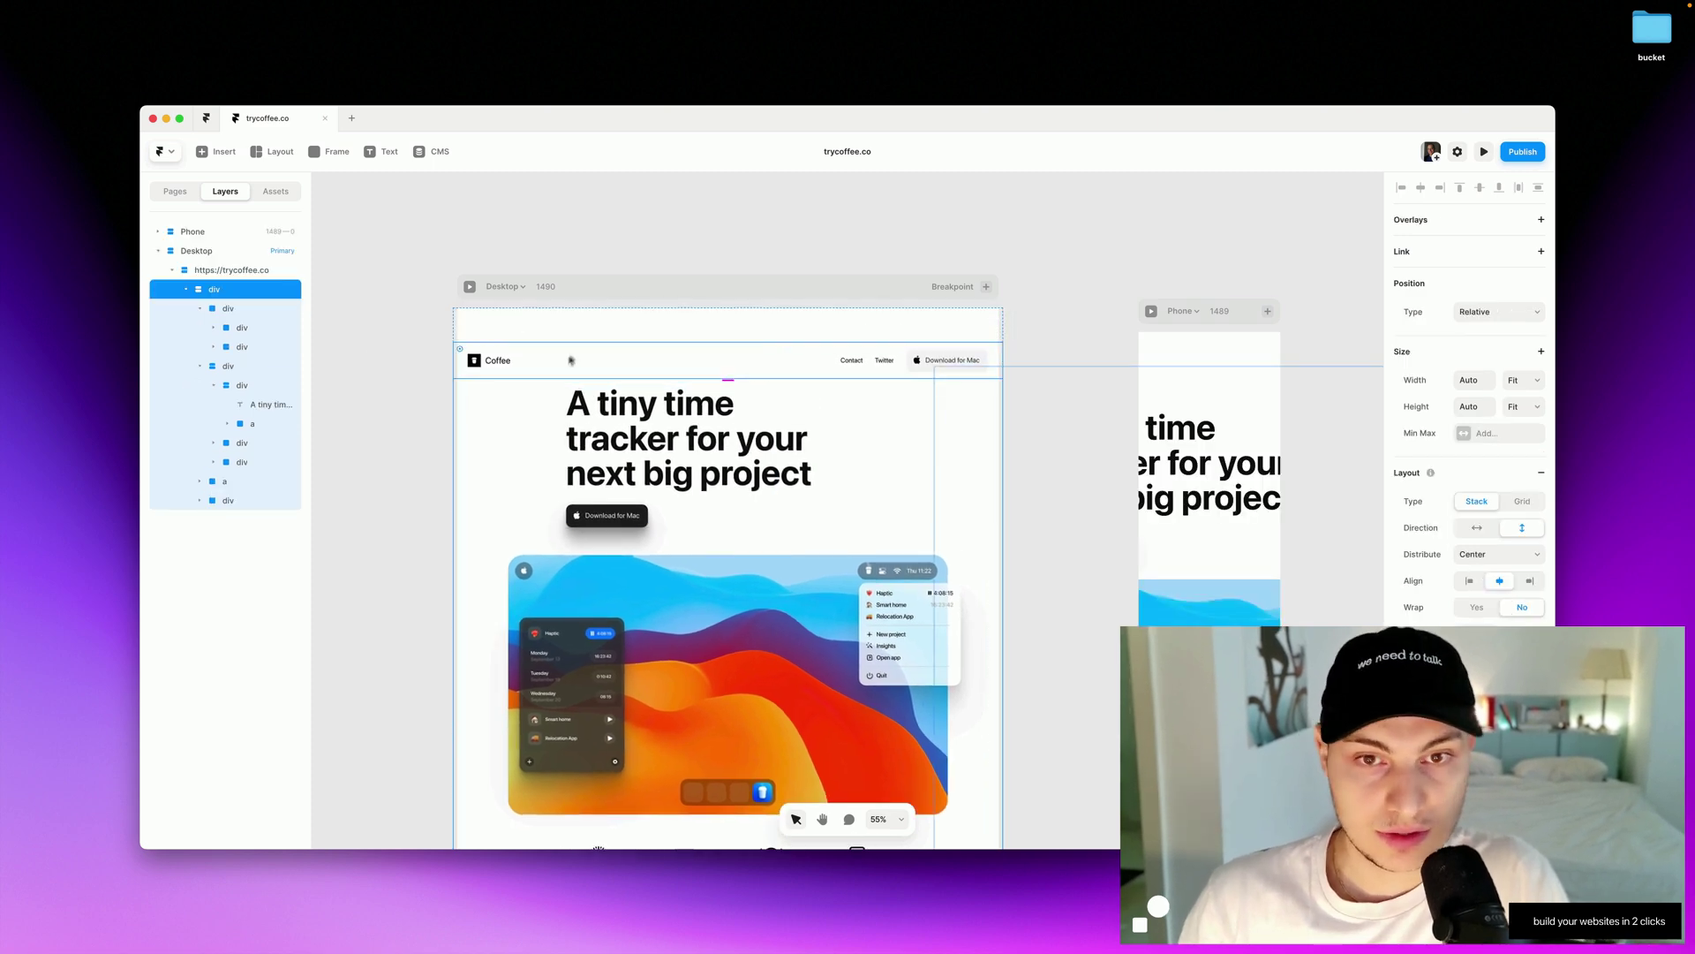
{"action": "left_click", "coordinate": [601, 316]}
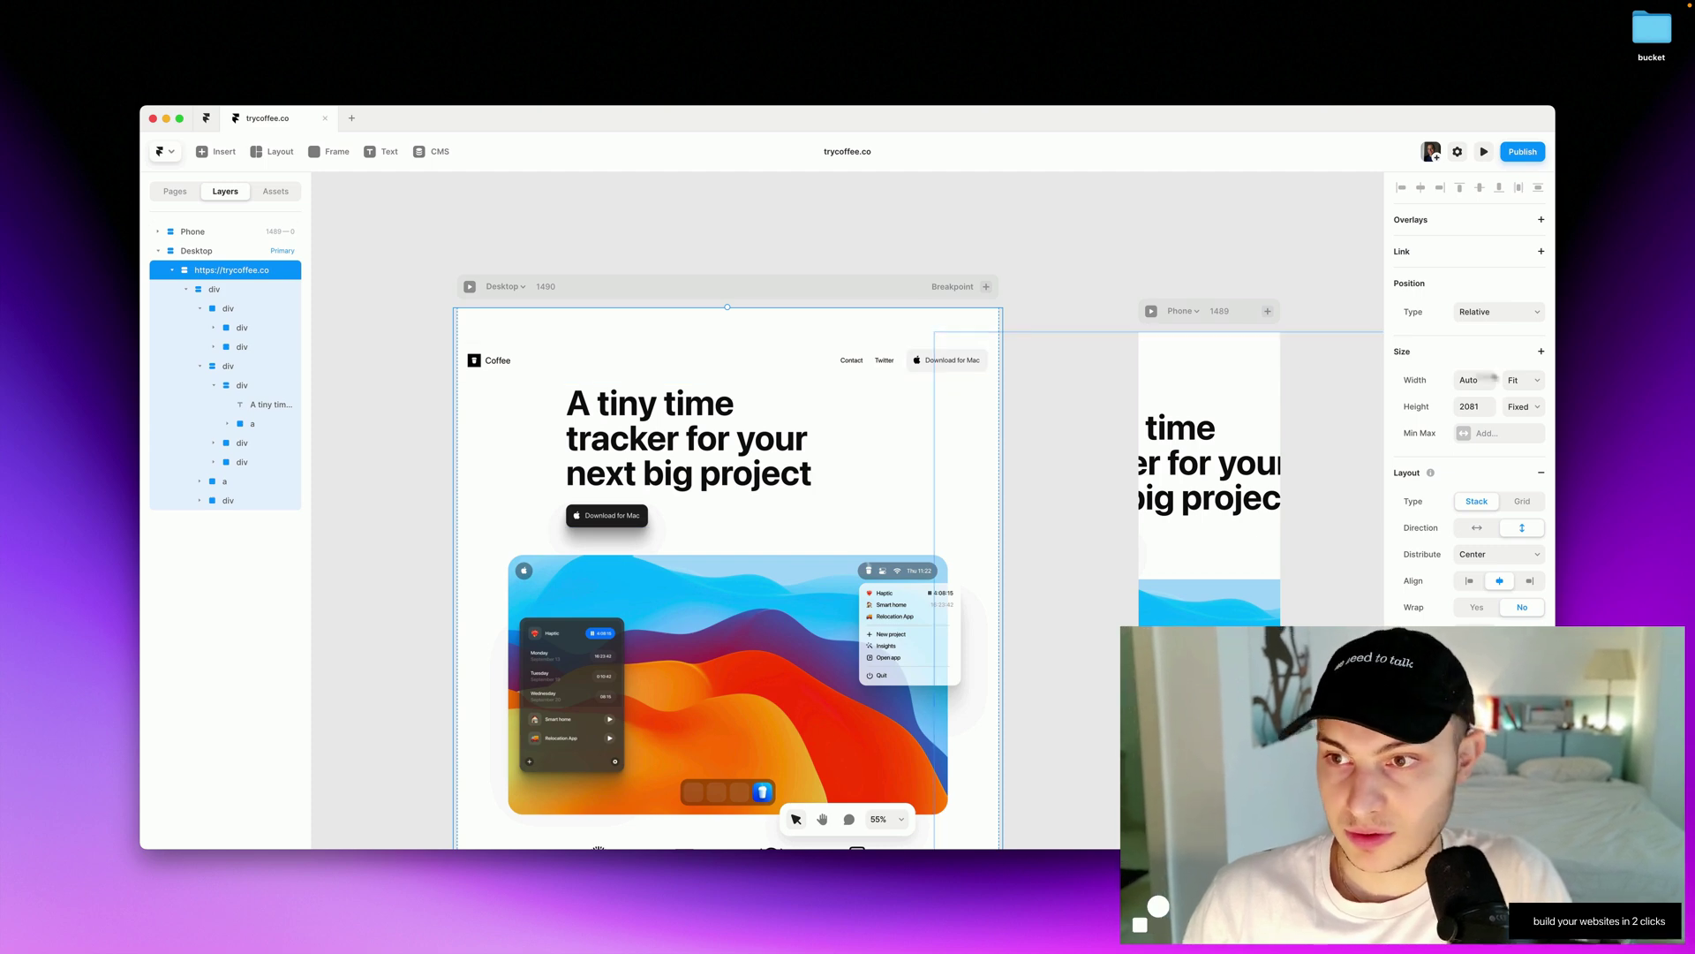
{"action": "left_click", "coordinate": [1525, 407]}
{"action": "left_click", "coordinate": [1521, 449]}
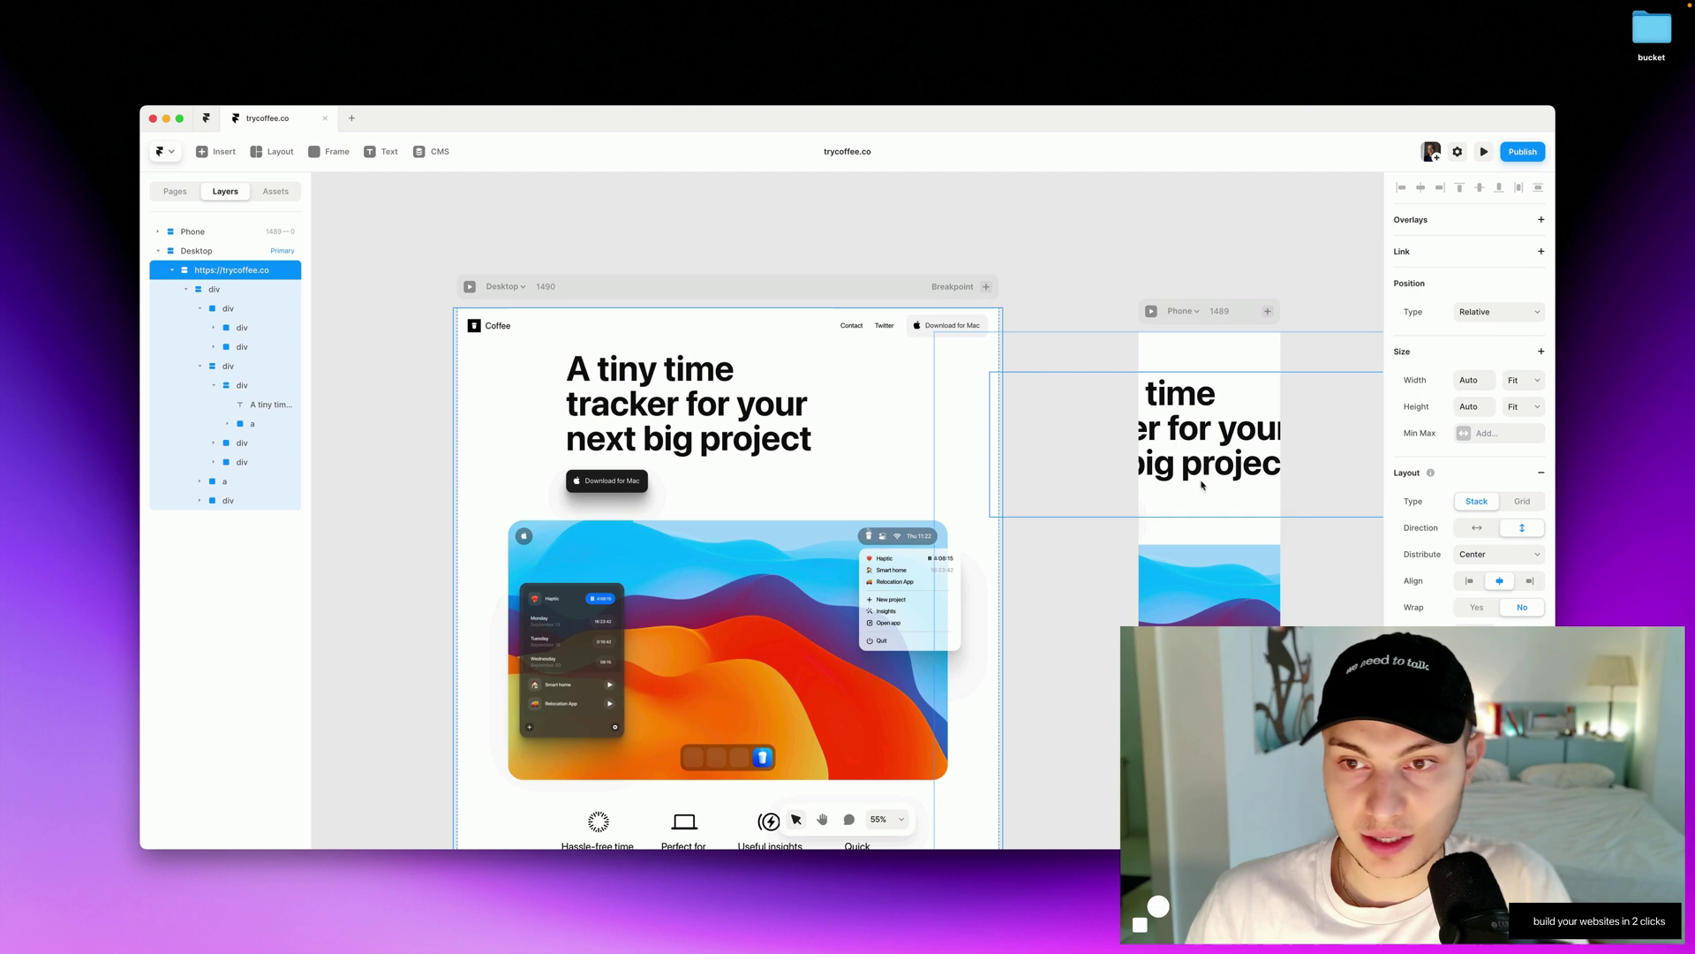
Set the font size of the "A tiny time tracker" heading in the Phone breakpoint to 24.
{"action": "left_click", "coordinate": [897, 232]}
{"action": "scroll", "coordinate": [1094, 380], "scroll_direction": "right", "scroll_amount": 3}
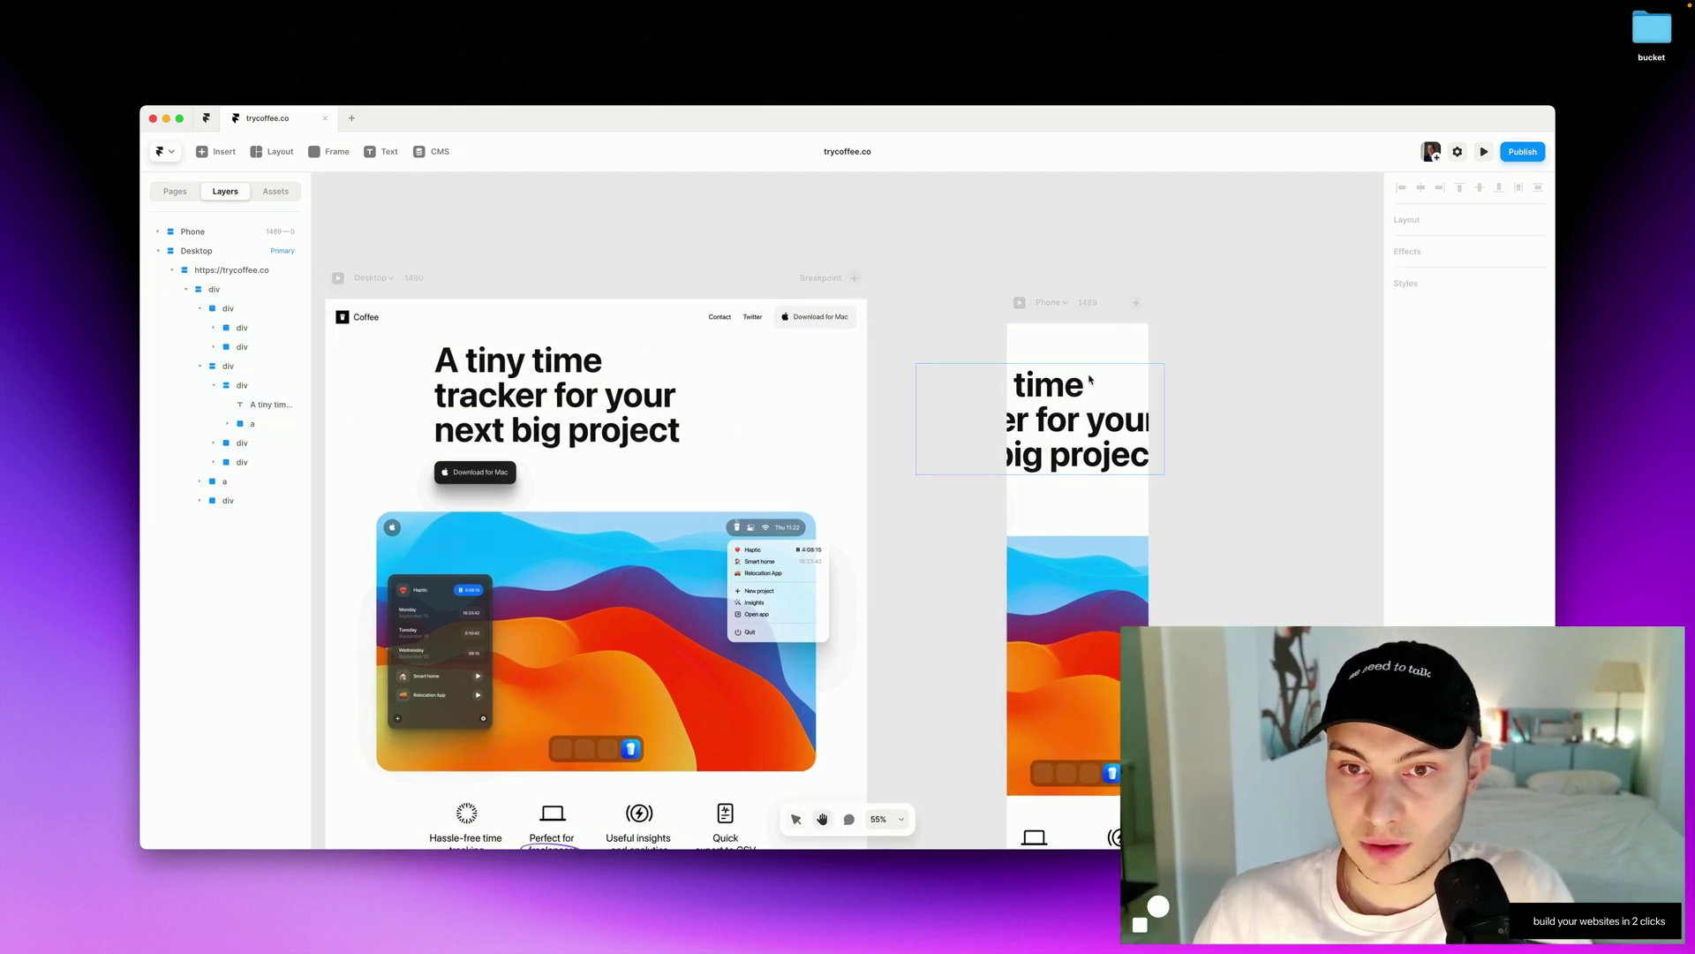
{"action": "left_click", "coordinate": [1083, 395]}
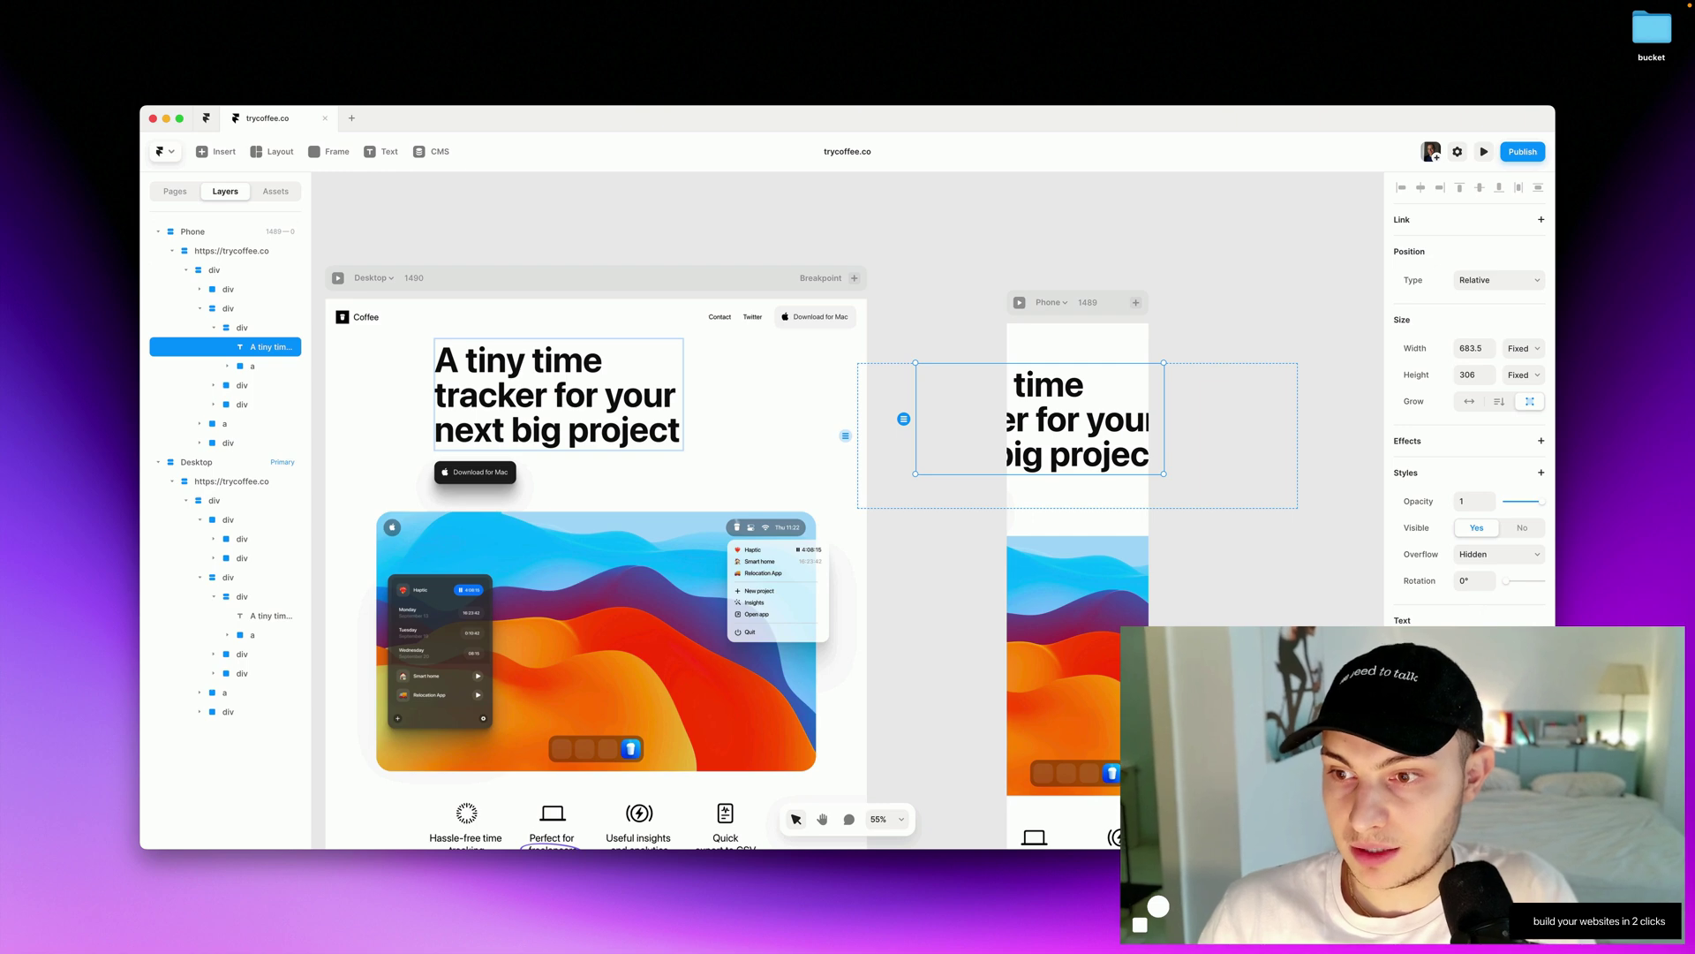
{"action": "scroll", "coordinate": [1477, 532], "scroll_direction": "down", "scroll_amount": 5}
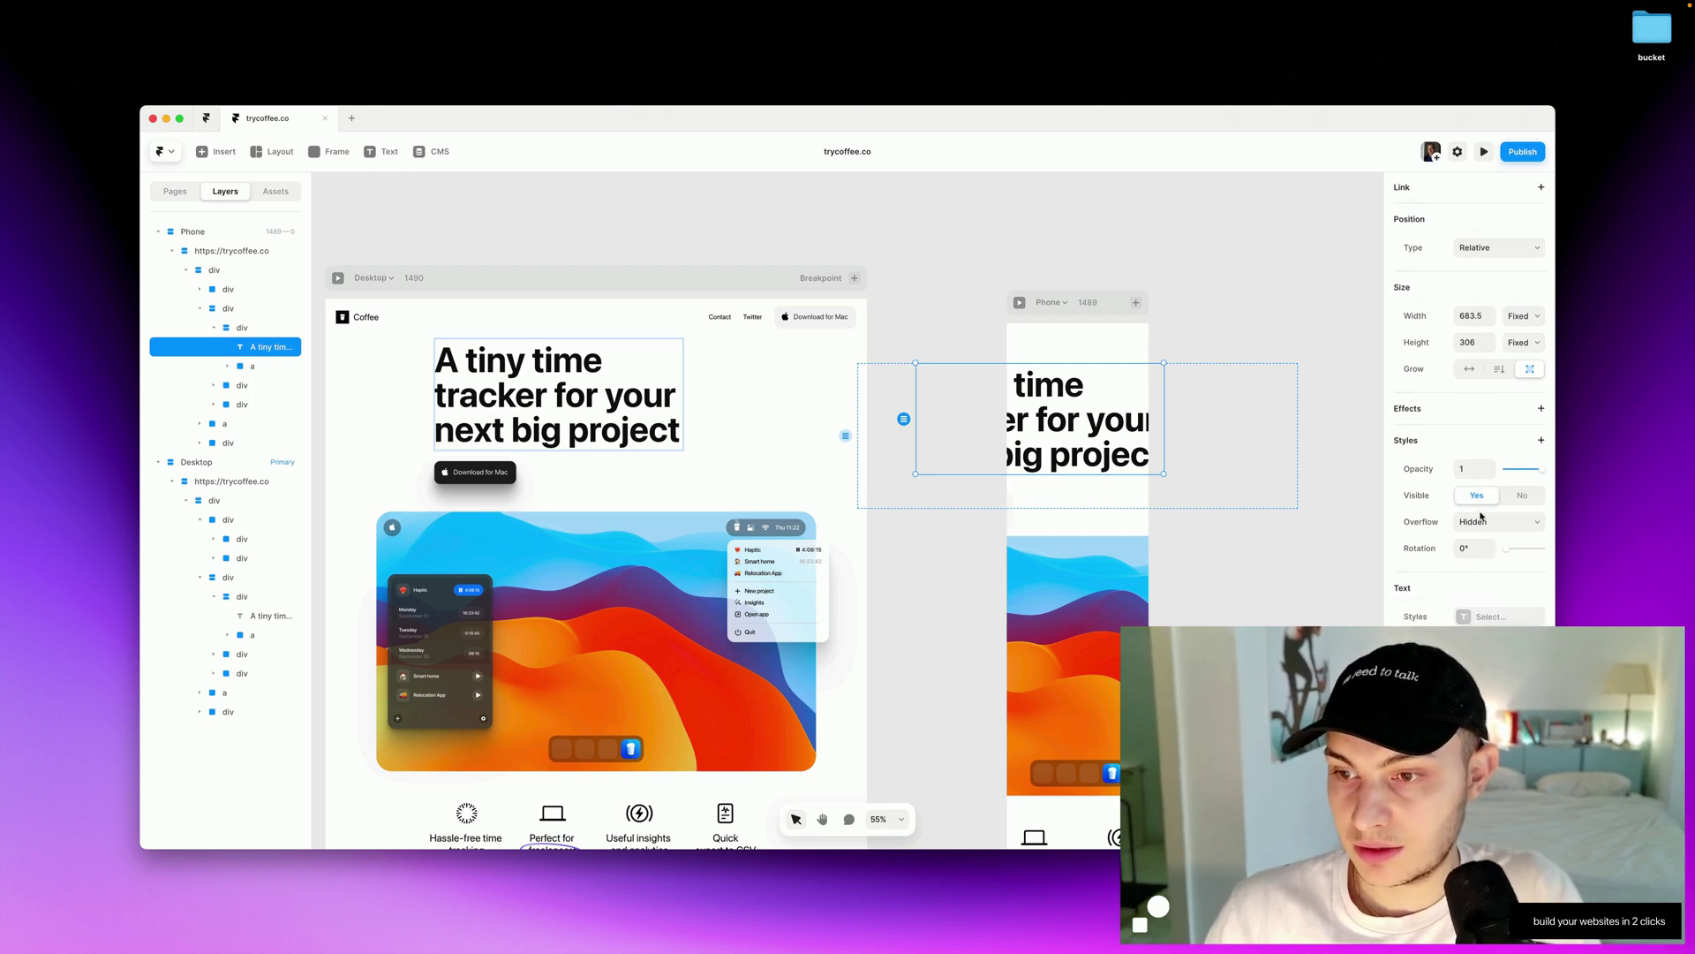
{"action": "left_click", "coordinate": [1491, 612]}
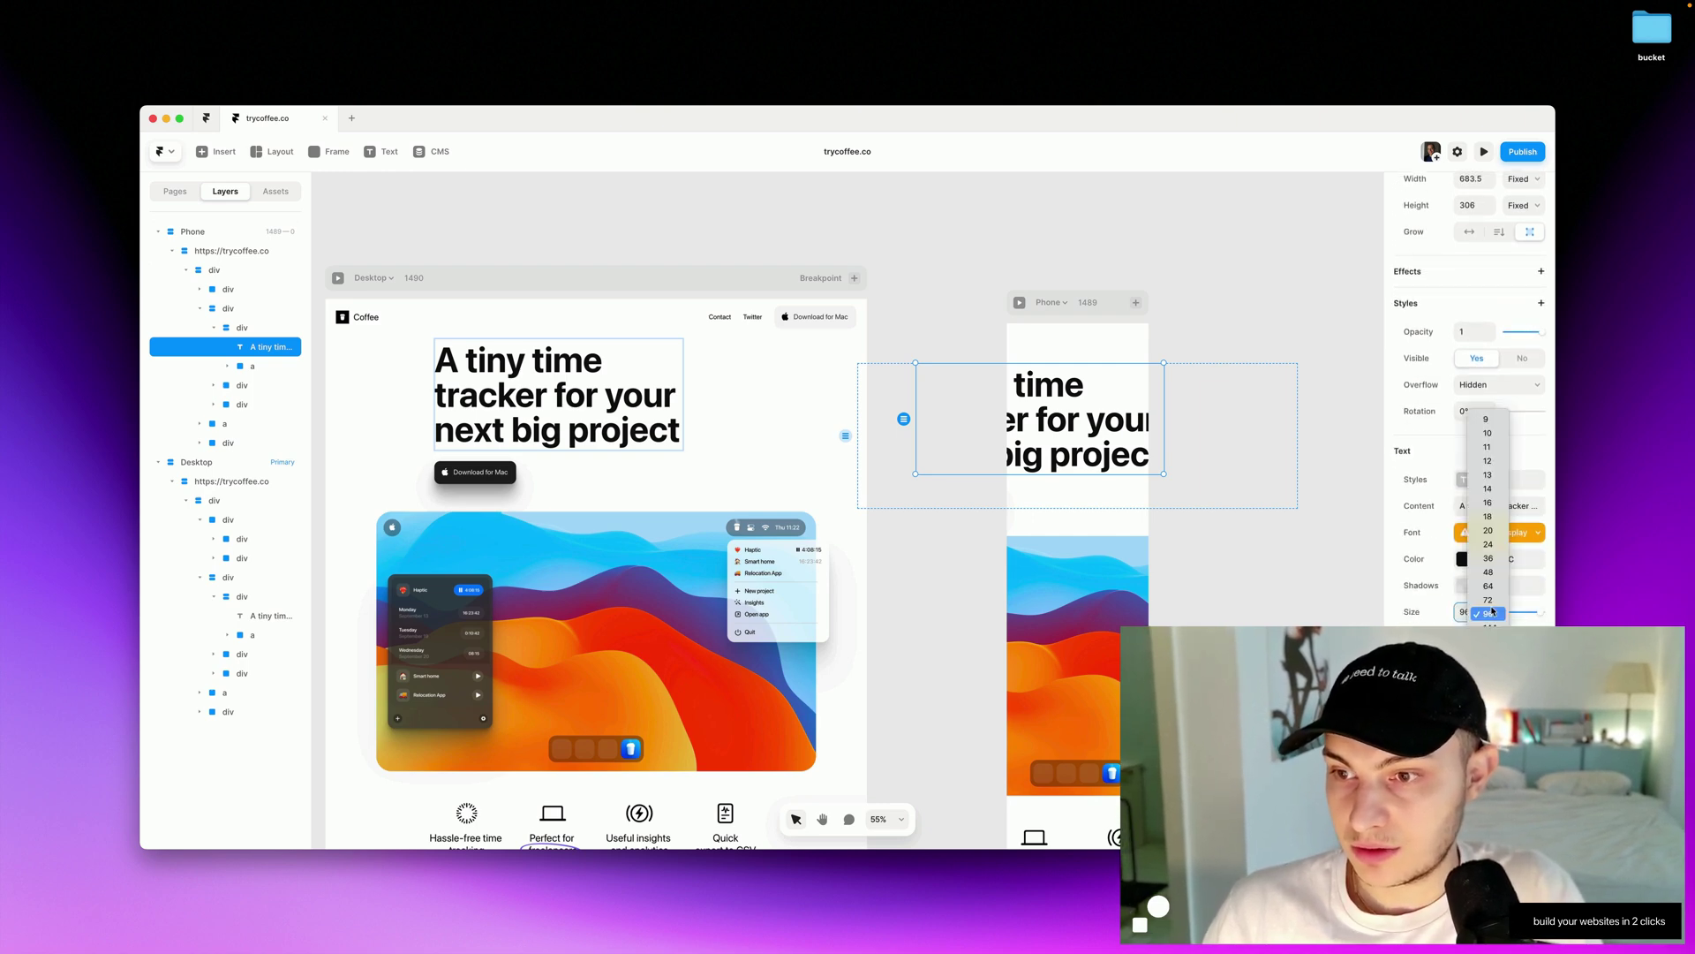
{"action": "left_click", "coordinate": [1488, 544]}
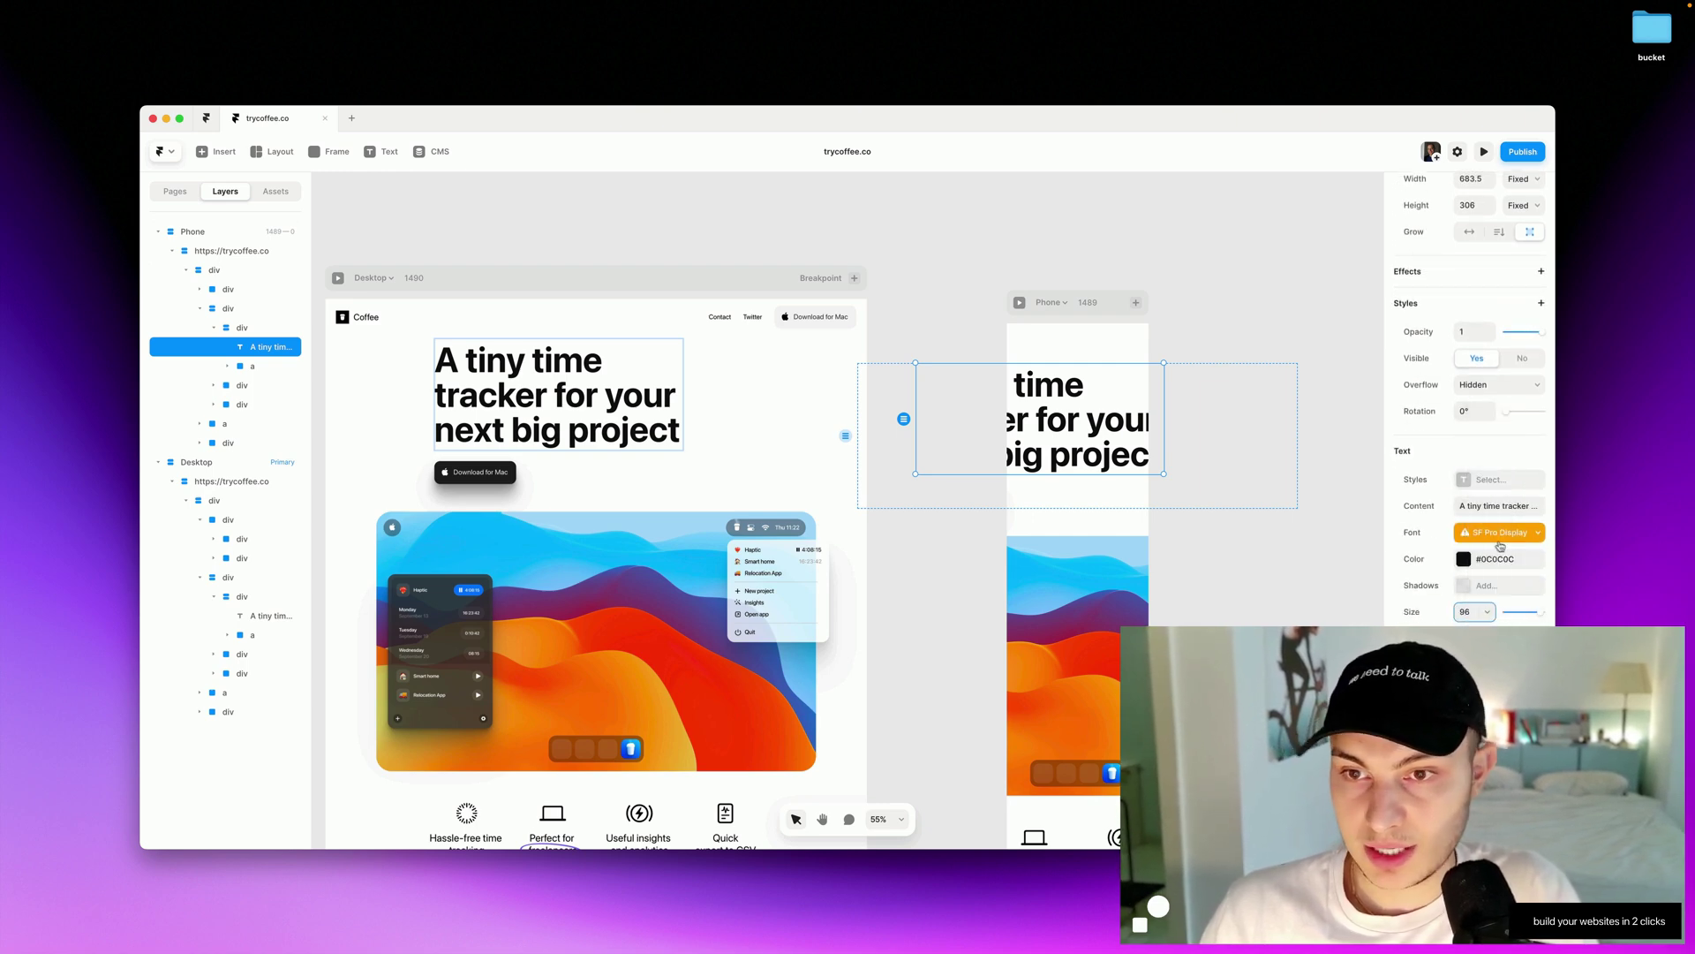
Set the width of the div holding the heading and download button in the Phone breakpoint to Fit Content.
{"action": "left_click", "coordinate": [1091, 496]}
{"action": "left_click", "coordinate": [1515, 381]}
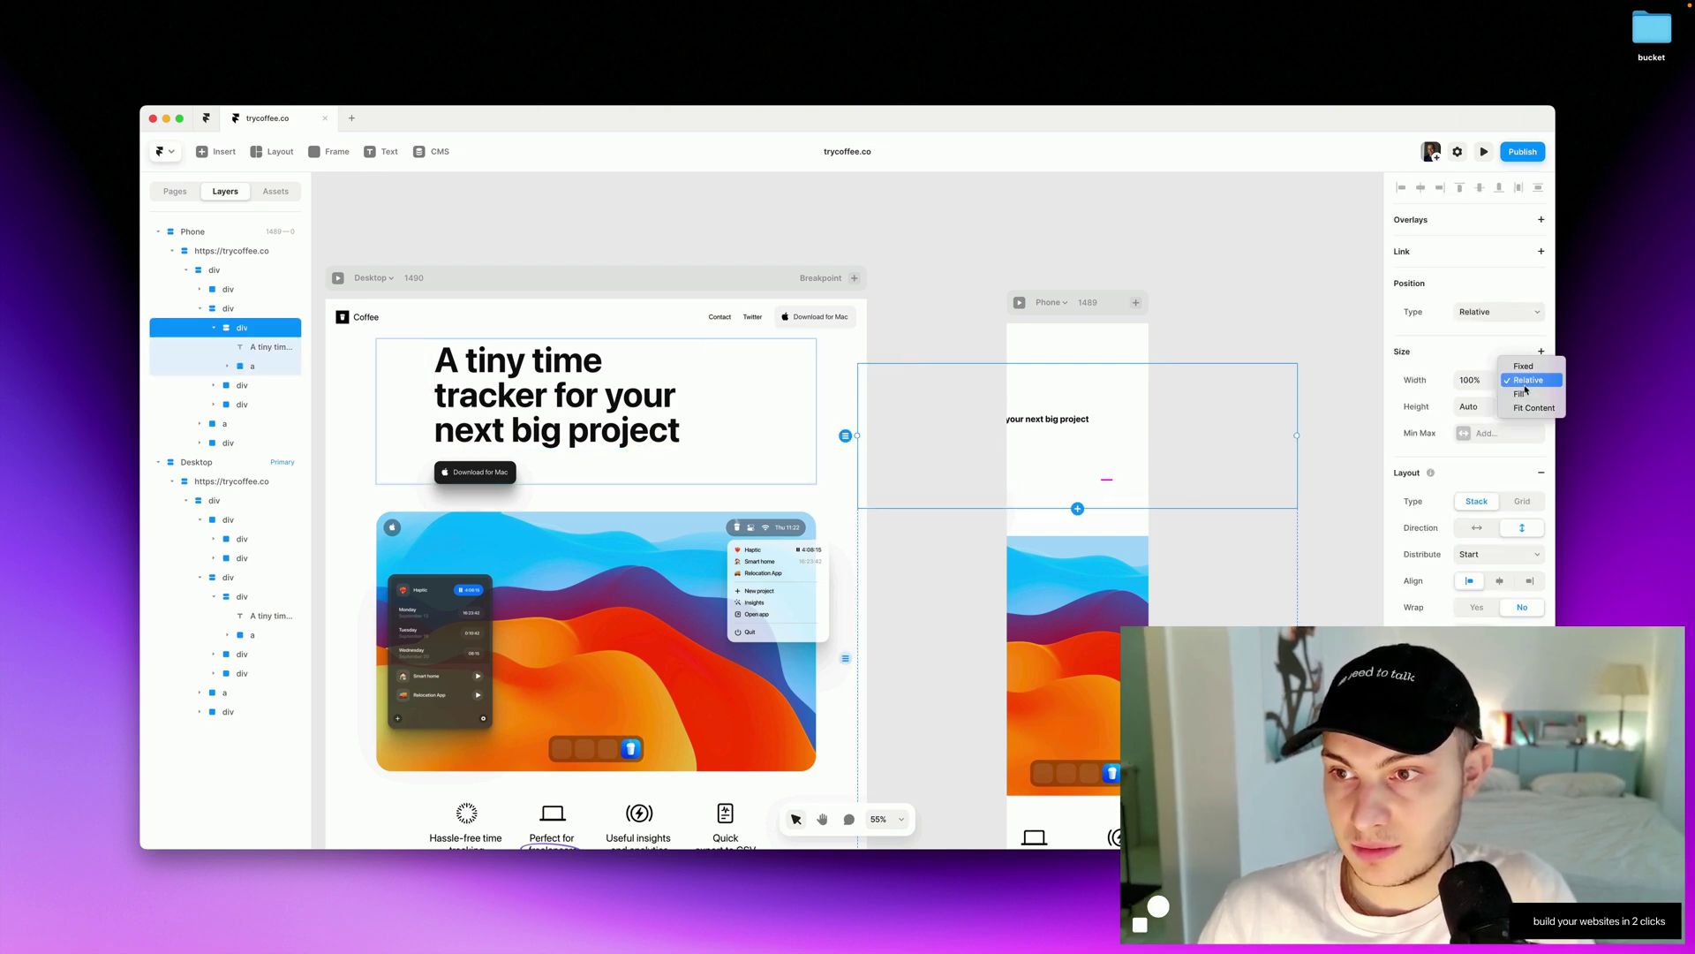
{"action": "left_click", "coordinate": [1524, 387]}
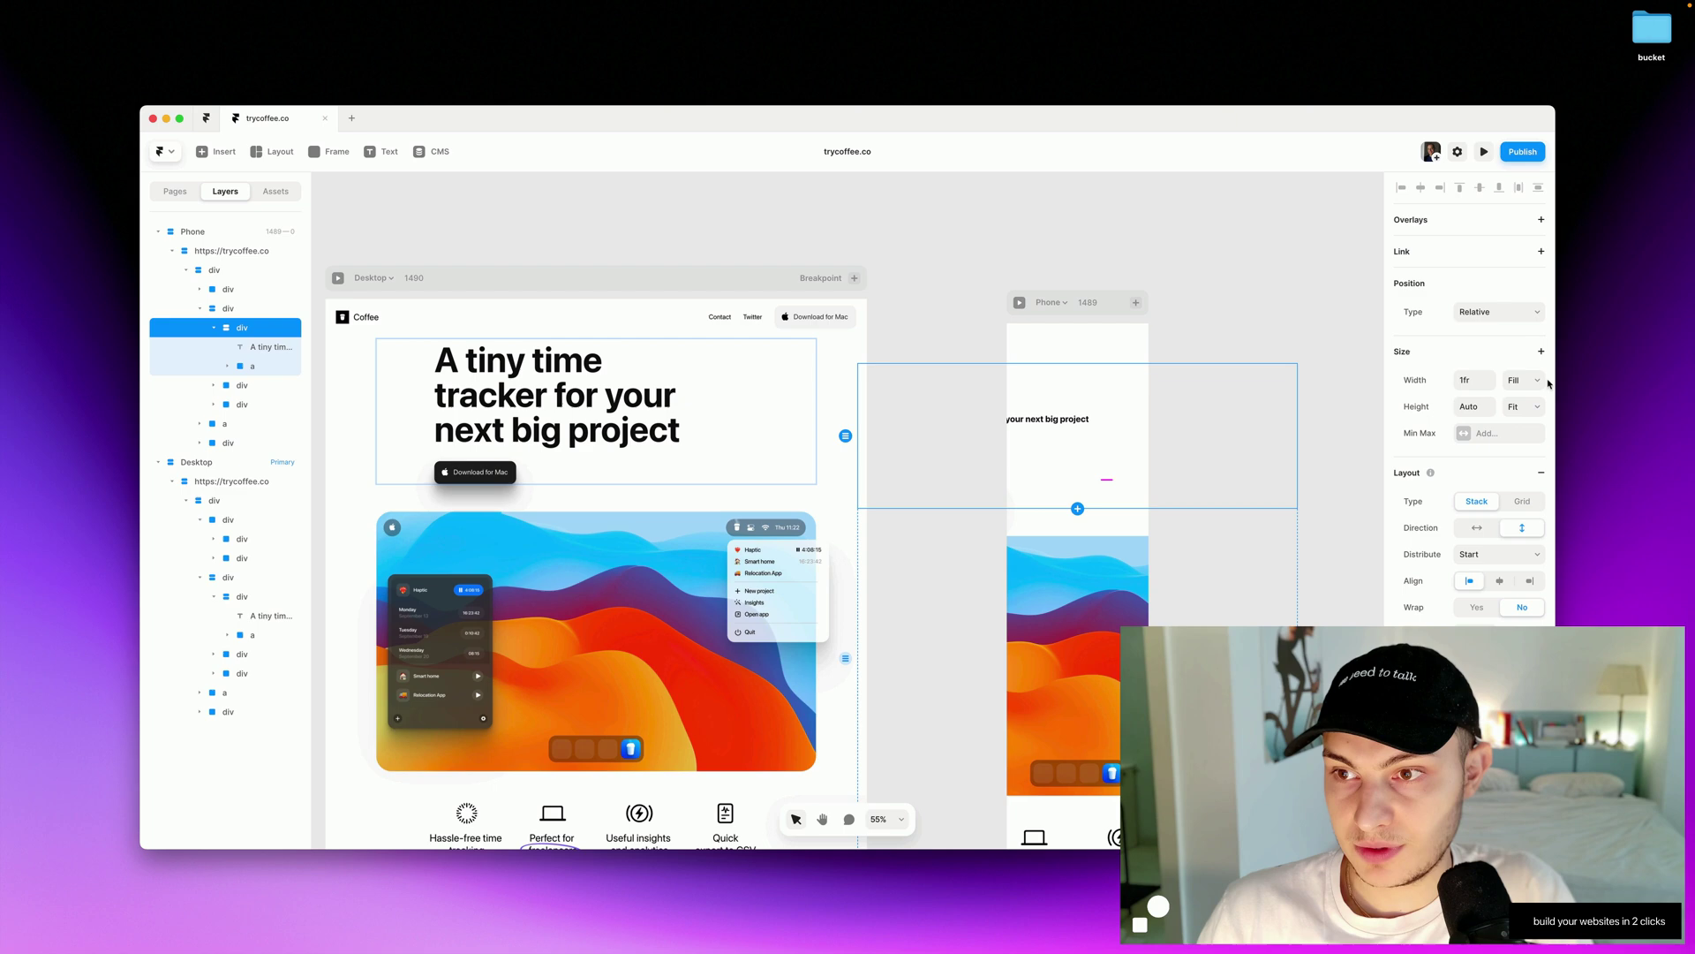
{"action": "left_click", "coordinate": [1538, 385]}
{"action": "left_click", "coordinate": [1538, 402]}
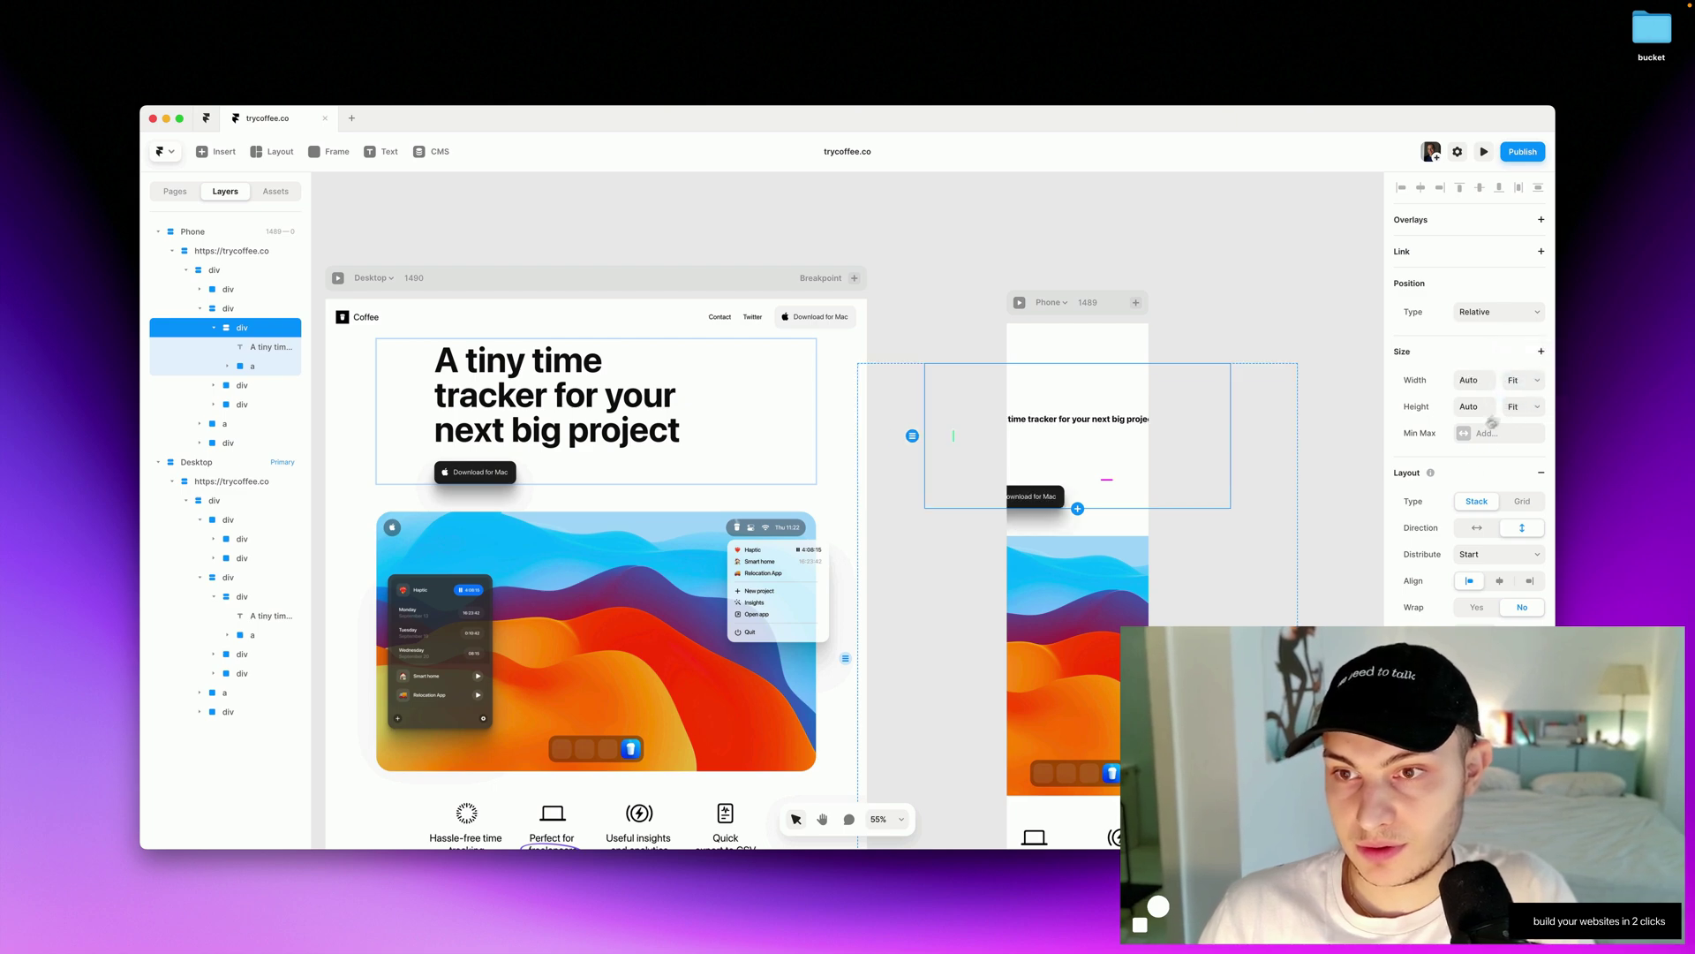
{"action": "left_click", "coordinate": [1524, 410]}
{"action": "left_click", "coordinate": [1526, 406]}
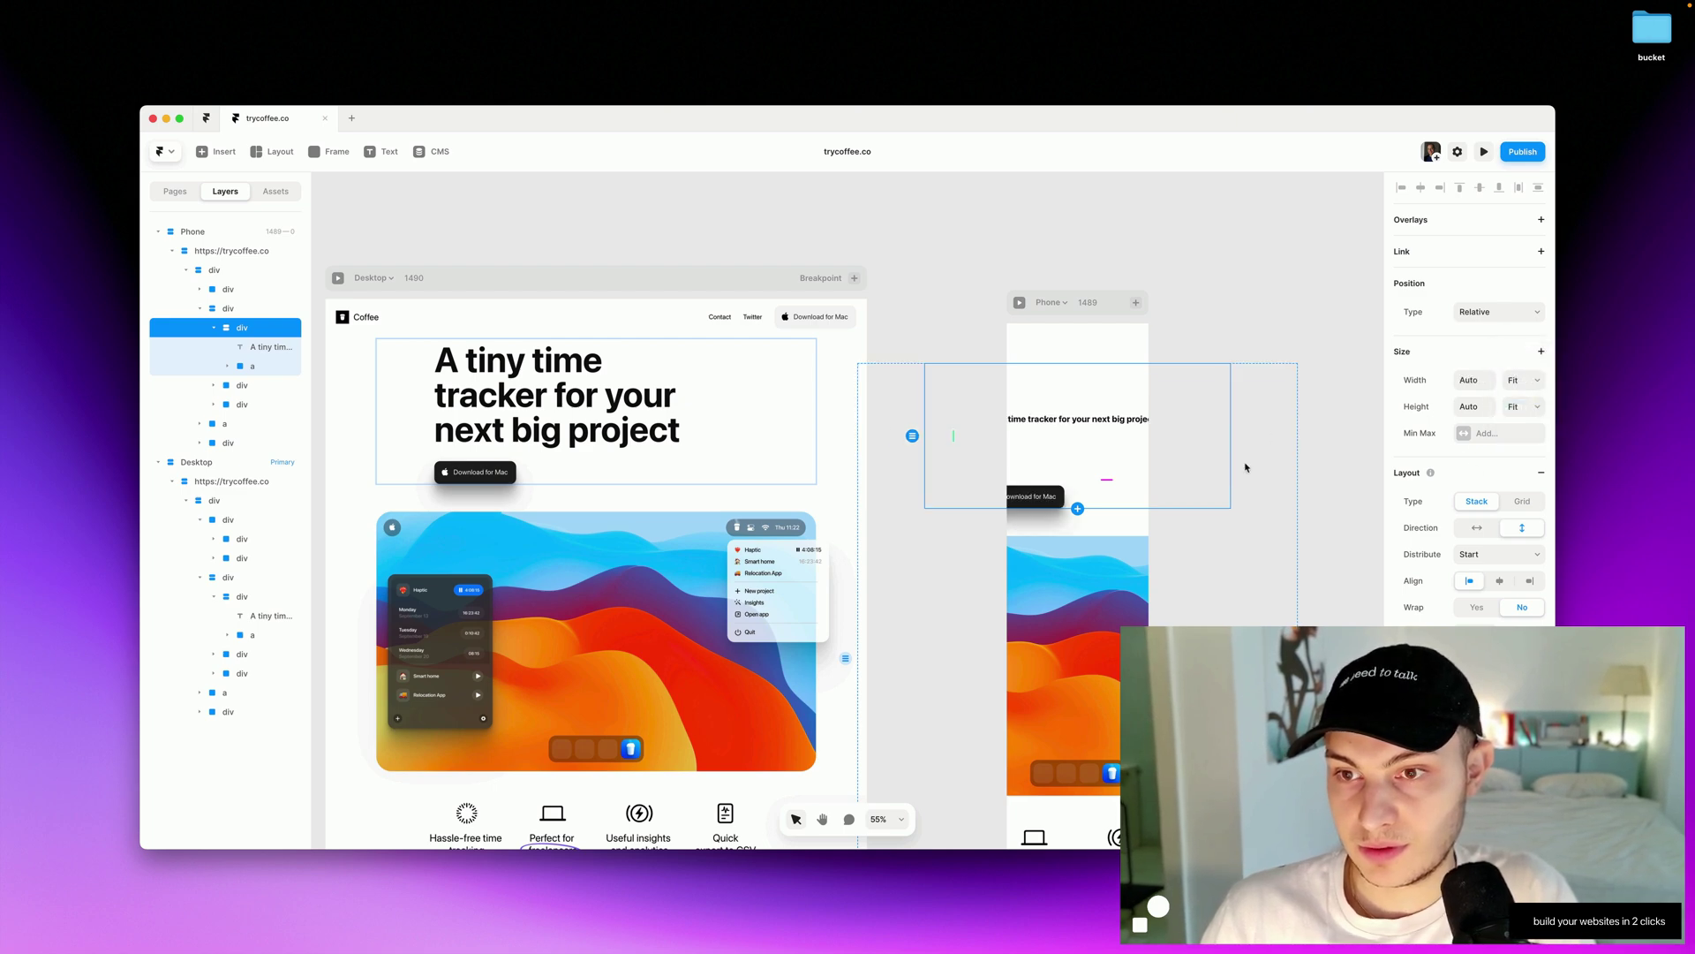
{"action": "left_click", "coordinate": [1258, 515]}
{"action": "left_click", "coordinate": [1111, 541], "text": "super"}
{"action": "left_click", "coordinate": [1118, 528]}
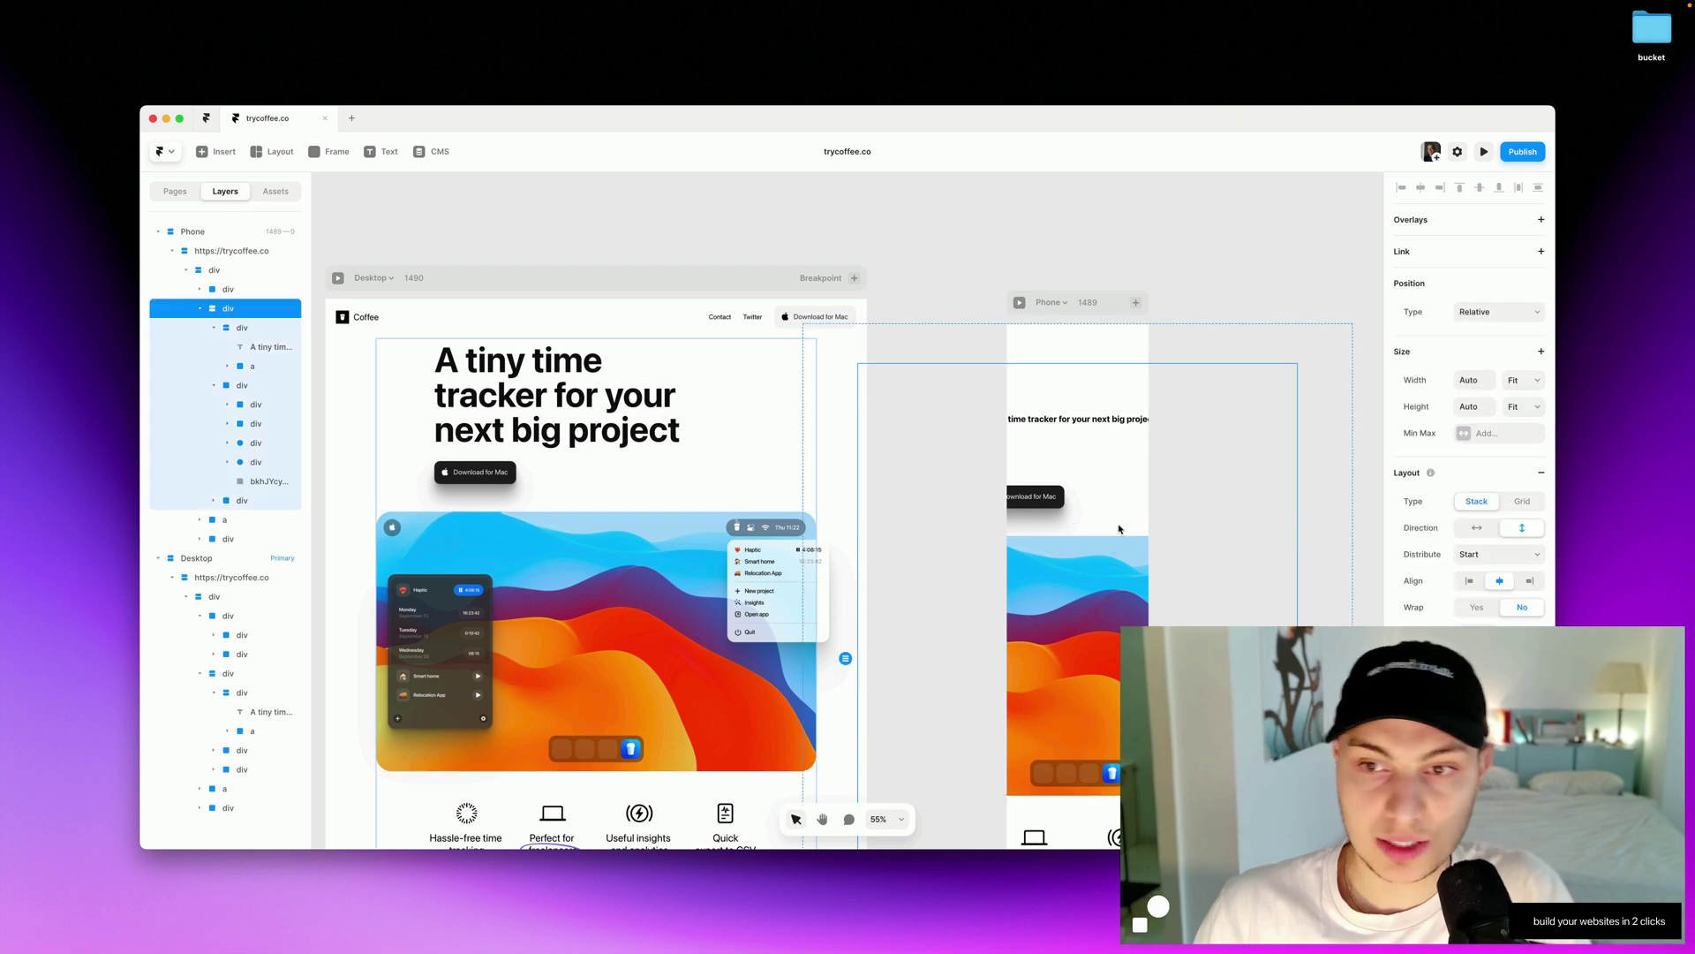
{"action": "left_click", "coordinate": [1324, 532]}
{"action": "scroll", "coordinate": [1075, 434], "scroll_direction": "down", "scroll_amount": 5}
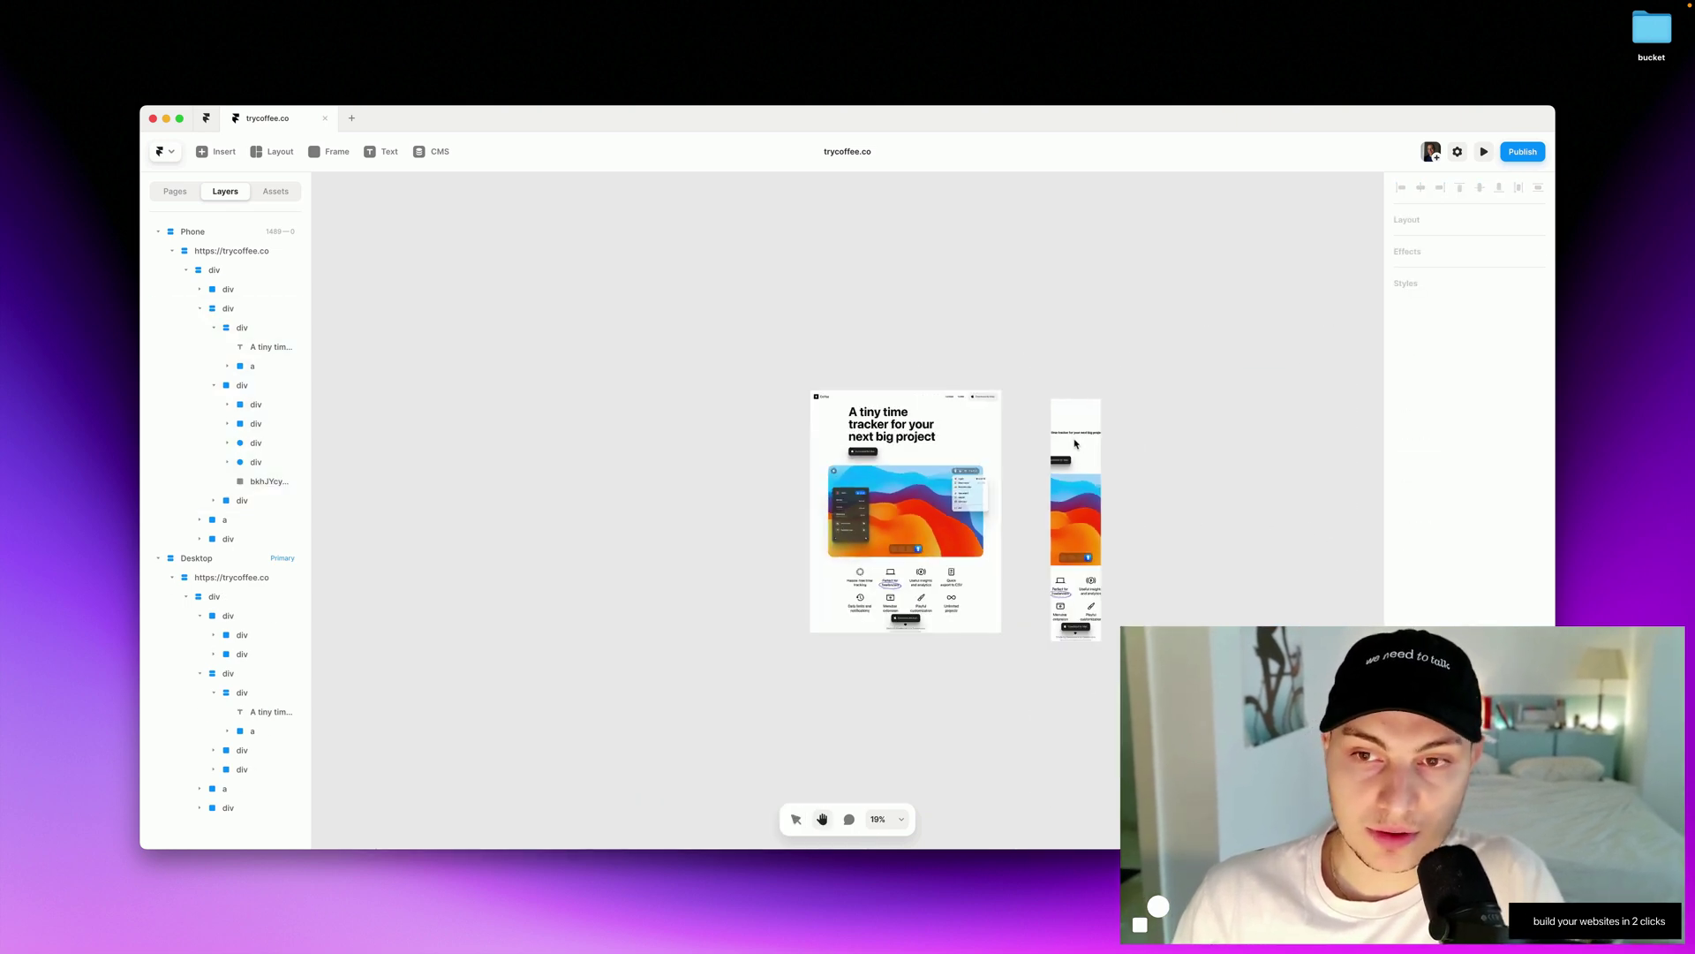
{"action": "left_click", "coordinate": [1076, 451]}
{"action": "scroll", "coordinate": [1075, 450], "scroll_direction": "up", "scroll_amount": 5}
{"action": "left_click", "coordinate": [1077, 470]}
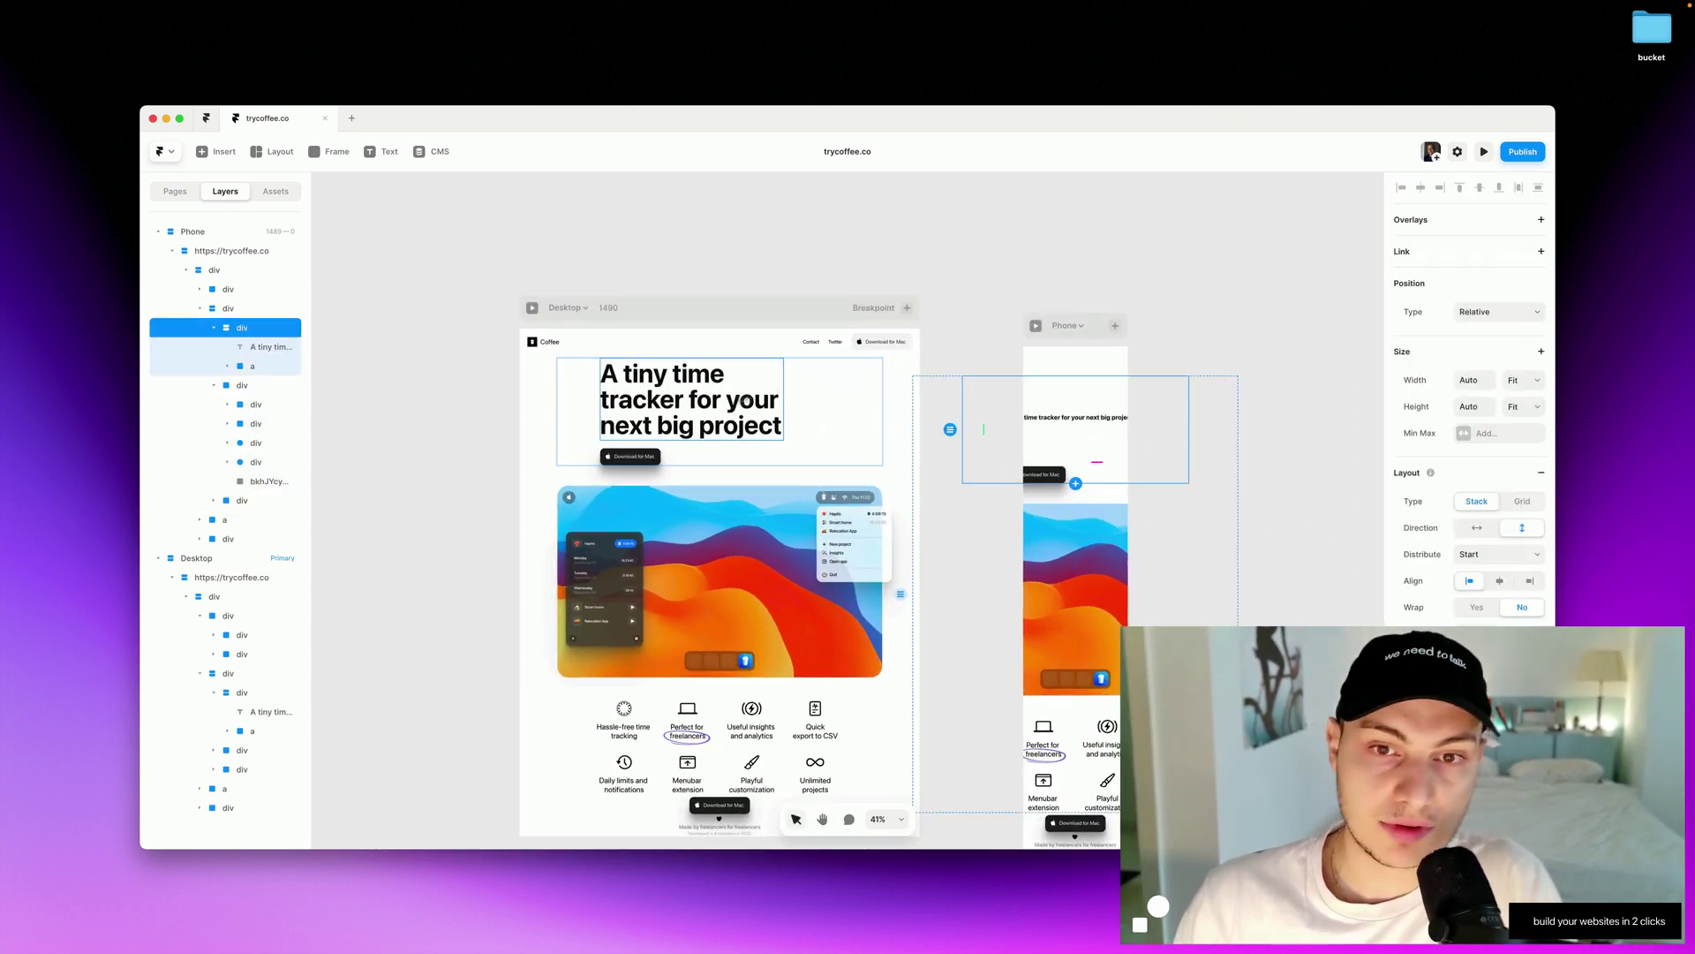
Select the Desktop breakpoint and publish the current version of the website.
{"action": "left_click", "coordinate": [676, 309]}
{"action": "scroll", "coordinate": [794, 706], "scroll_direction": "down", "scroll_amount": 3}
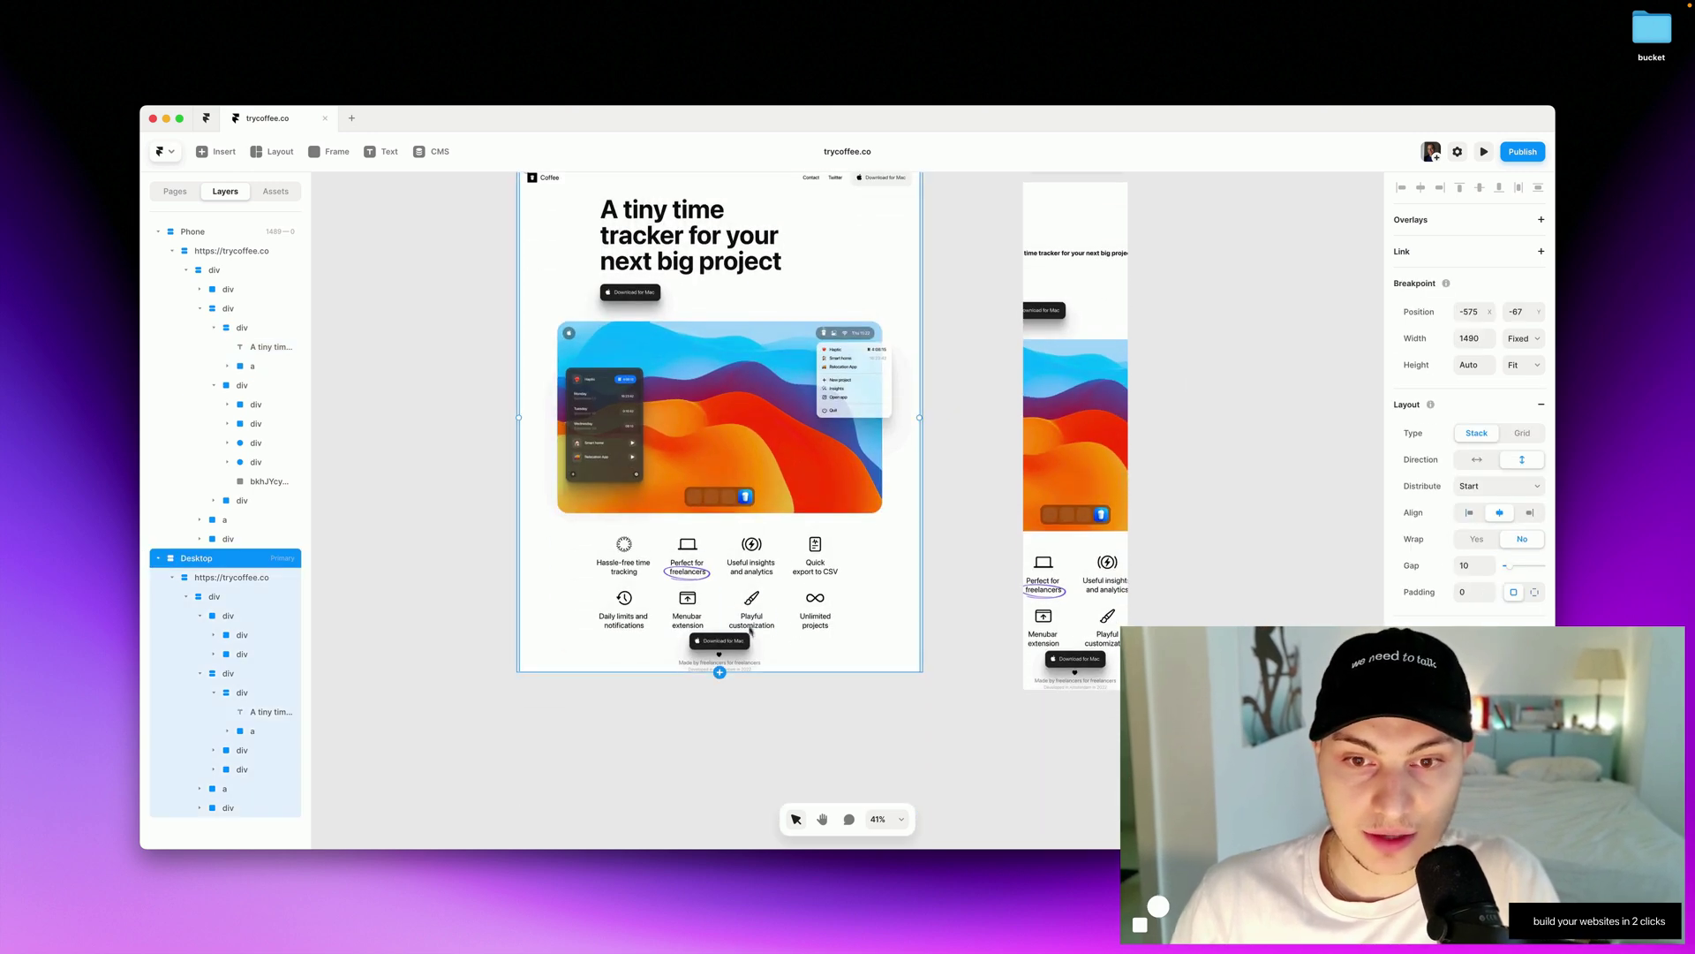
{"action": "left_click", "coordinate": [1522, 151]}
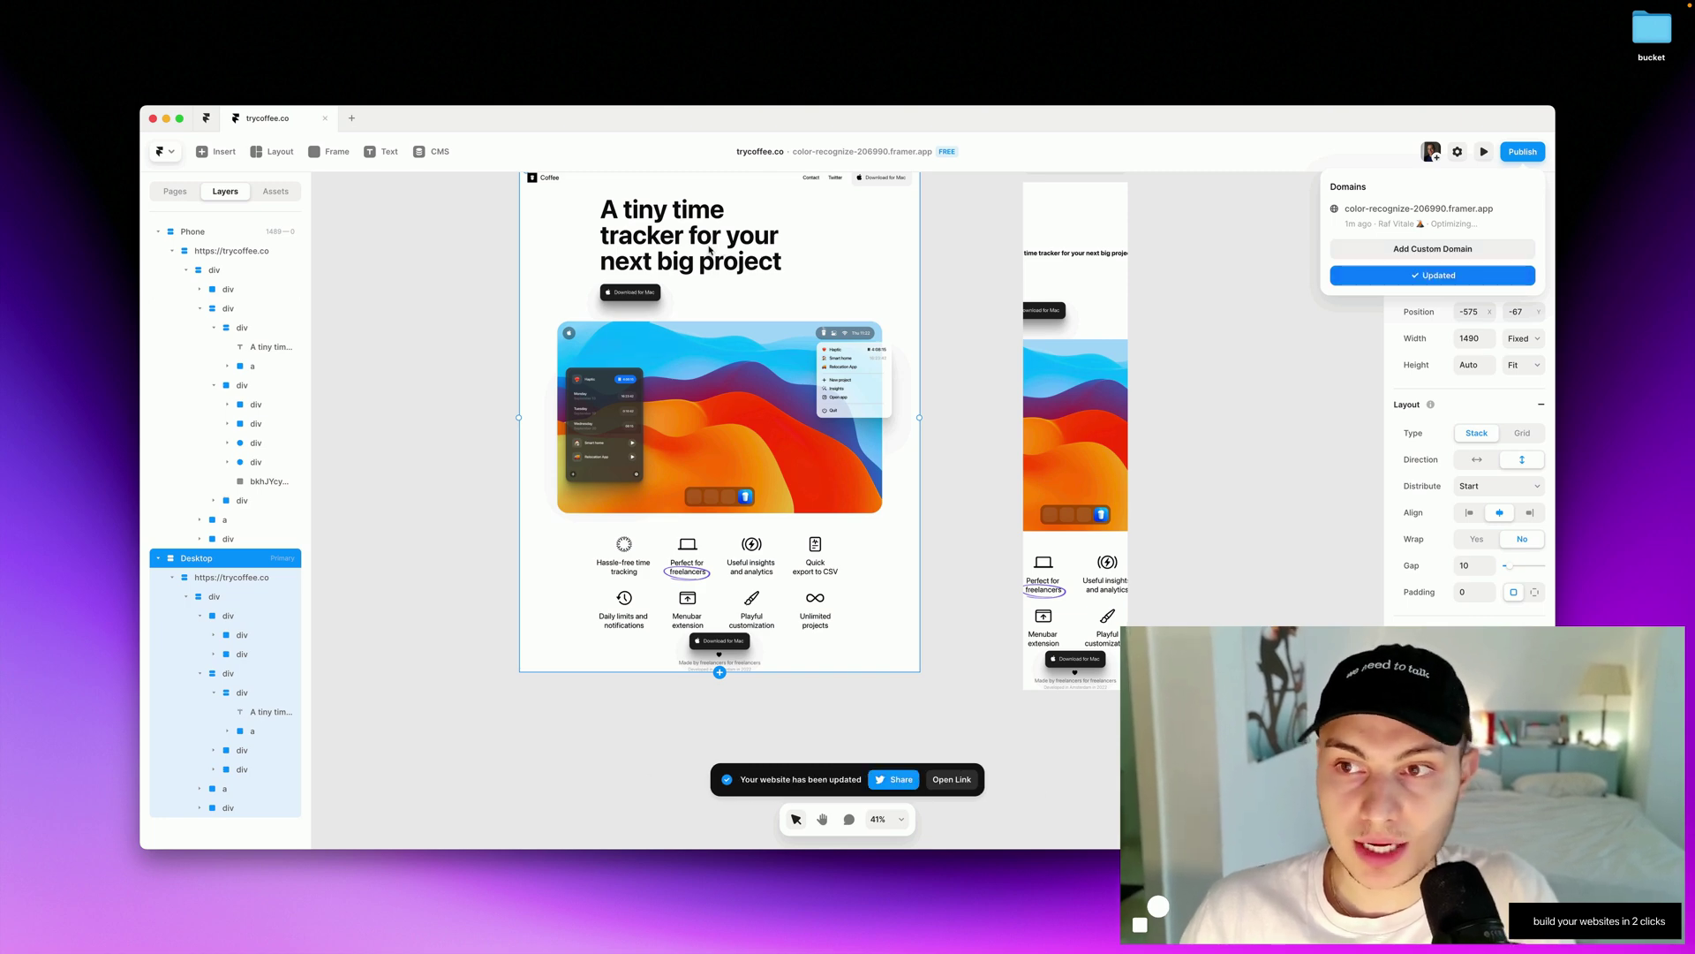
{"action": "left_click", "coordinate": [458, 382]}
{"action": "scroll", "coordinate": [458, 382], "scroll_direction": "up", "scroll_amount": 2}
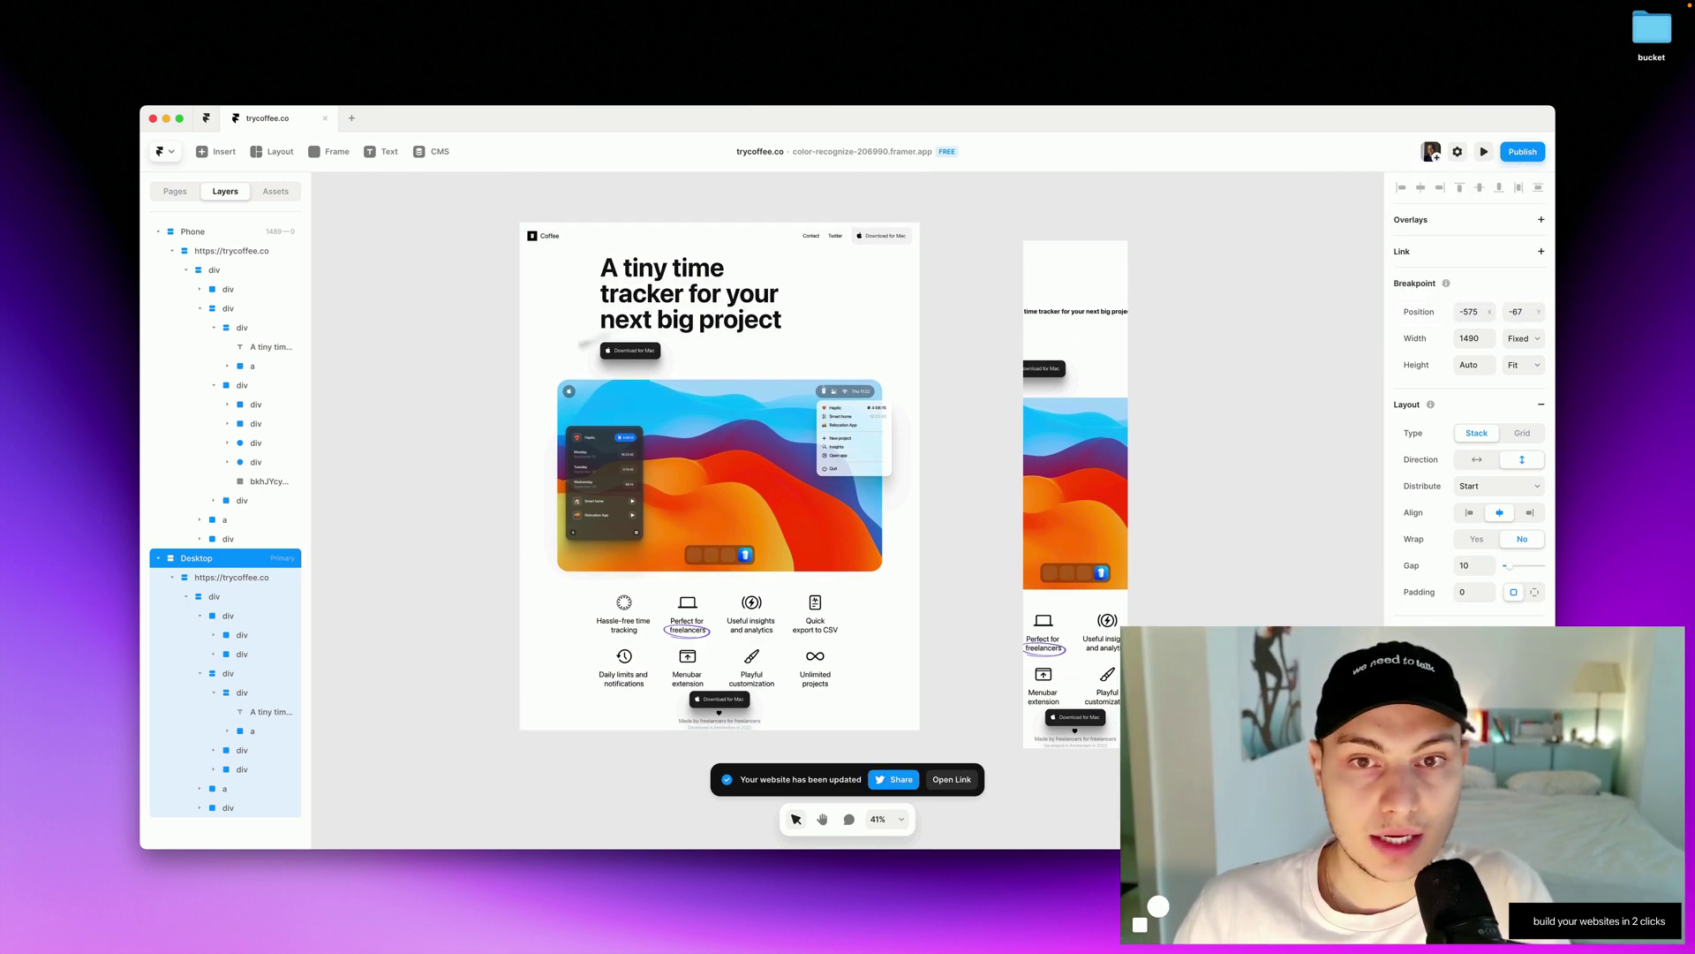
{"action": "left_click", "coordinate": [652, 305]}
{"action": "left_click", "coordinate": [658, 299]}
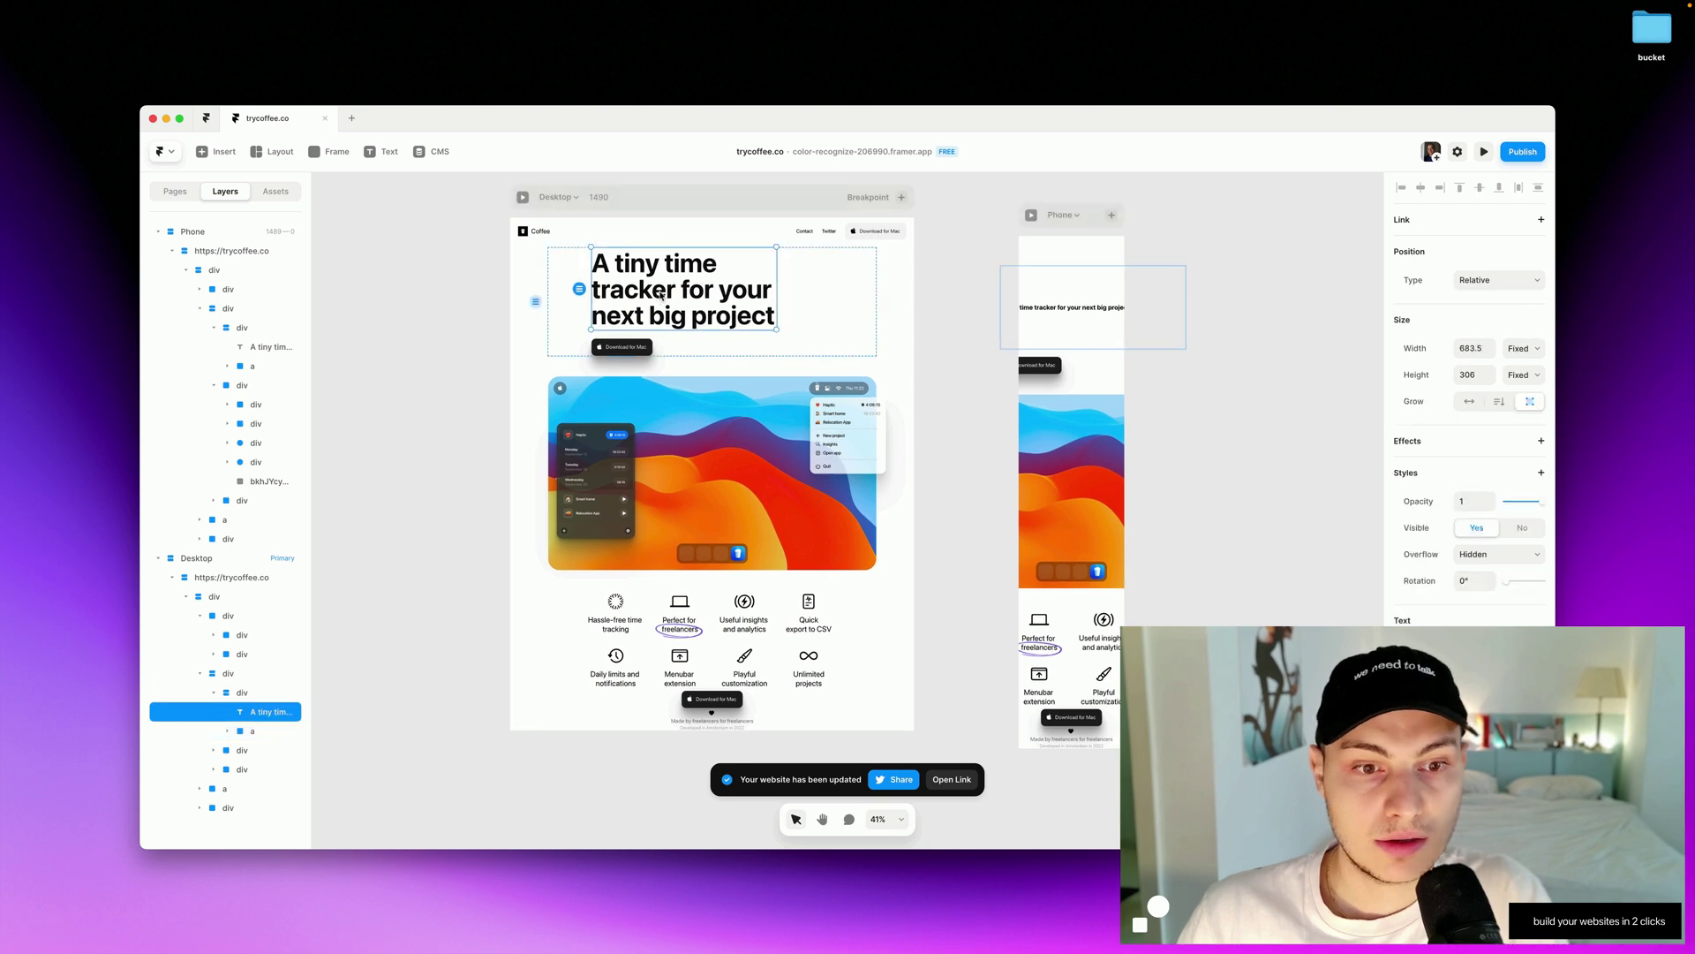
{"action": "scroll", "coordinate": [662, 295], "scroll_direction": "left", "scroll_amount": 1}
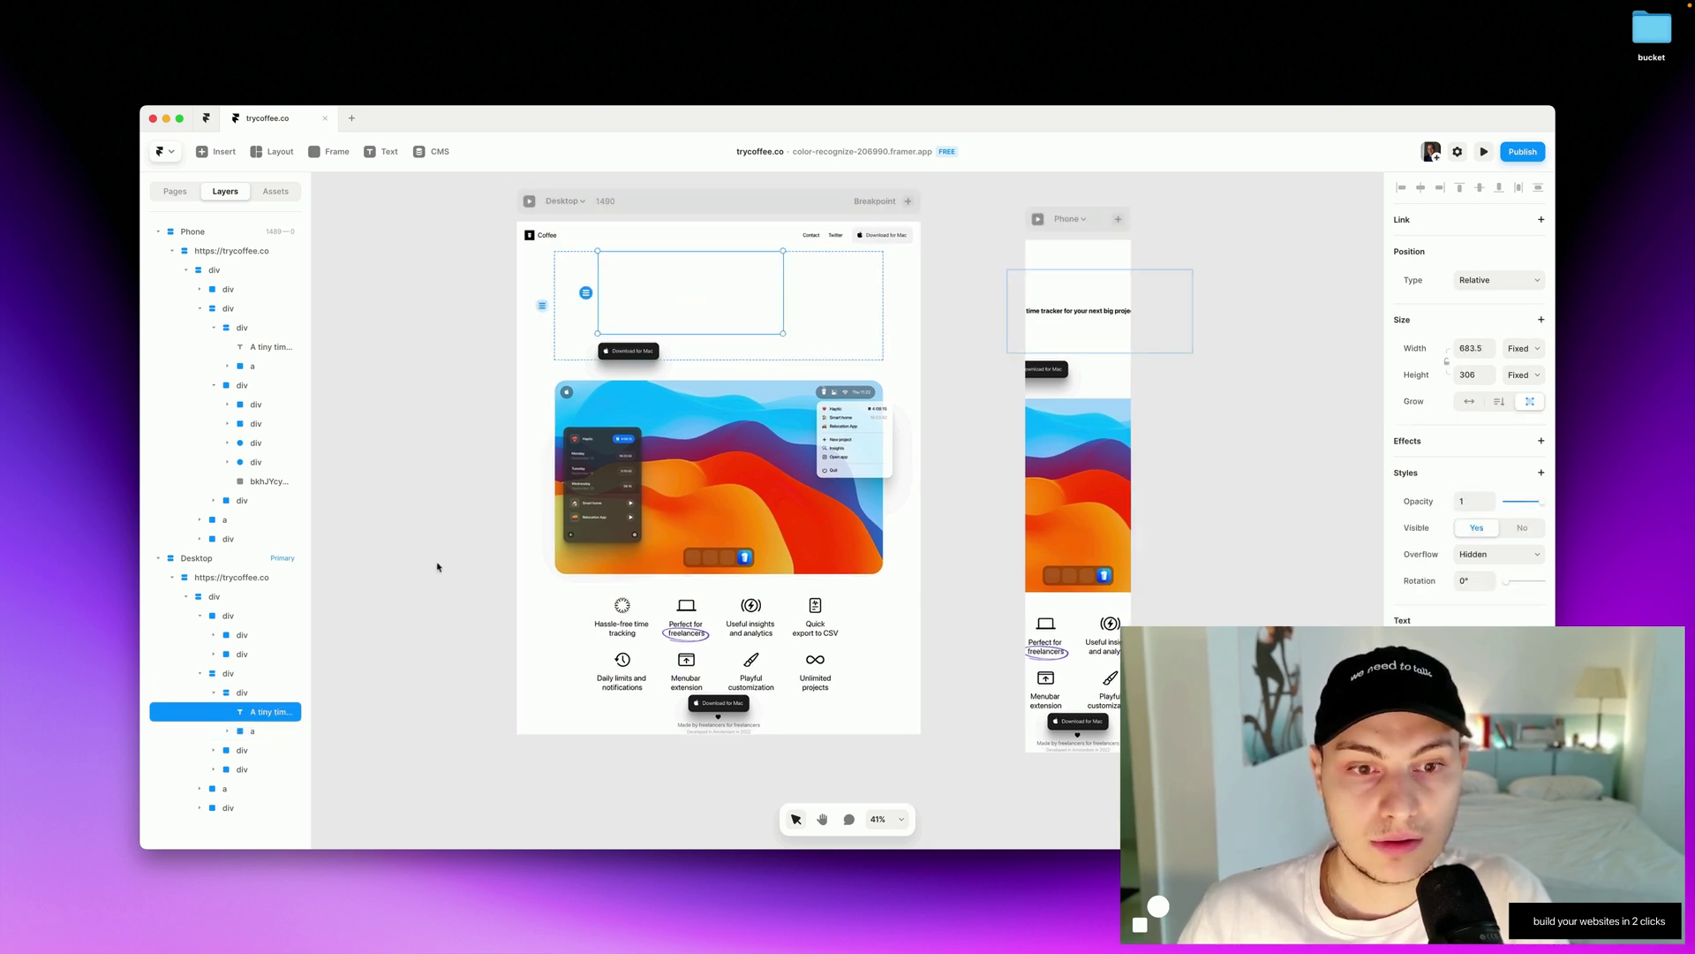
{"action": "left_click", "coordinate": [535, 496]}
{"action": "key", "text": "ctrl+z"}
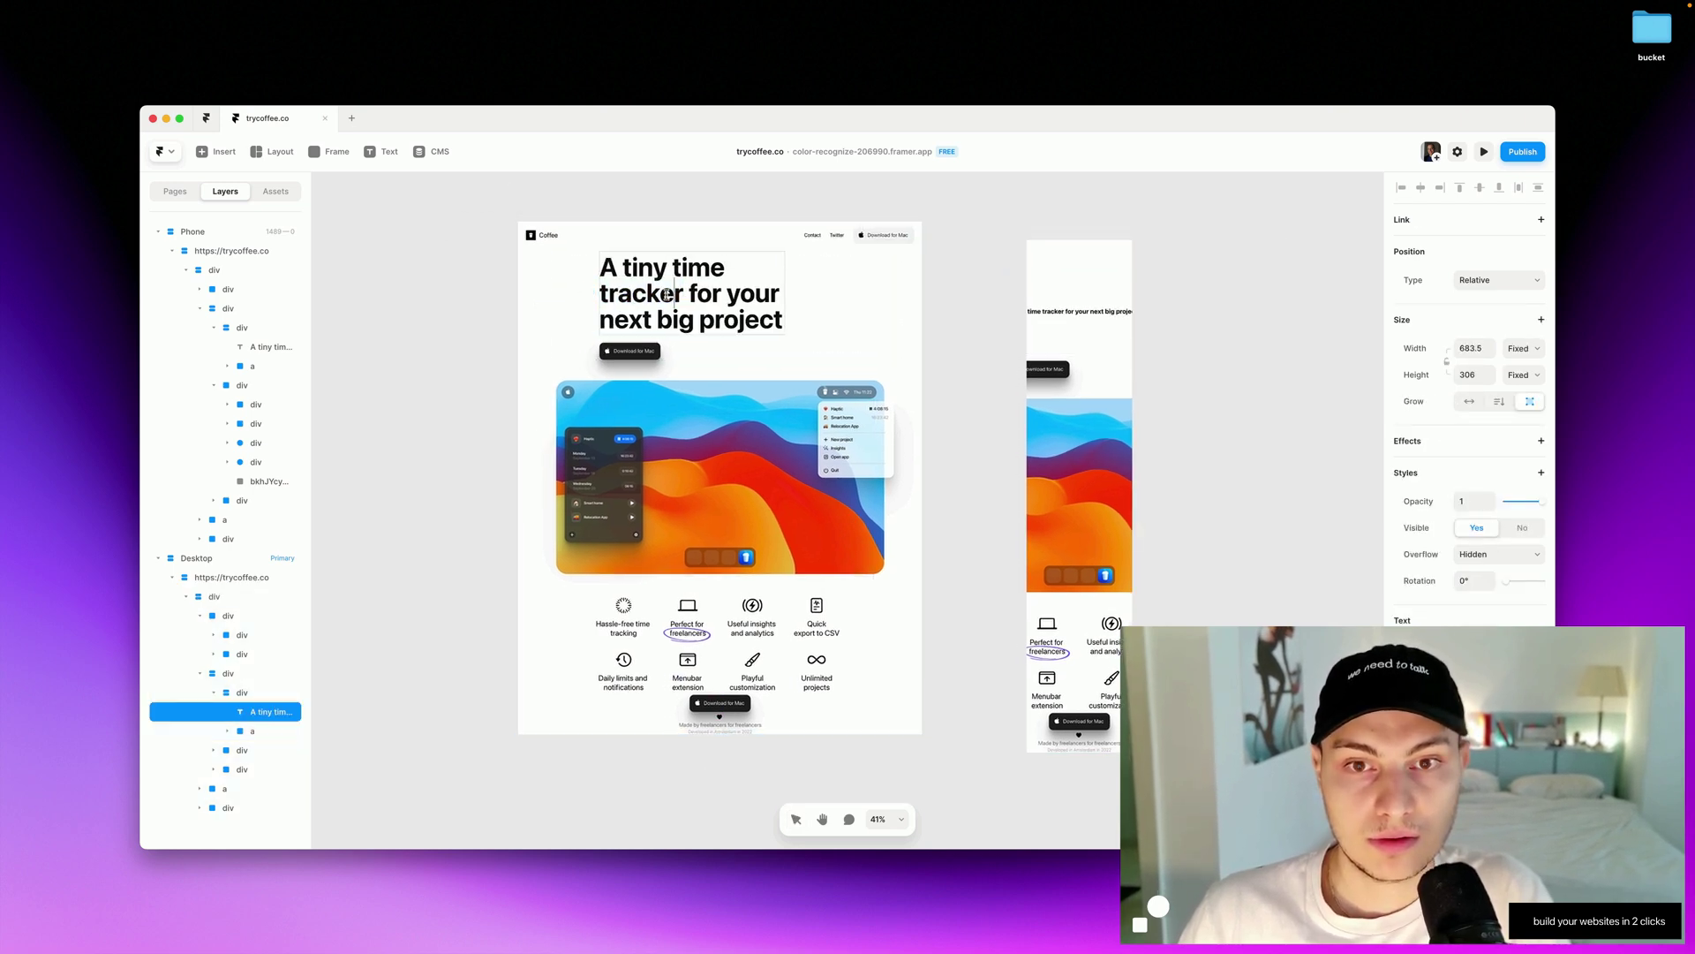
Rewrite the Desktop heading as "A tiny time for showing you how crazy Framer is" and set its height to Fit Content.
{"action": "double_click", "coordinate": [668, 294]}
{"action": "key", "text": "BackSpace"}
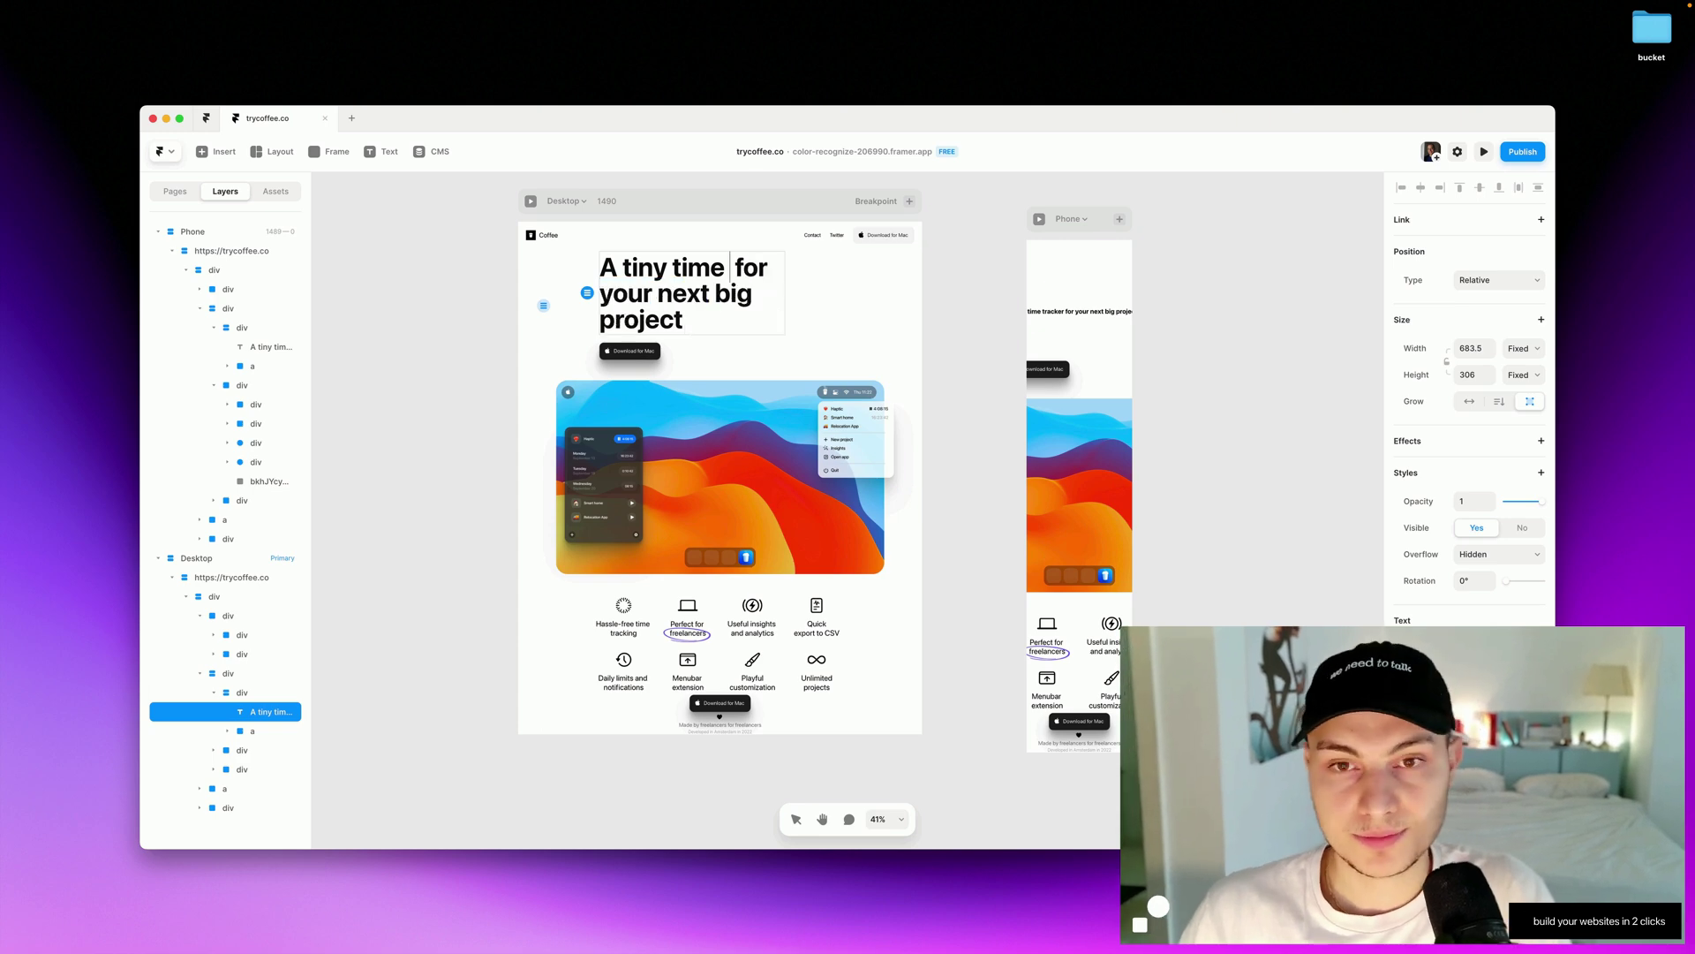
{"action": "key", "text": "BackSpace"}
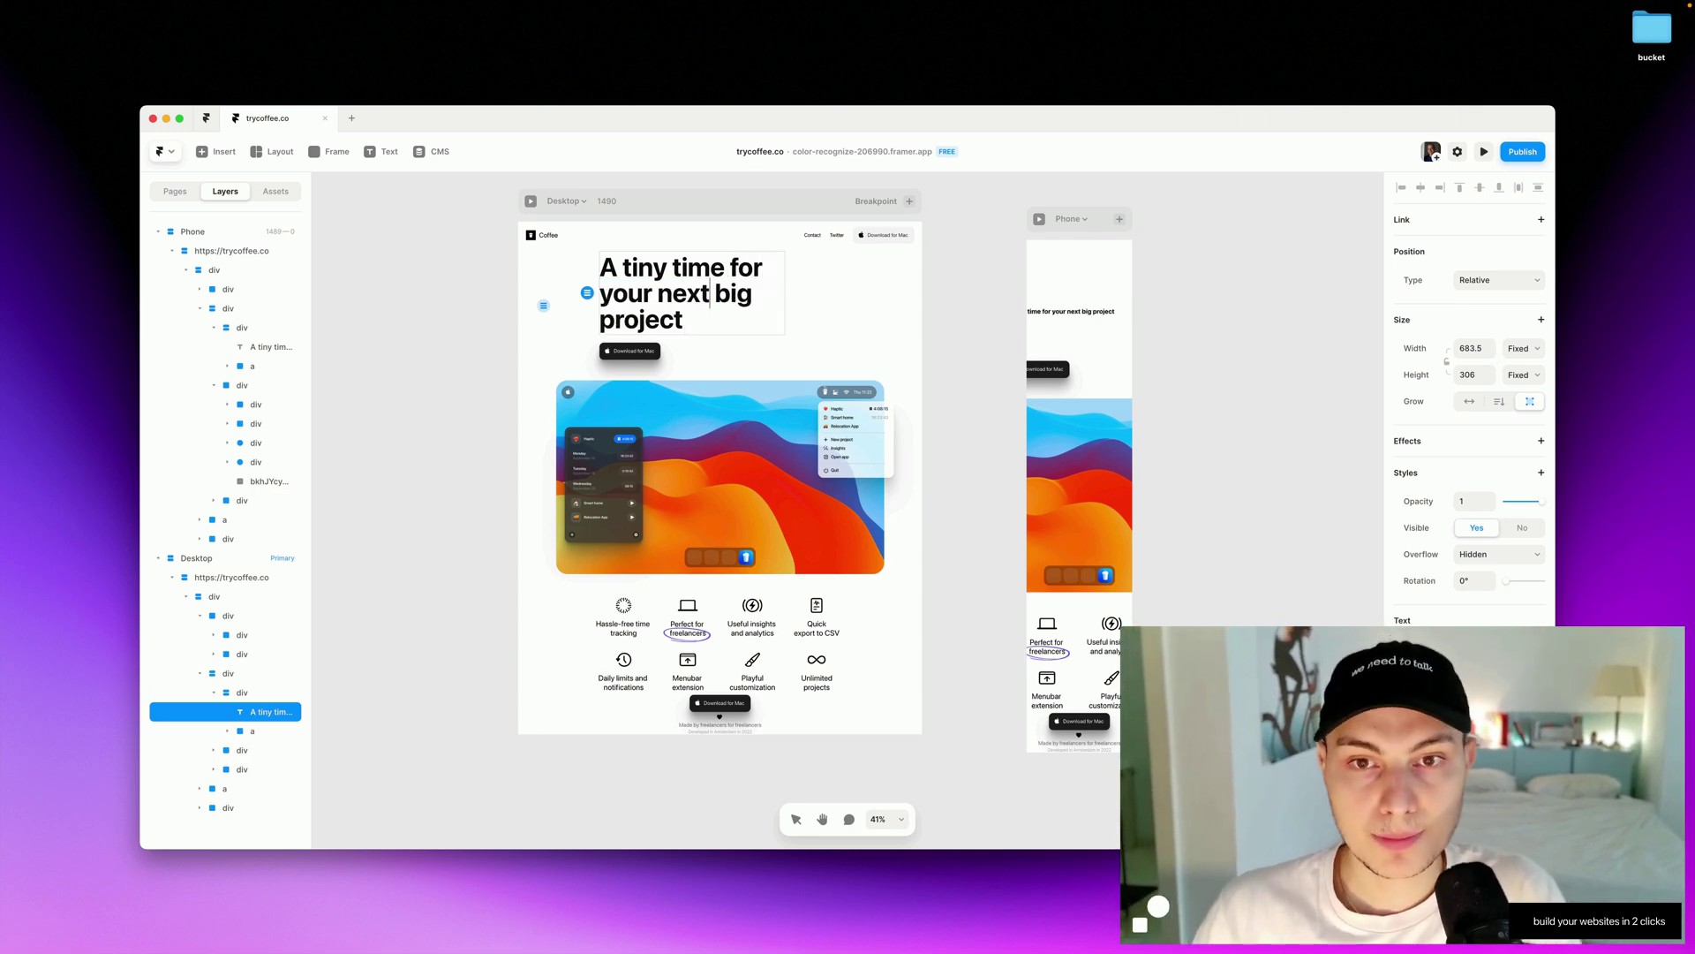
{"action": "key", "text": "alt+BackSpace"}
{"action": "key", "text": "alt+BackSpace"}
{"action": "key", "text": "alt+BackSpace"}
{"action": "key", "text": "alt+BackSpace"}
{"action": "type", "text": "sho"}
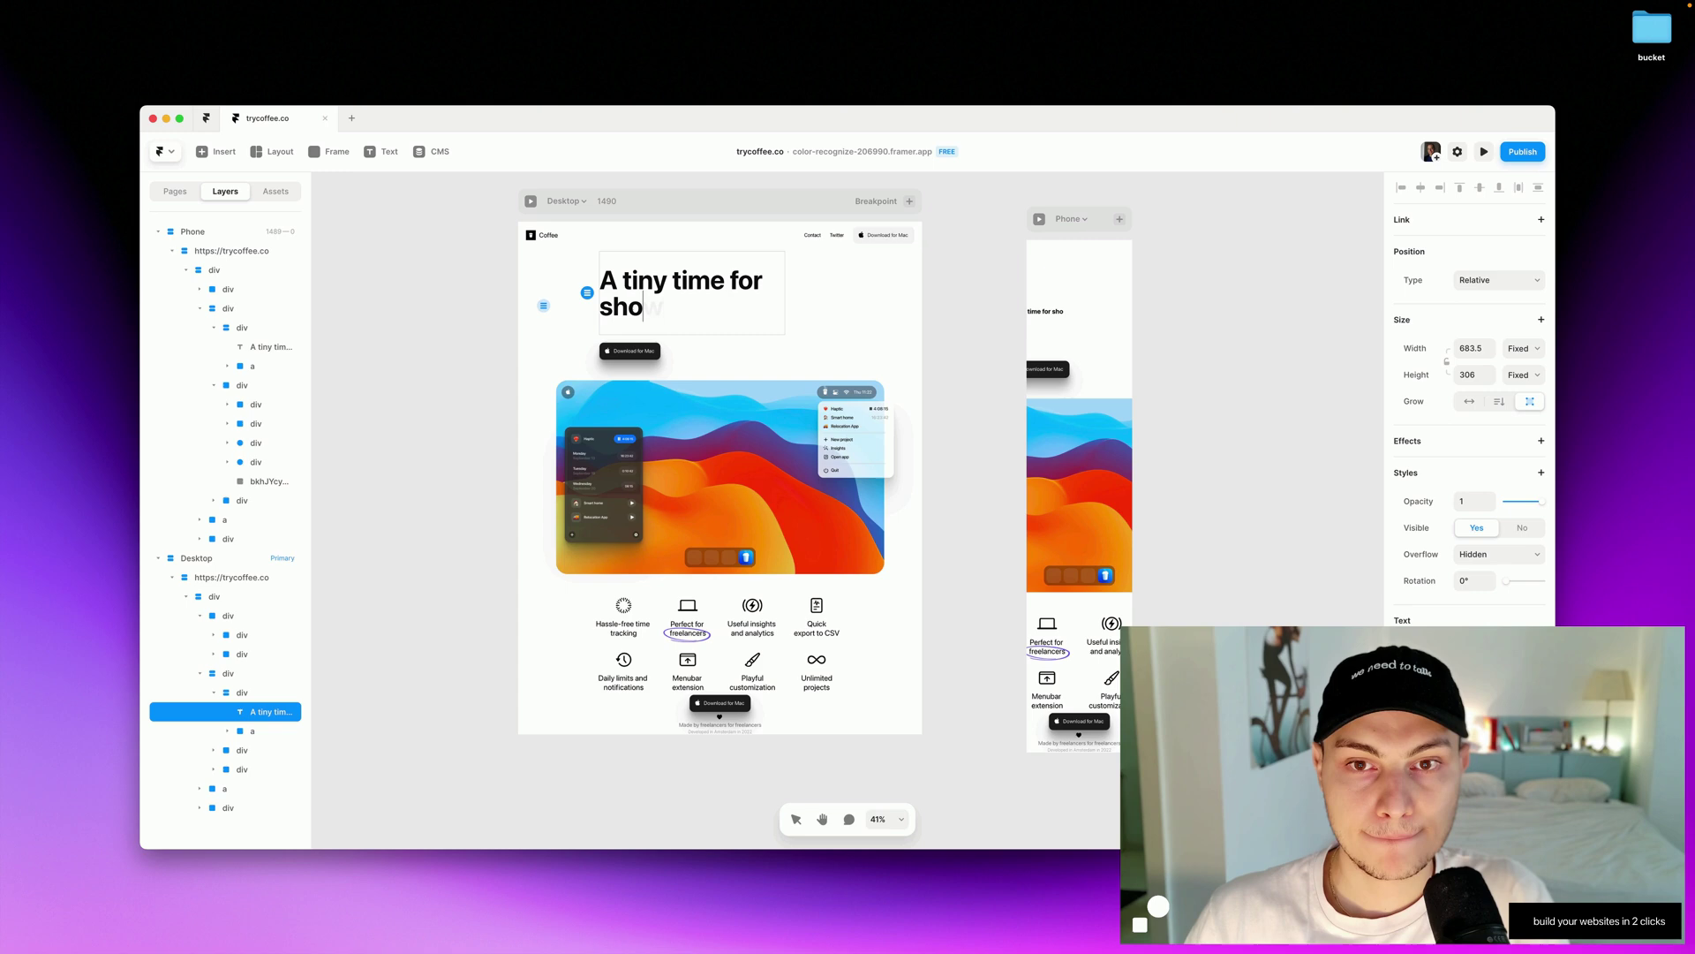
{"action": "type", "text": "wing you how cra"}
{"action": "key", "text": "BackSpace"}
{"action": "type", "text": "how"}
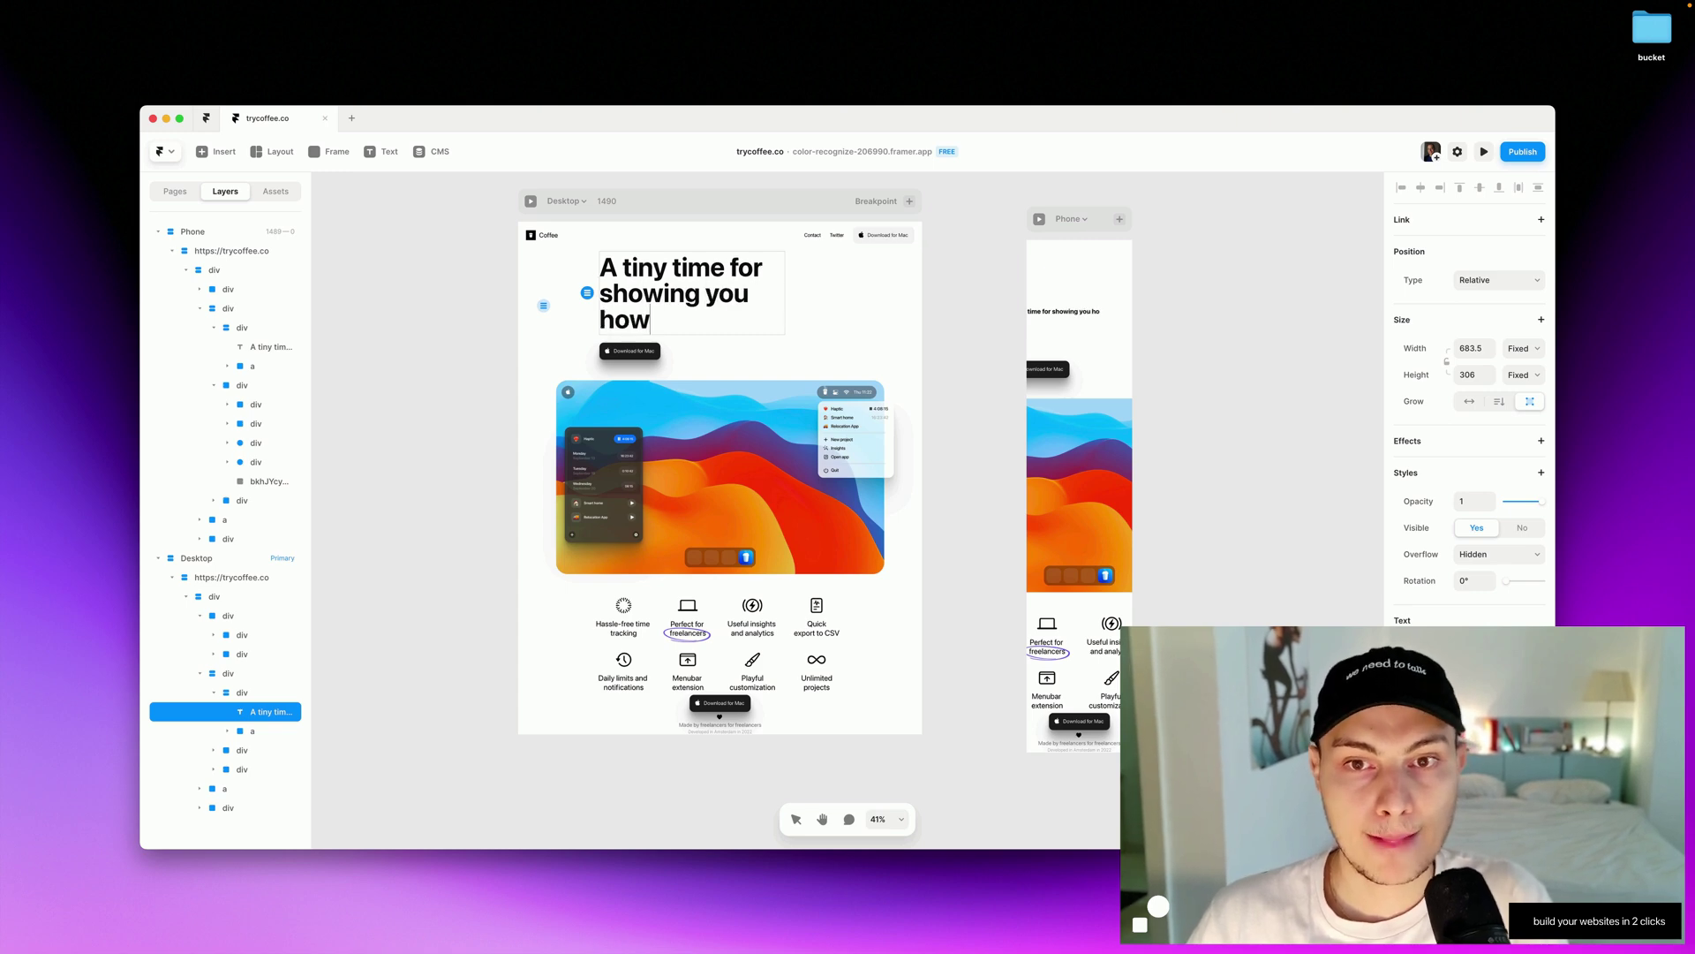
{"action": "type", "text": " crazy Framer i"}
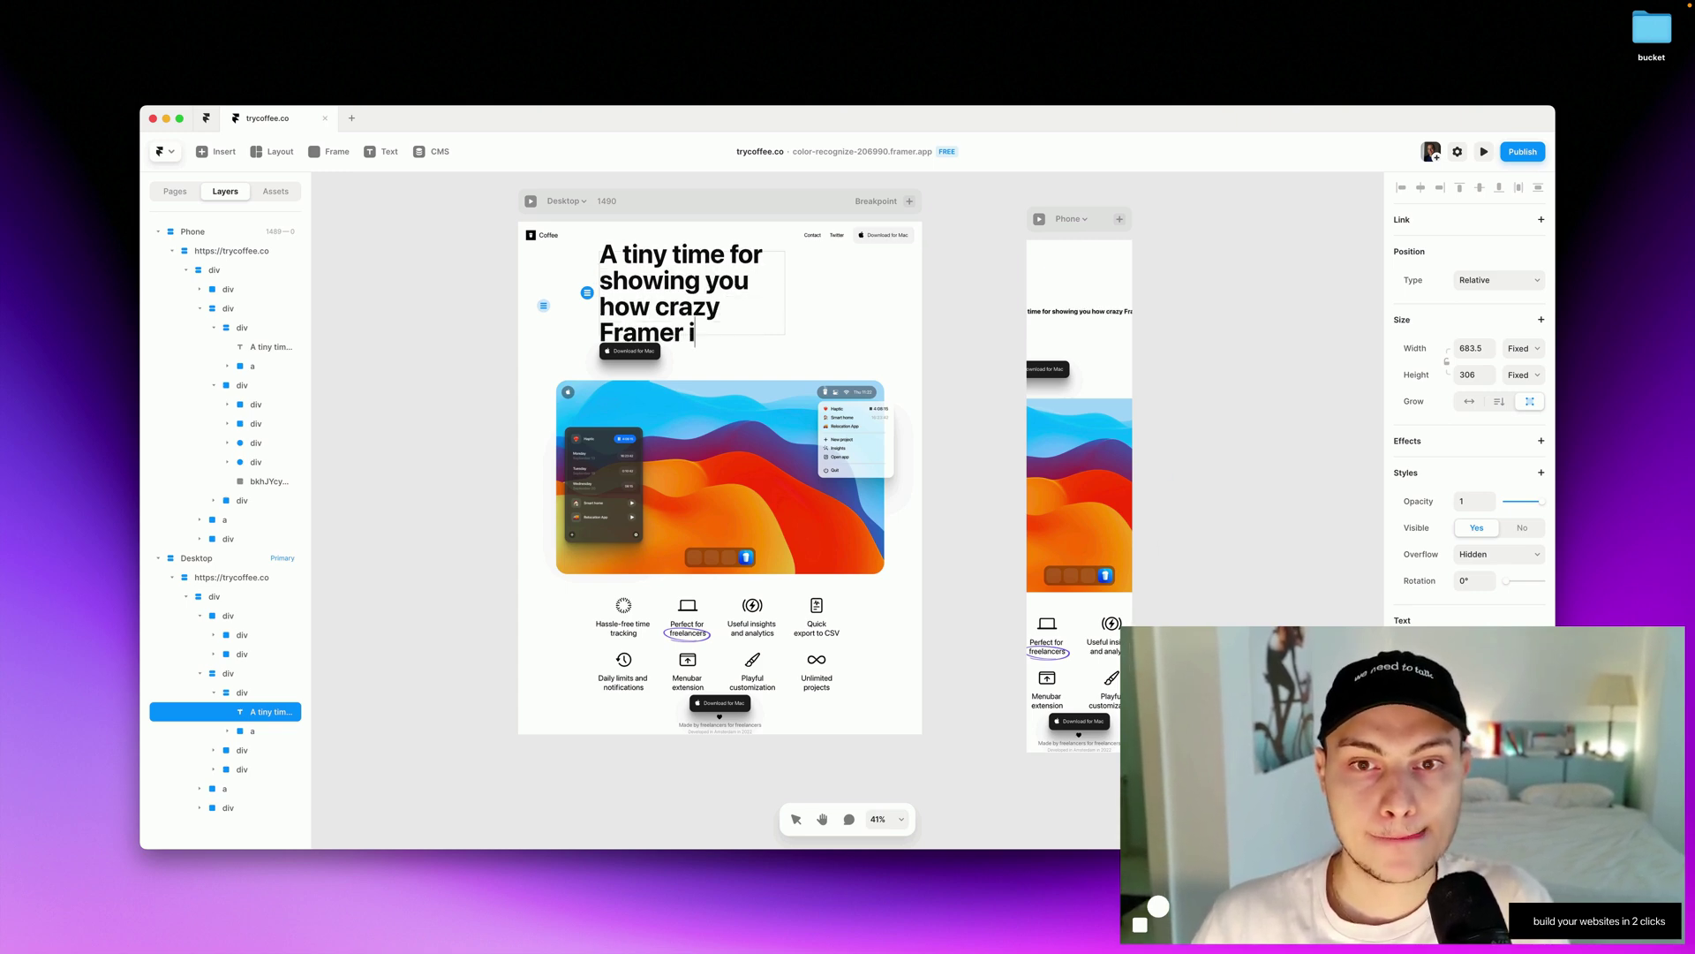
{"action": "type", "text": "s"}
{"action": "key", "text": "Escape"}
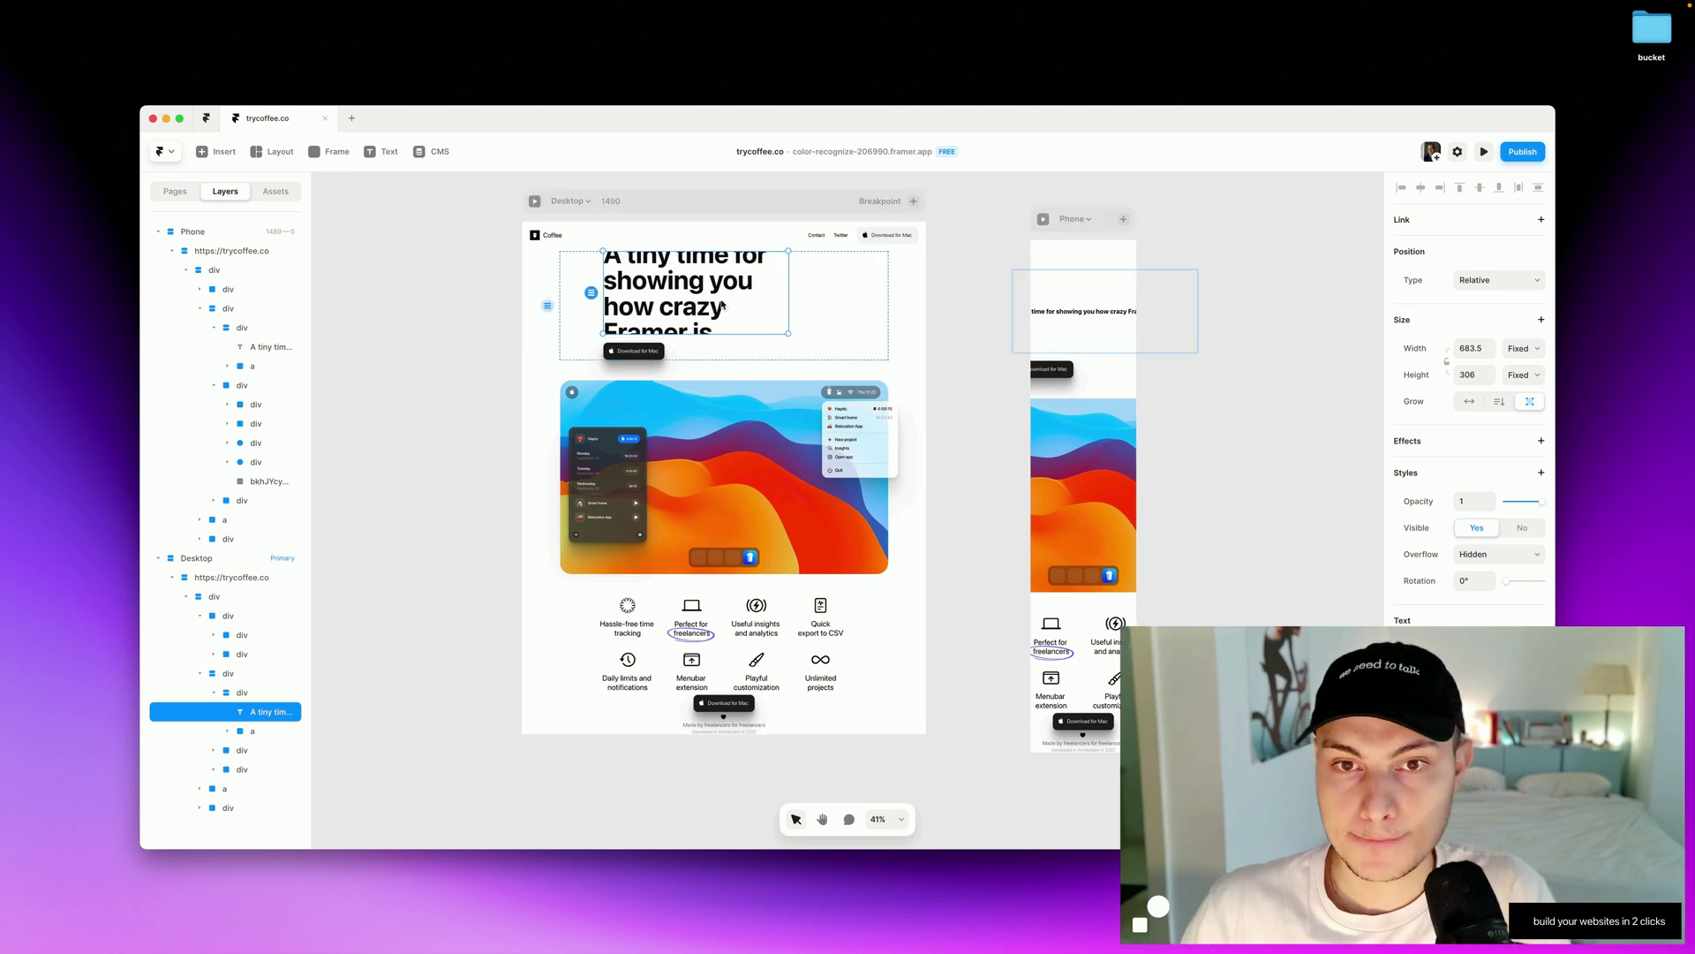
{"action": "left_click", "coordinate": [1523, 375]}
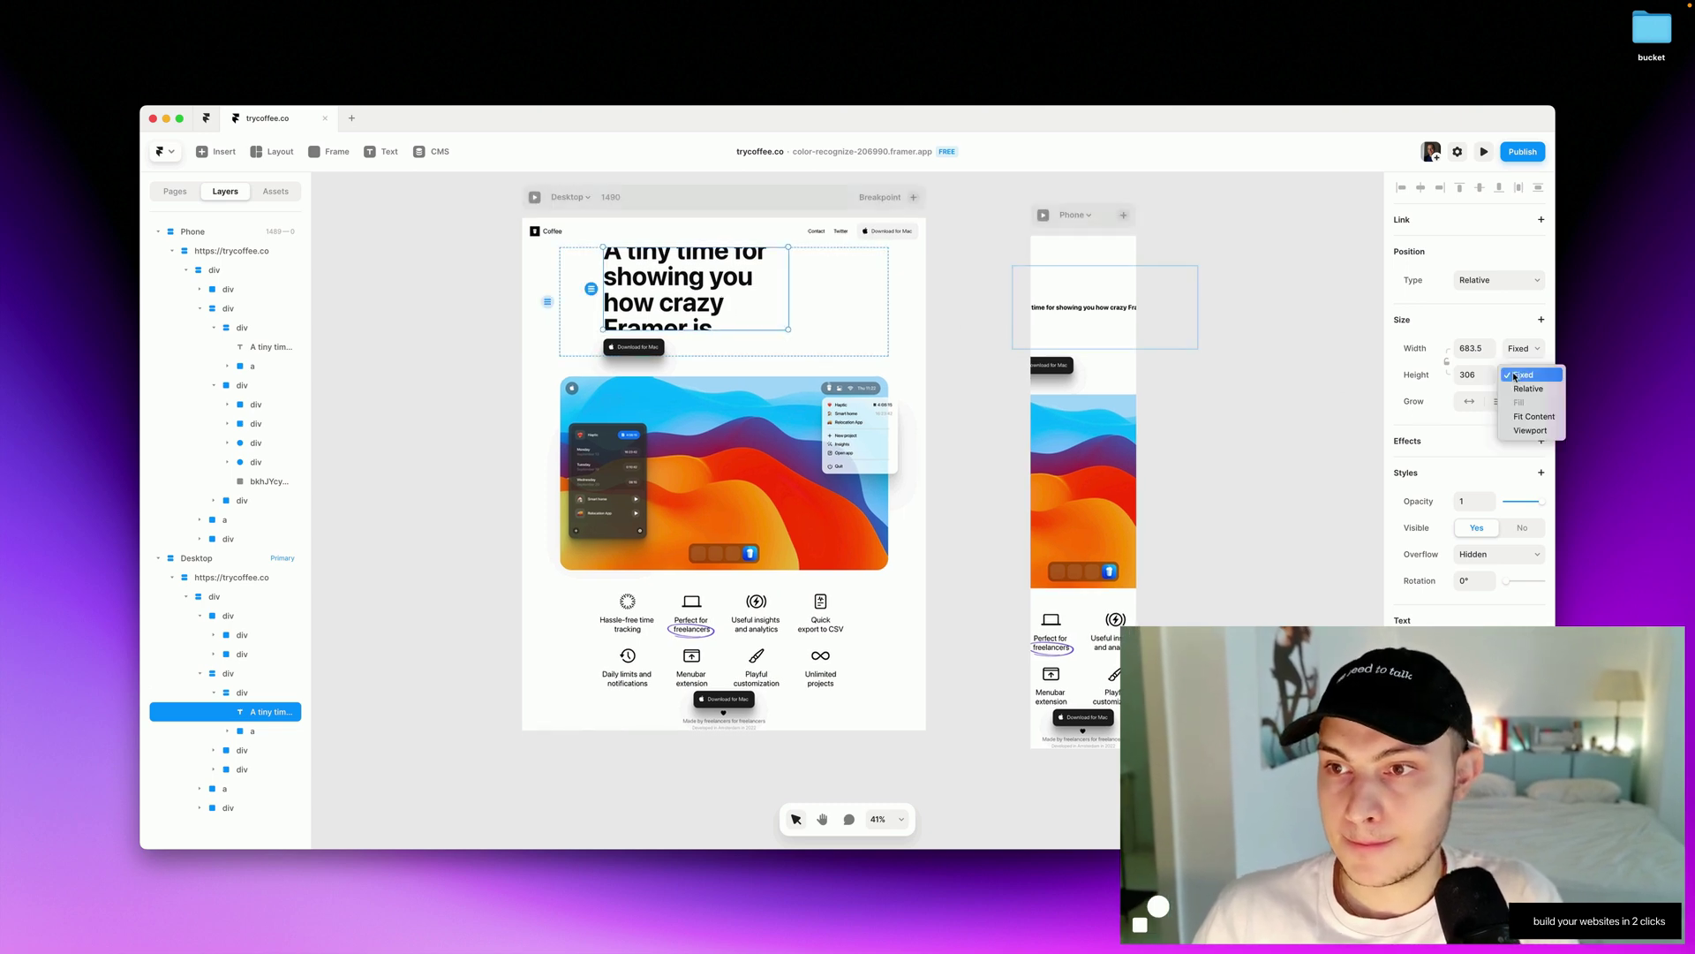
{"action": "left_click", "coordinate": [1532, 416]}
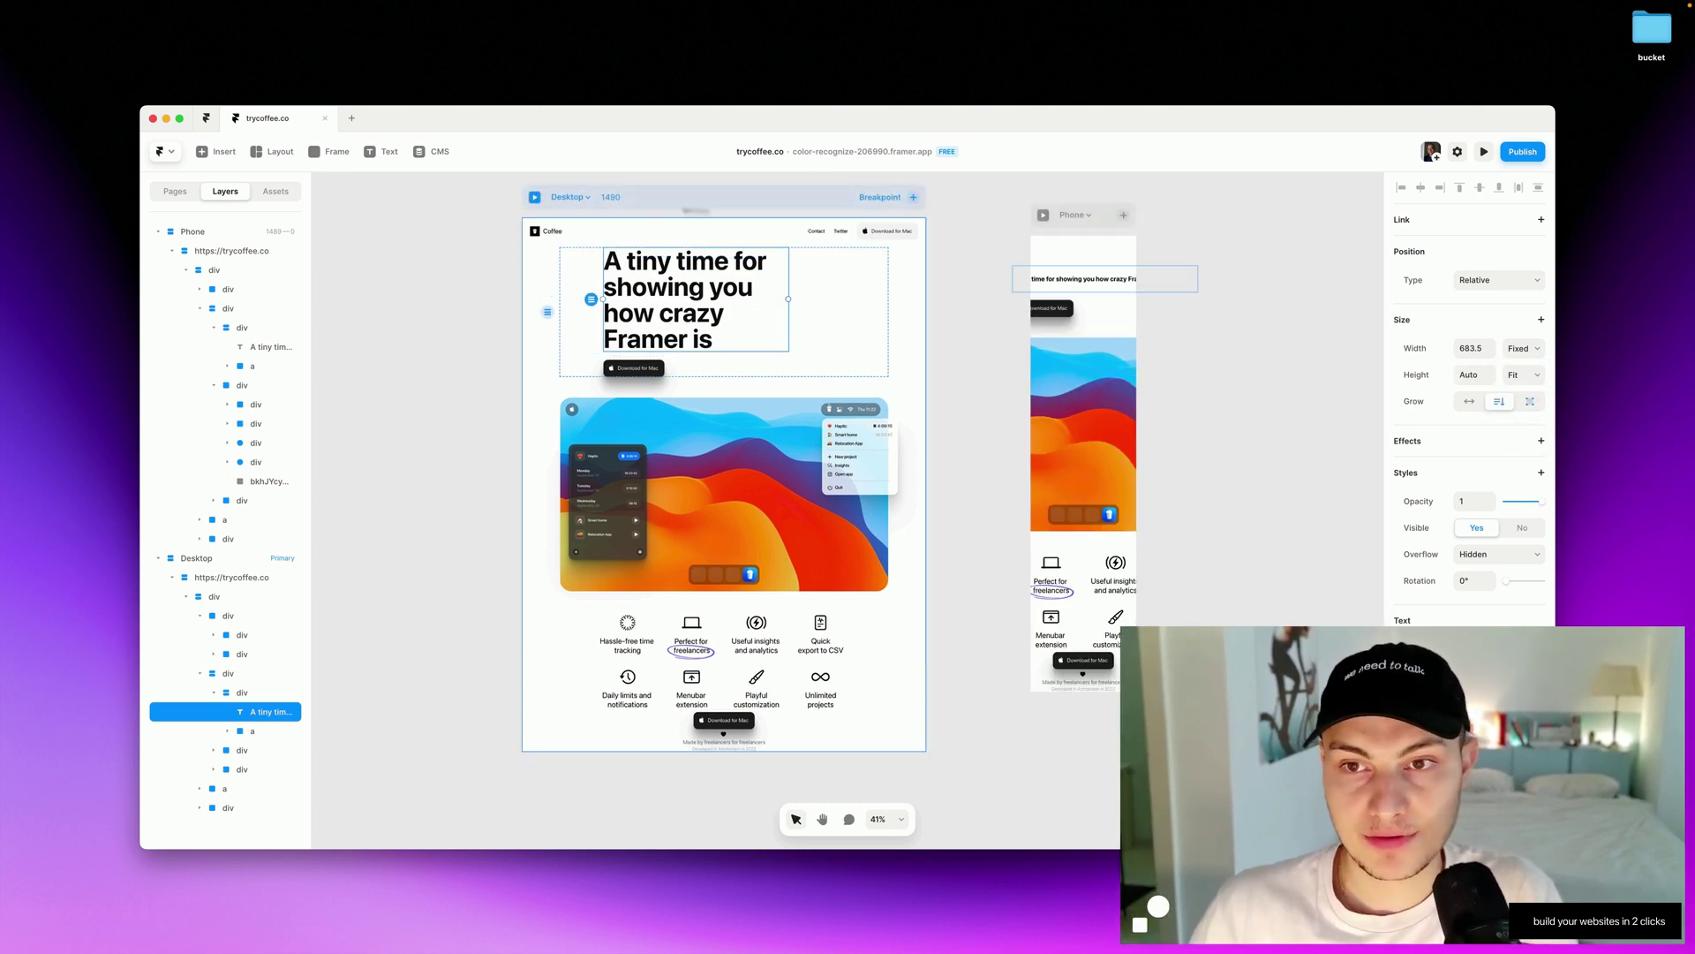
Publish the website with the new heading and review the live page at color-recognize-206990.framer.app down to its footer.
{"action": "left_click", "coordinate": [808, 197]}
{"action": "left_click", "coordinate": [1522, 151]}
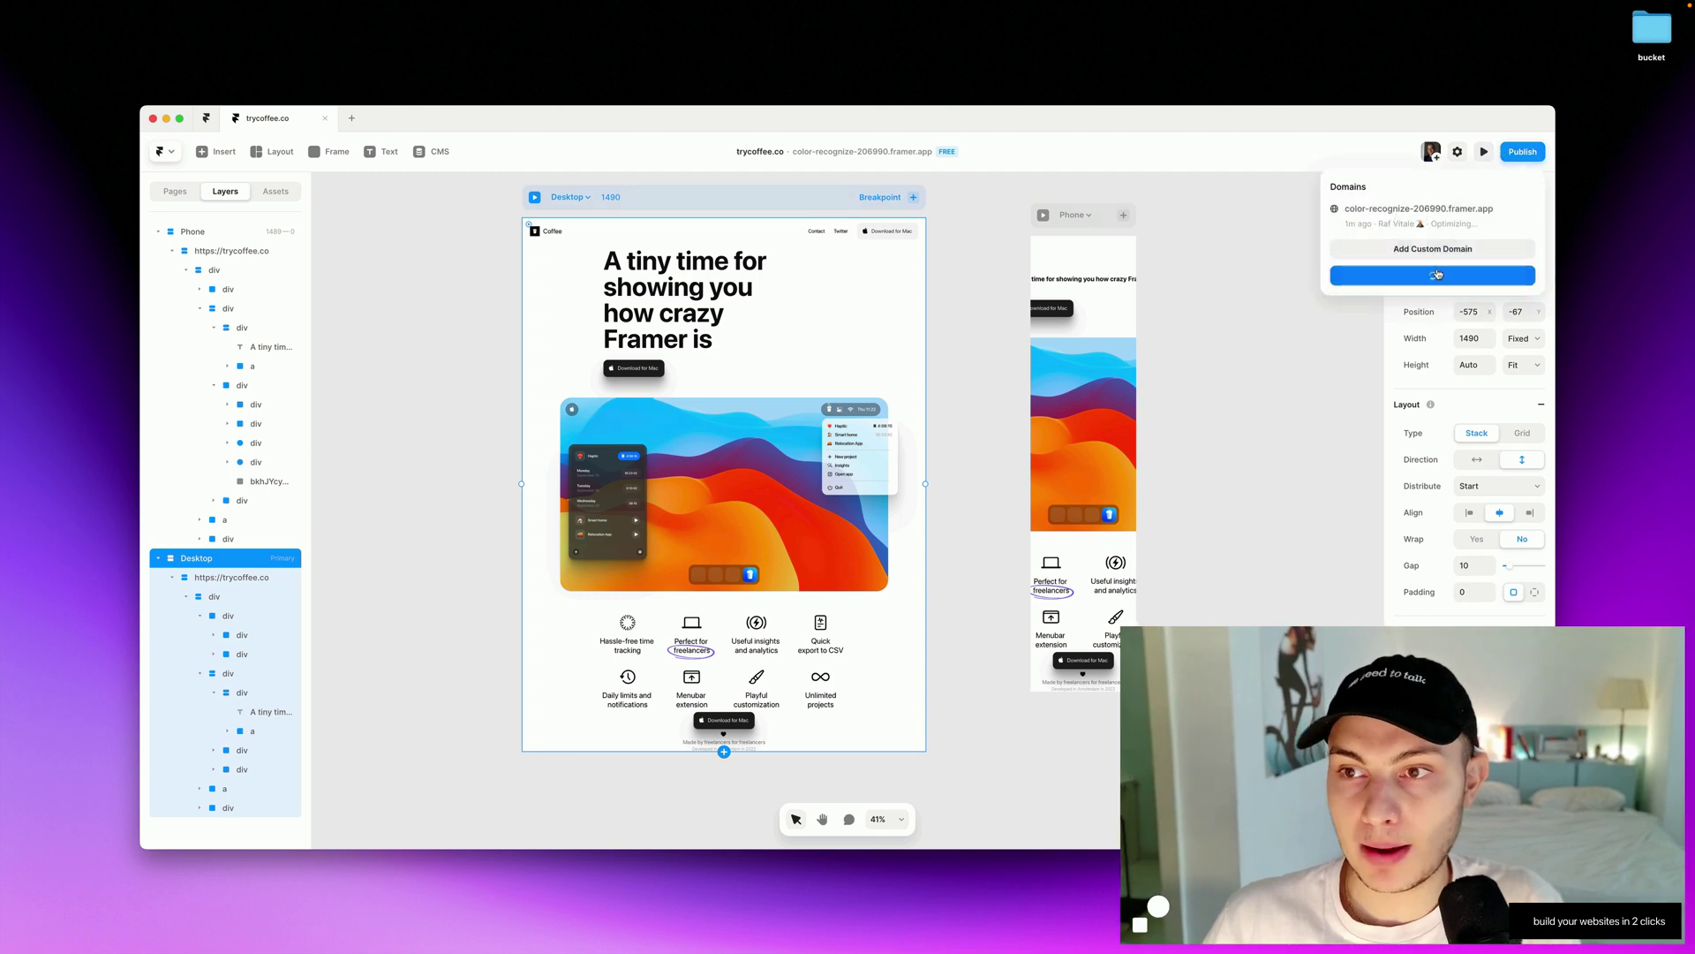
{"action": "left_click", "coordinate": [1430, 209]}
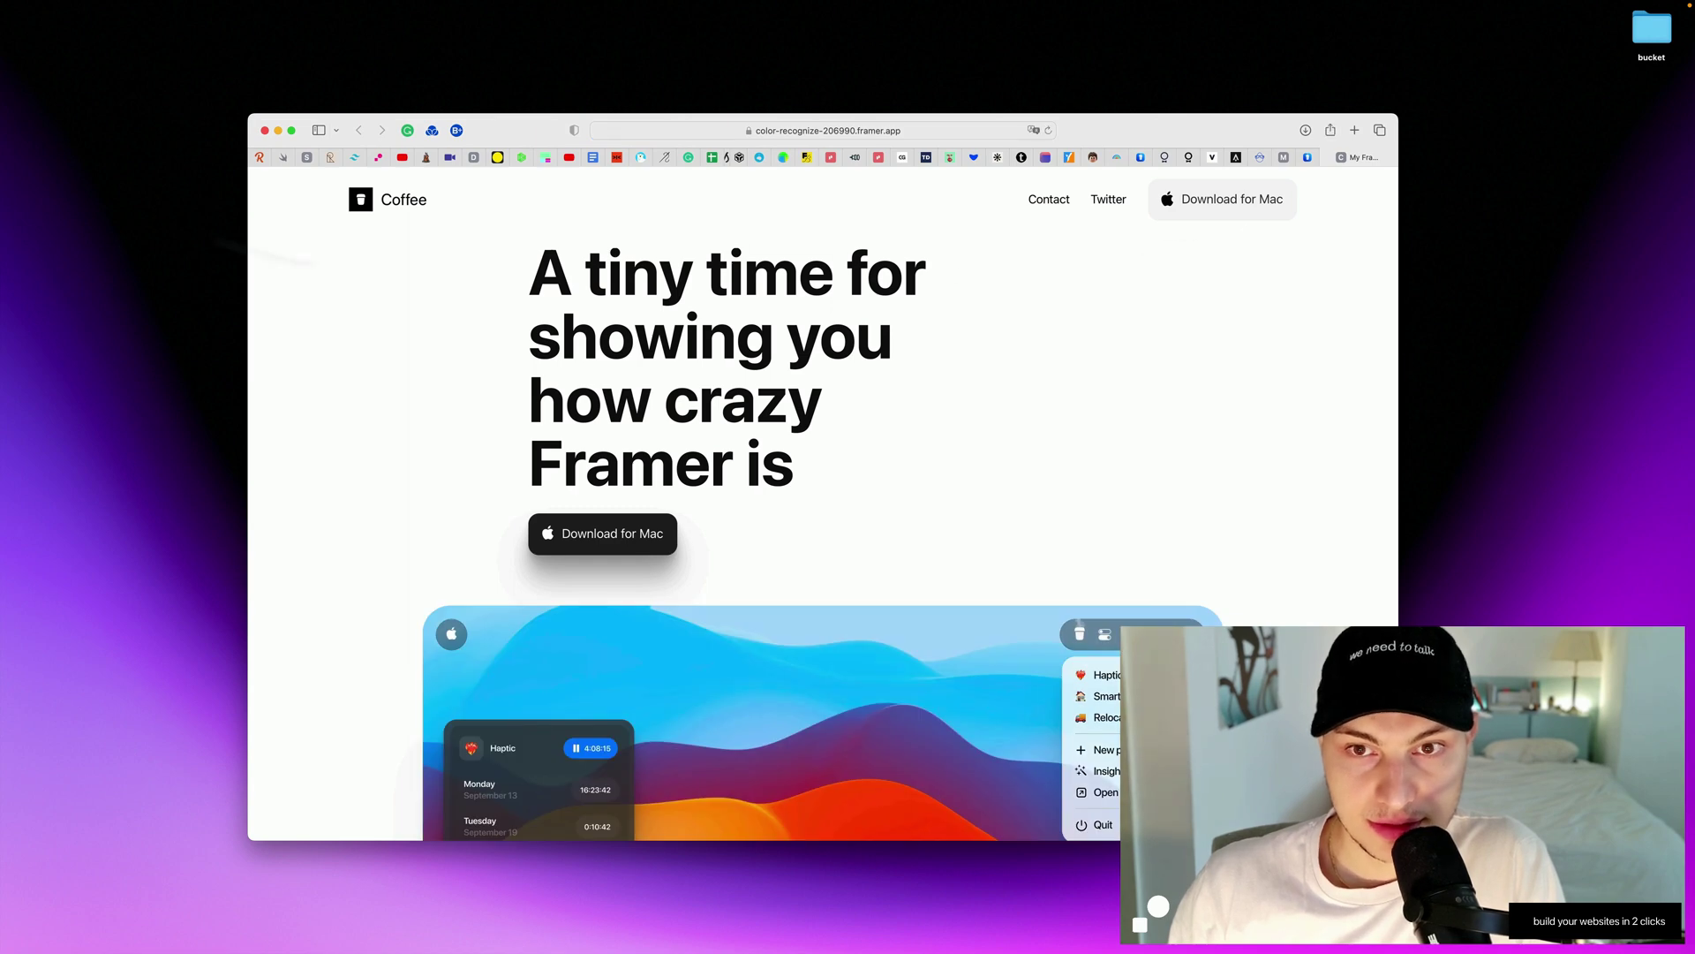
{"action": "scroll", "coordinate": [949, 445], "scroll_direction": "down", "scroll_amount": 10}
{"action": "scroll", "coordinate": [825, 393], "scroll_direction": "up", "scroll_amount": 10}
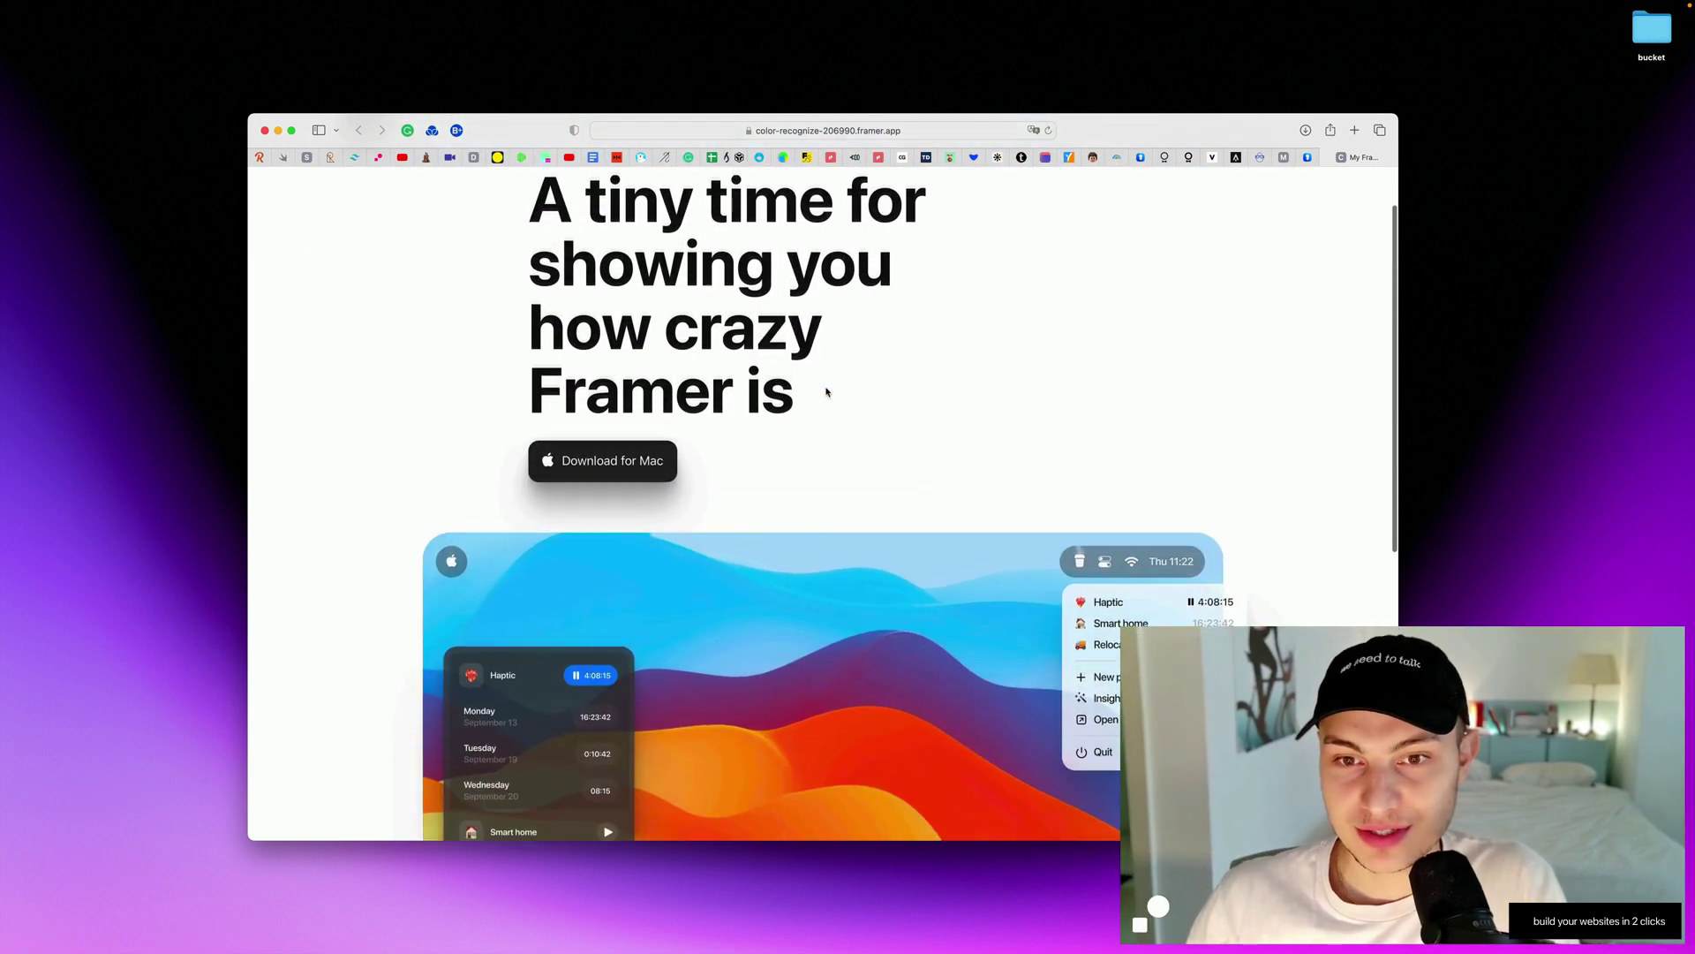
{"action": "scroll", "coordinate": [636, 443], "scroll_direction": "up", "scroll_amount": 2}
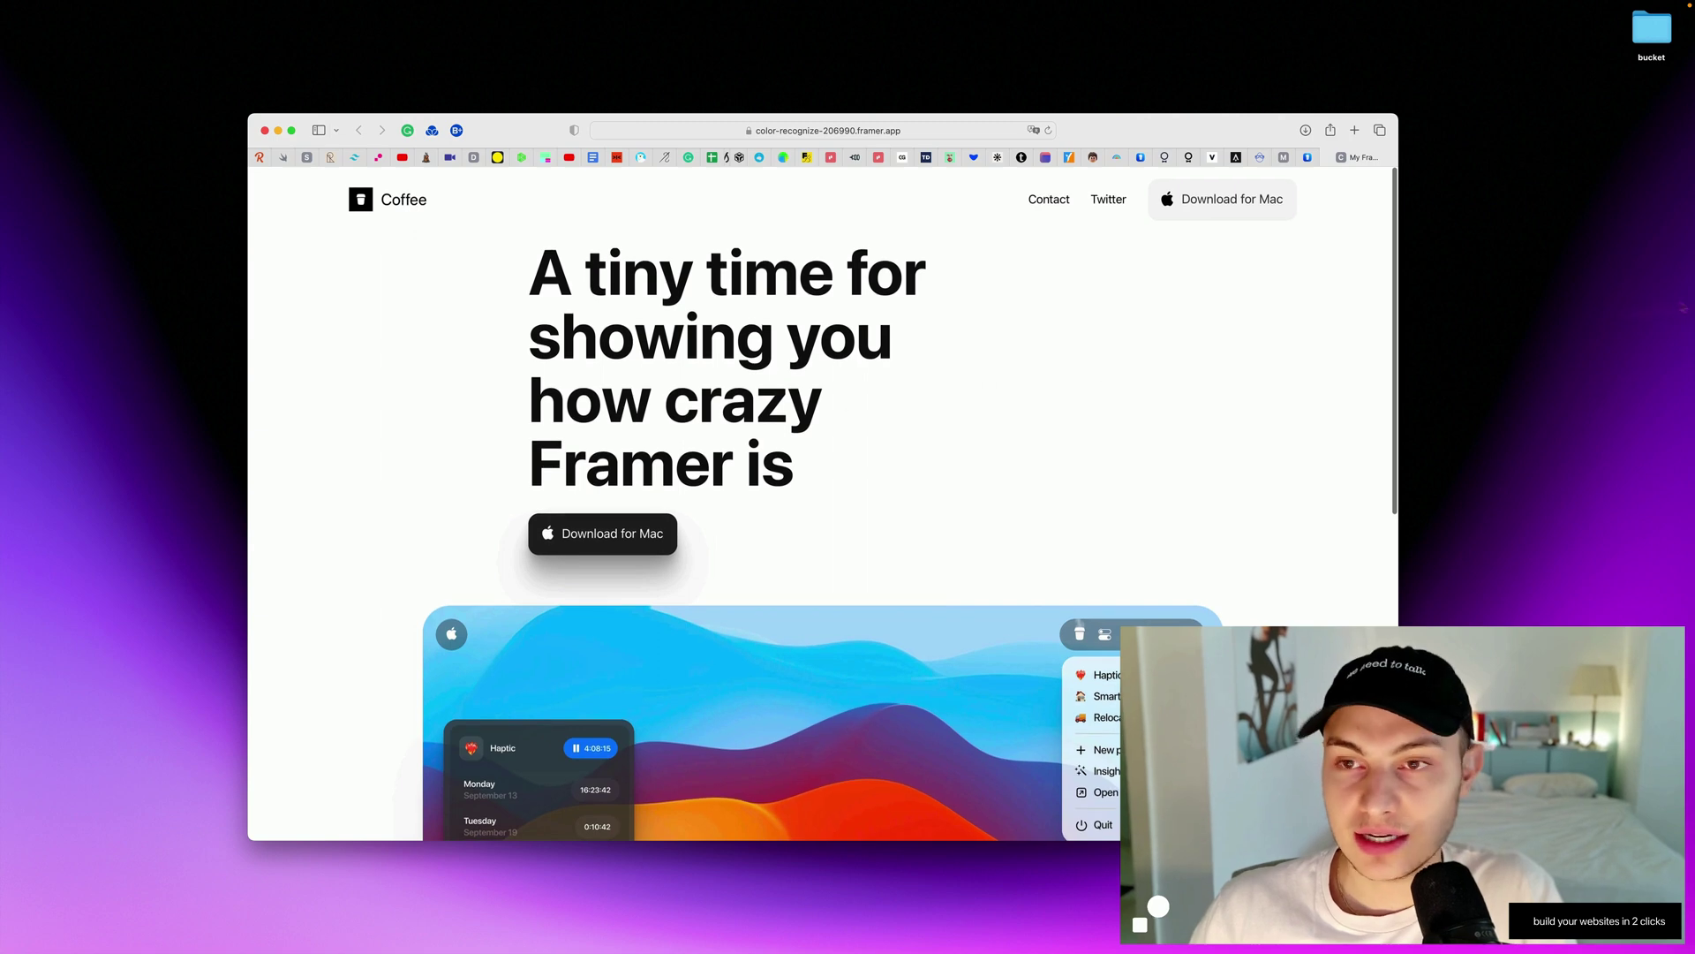
{"action": "scroll", "coordinate": [839, 508], "scroll_direction": "down", "scroll_amount": 10}
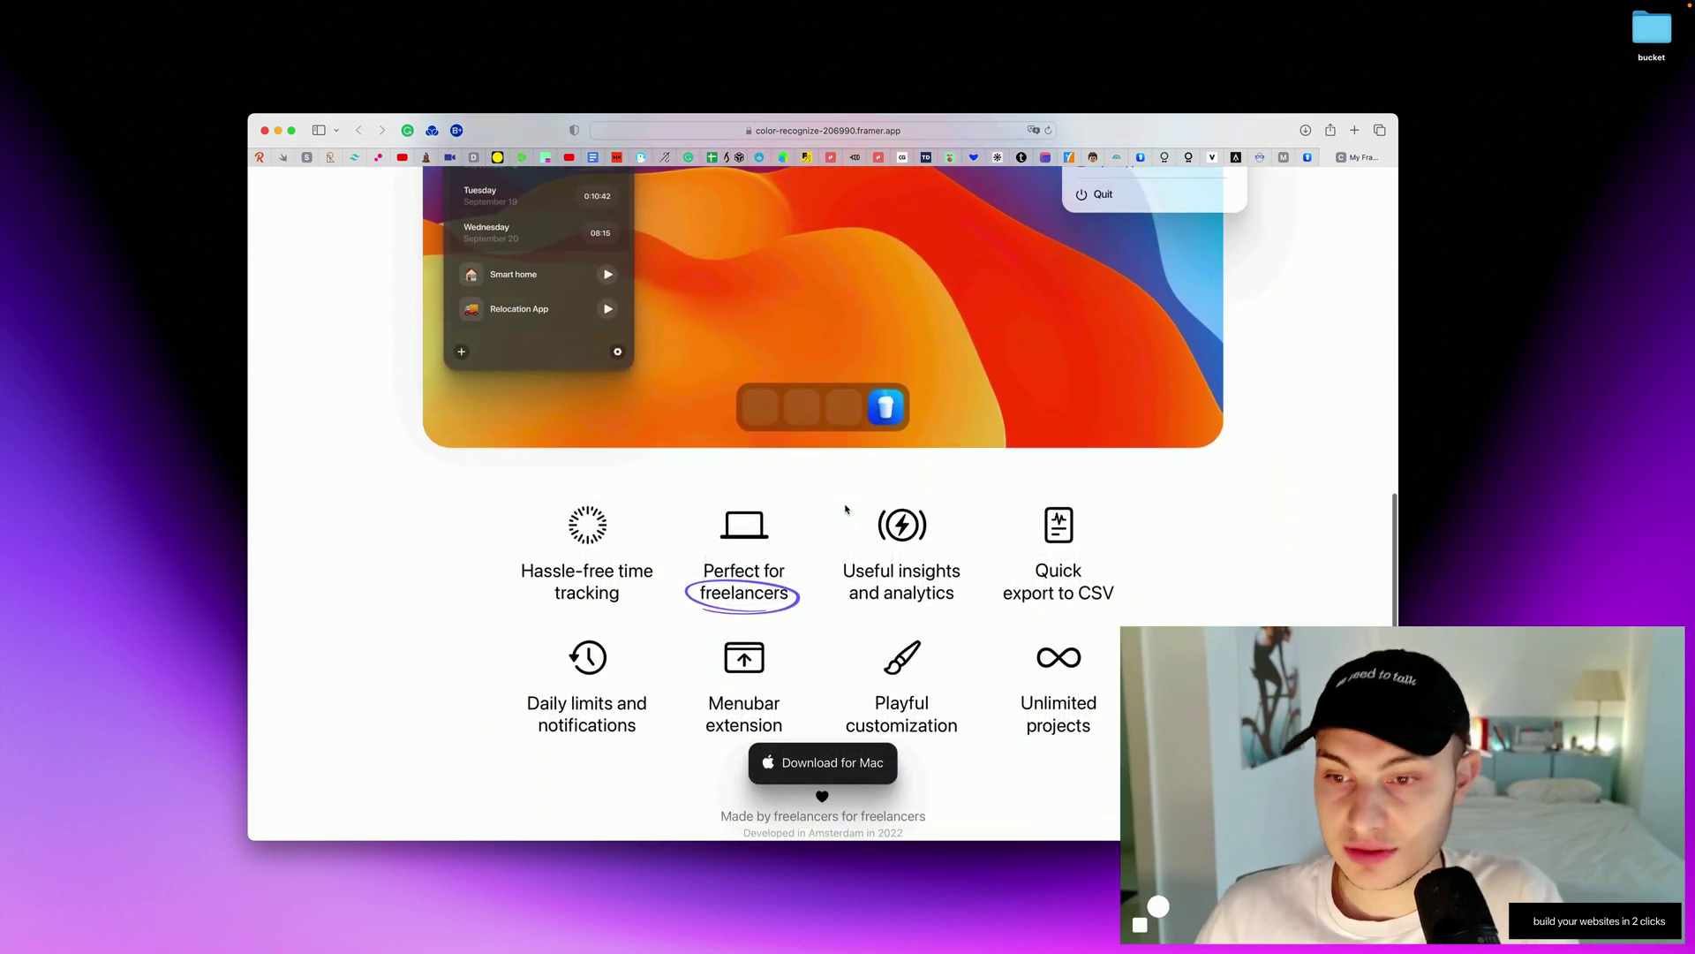
{"action": "scroll", "coordinate": [844, 512], "scroll_direction": "up", "scroll_amount": 10}
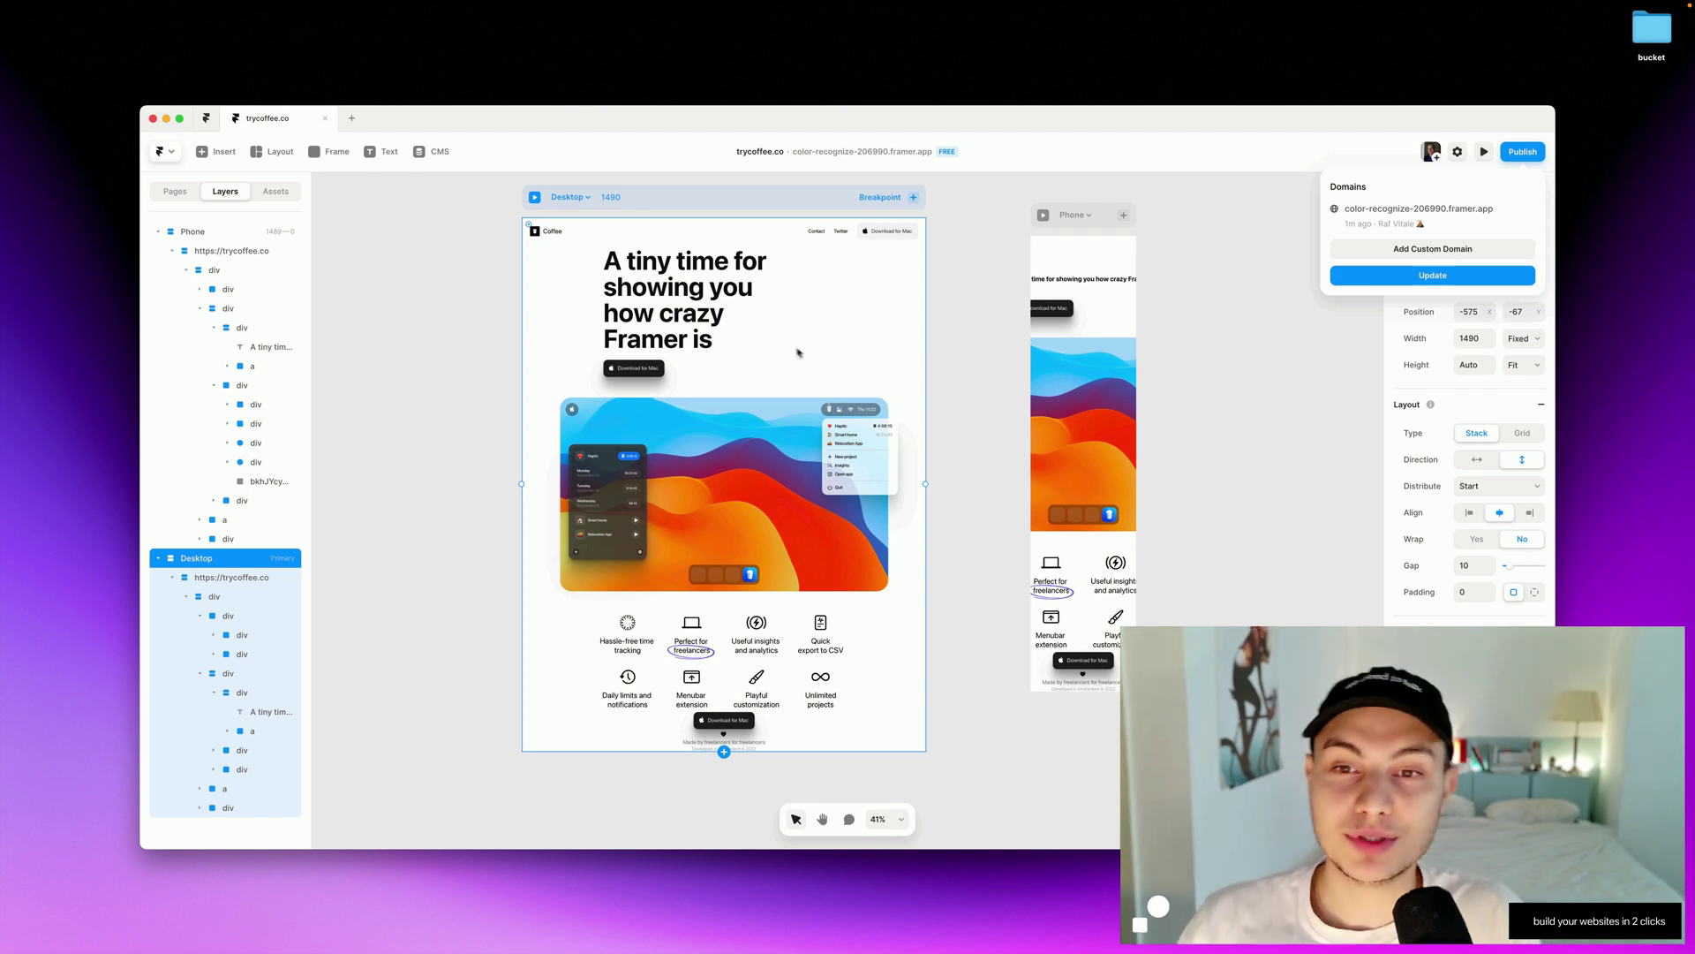
{"action": "left_click", "coordinate": [1165, 323]}
{"action": "left_click", "coordinate": [1227, 312]}
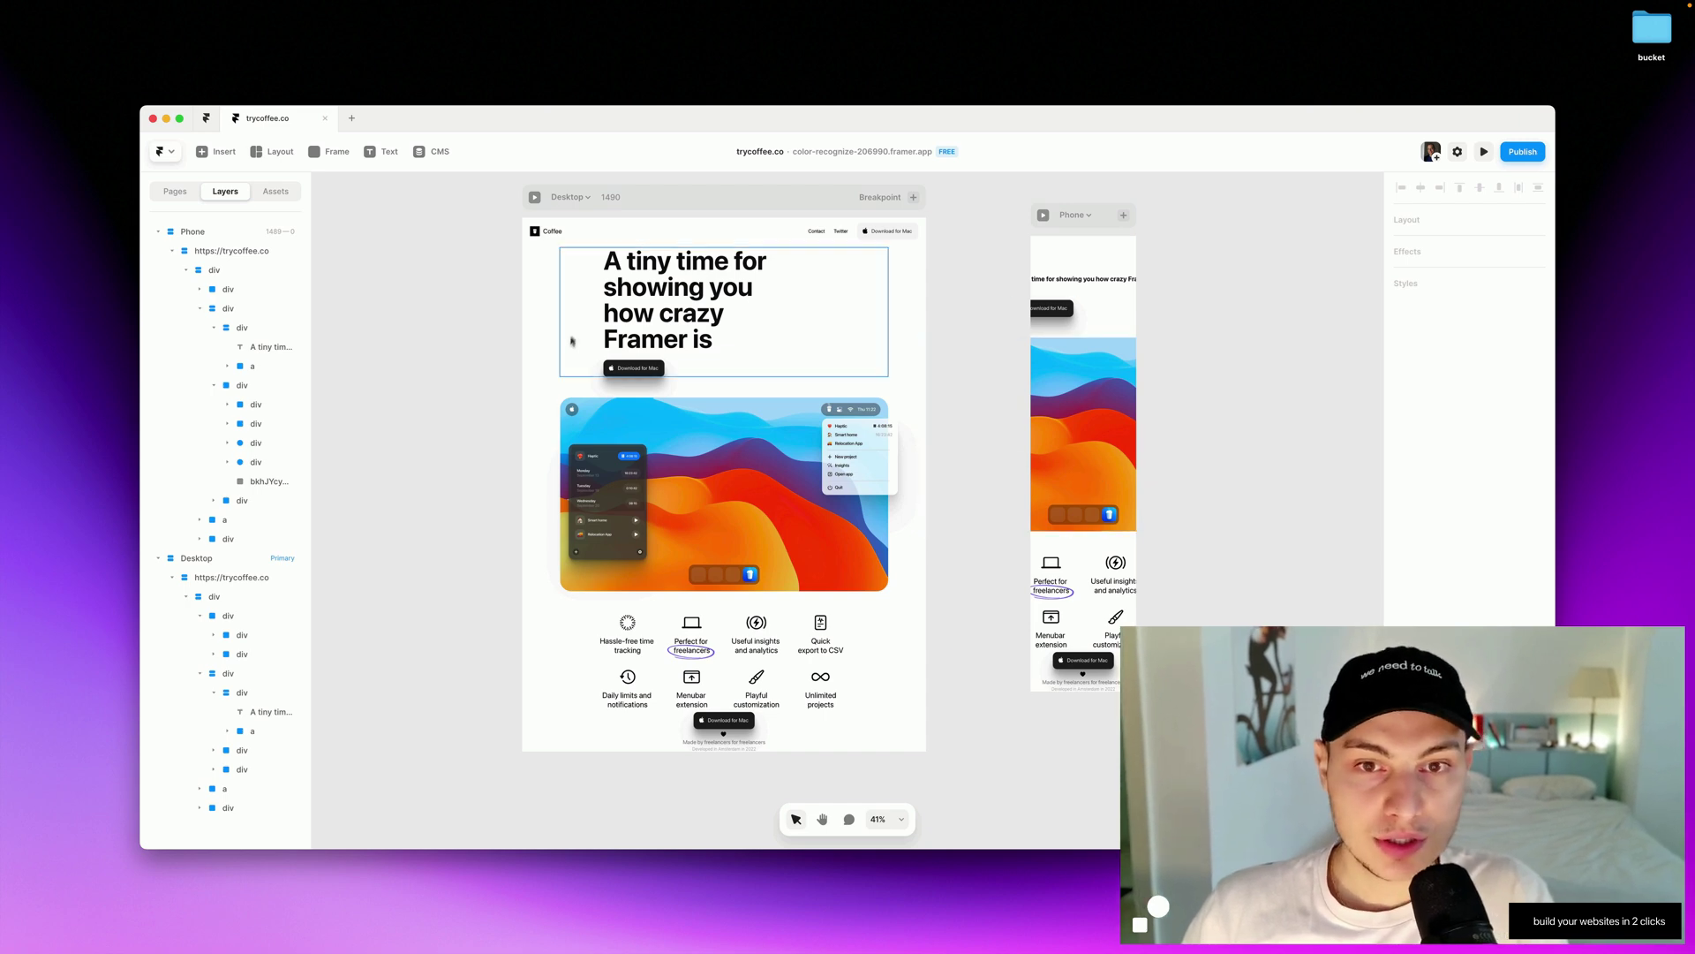
{"action": "left_click", "coordinate": [566, 301]}
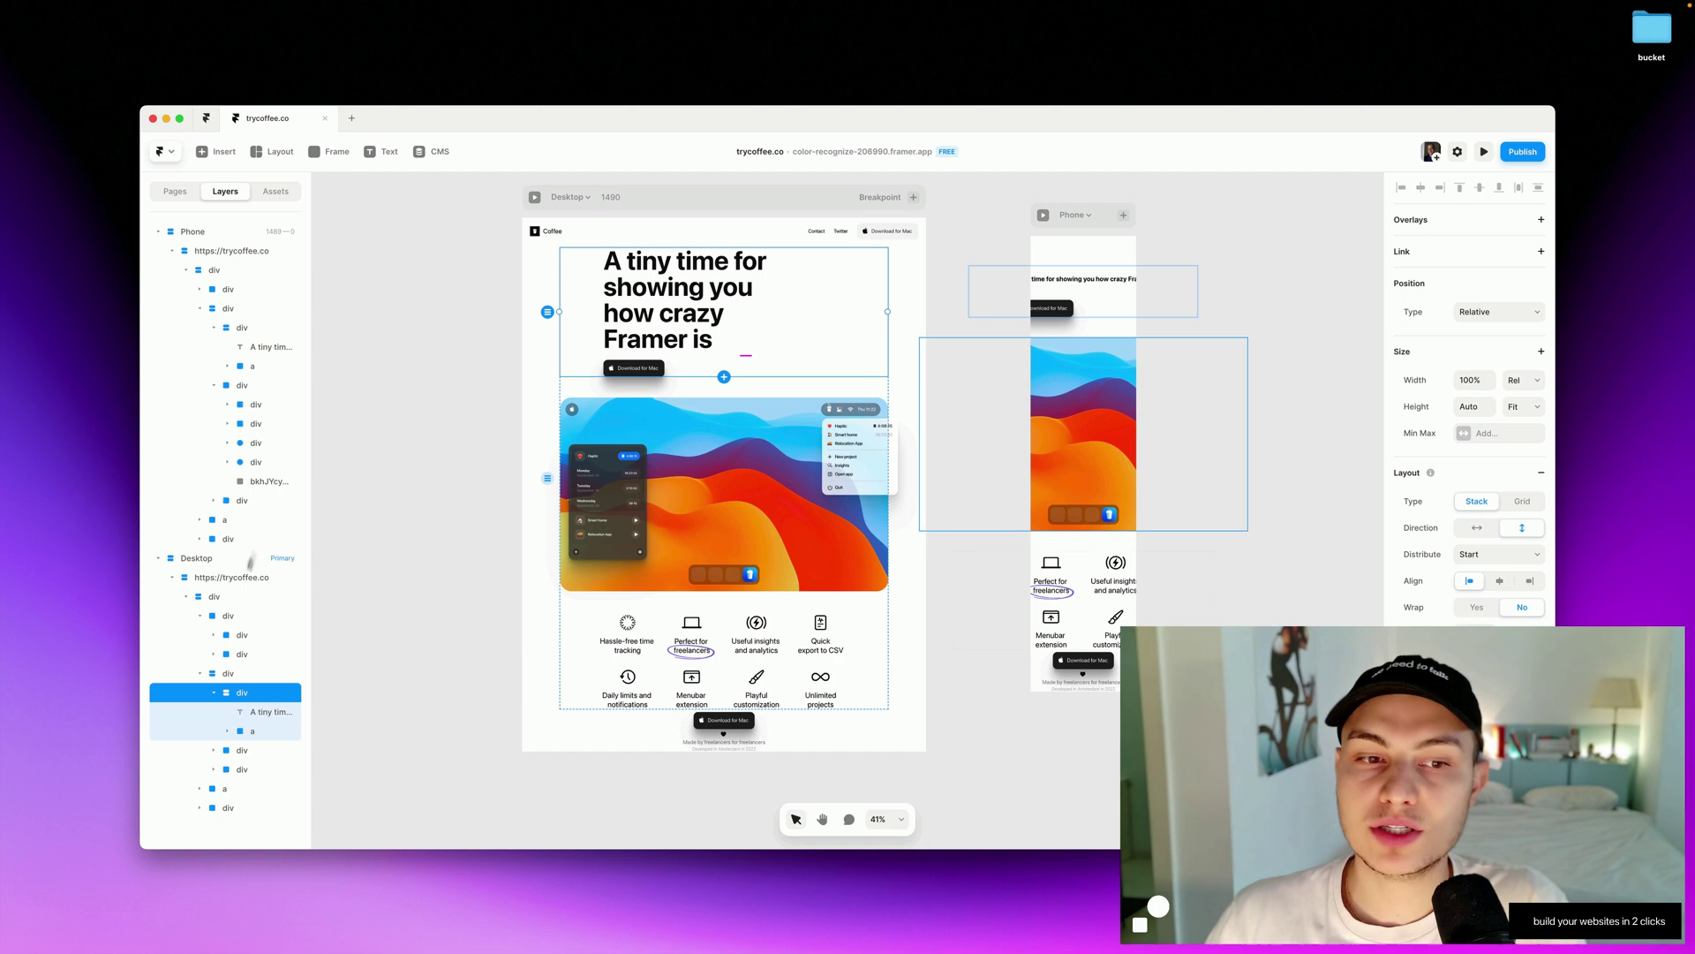
{"action": "left_click", "coordinate": [220, 673]}
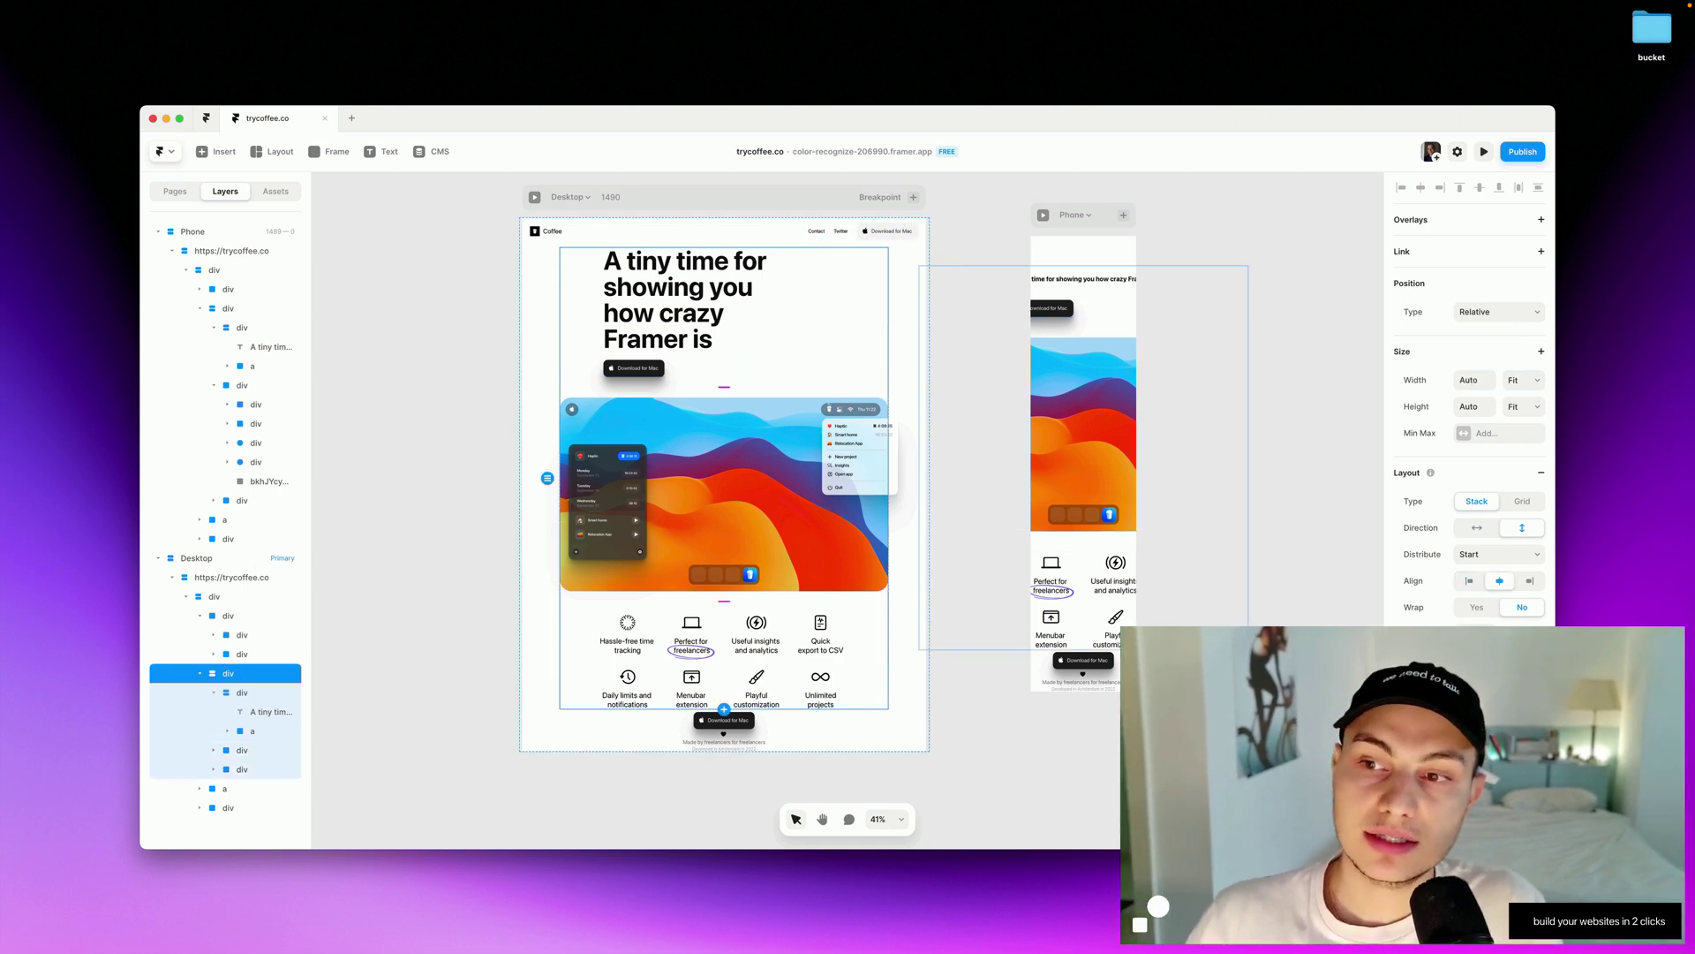
{"action": "scroll", "coordinate": [1470, 397], "scroll_direction": "down", "scroll_amount": 1}
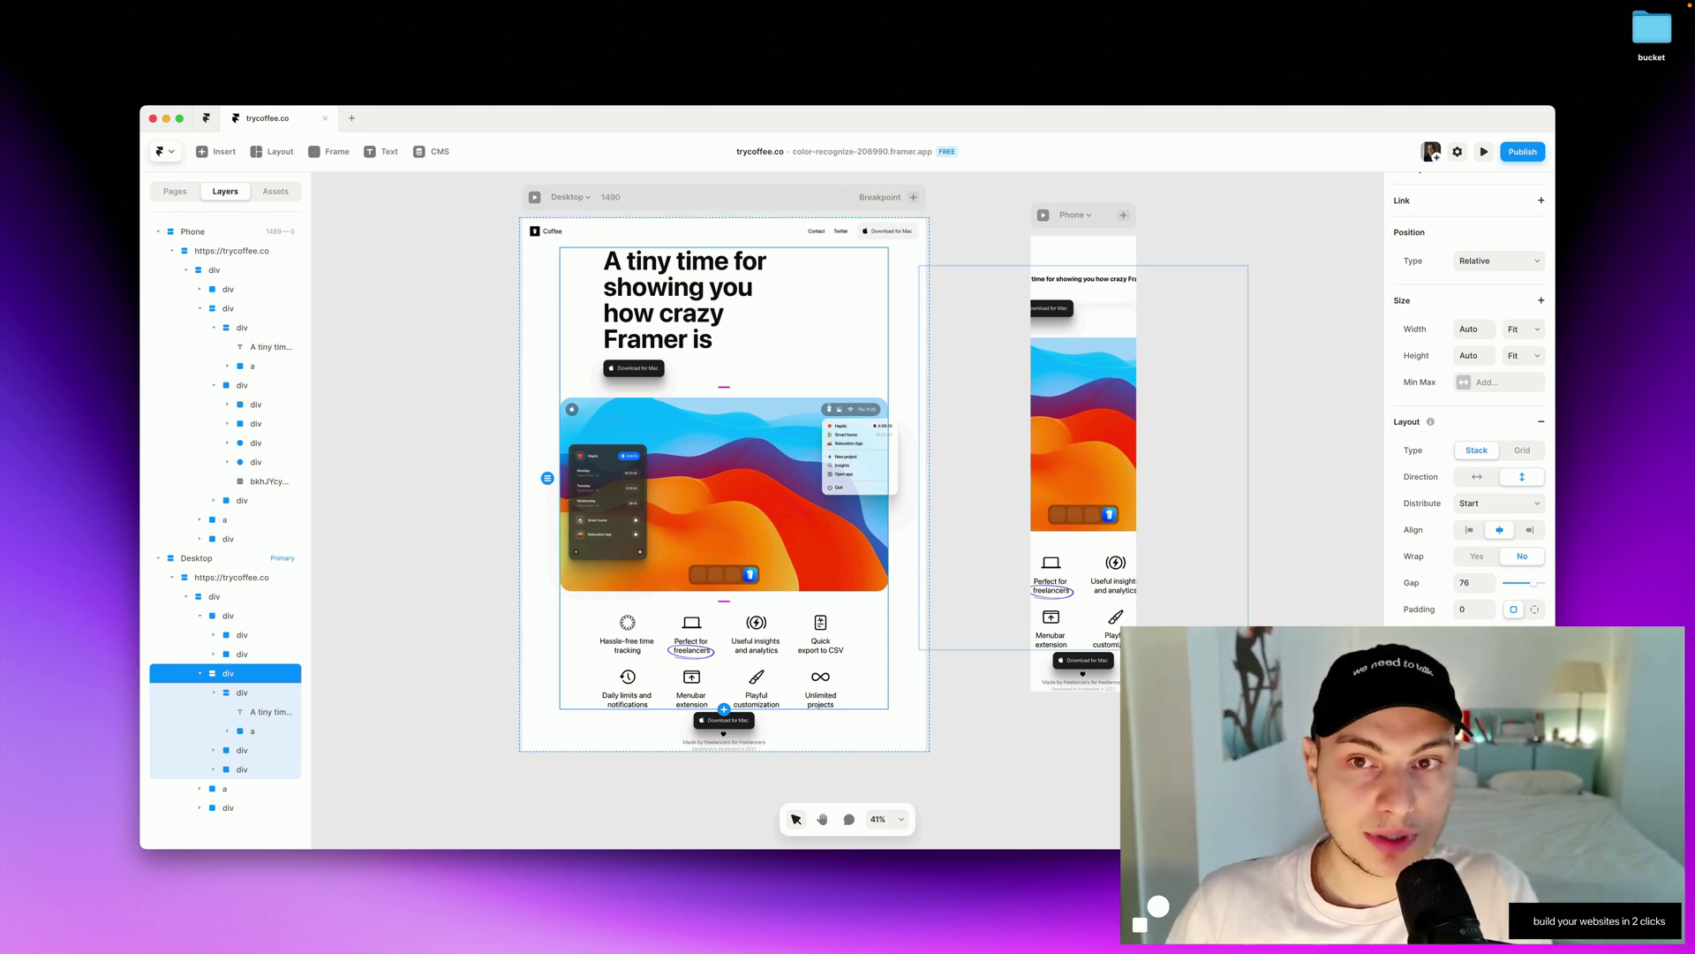
Try narrowing the Phone heading's text box to a width of 295, and undo the resize.
{"action": "left_click", "coordinate": [1112, 287]}
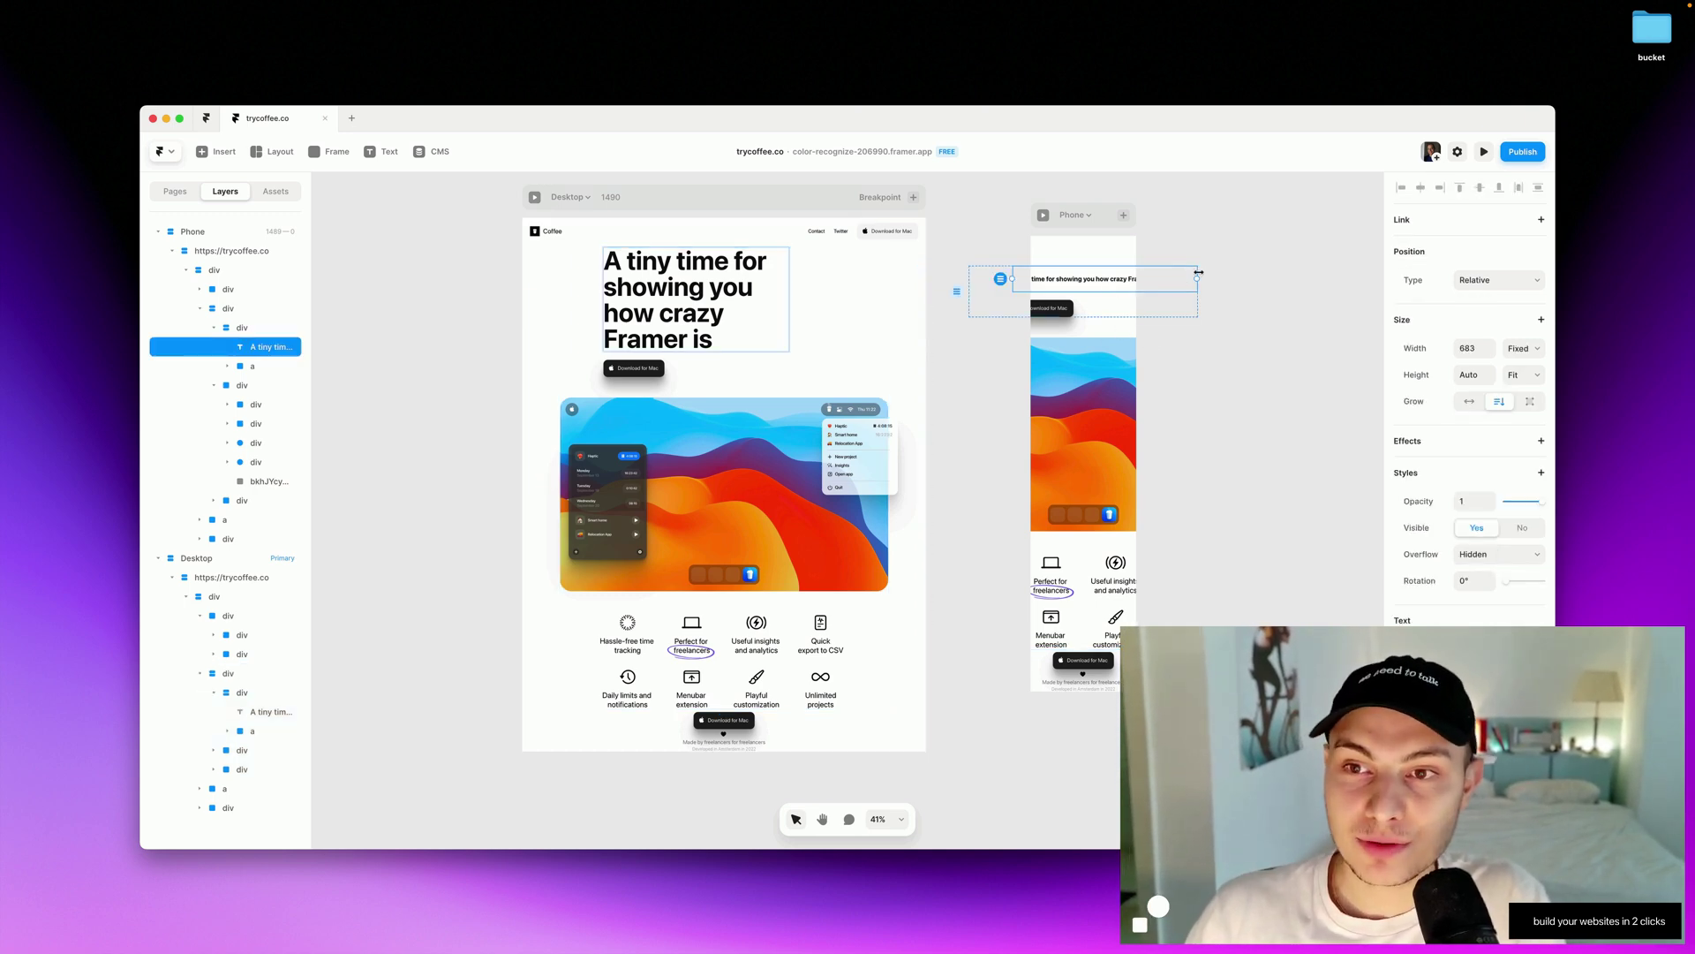
{"action": "left_click_drag", "start_coordinate": [1198, 273], "coordinate": [1132, 285]}
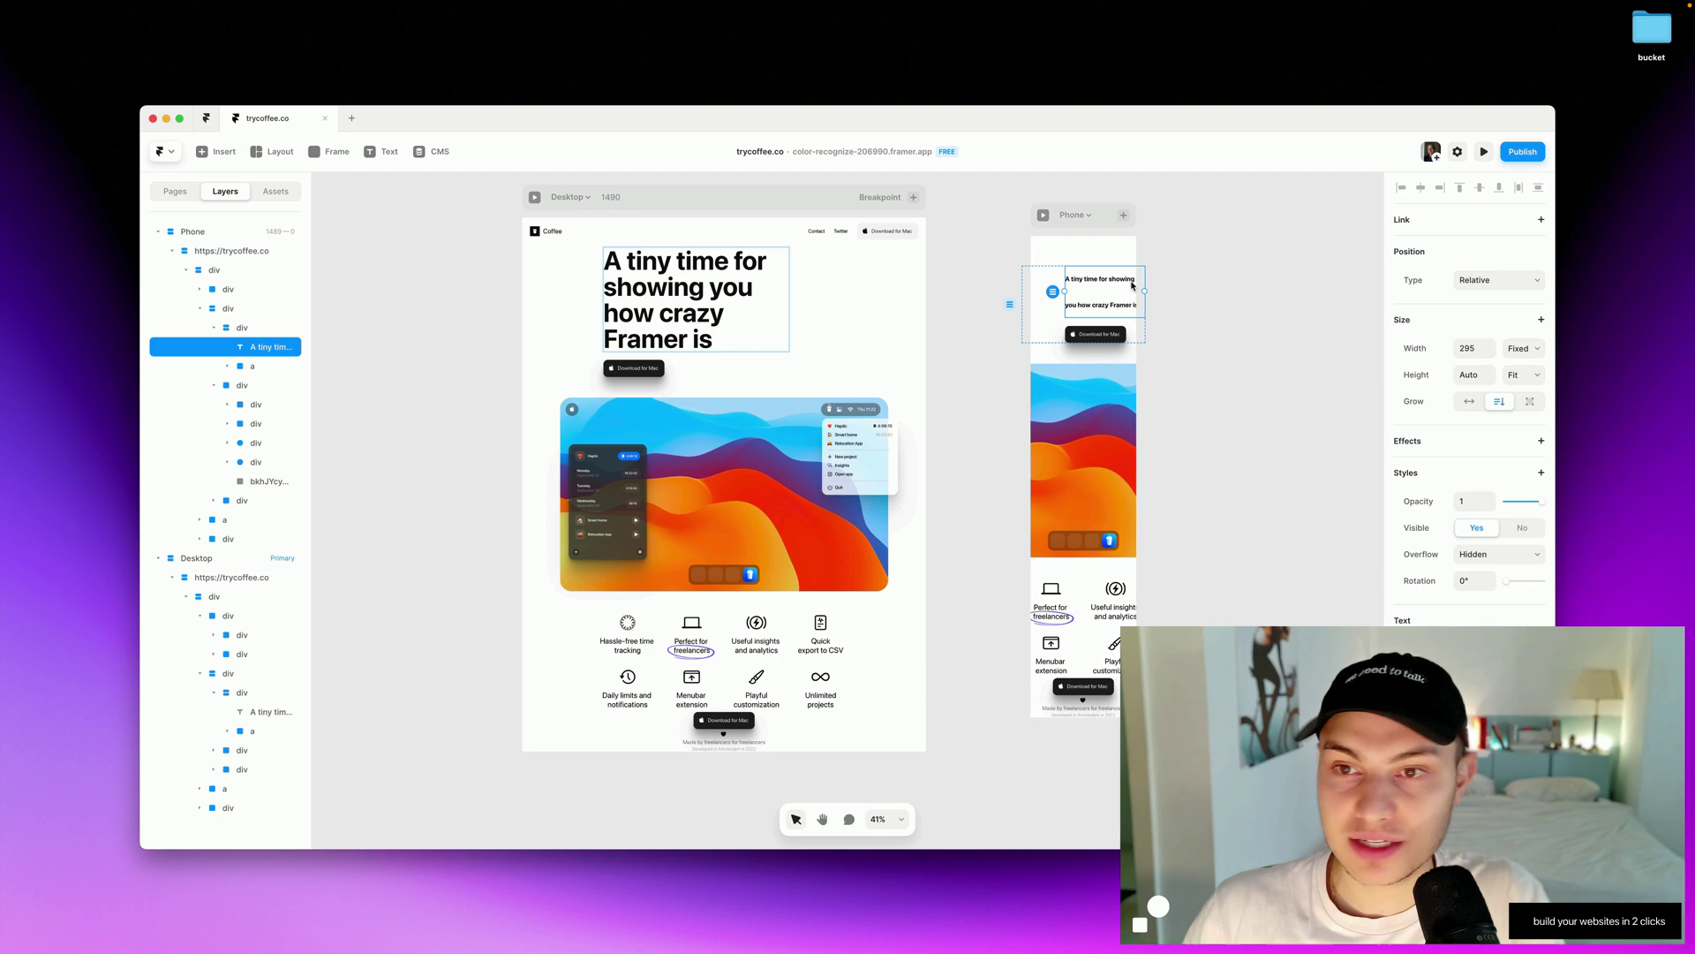
{"action": "key", "text": "ctrl+z"}
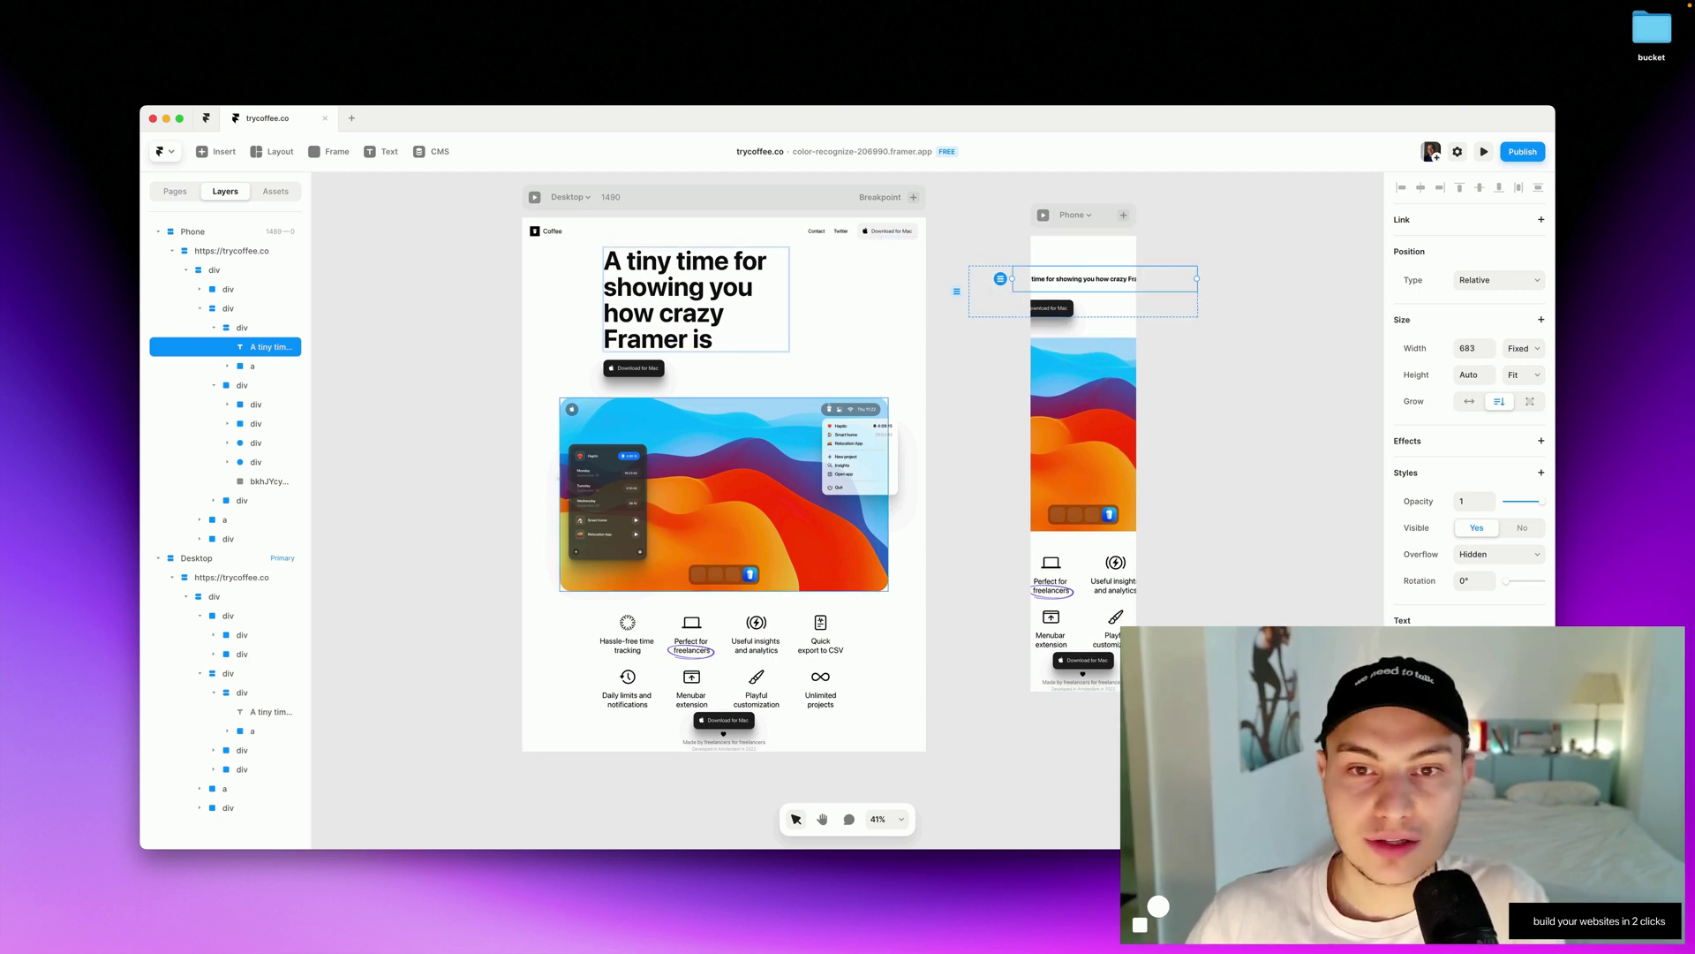